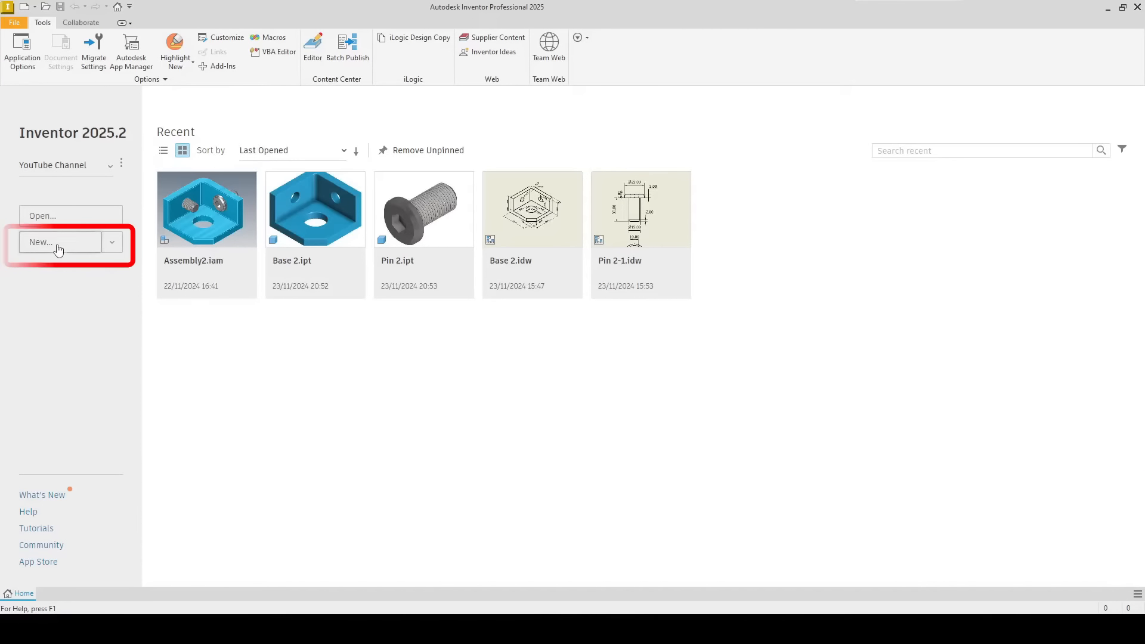
Step: Create a new part from the metric Standard (mm).ipt template and start a 2D sketch on the horizontal XZ plane
left_click(58, 249)
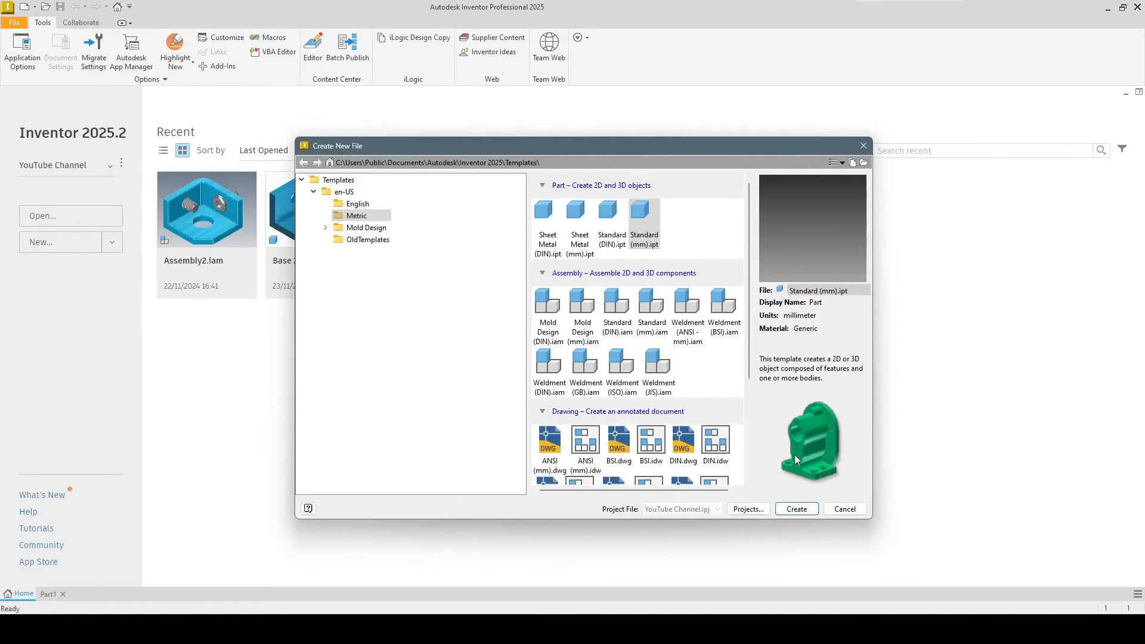
left_click(794, 512)
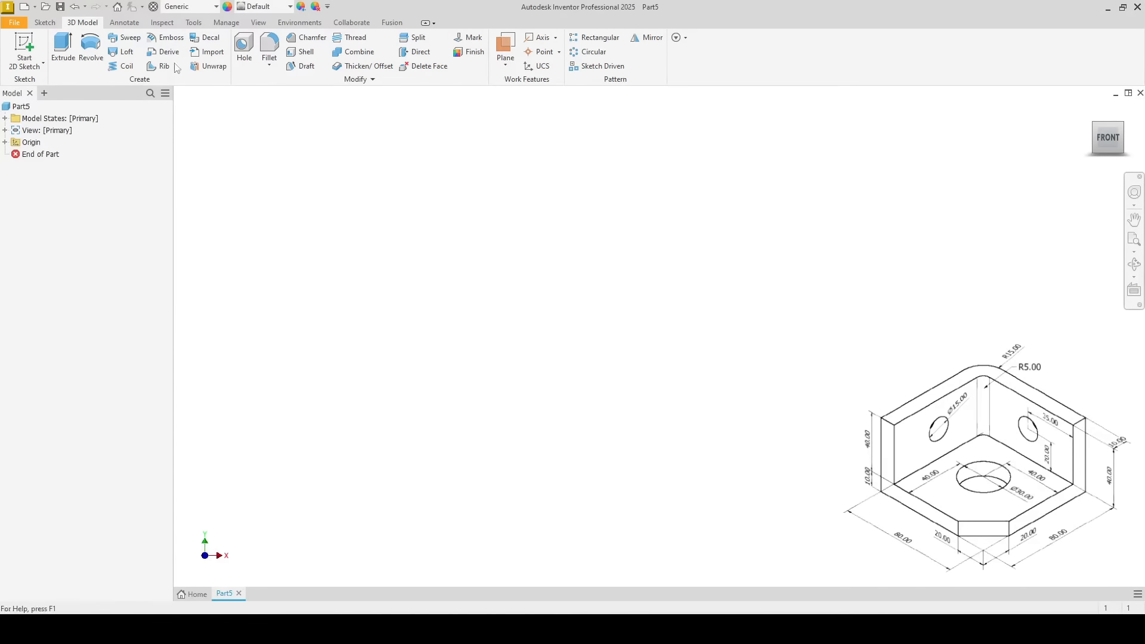
left_click(25, 48)
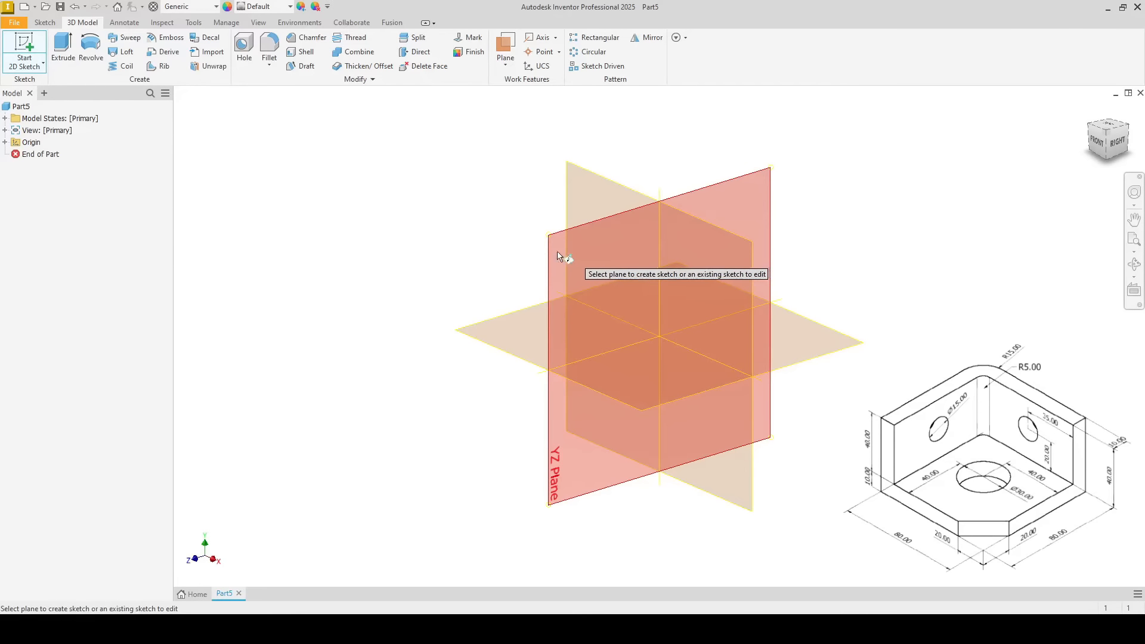
left_click(493, 333)
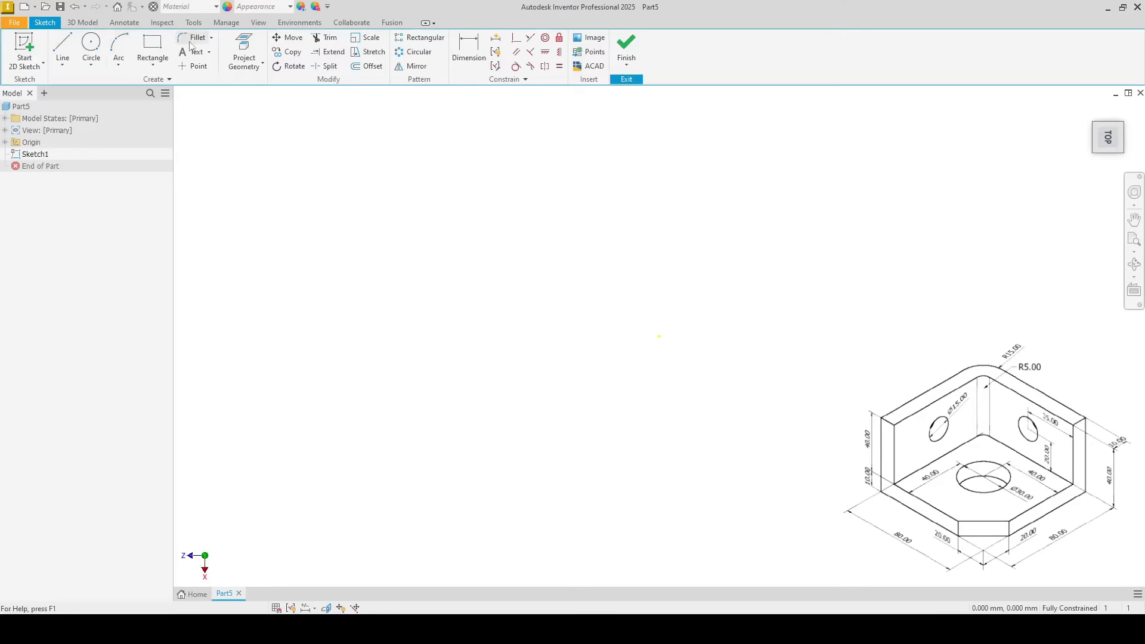
Step: Draw a two-point rectangle about 13.8 mm wide and 9 mm high with its lower-left corner at the origin
left_click(154, 63)
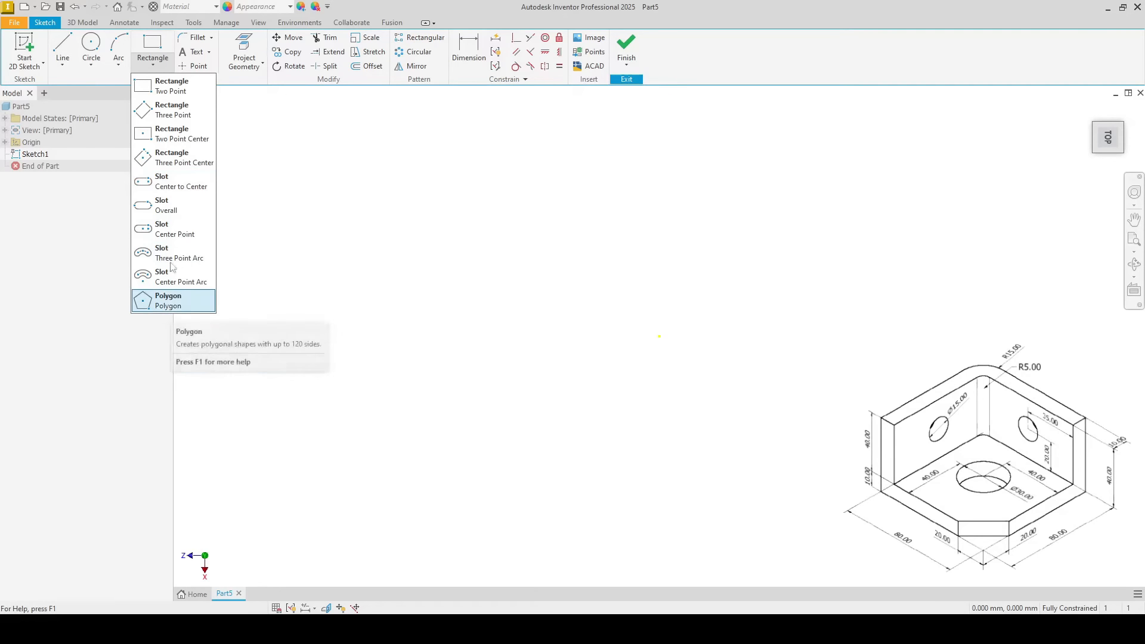
left_click(180, 94)
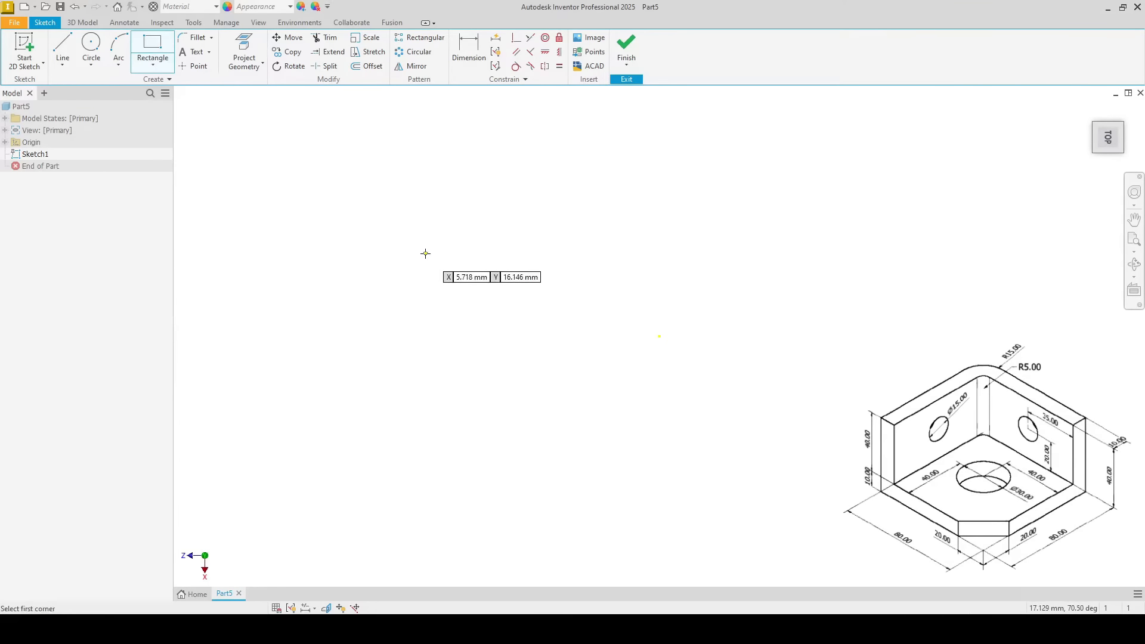
left_click(660, 337)
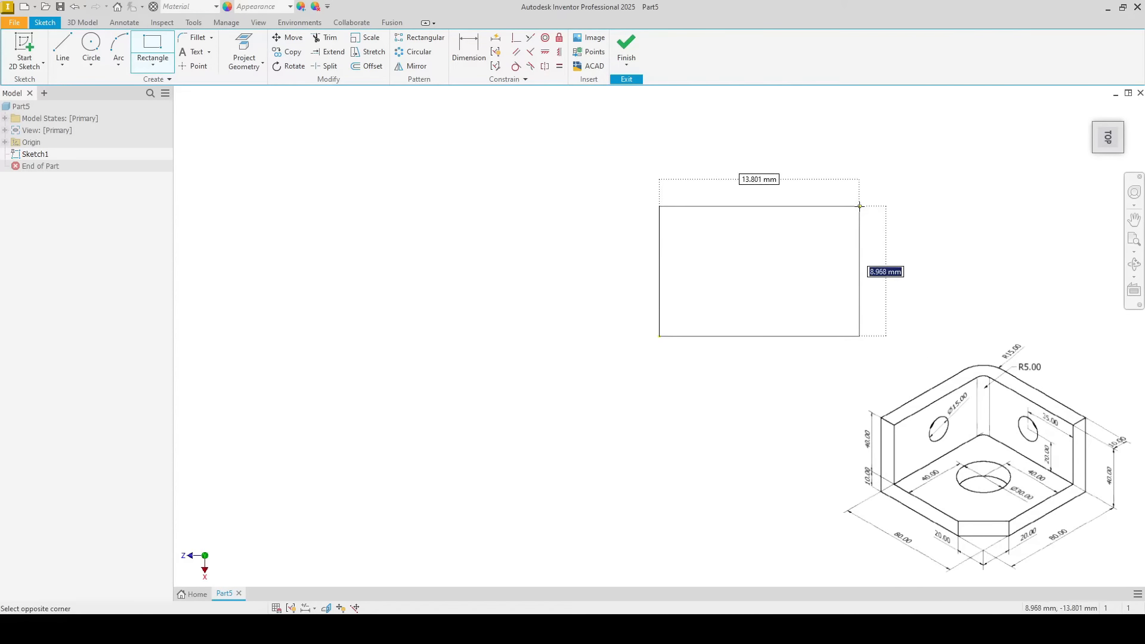
left_click(860, 206)
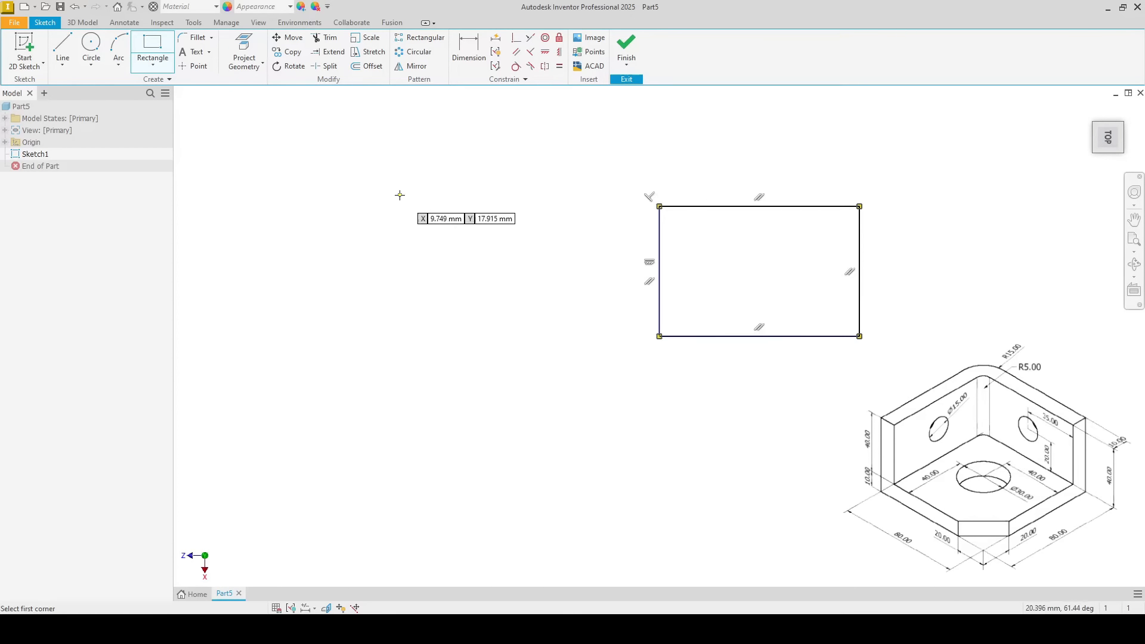
left_click(440, 197)
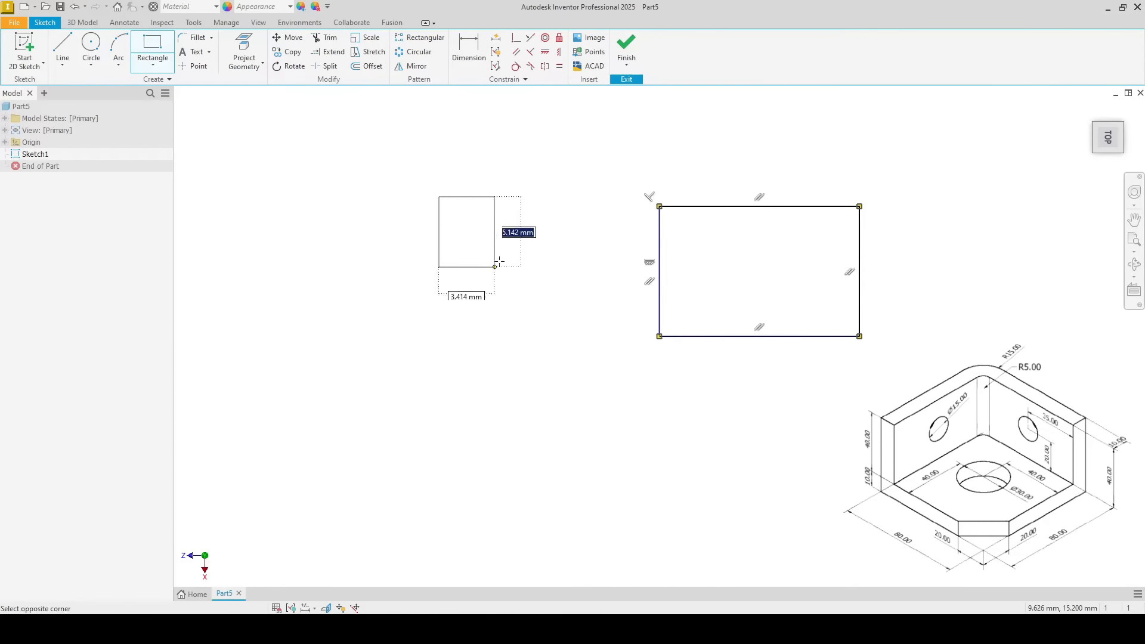
key("Escape")
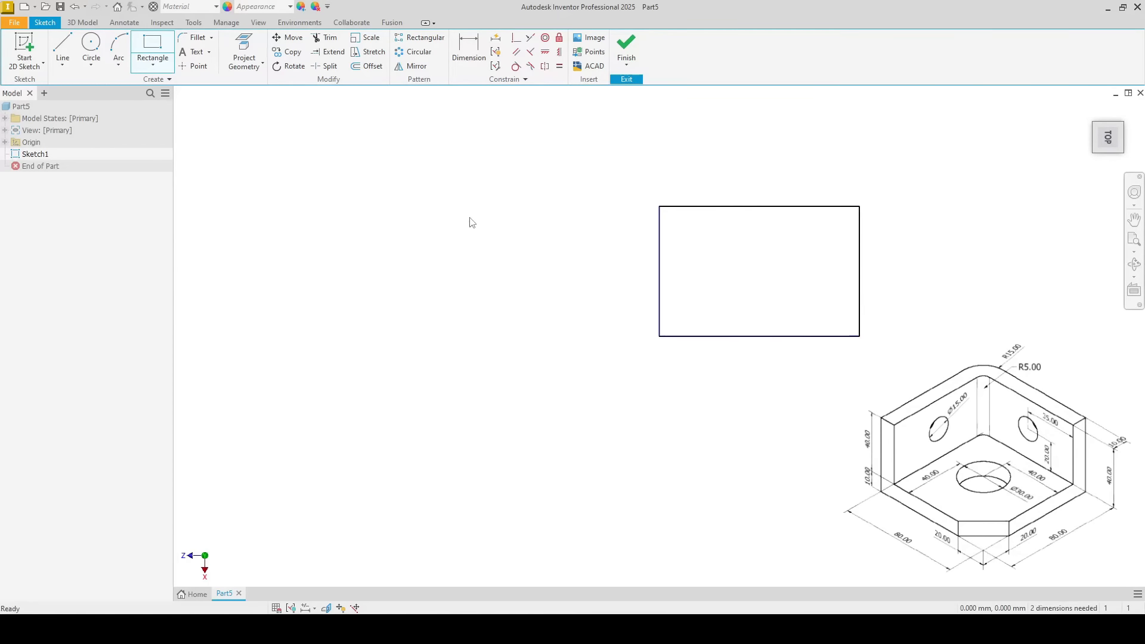
left_click(153, 48)
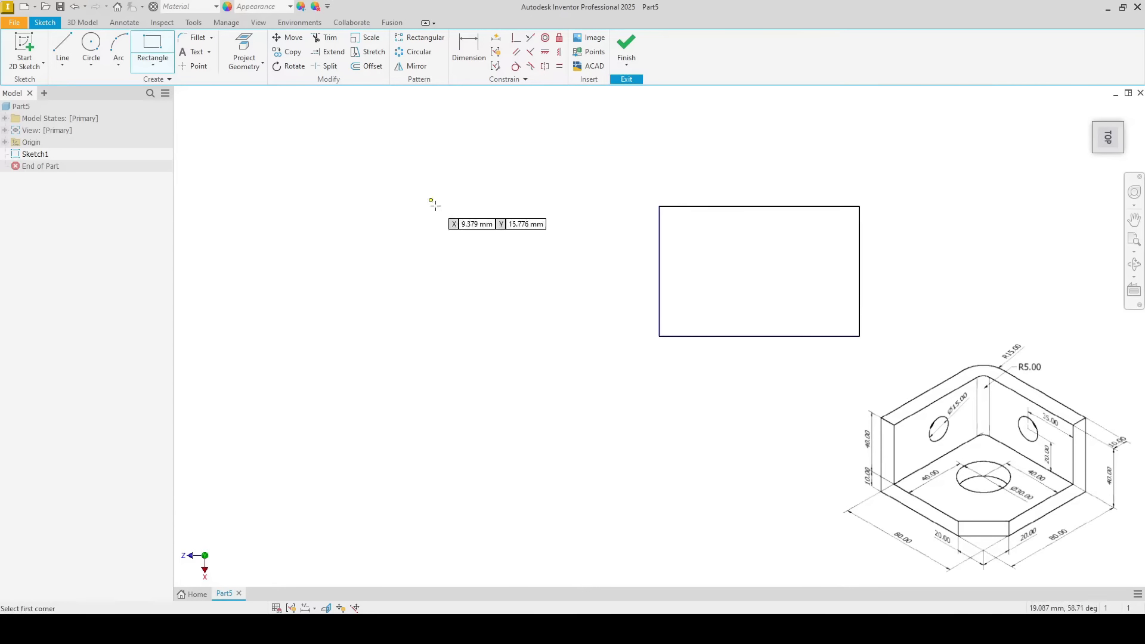
right_click(502, 240)
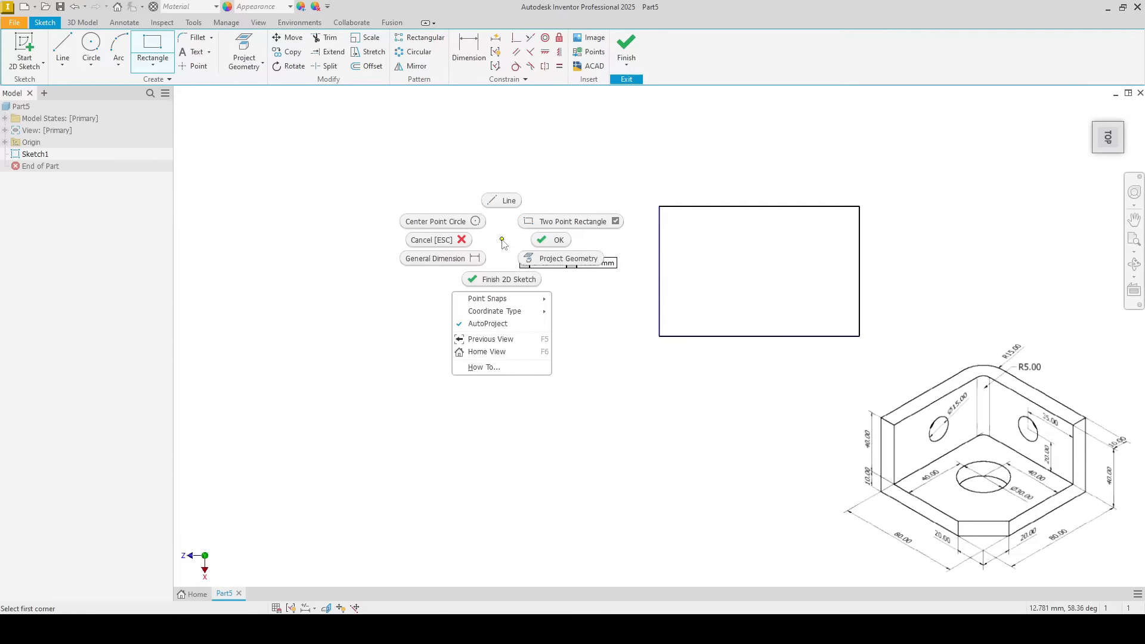
left_click(548, 242)
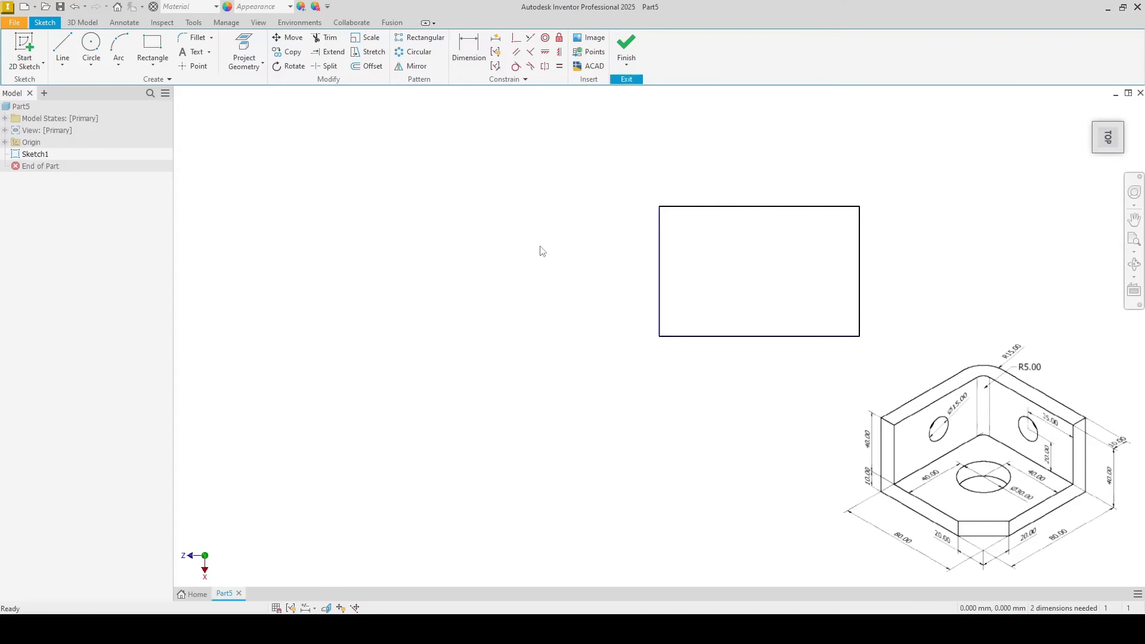
Step: Dimension the rectangle's upper horizontal edge and set its width to 80 mm
key("Home")
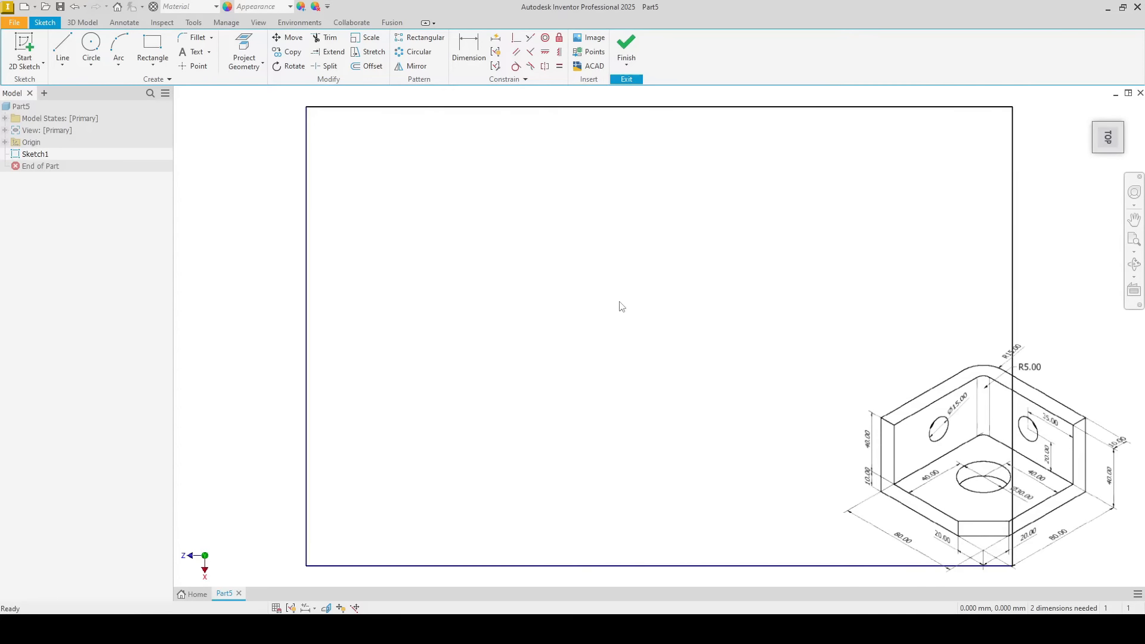
scroll(616, 309, "down", 6)
scroll(615, 309, "up", 5)
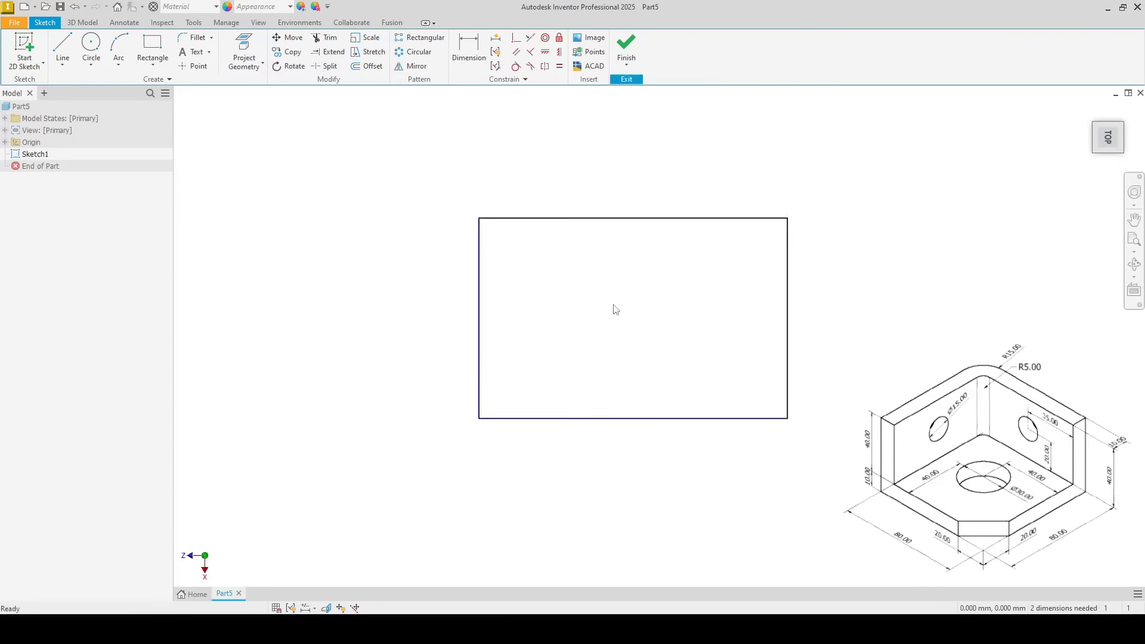
scroll(616, 309, "down", 4)
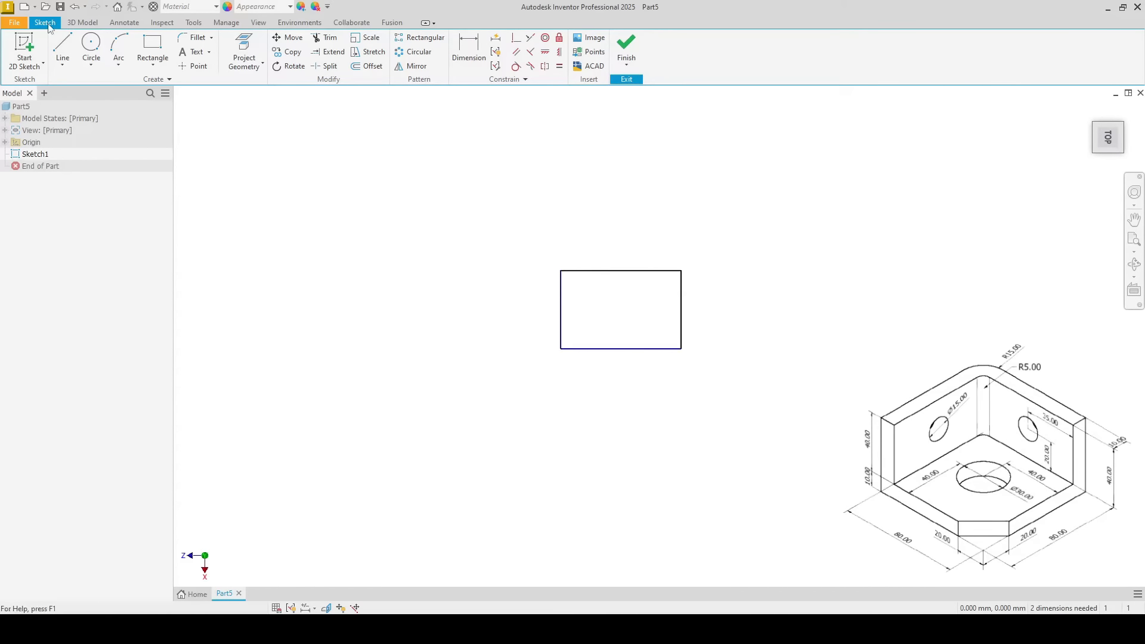
left_click(469, 50)
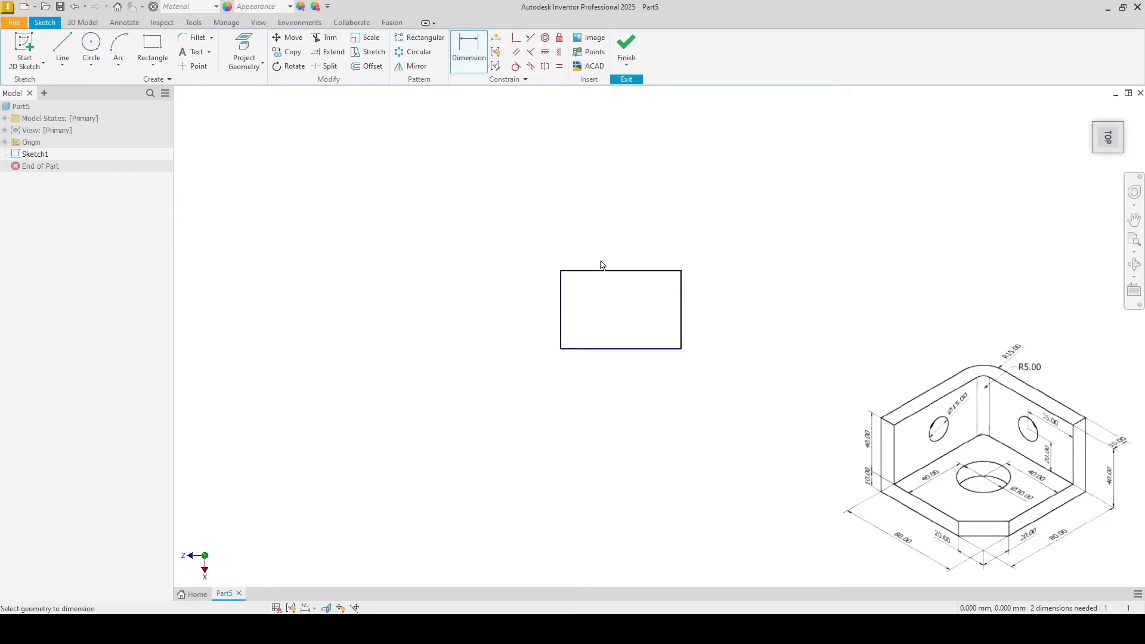
left_click(608, 272)
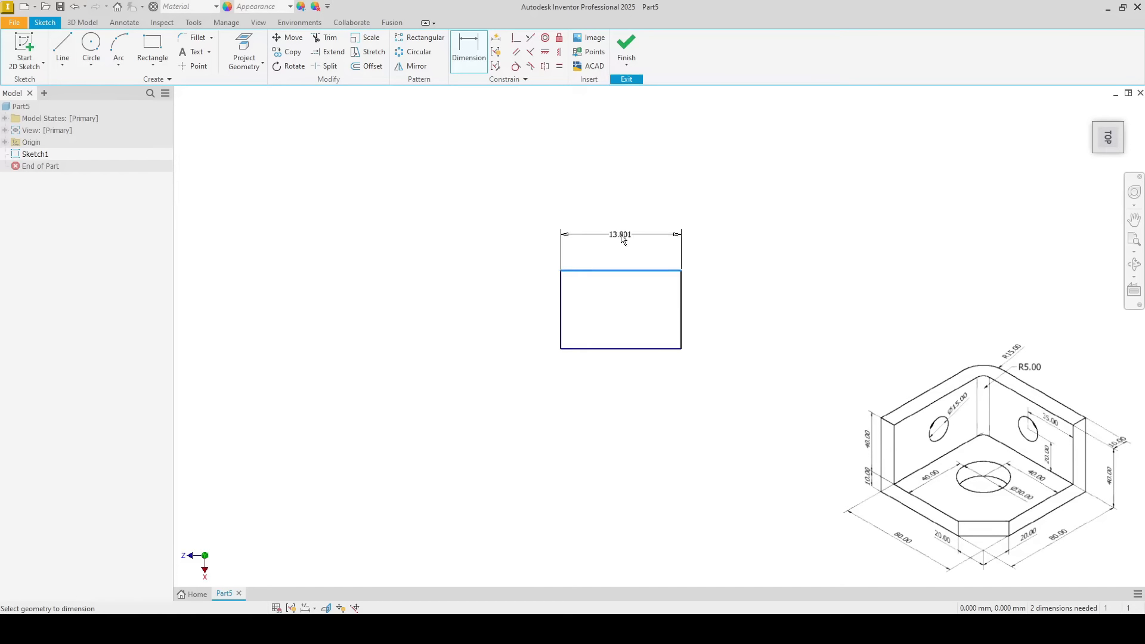
left_click(622, 230)
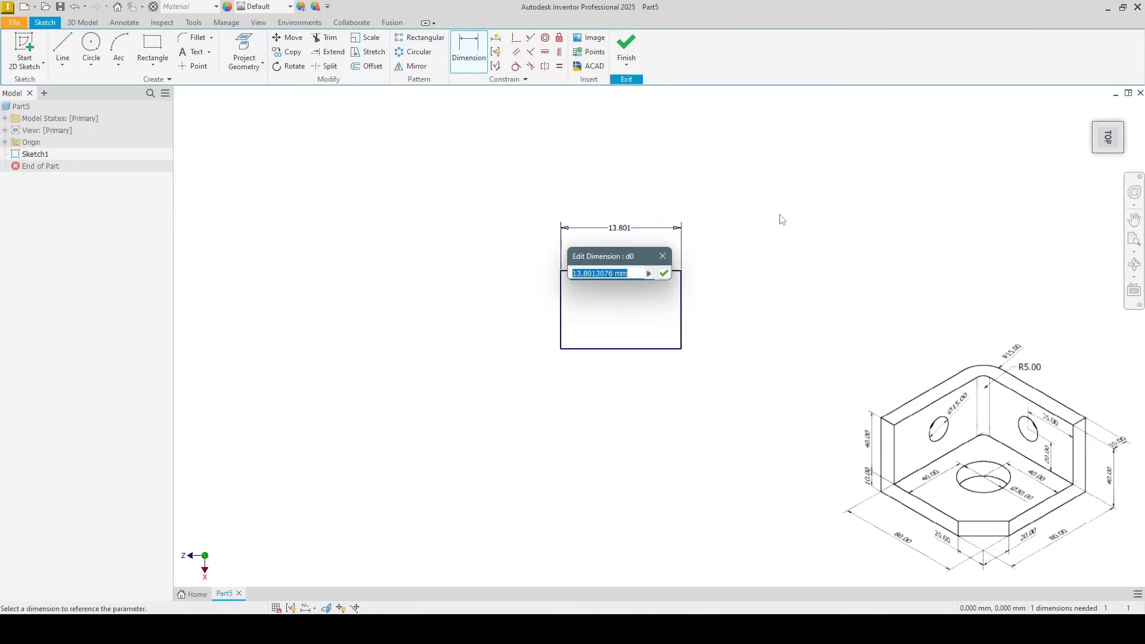
type("80")
key("Return")
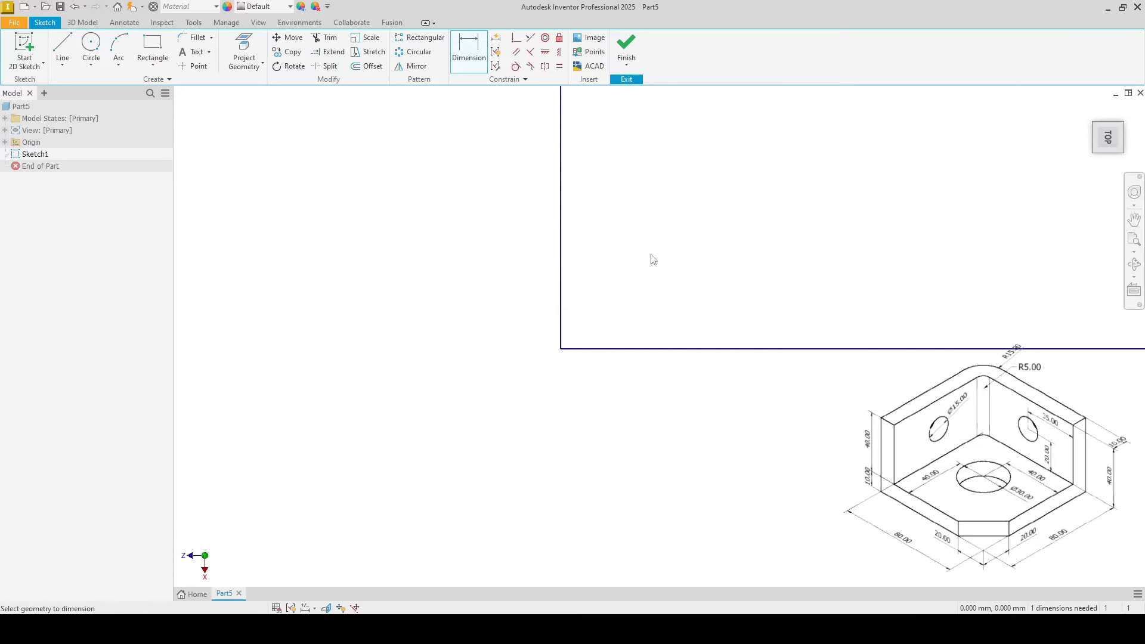
Step: Dimension the rectangle's left vertical edge, set its height to 80 mm and end dimensioning
middle_click(499, 278)
middle_click(499, 277)
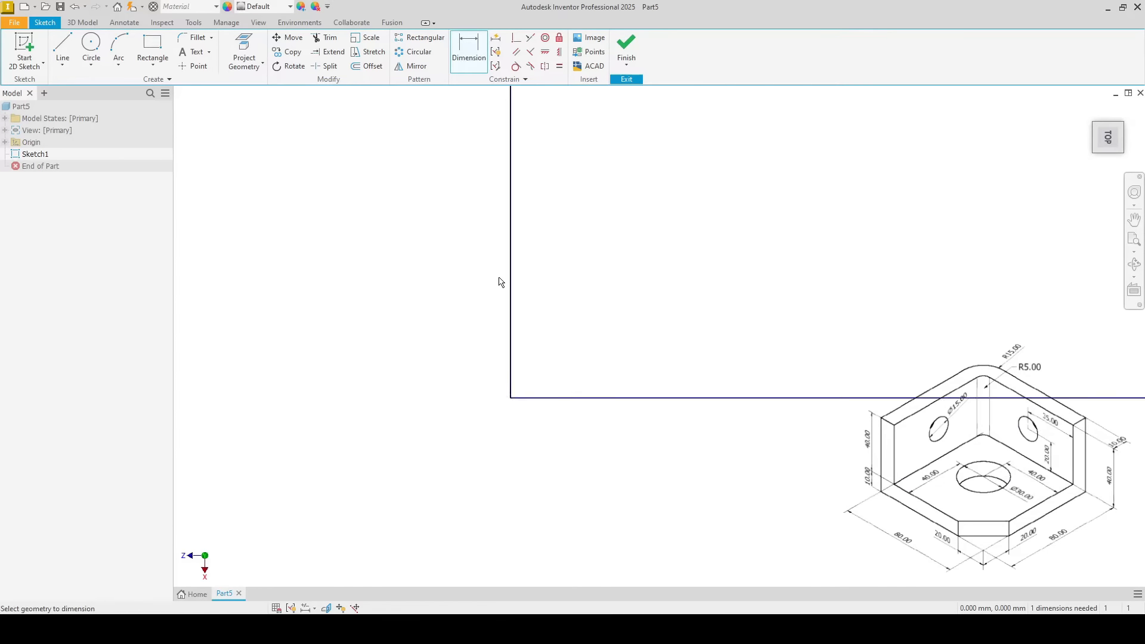
scroll(703, 324, "down", 4)
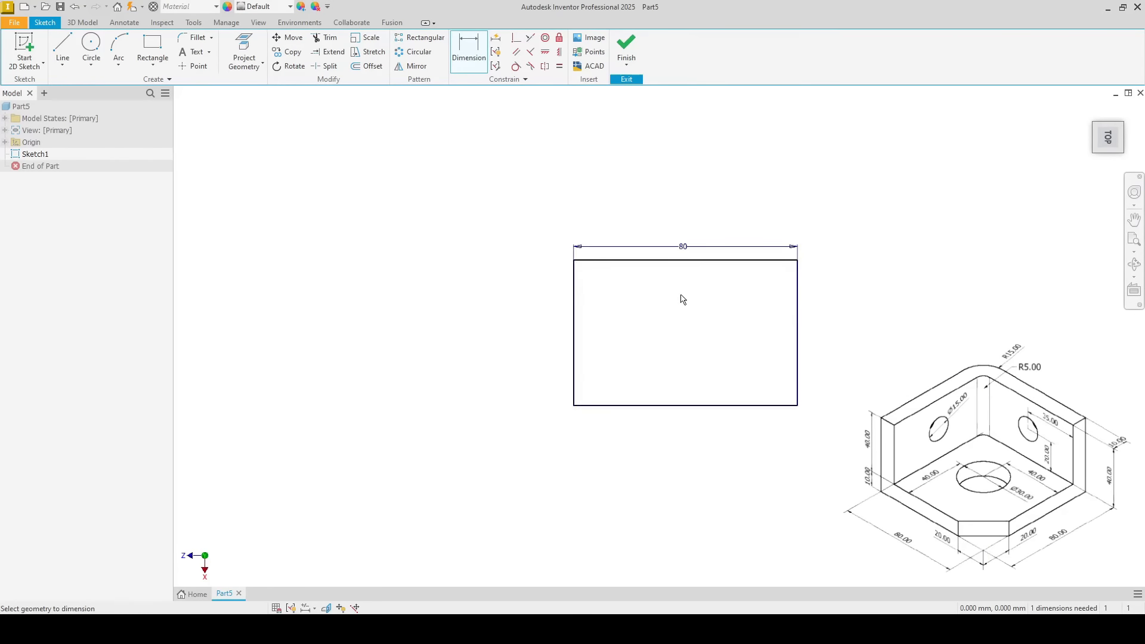
left_click(575, 305)
left_click(509, 305)
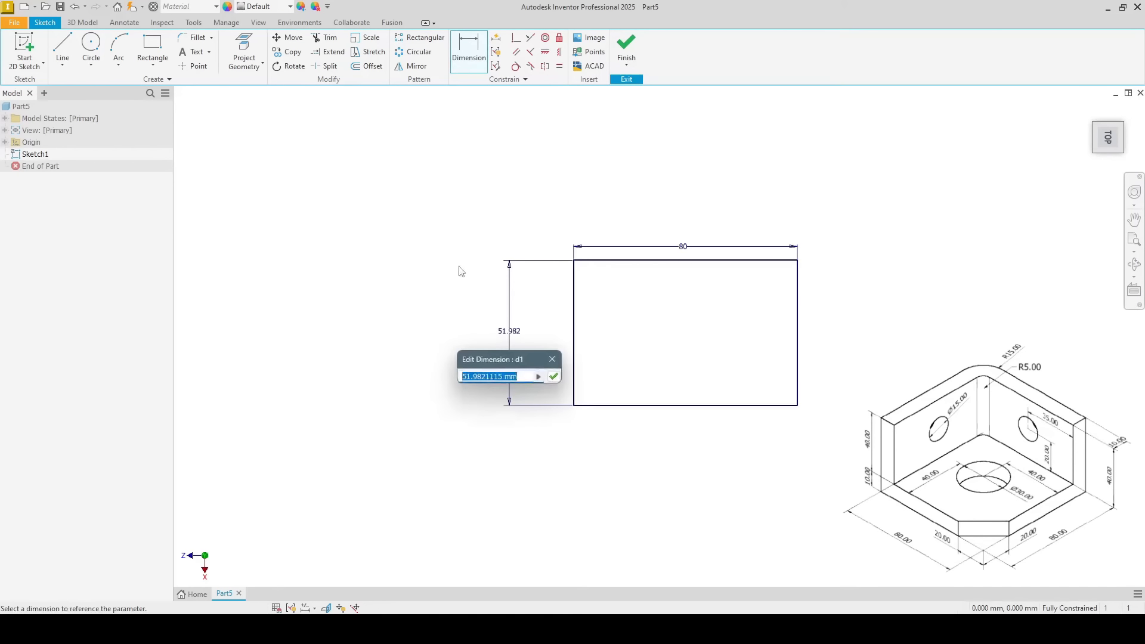
type("80")
key("Return")
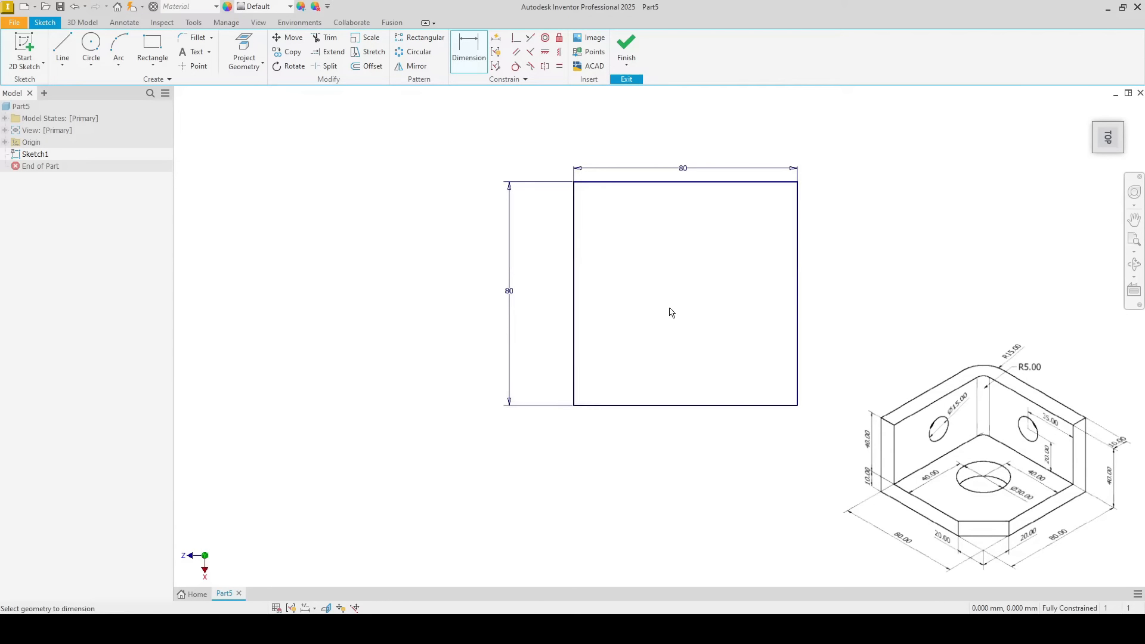
right_click(387, 208)
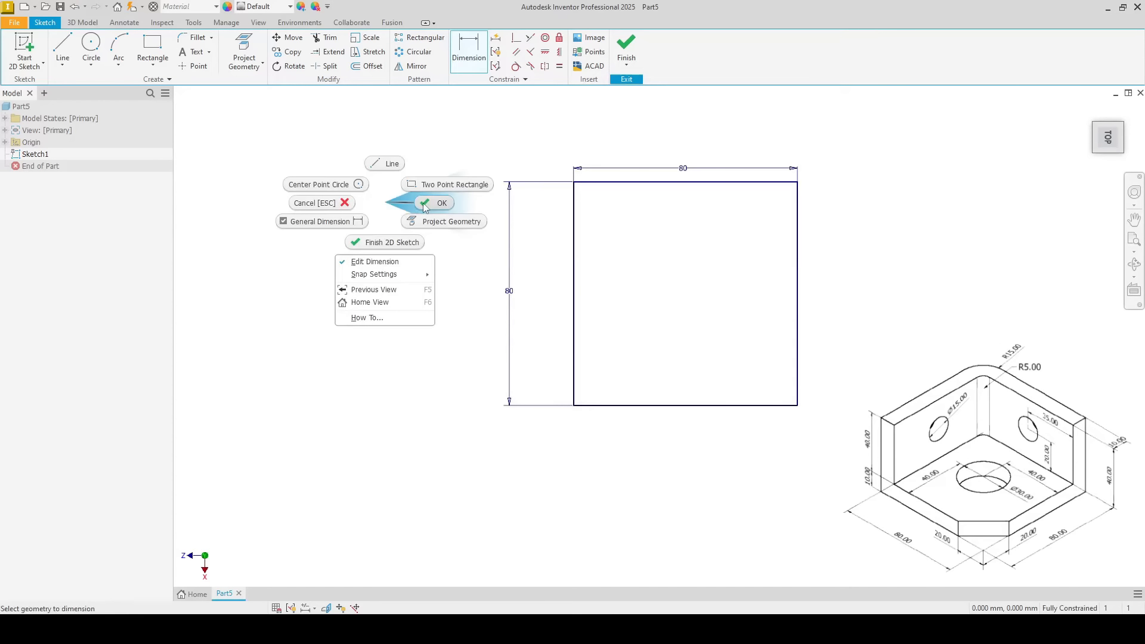
left_click(425, 206)
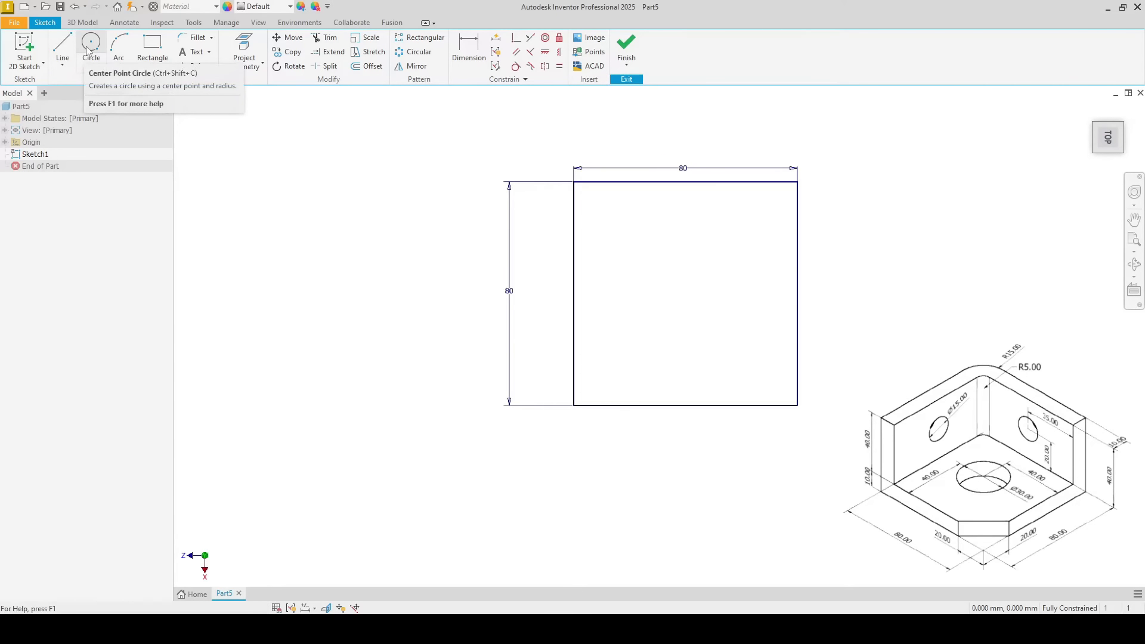
Step: Draw a center-point circle with a 30 mm diameter inside the square and move it toward the square's upper-right corner
left_click(87, 67)
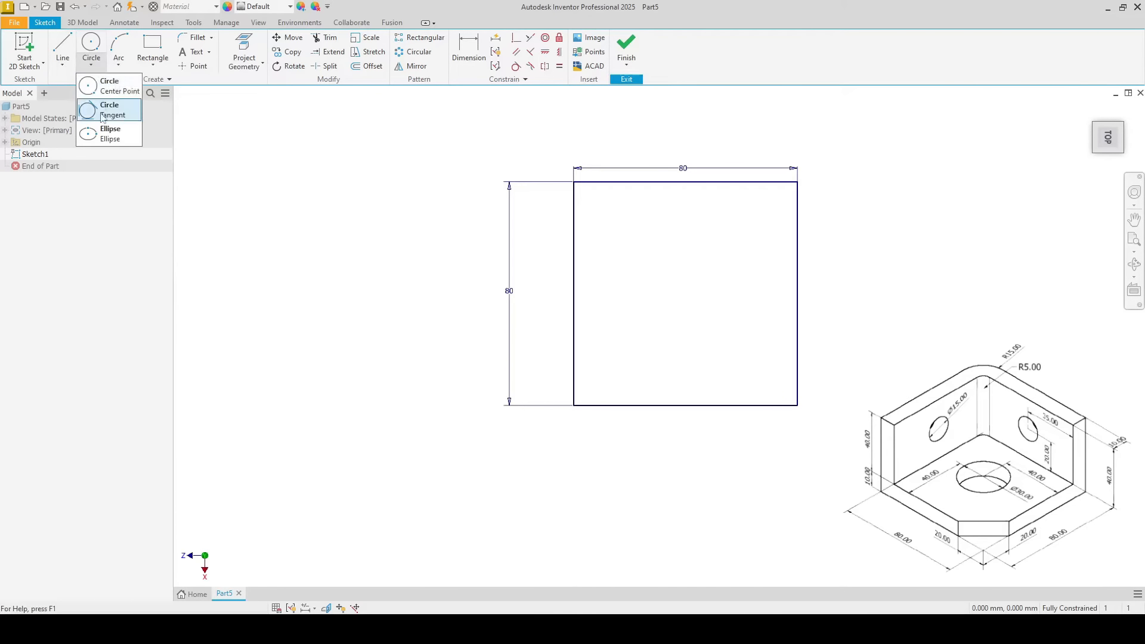
left_click(113, 91)
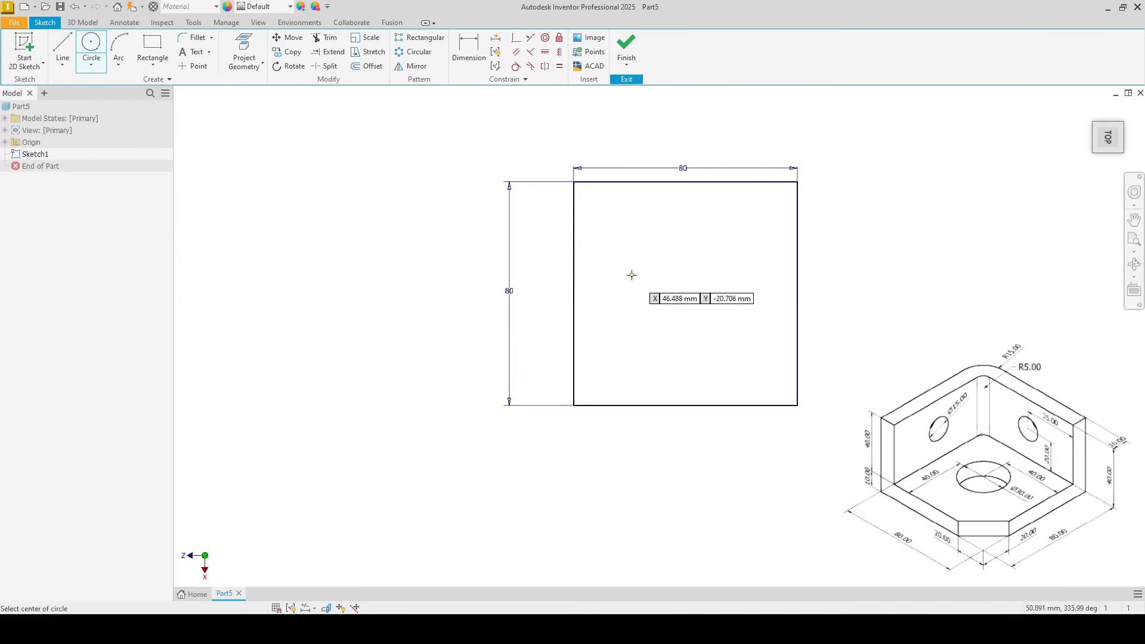
left_click(619, 256)
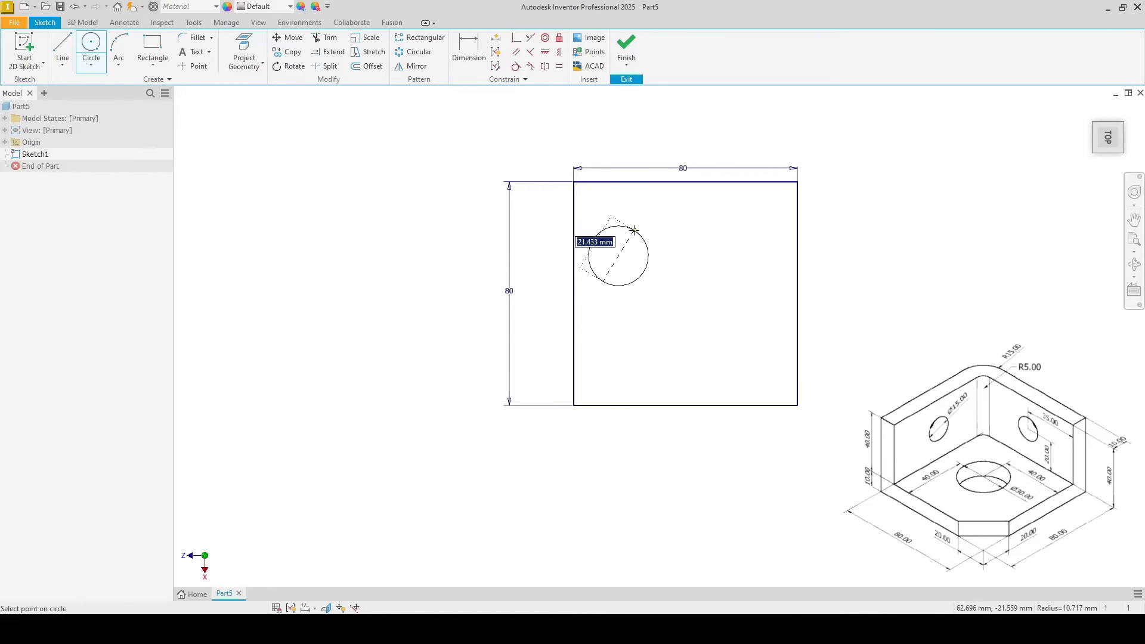
type("30")
key("Return")
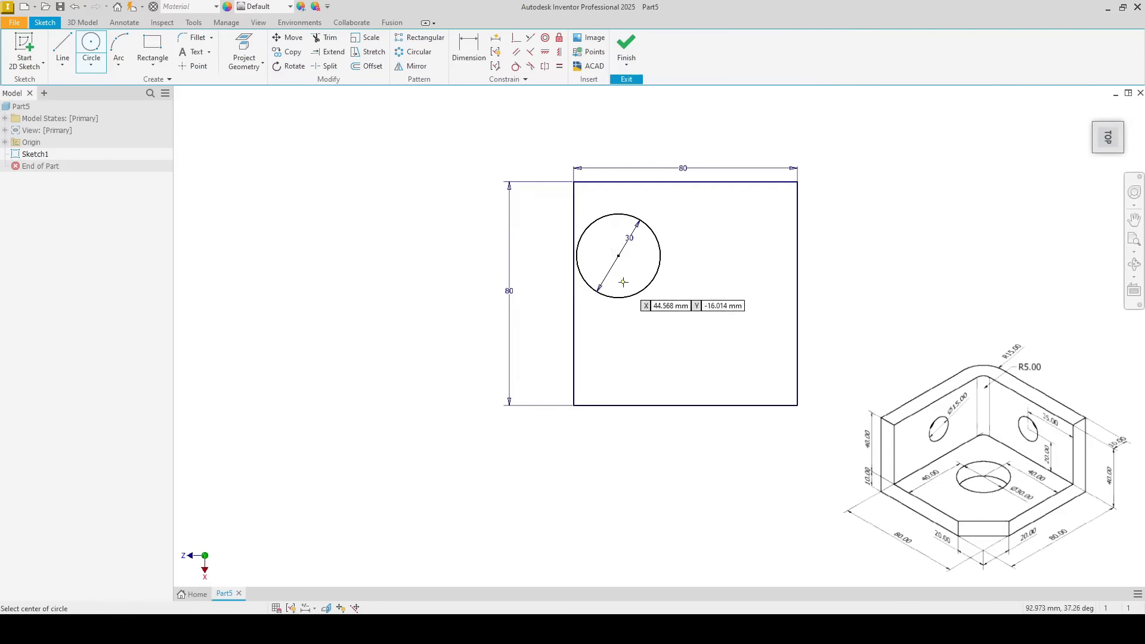
right_click(426, 210)
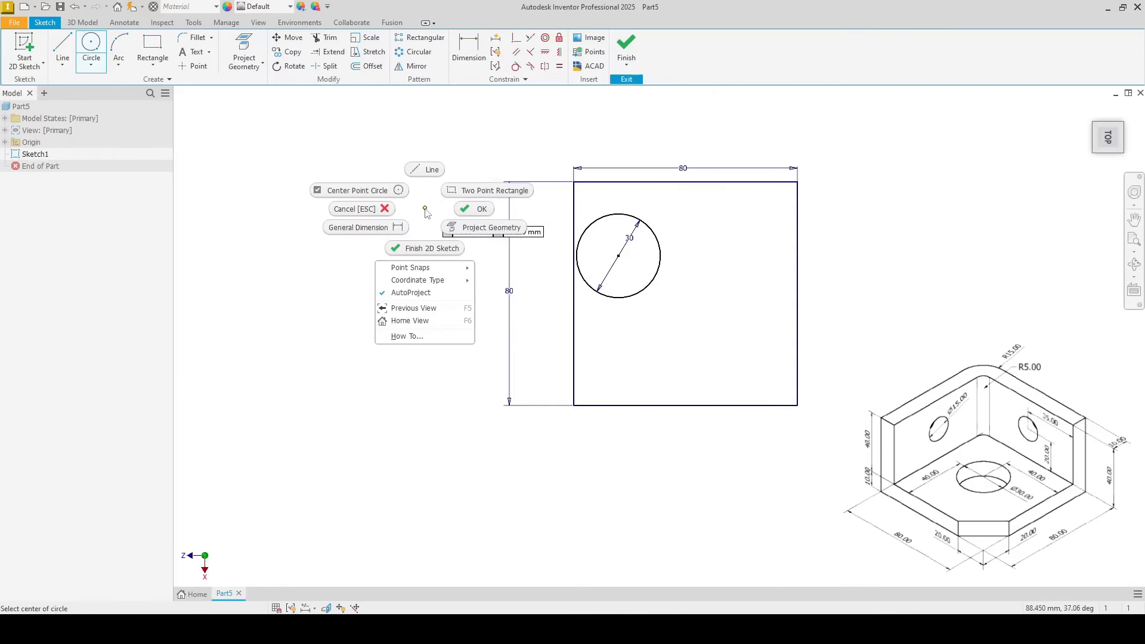
left_click(470, 210)
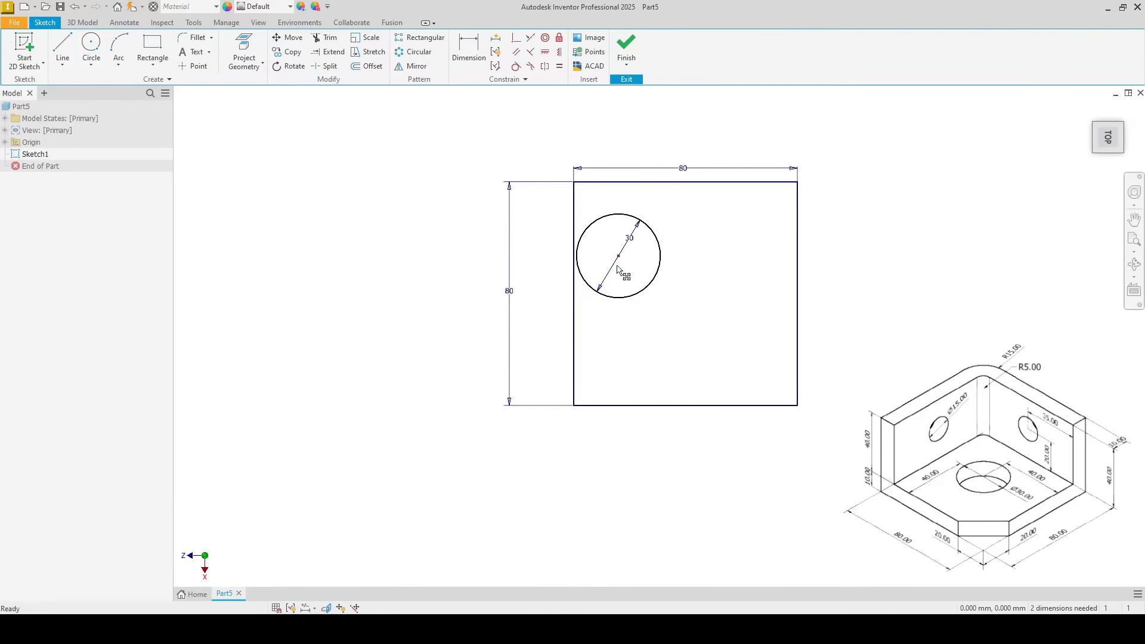
left_click_drag(618, 256, 735, 250, "ctrl")
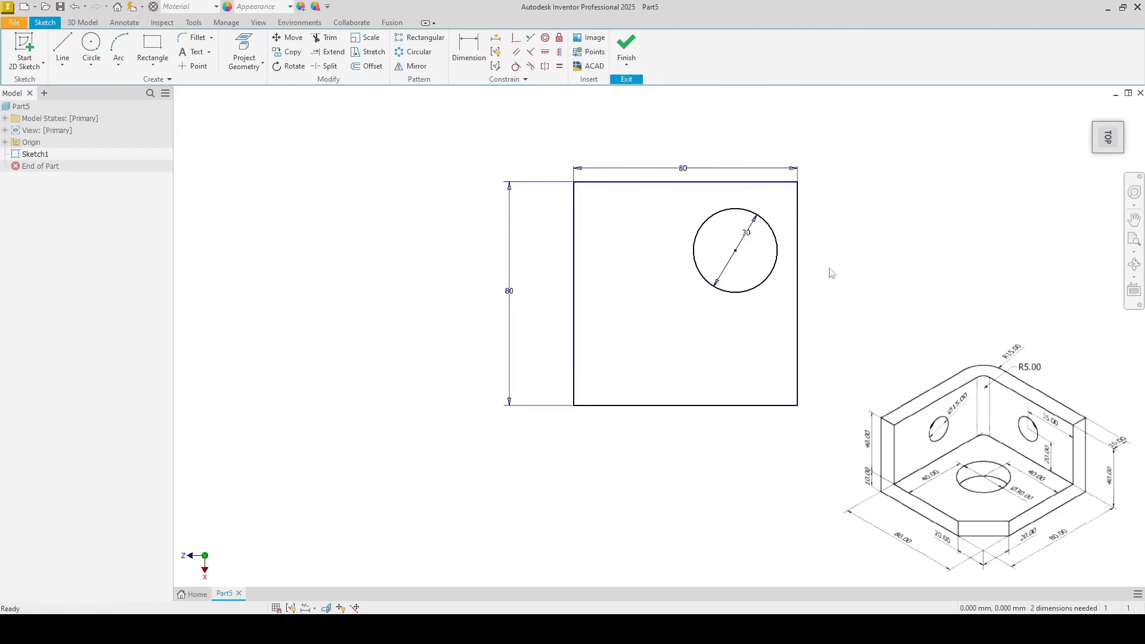
Step: Dimension the circle's center from the square's upper edge and set the distance to 40 mm
left_click(470, 47)
left_click(710, 216)
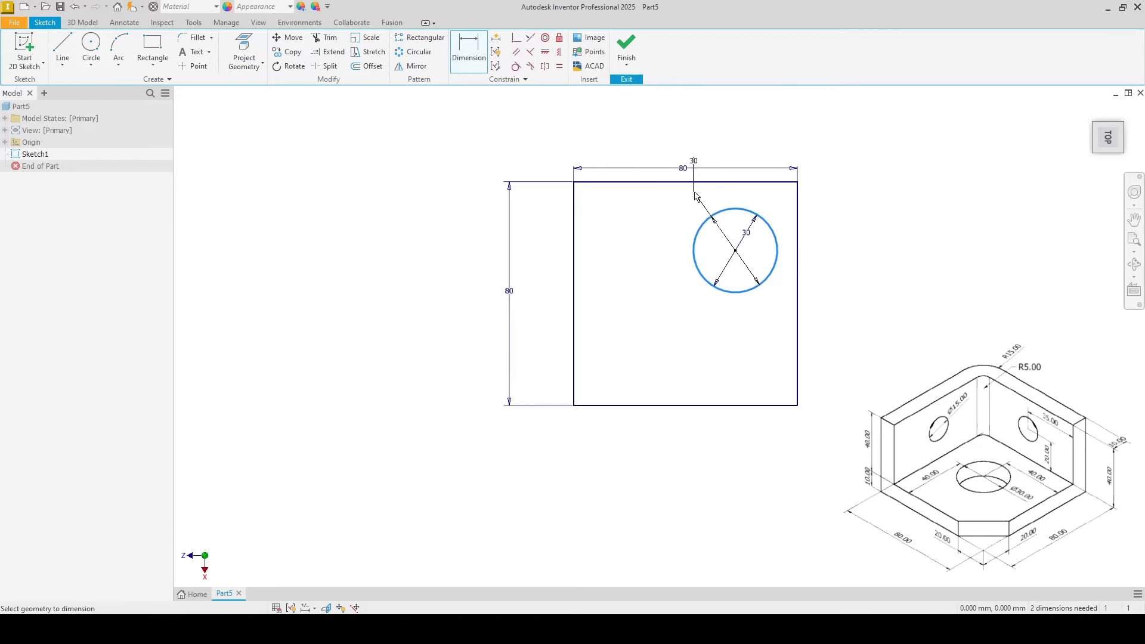
left_click(732, 183)
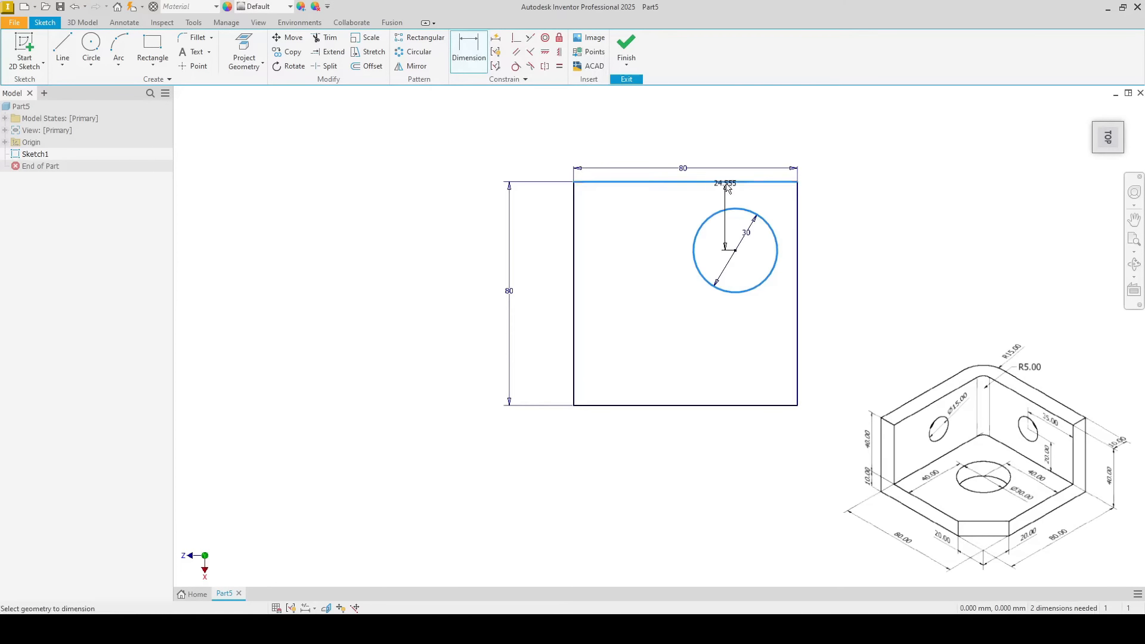
left_click(829, 219)
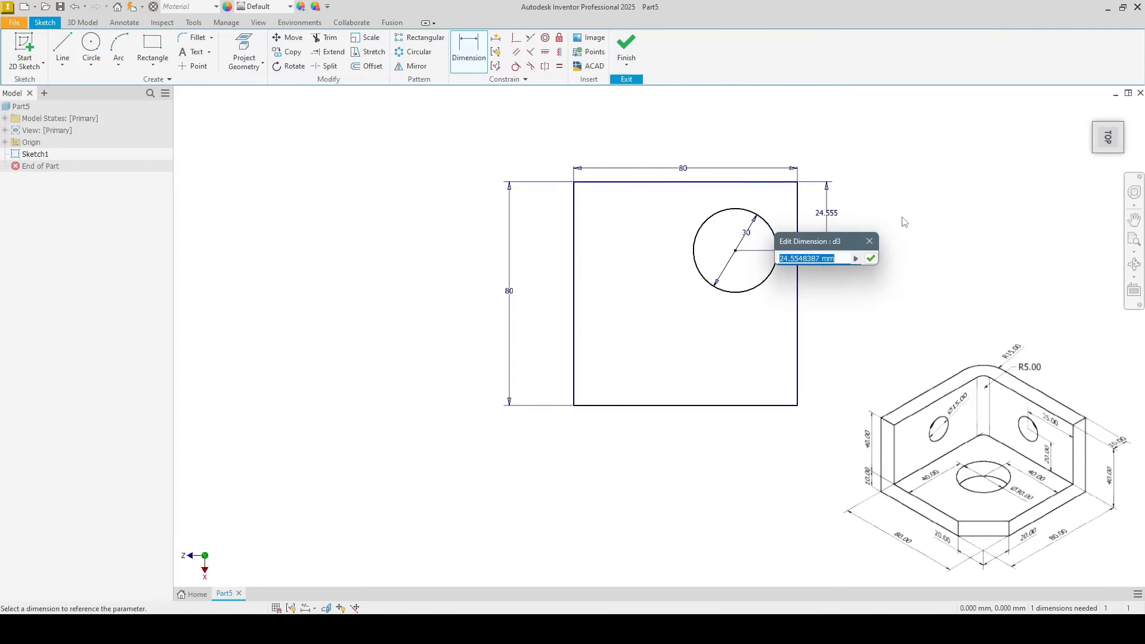
type("40")
key("Return")
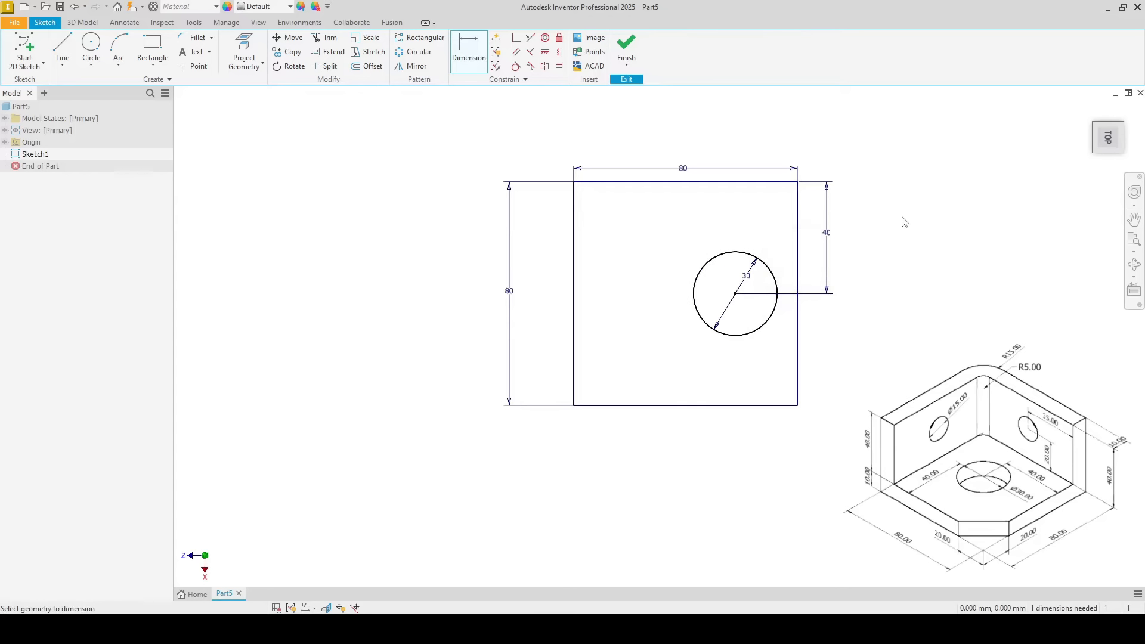
Step: Dimension the circle's center from the square's right edge, set the distance to 40 mm and end dimensioning
left_click(744, 342)
left_click(798, 345)
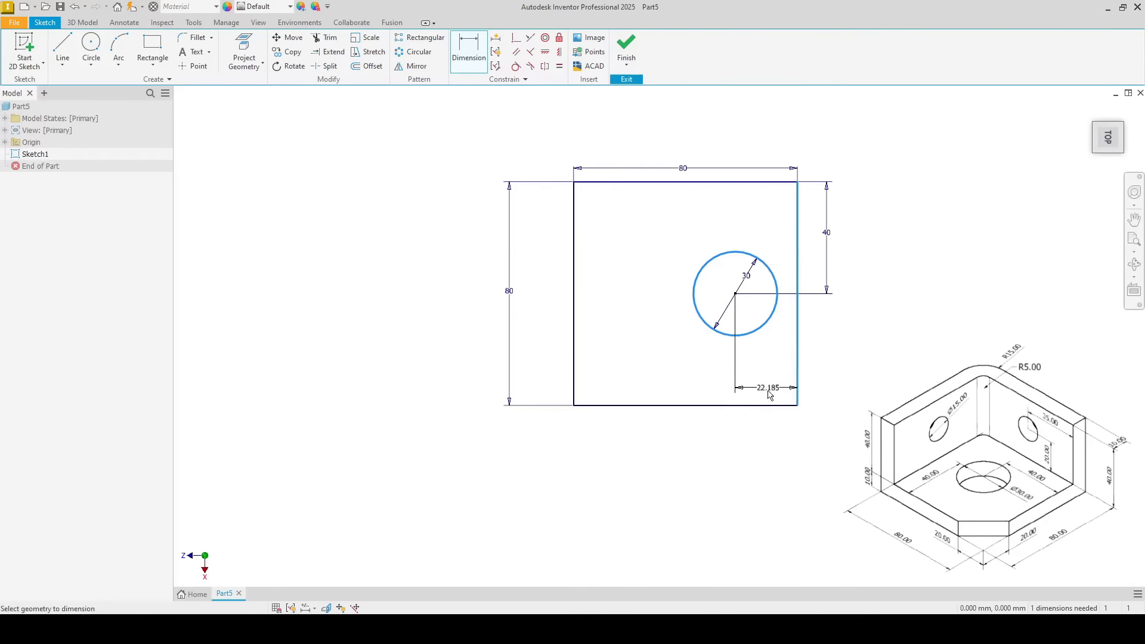
left_click(766, 440)
type("40")
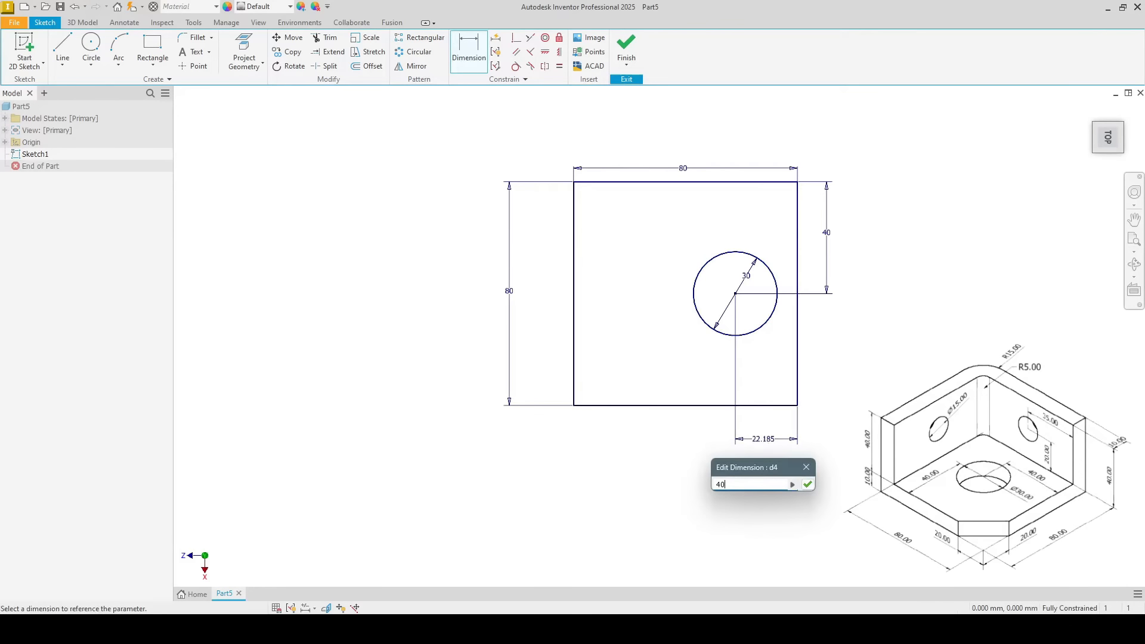
key("Return")
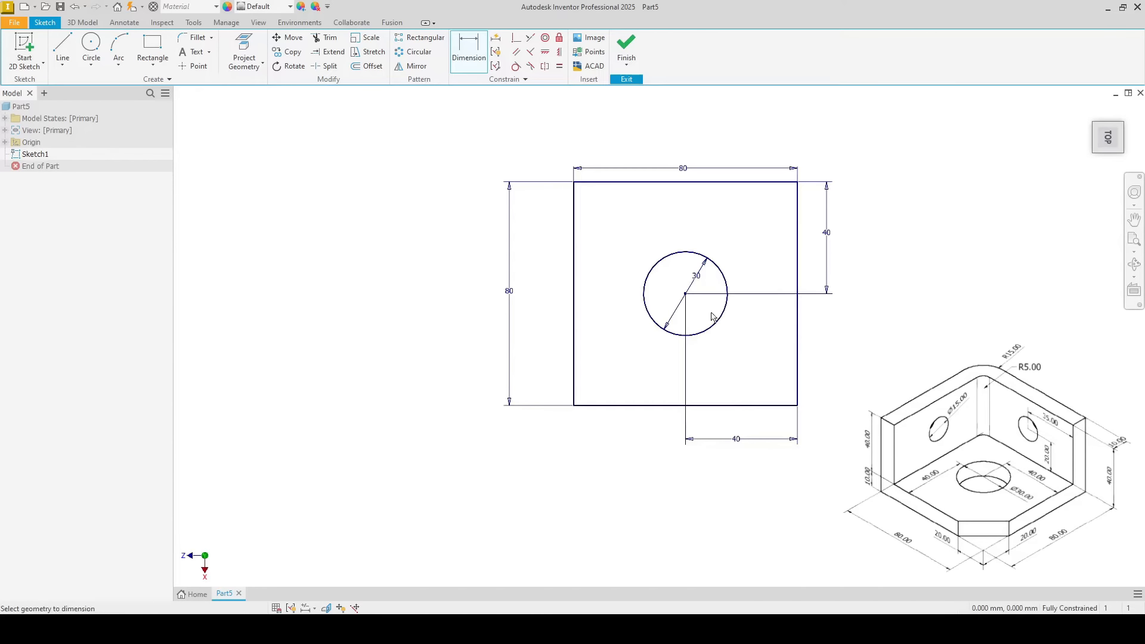
right_click(875, 243)
left_click(929, 251)
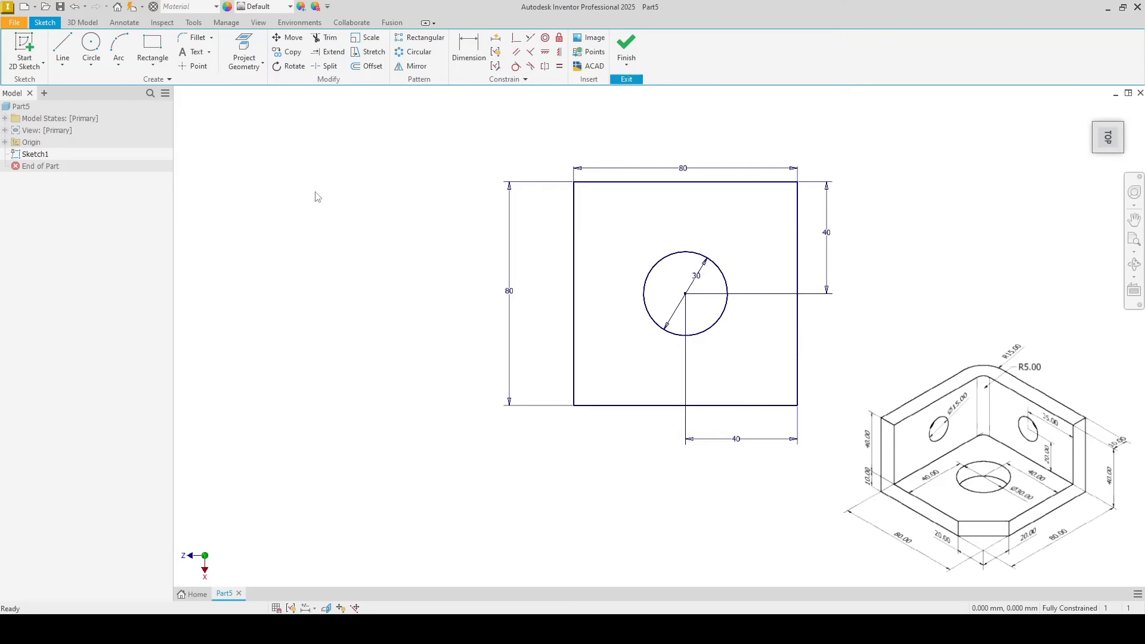
Step: Draw a line across the square's lower-left corner, from about 33 mm up the left edge to about 19 mm along the lower edge
left_click(64, 67)
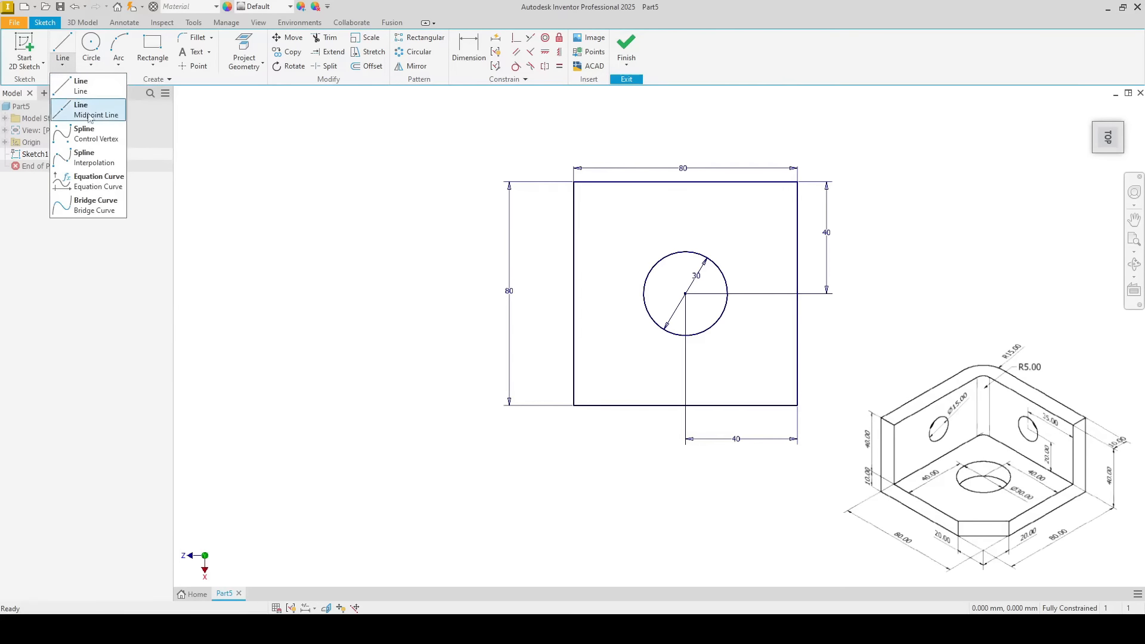
left_click(94, 90)
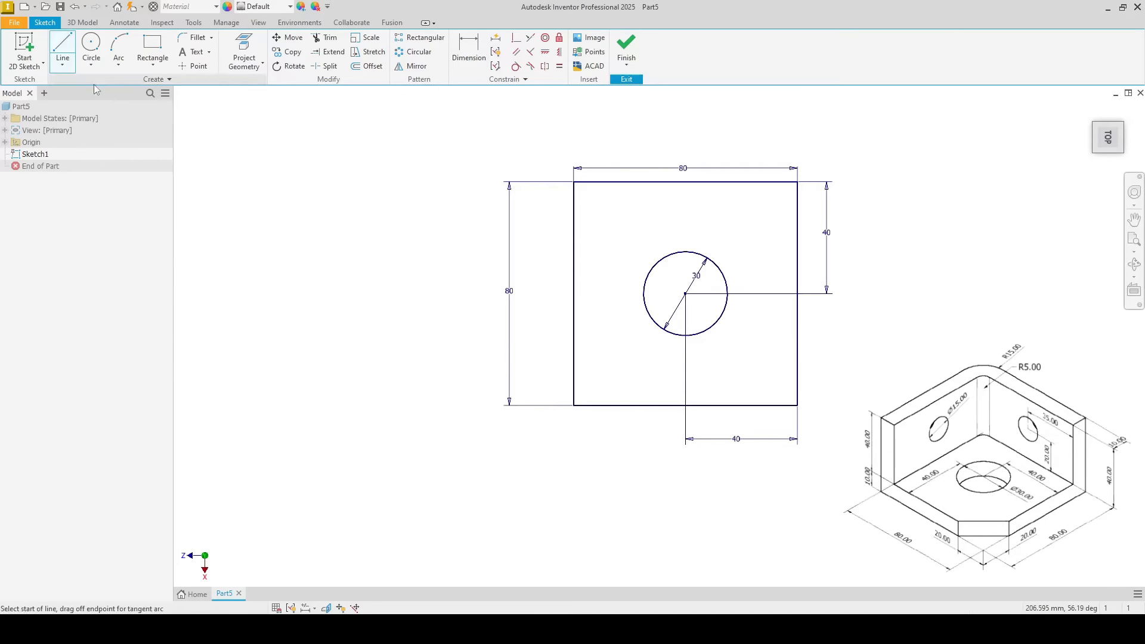
left_click(574, 315)
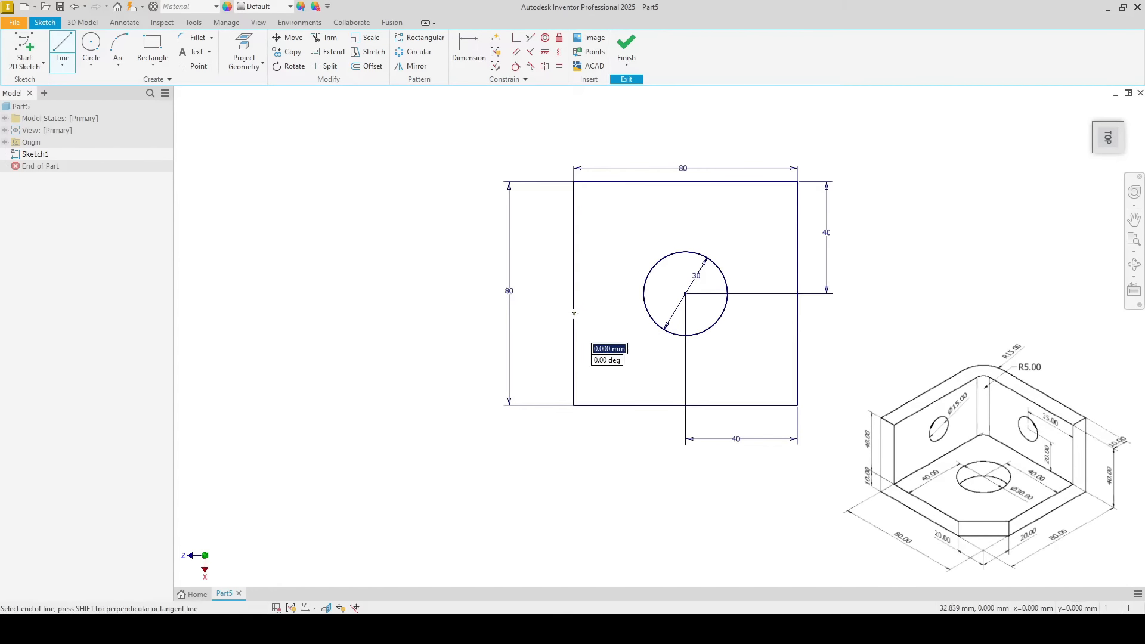
left_click(627, 405)
right_click(372, 209)
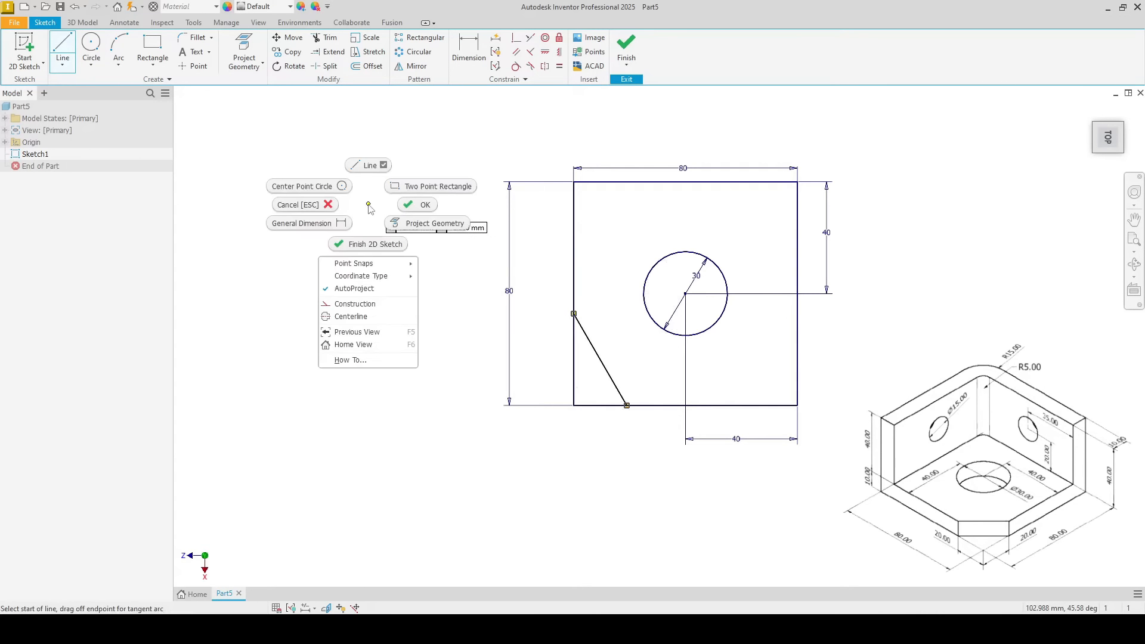
left_click(401, 210)
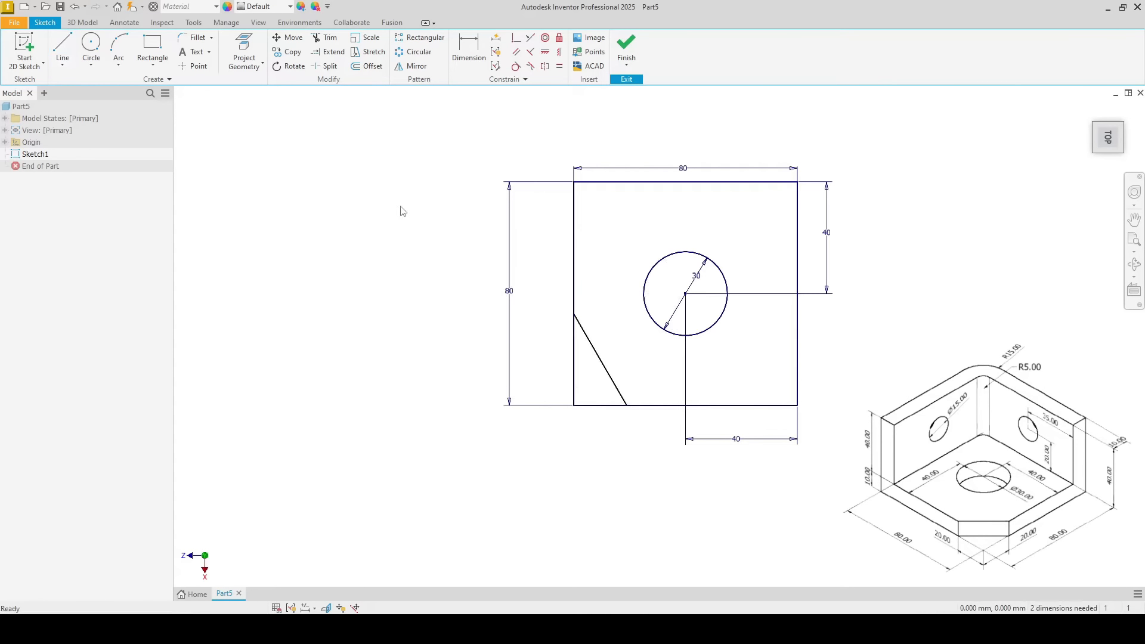
Step: Dimension the diagonal line's upper endpoint vertically from the square's lower-left corner and set the distance to 20 mm
left_click(467, 59)
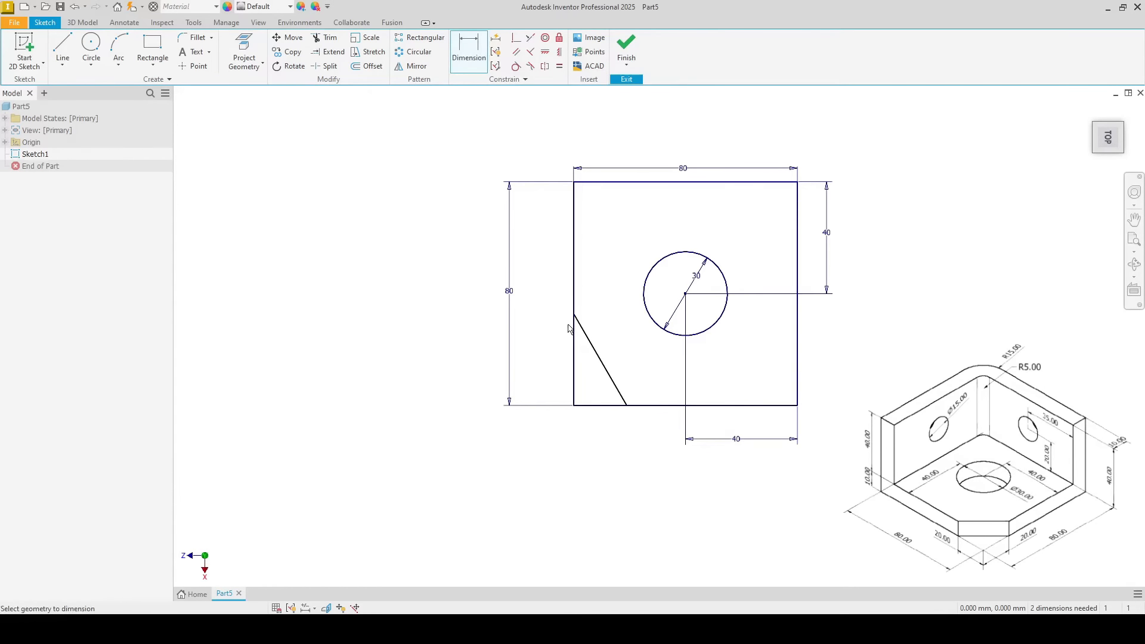
left_click(573, 405)
left_click(535, 362)
type("20")
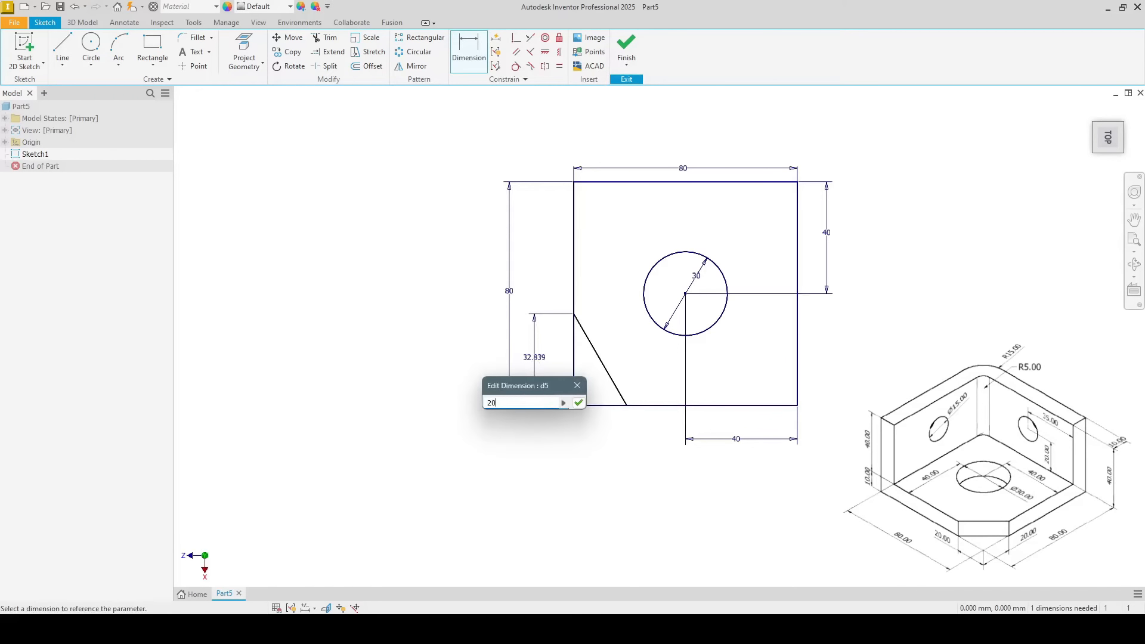
key("Return")
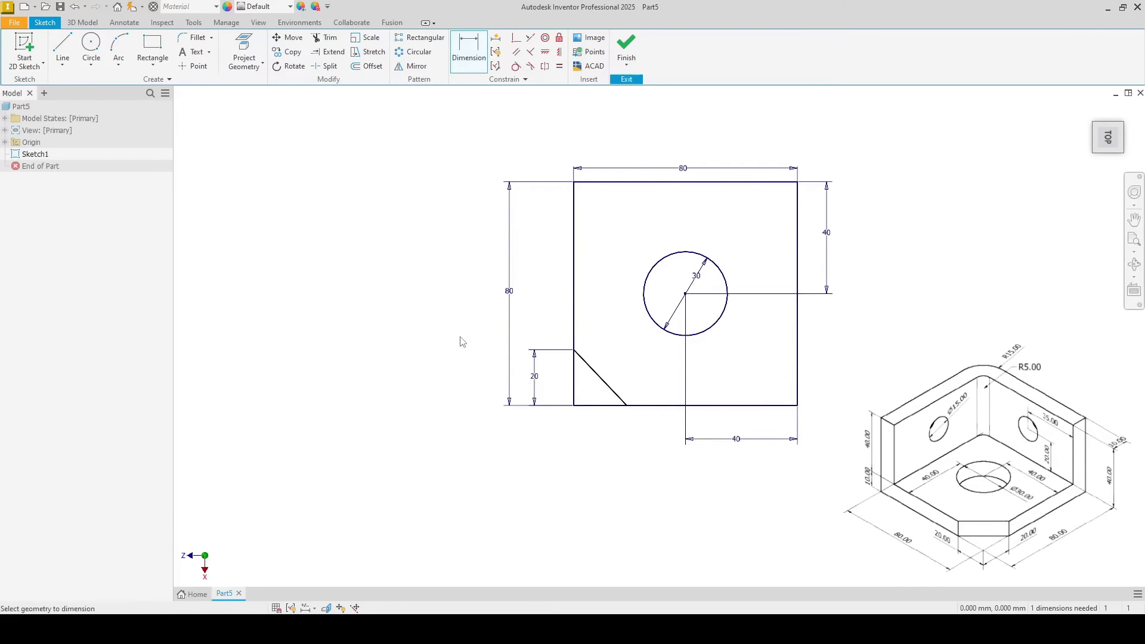
Step: Dimension the diagonal line's lower endpoint horizontally from the lower-left corner, set it to 20 mm and end dimensioning
left_click(627, 407)
left_click(574, 407)
left_click(543, 438)
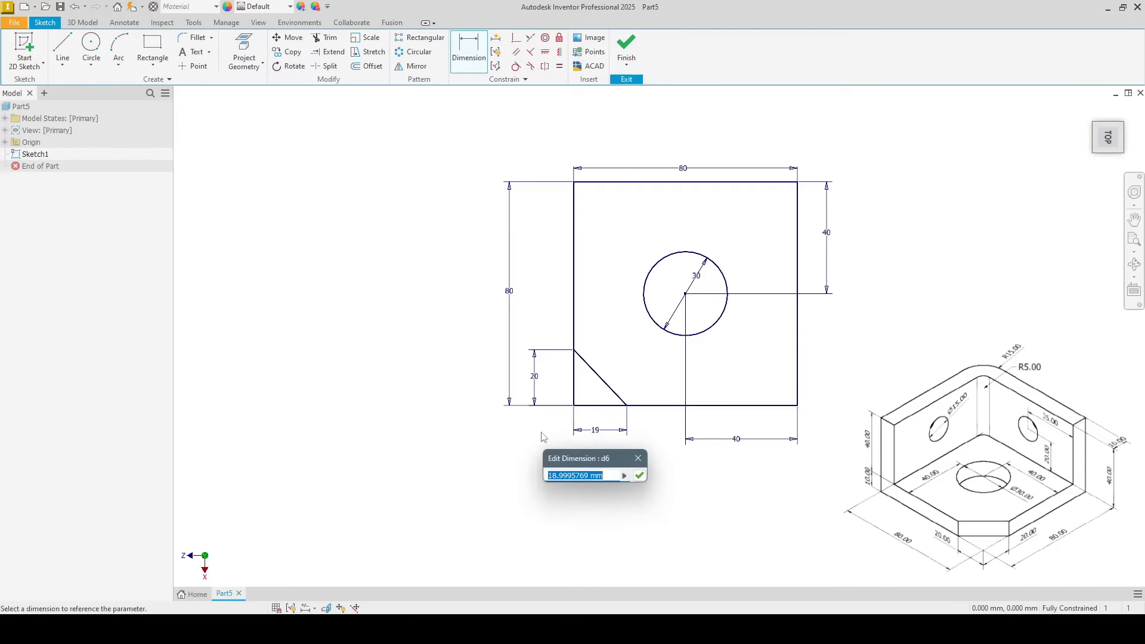
type("20")
key("Return")
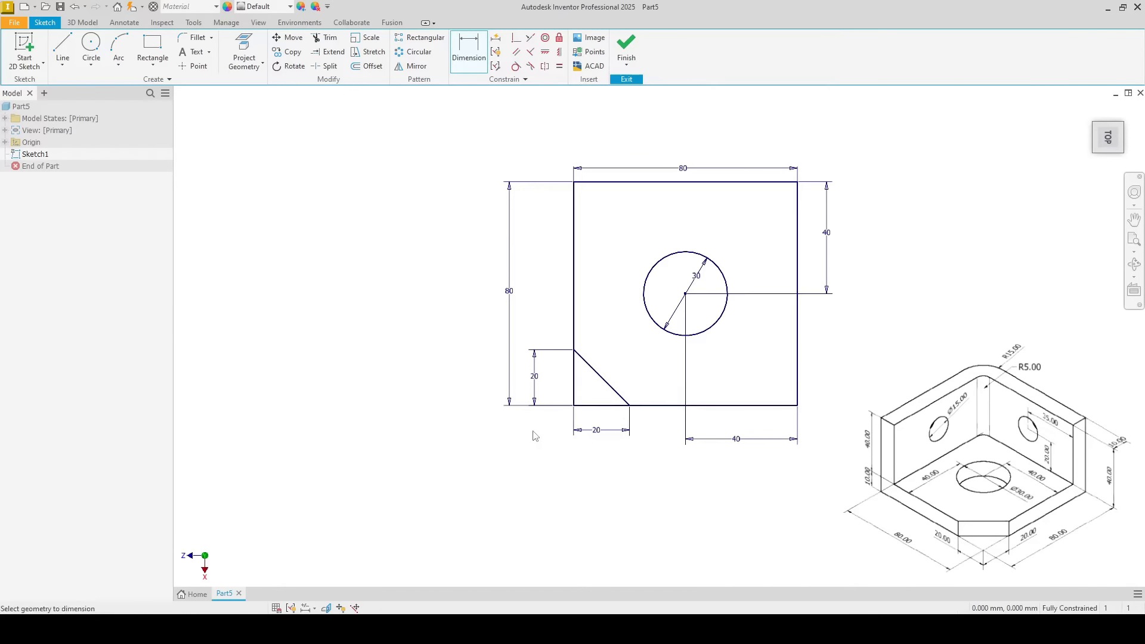
right_click(387, 240)
left_click(425, 231)
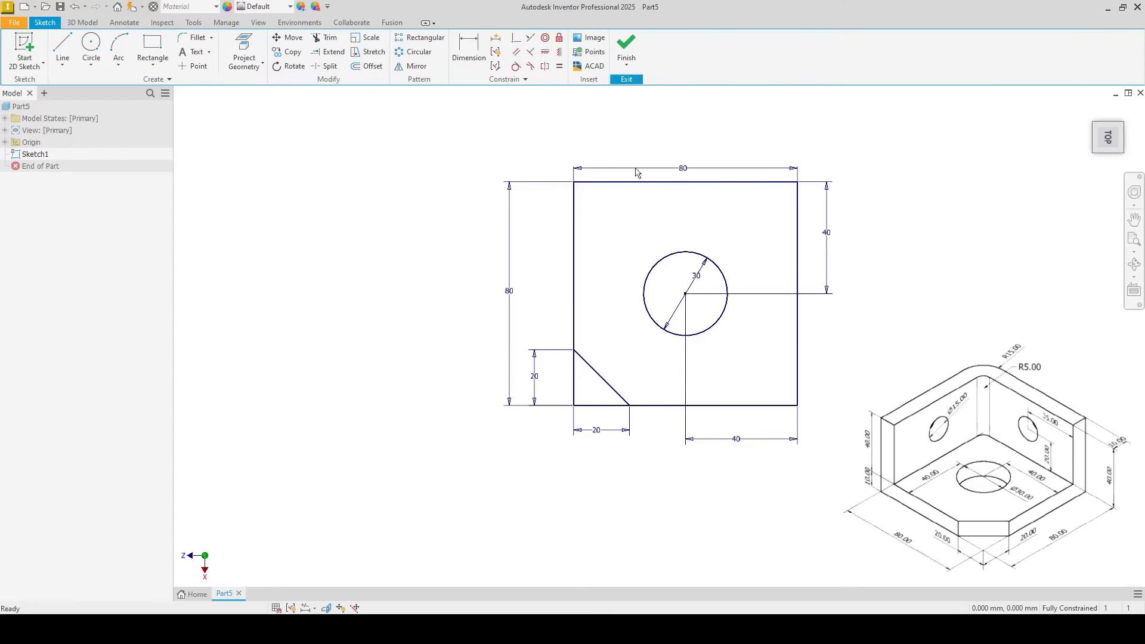
Step: Finish the sketch and start an extrusion of the plate region, leaving out the circle and the corner triangle
left_click(624, 46)
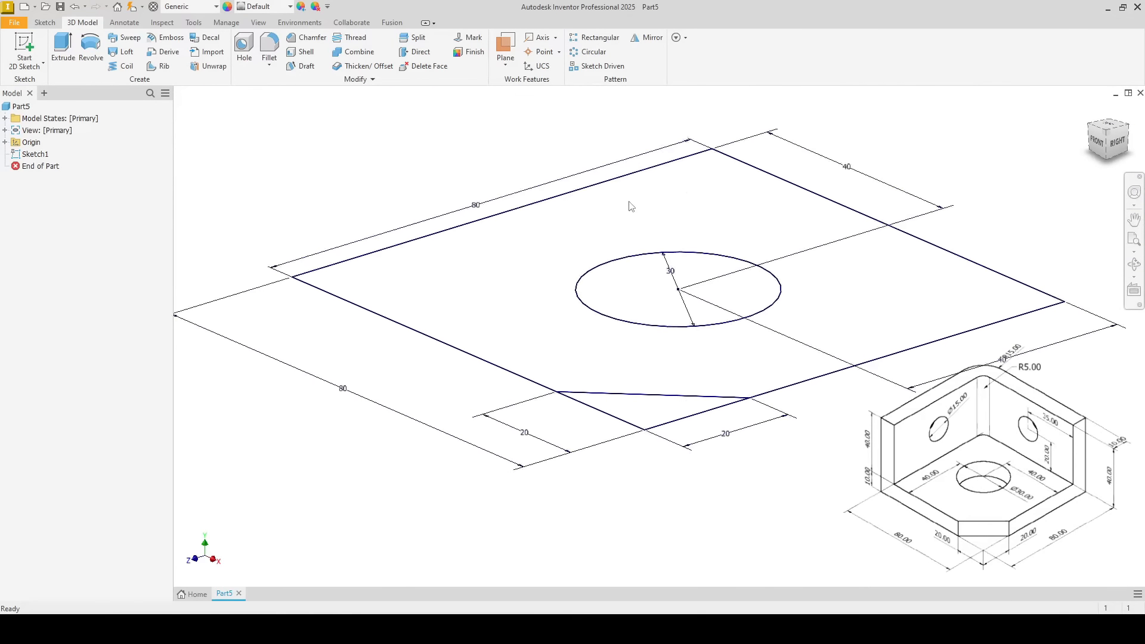
scroll(672, 257, "up", 3)
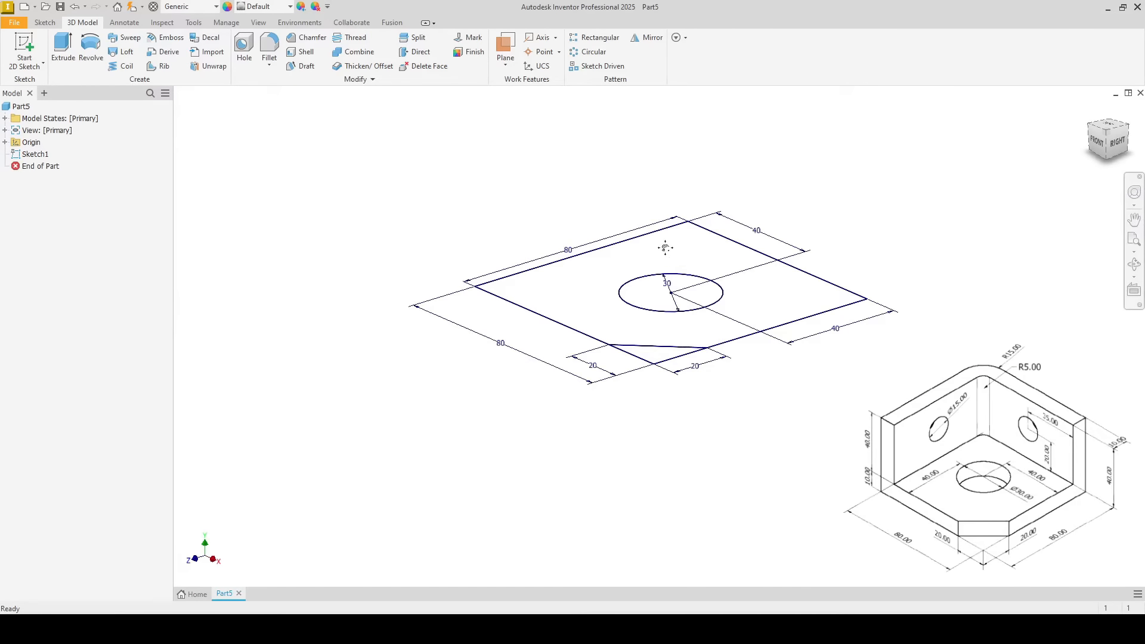
middle_click_drag(666, 248, 641, 258)
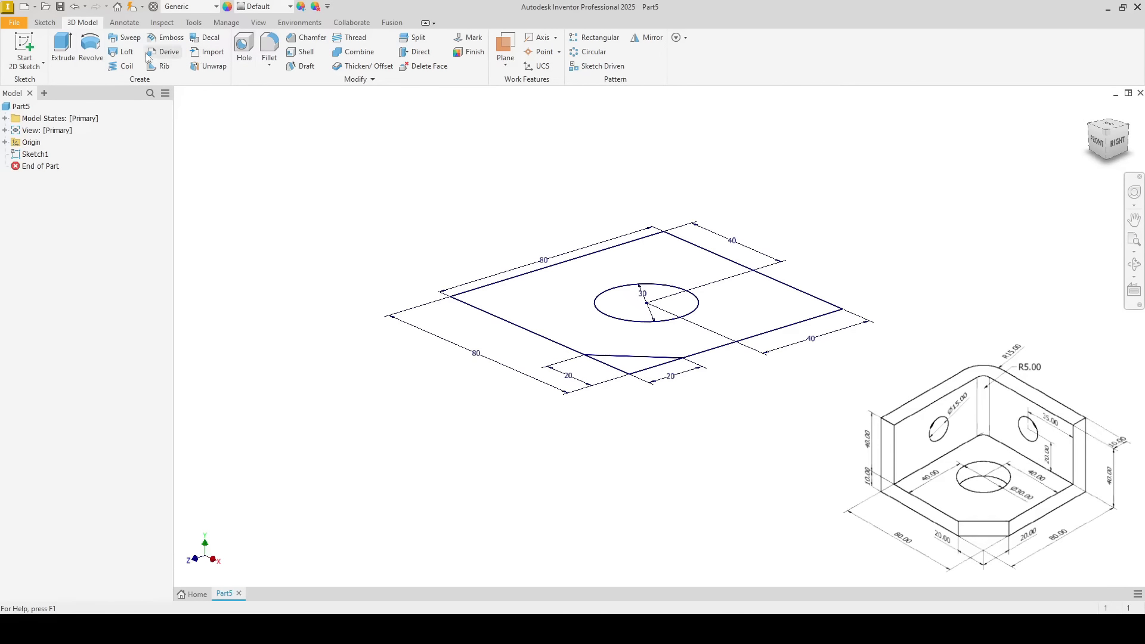
left_click(62, 48)
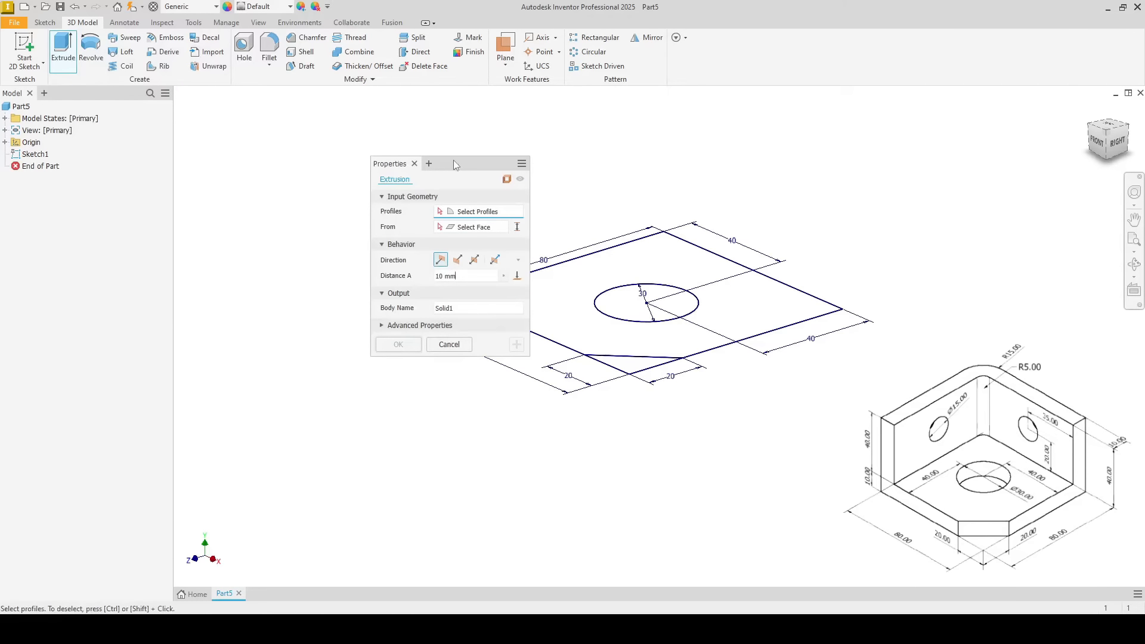
left_click_drag(455, 161, 288, 126)
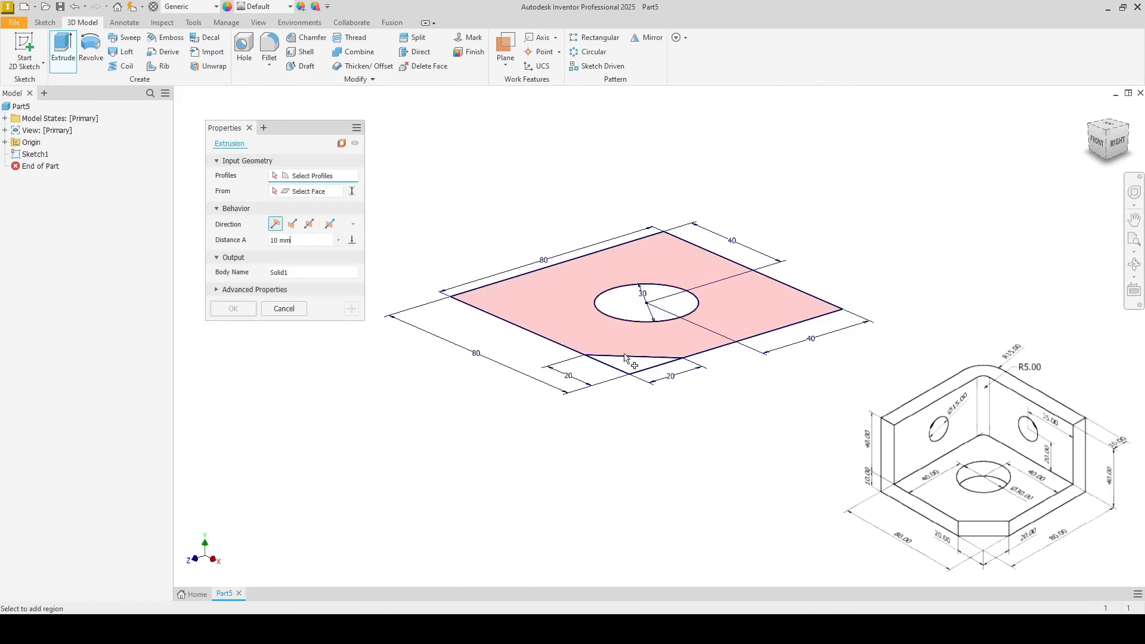
left_click(582, 277)
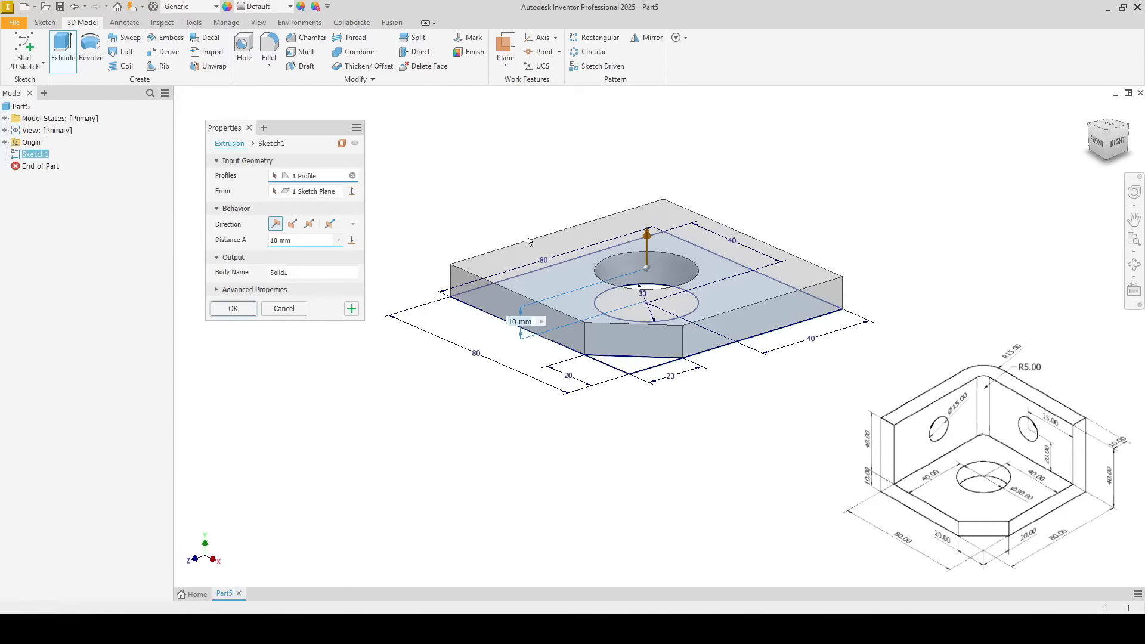
left_click_drag(303, 128, 571, 174)
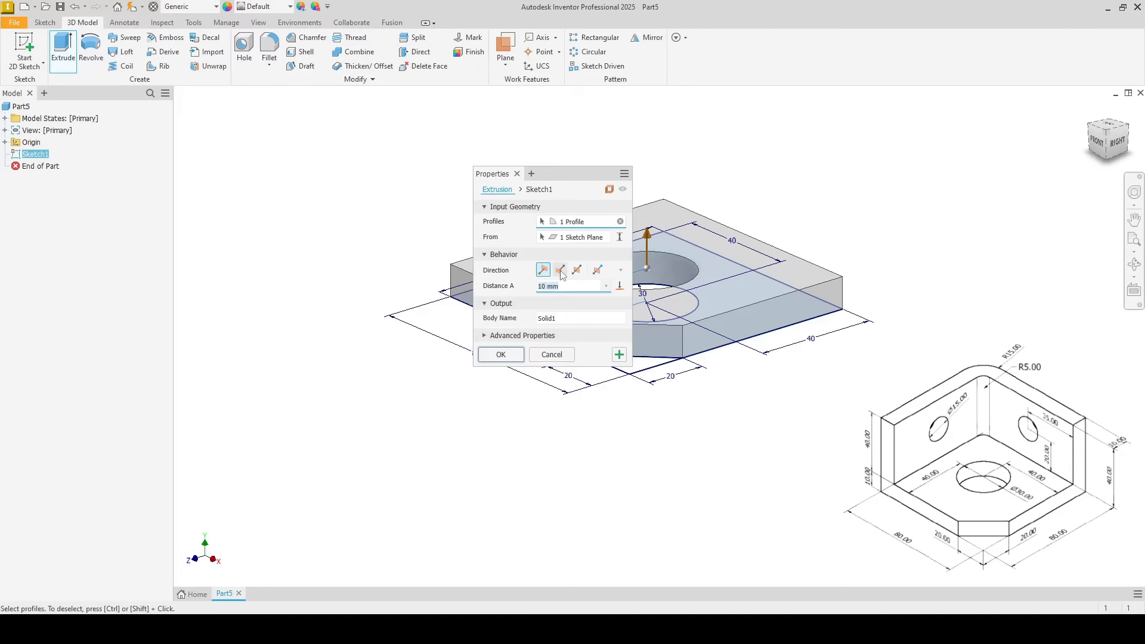
Step: Try the flipped, symmetric and asymmetric directions for the plate extrusion
left_click(349, 245)
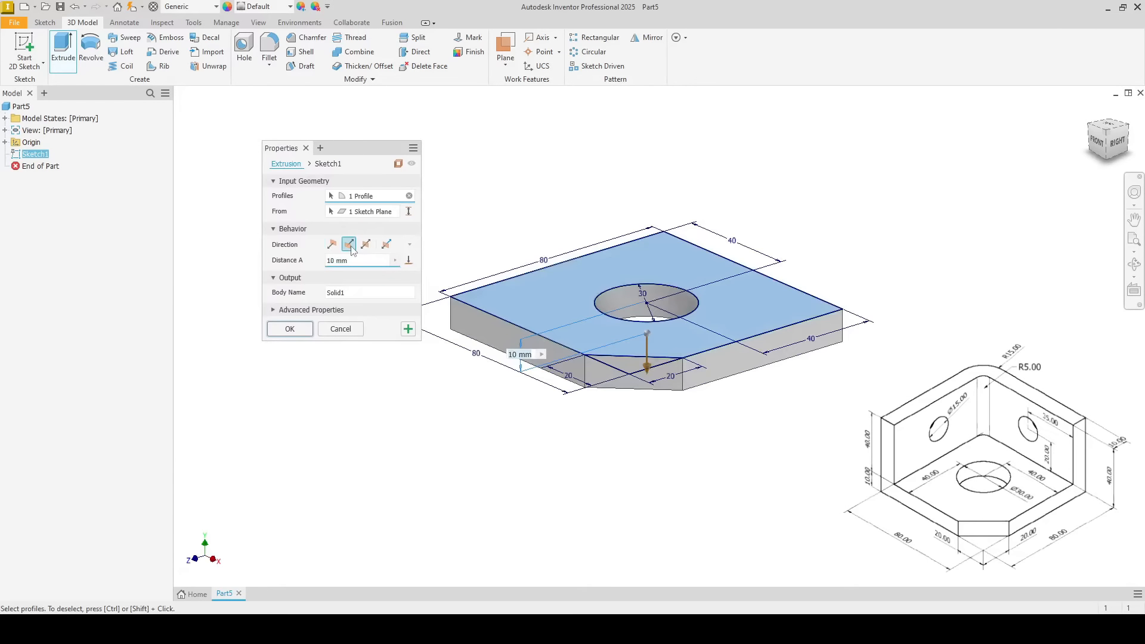
left_click(332, 245)
left_click(350, 244)
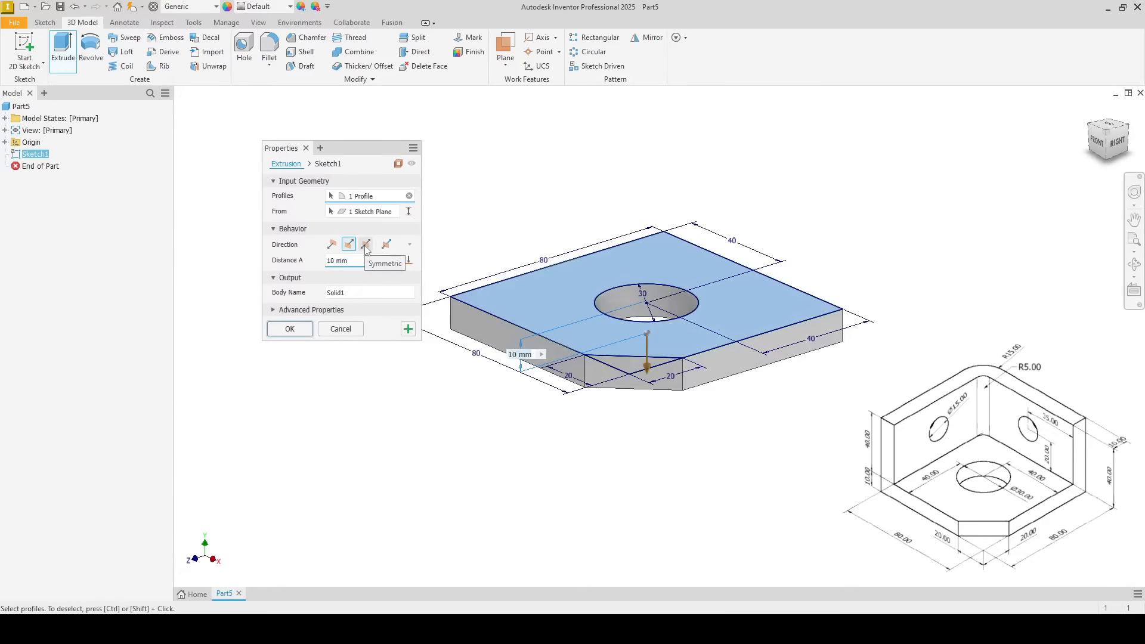
left_click(366, 247)
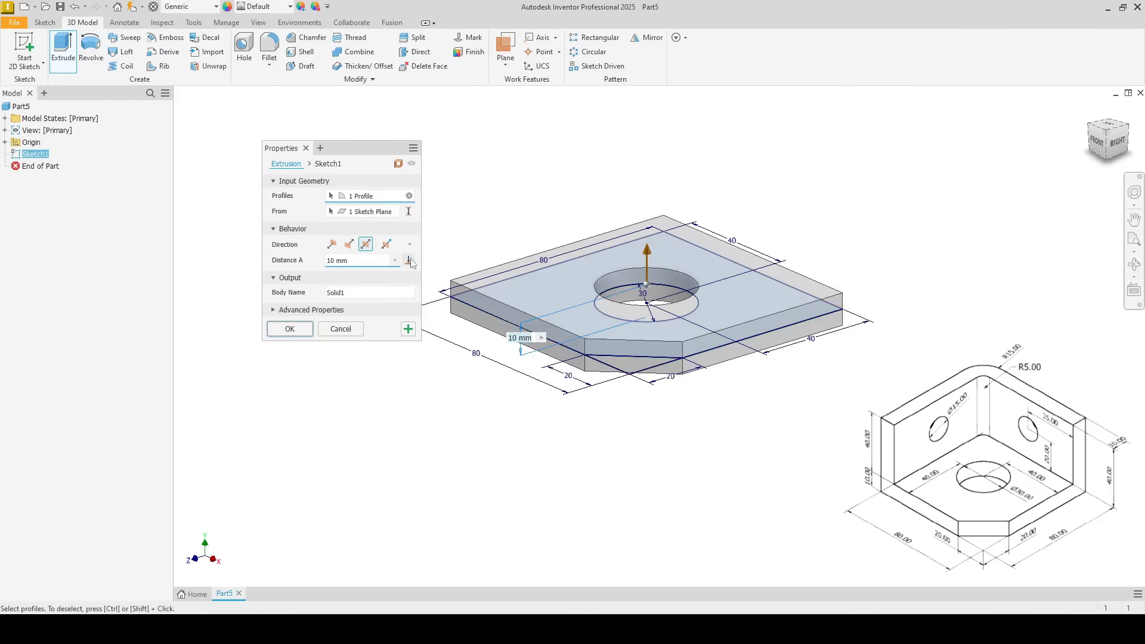
left_click(386, 246)
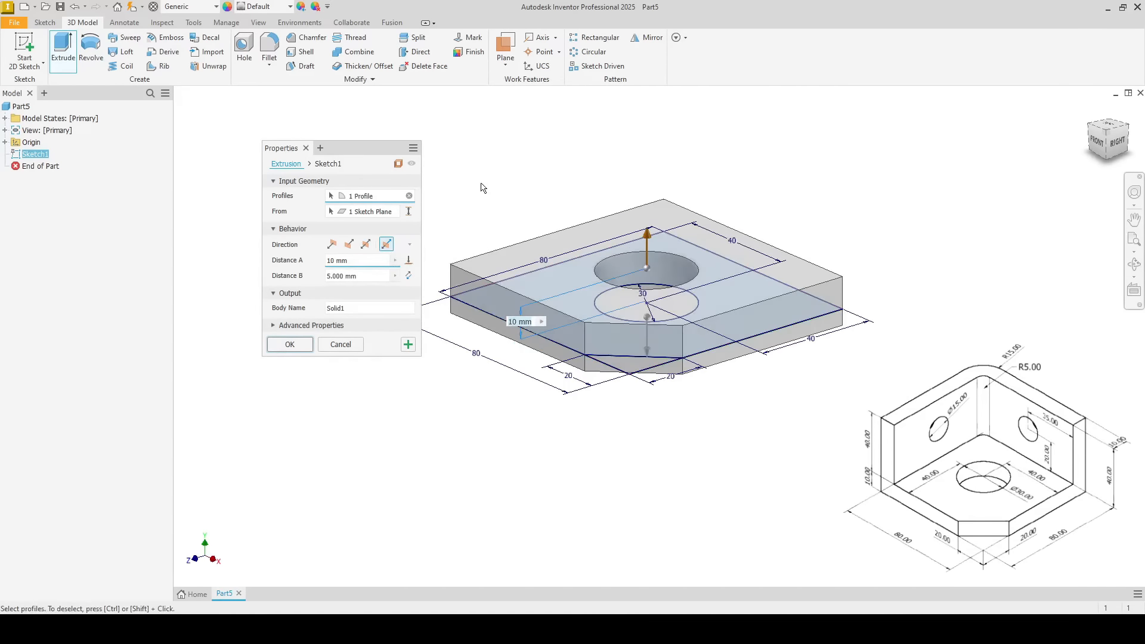
Step: Extrude the plate profile 10 mm upward in the default direction
left_click(331, 245)
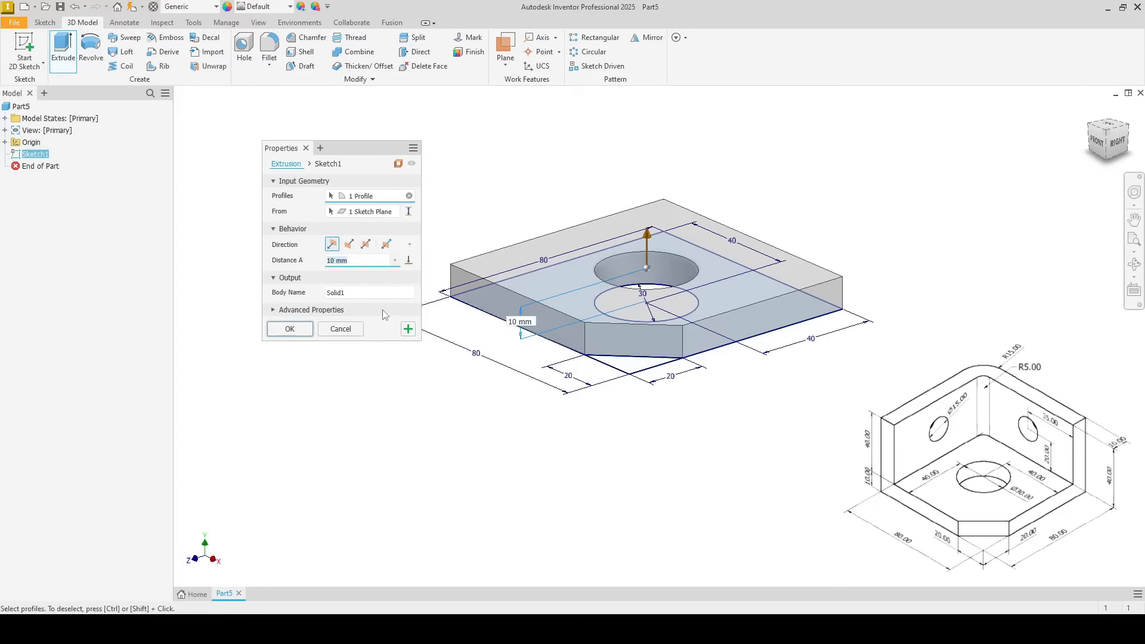
type("50")
left_click(298, 333)
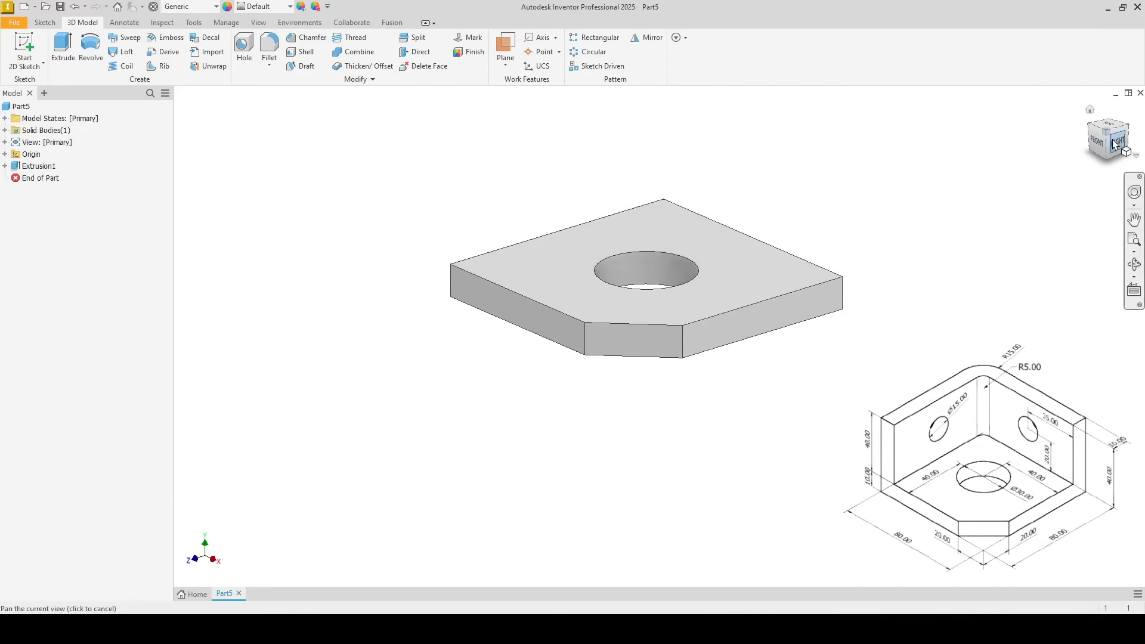
Step: Inspect the extruded plate from several angles, including the right side view, and return to an isometric view
left_click_drag(1114, 140, 1092, 149)
middle_click_drag(646, 287, 742, 287, "shift")
left_click_drag(1108, 140, 1117, 142)
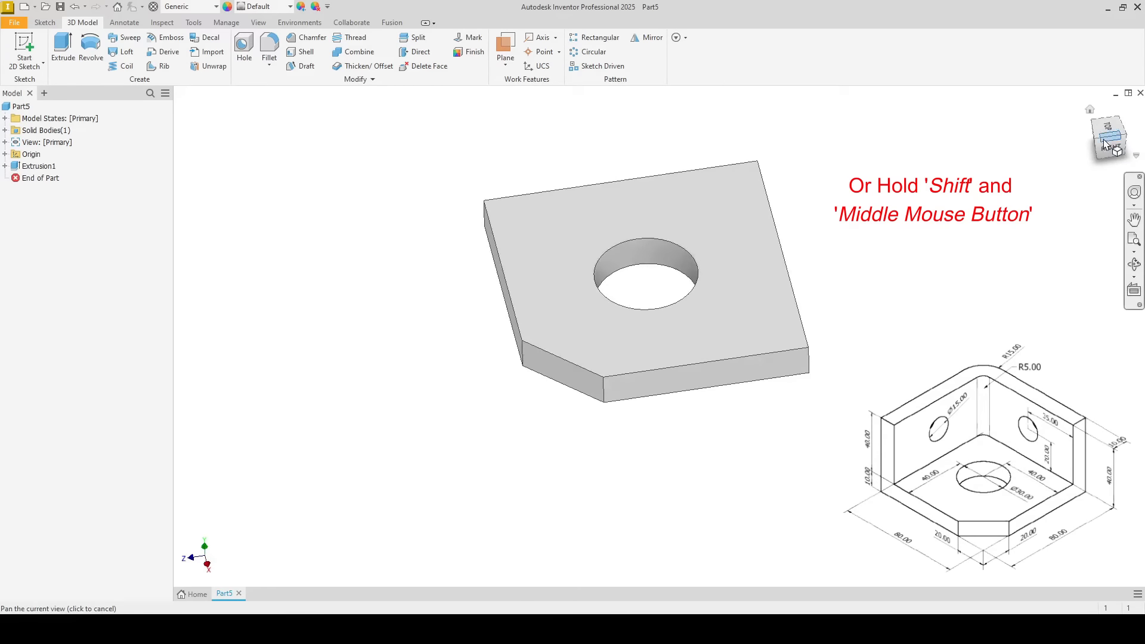
left_click(1114, 143)
left_click(1085, 140)
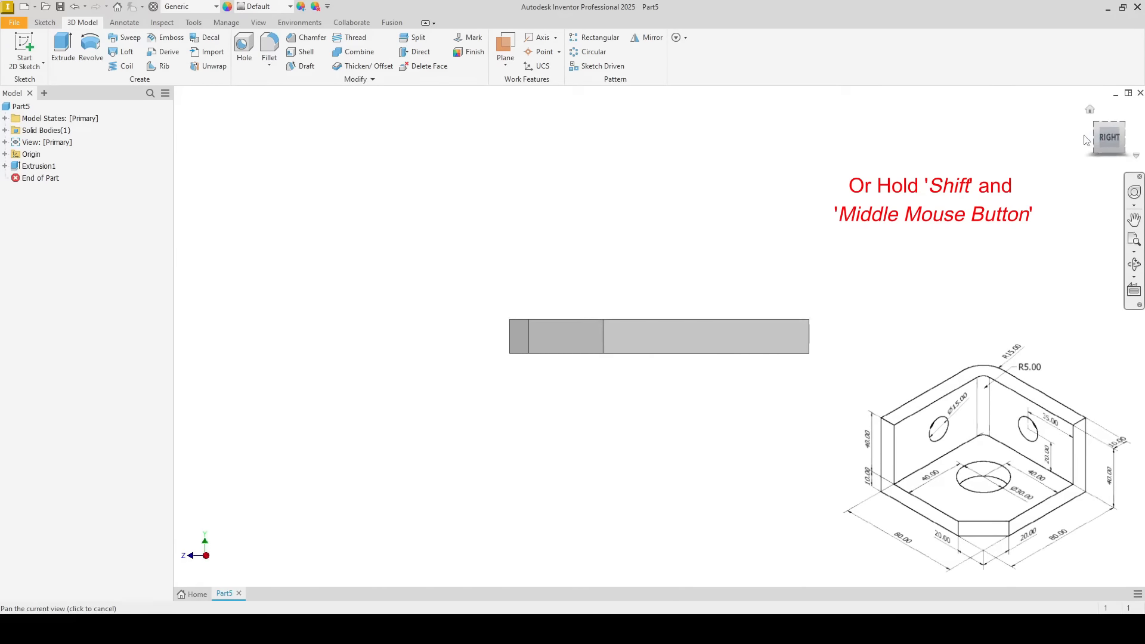
left_click_drag(1098, 141, 1102, 145)
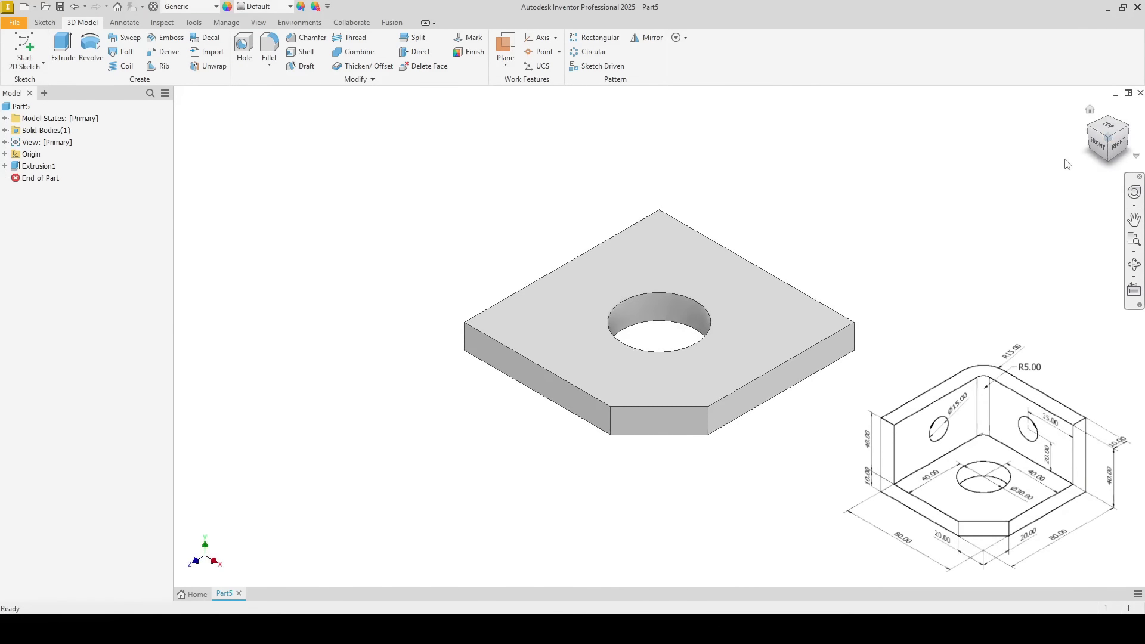
Step: Start a new sketch on the top face of the plate
left_click(1089, 109)
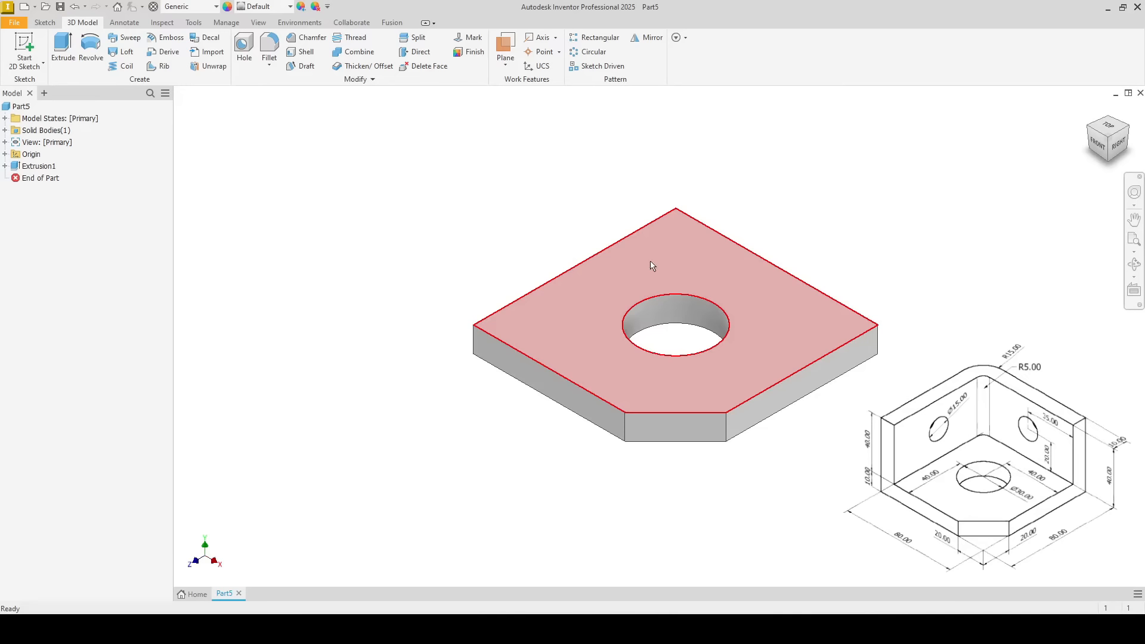
left_click(735, 271)
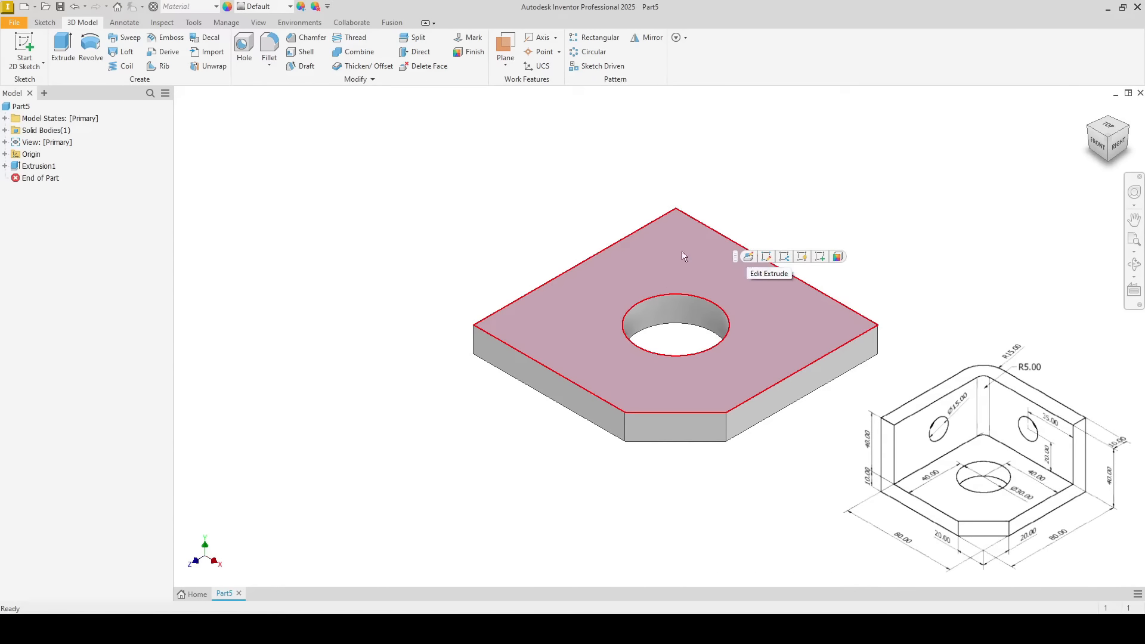
left_click(820, 257)
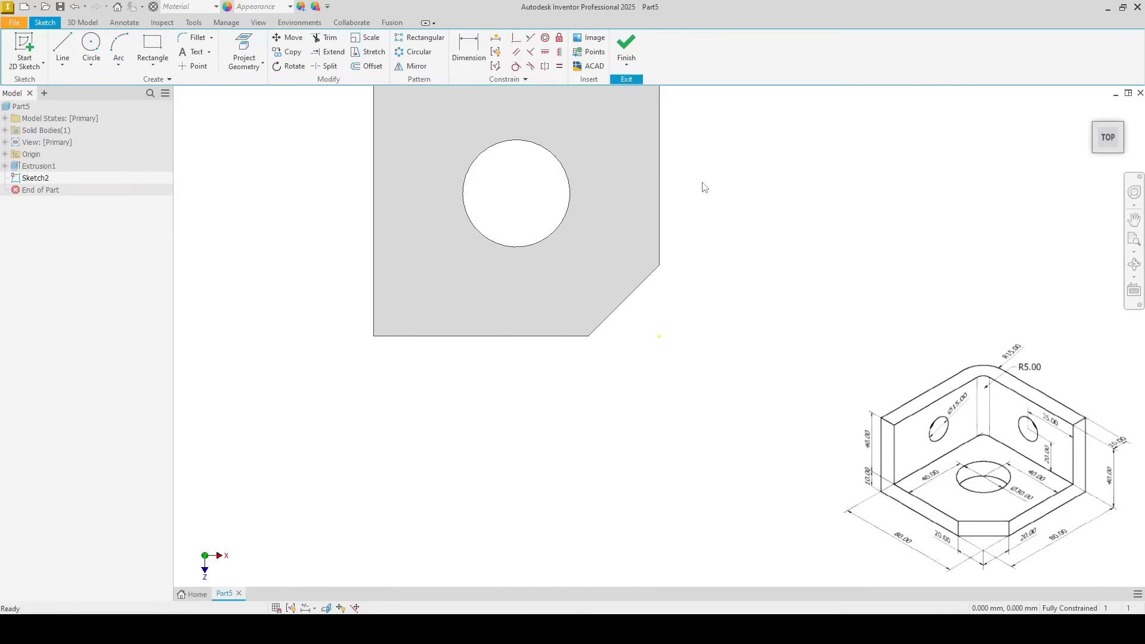
mouse_move(703, 185)
middle_mouse_down()
mouse_move(751, 248)
mouse_move(858, 322)
middle_mouse_up()
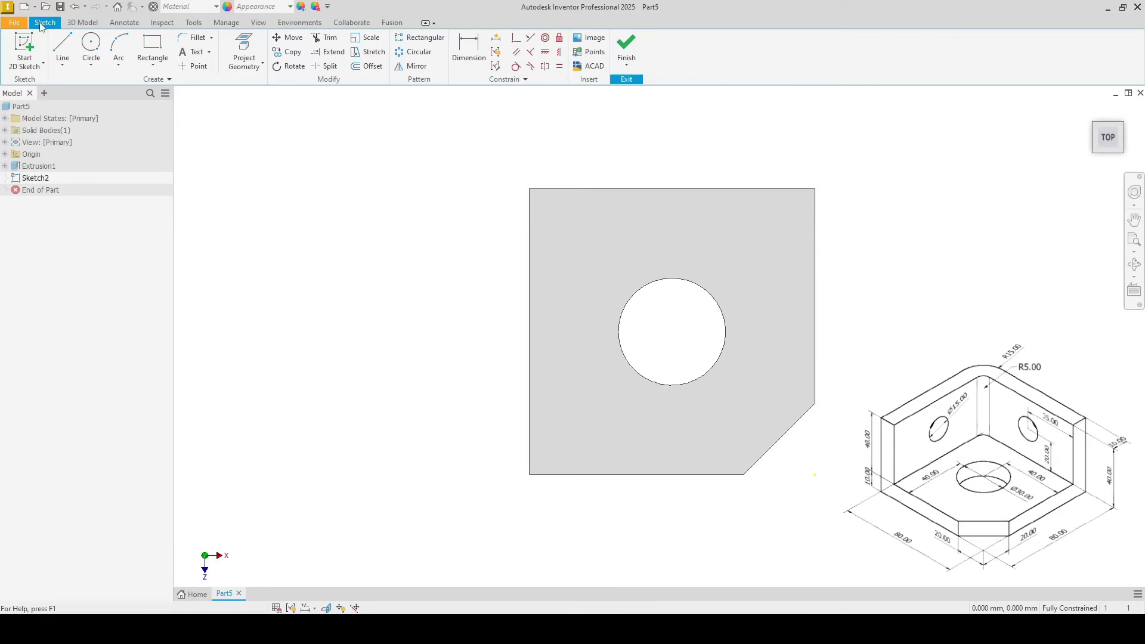
Step: Sketch a two-point rectangle about 18 mm deep along the plate's full back edge, starting at the back-left corner
left_click(152, 47)
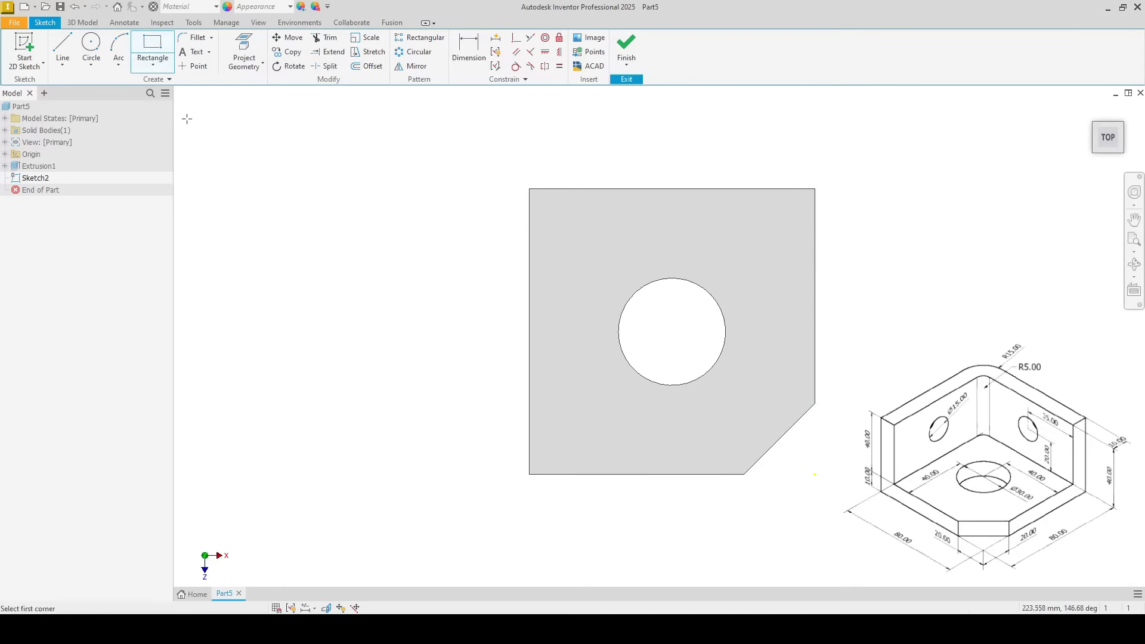
left_click(529, 189)
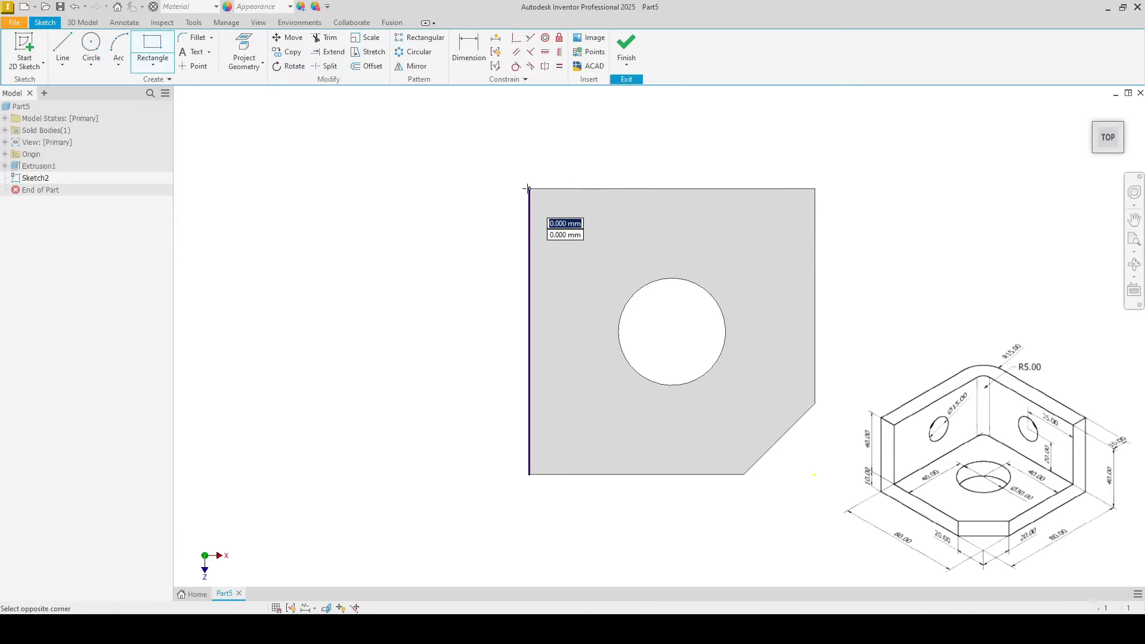
left_click(815, 252)
right_click(900, 159)
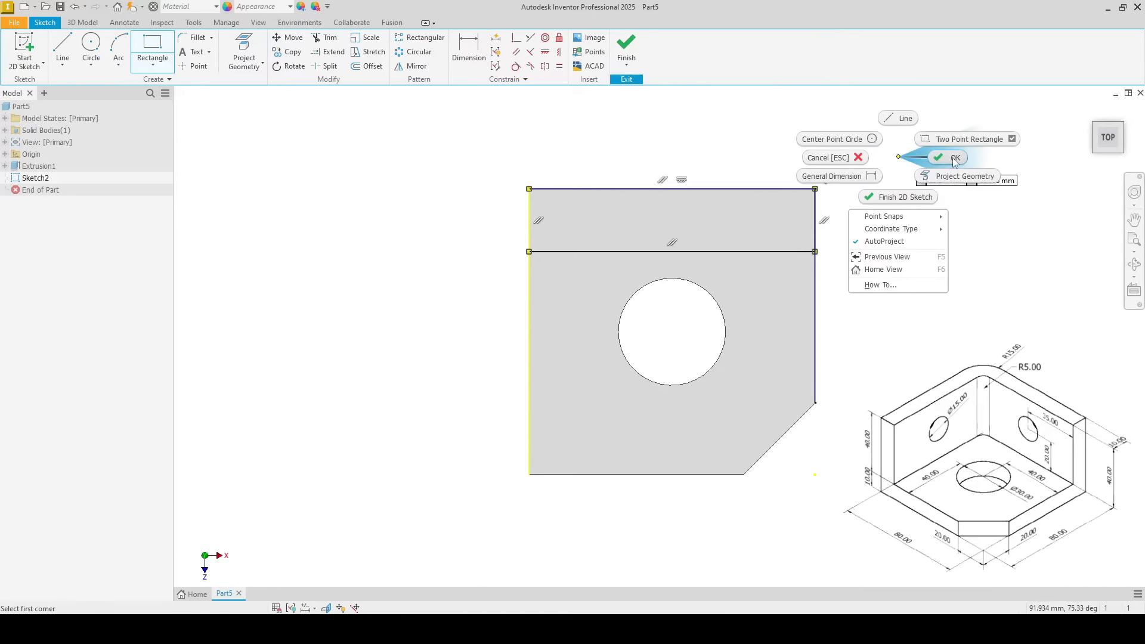
left_click(849, 153)
Step: Dimension the depth of the back-edge rectangle and set it to 10 mm
left_click(468, 51)
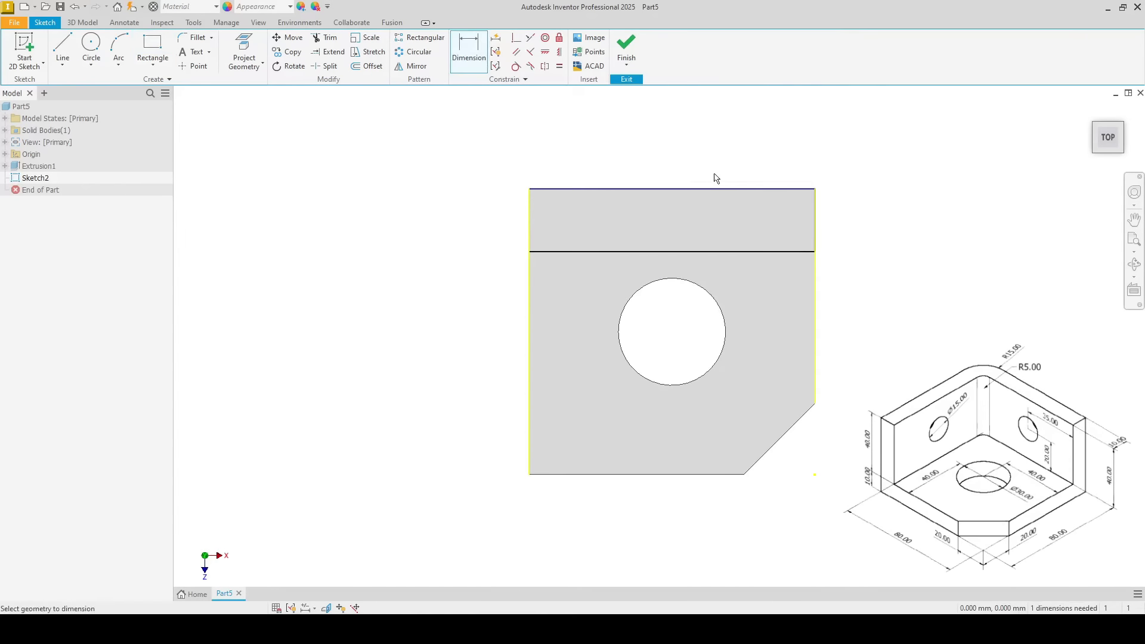
left_click(785, 189)
left_click(786, 251)
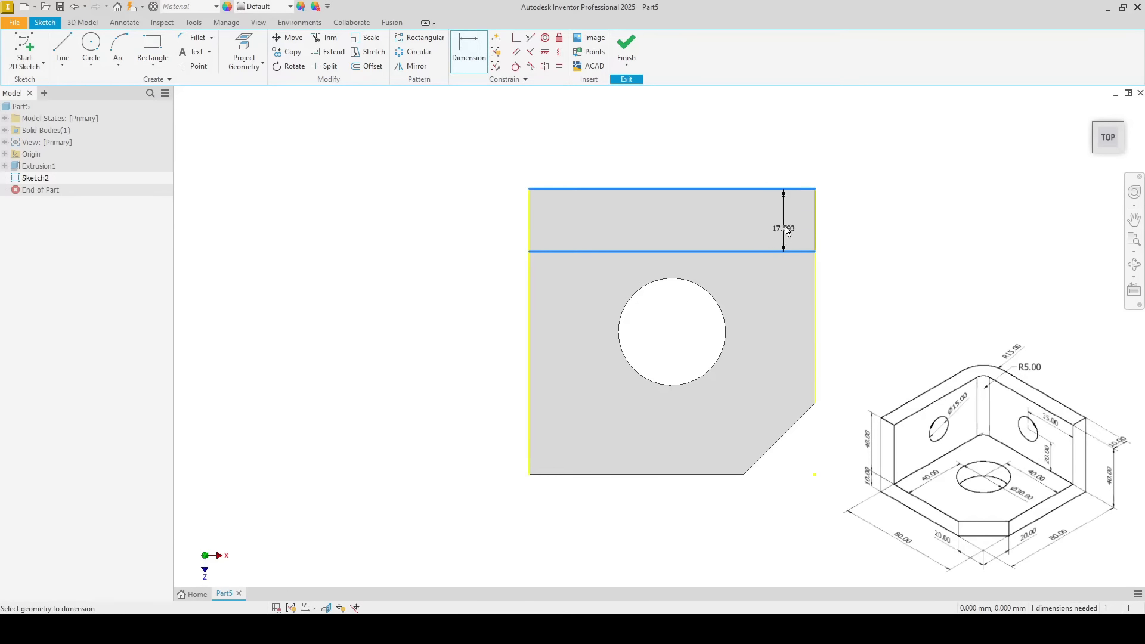
left_click(842, 220)
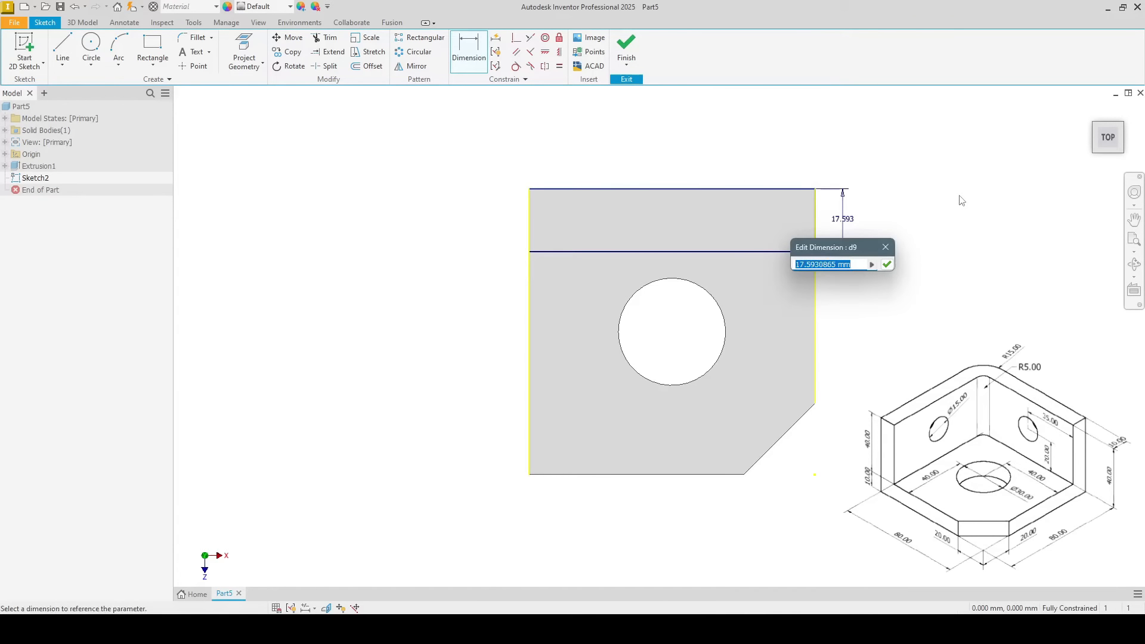
type("10")
key("Return")
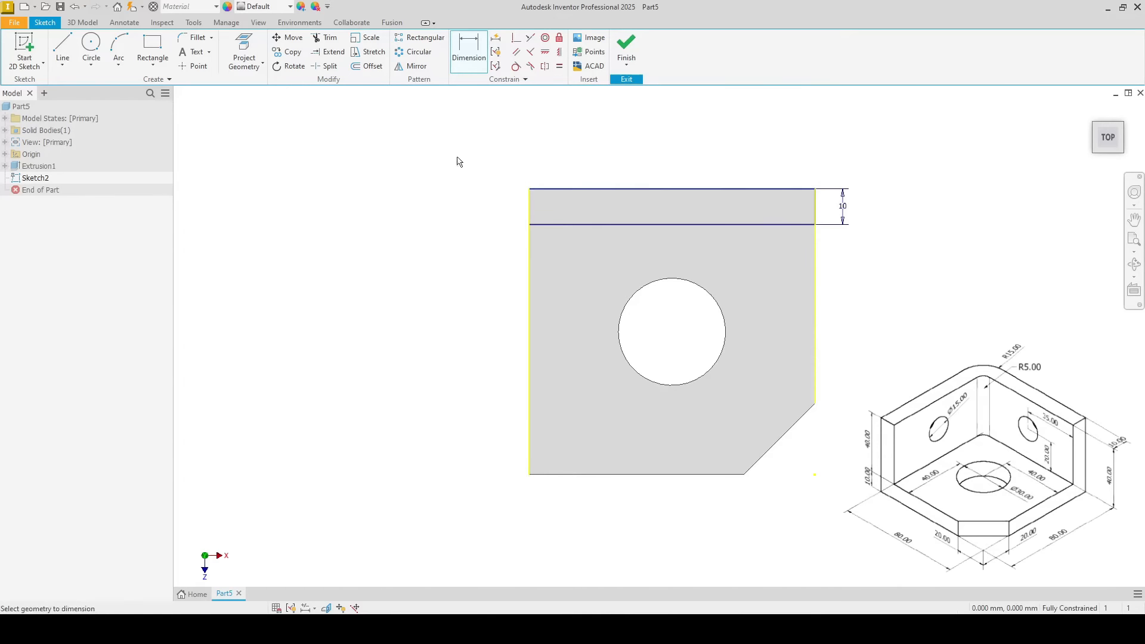
right_click(412, 140)
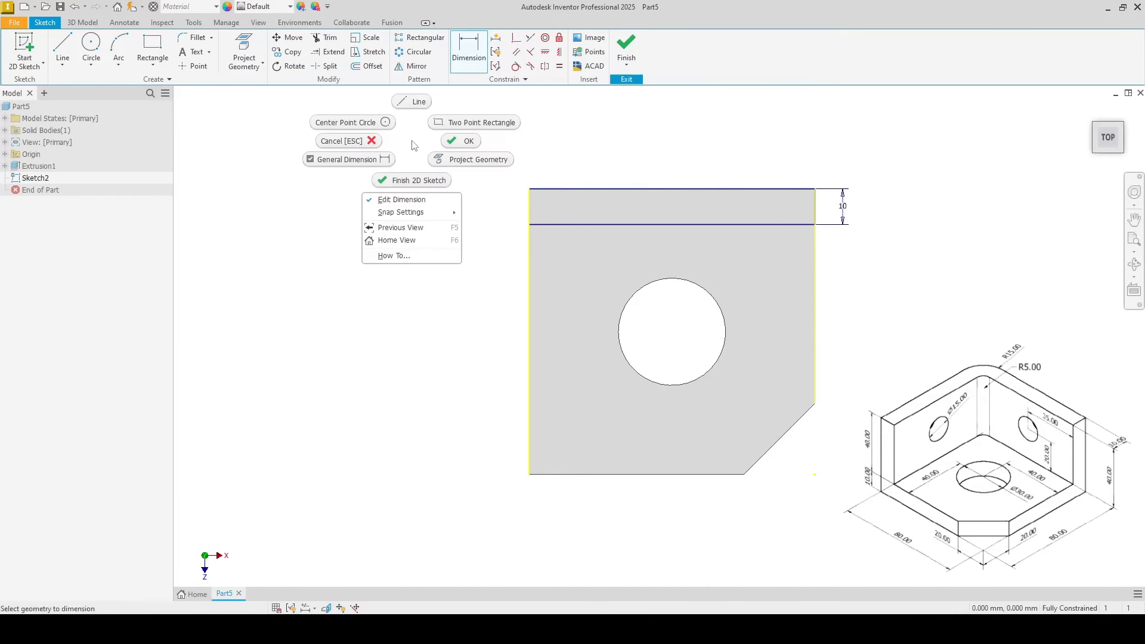
left_click(469, 143)
Step: Sketch a second two-point rectangle about 23 mm wide along the plate's full left edge, from the front corner to the back edge
left_click(152, 48)
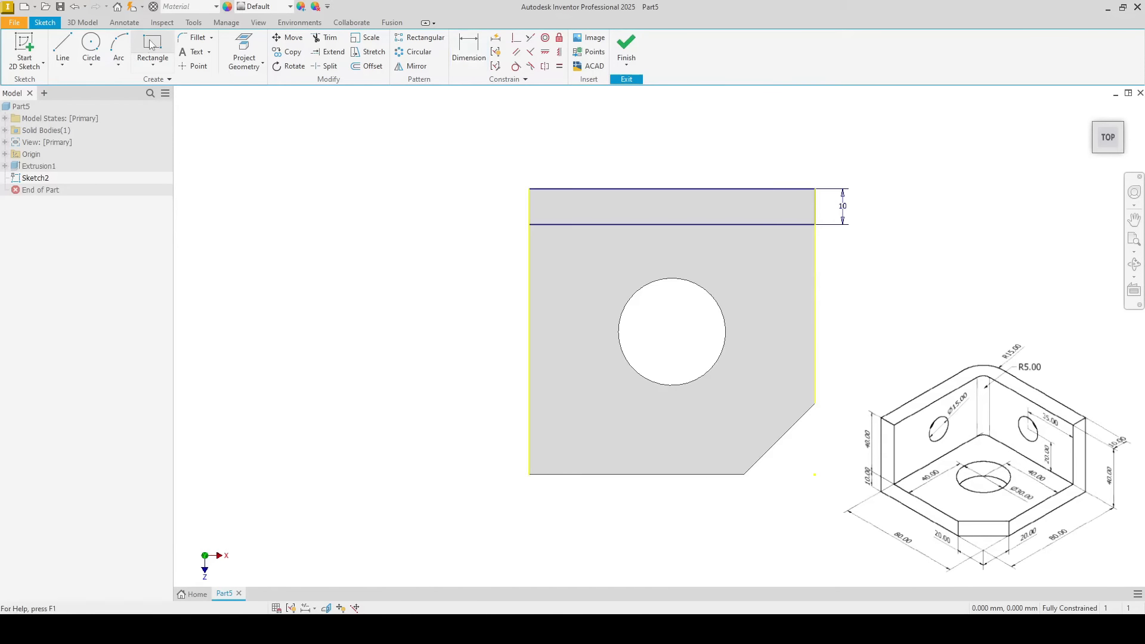
left_click(529, 475)
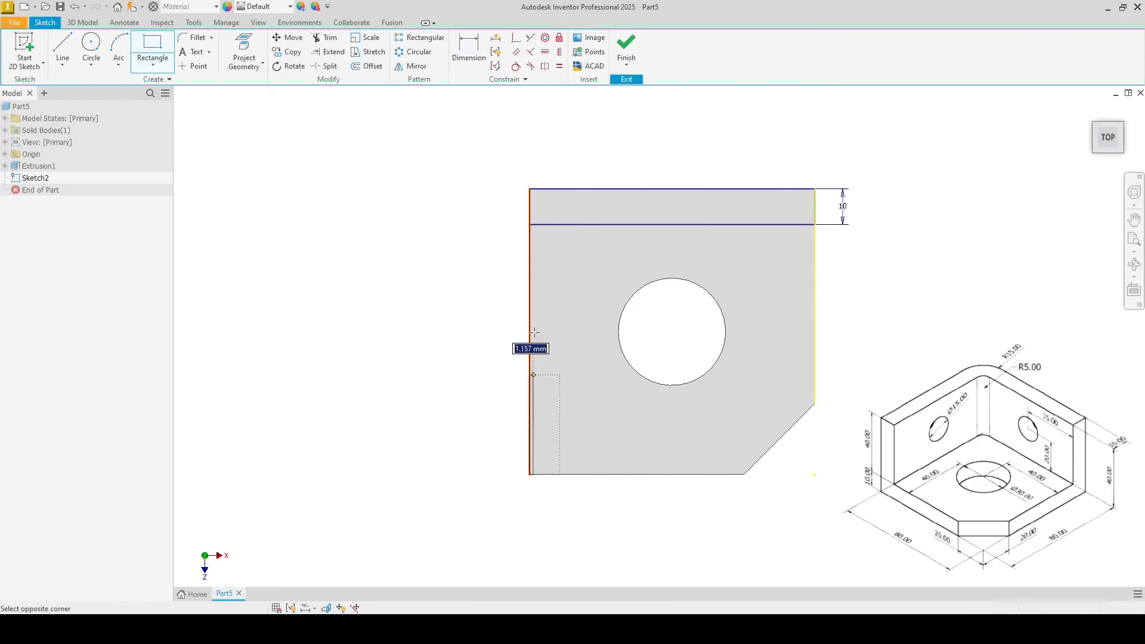
left_click(613, 189)
right_click(435, 155)
left_click(481, 154)
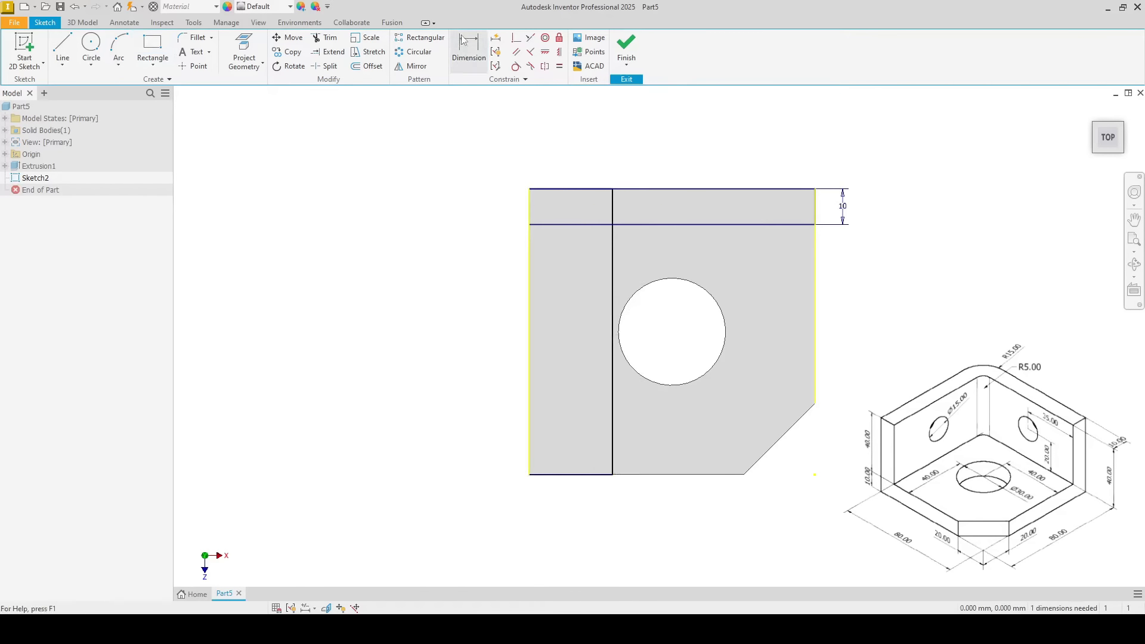
Step: Dimension the width of the left-edge rectangle and set it to 10 mm
left_click(469, 52)
left_click(613, 274)
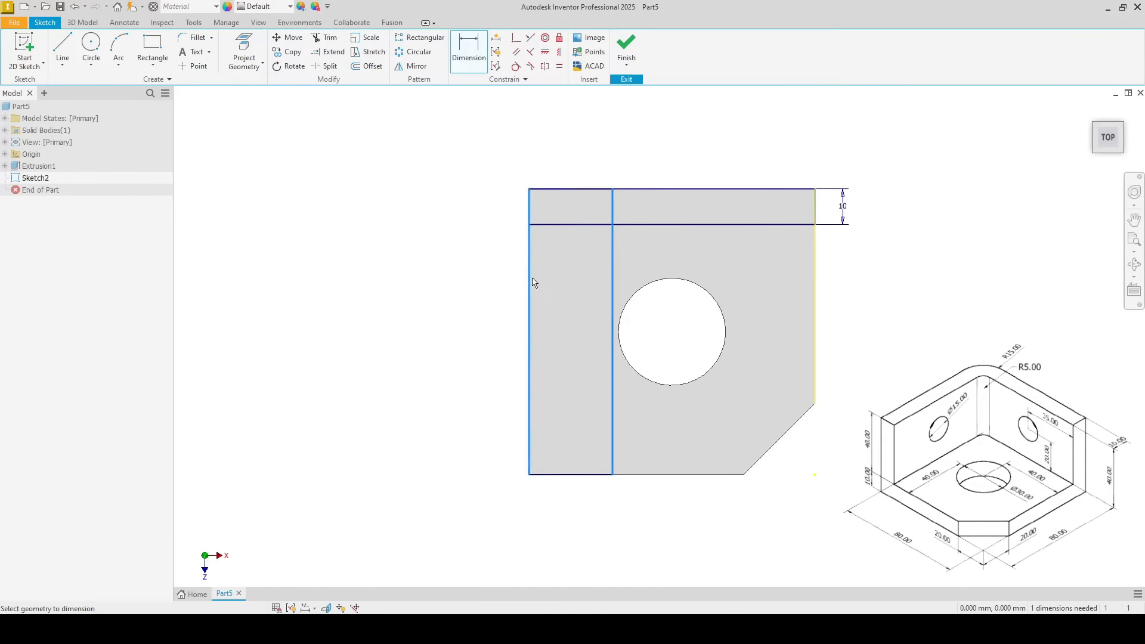
left_click(530, 281)
left_click(566, 157)
type("10")
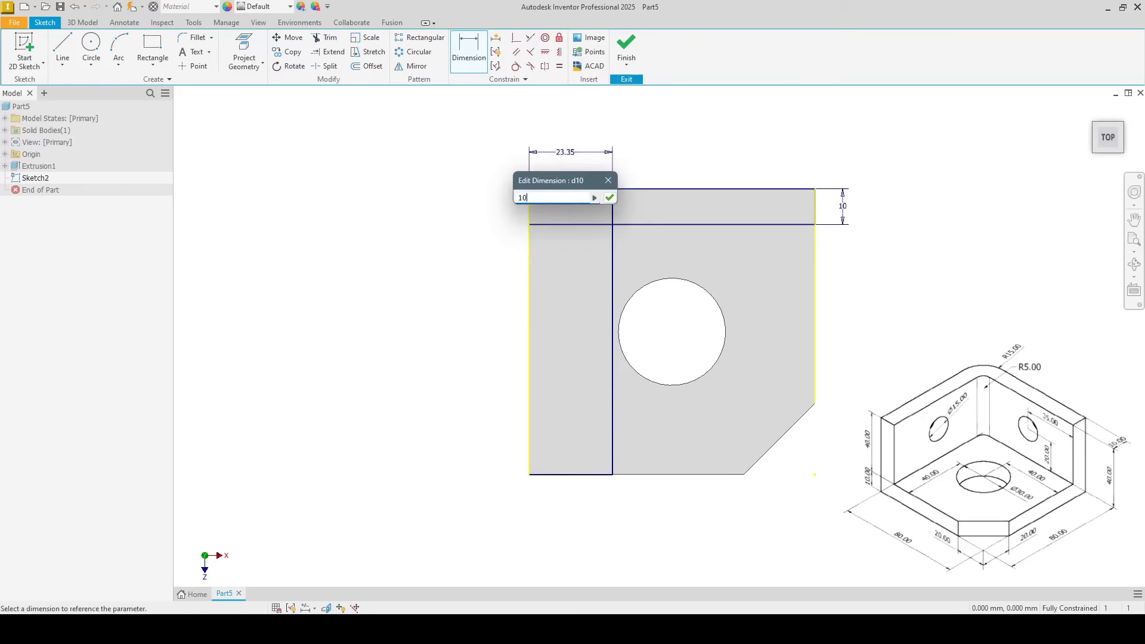
key("Return")
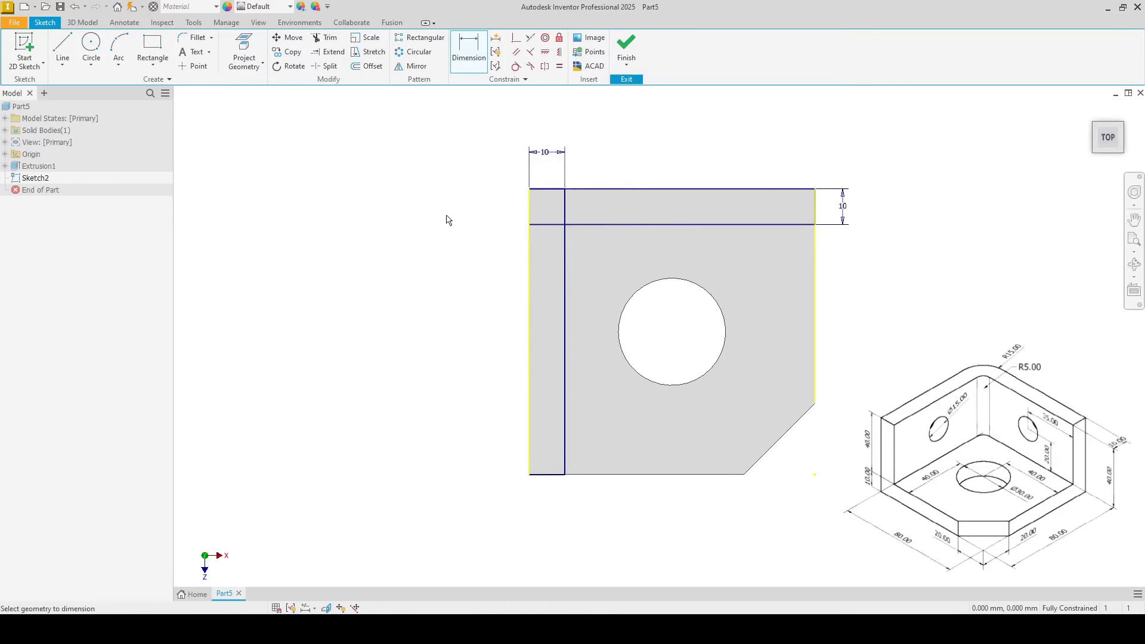
right_click(418, 184)
left_click(457, 179)
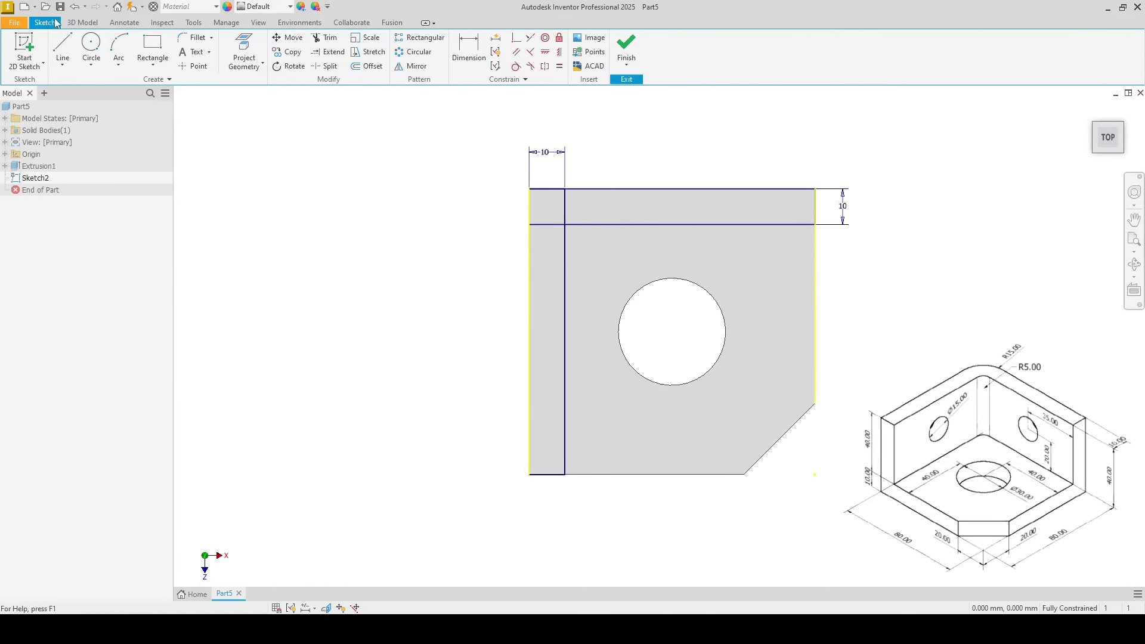
Step: Start an extrusion of the L-shaped wall area, selecting both edge strips and the corner square where they overlap
left_click(83, 22)
left_click(57, 50)
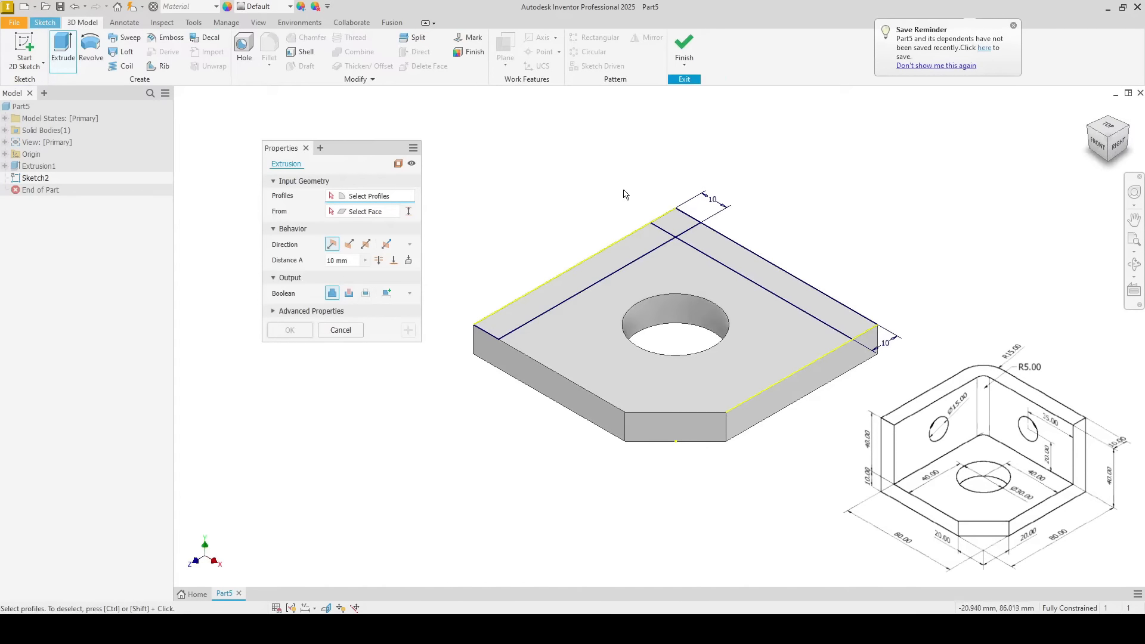
left_click(645, 240)
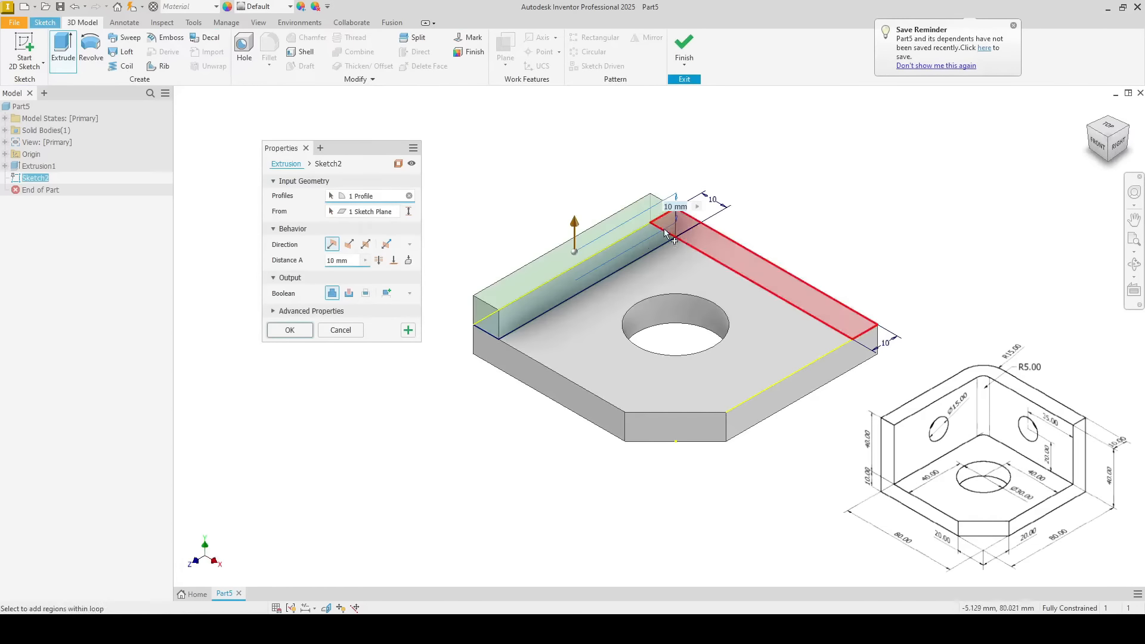
left_click(684, 219)
left_click(703, 235)
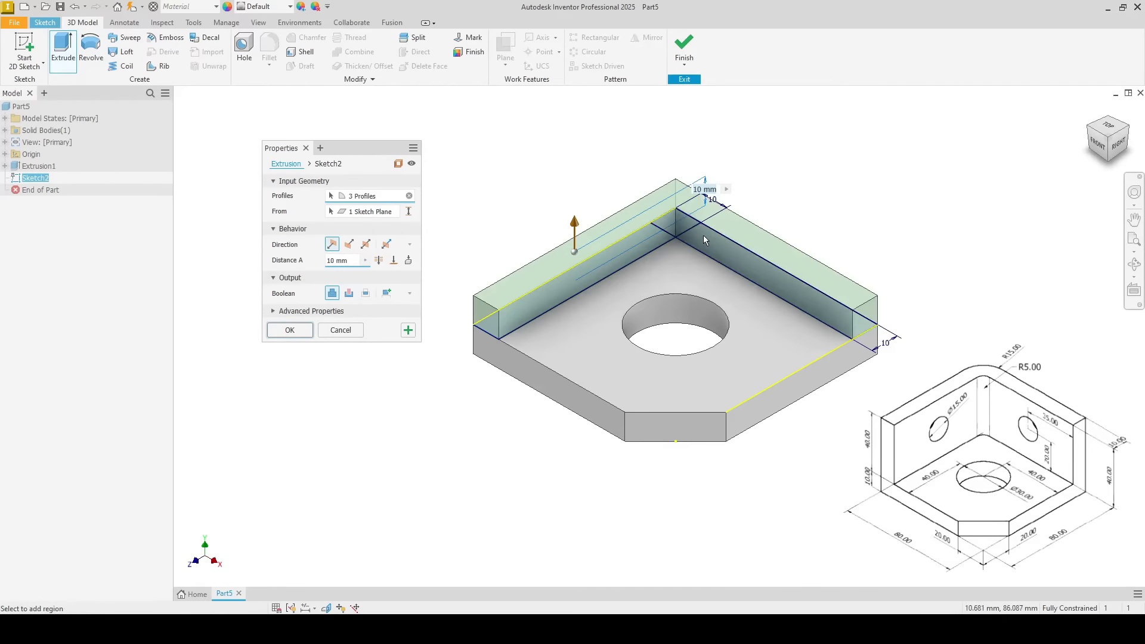
left_click_drag(348, 145, 389, 102)
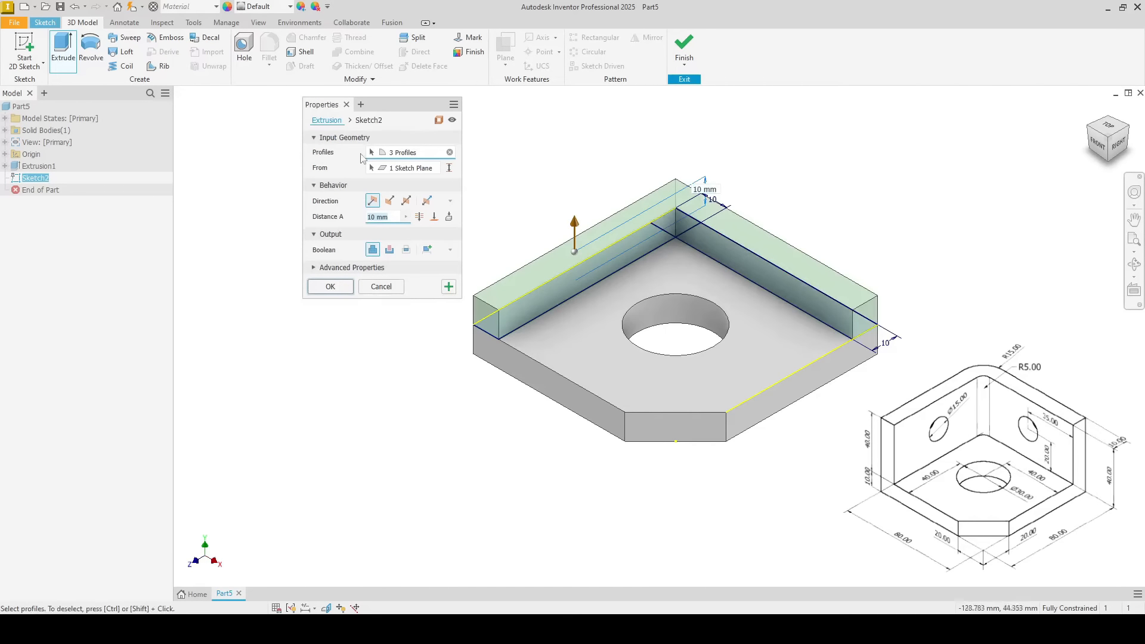
Step: Try the flipped direction, return to the default one, and extrude the wall regions 40 mm upward
left_click(388, 201)
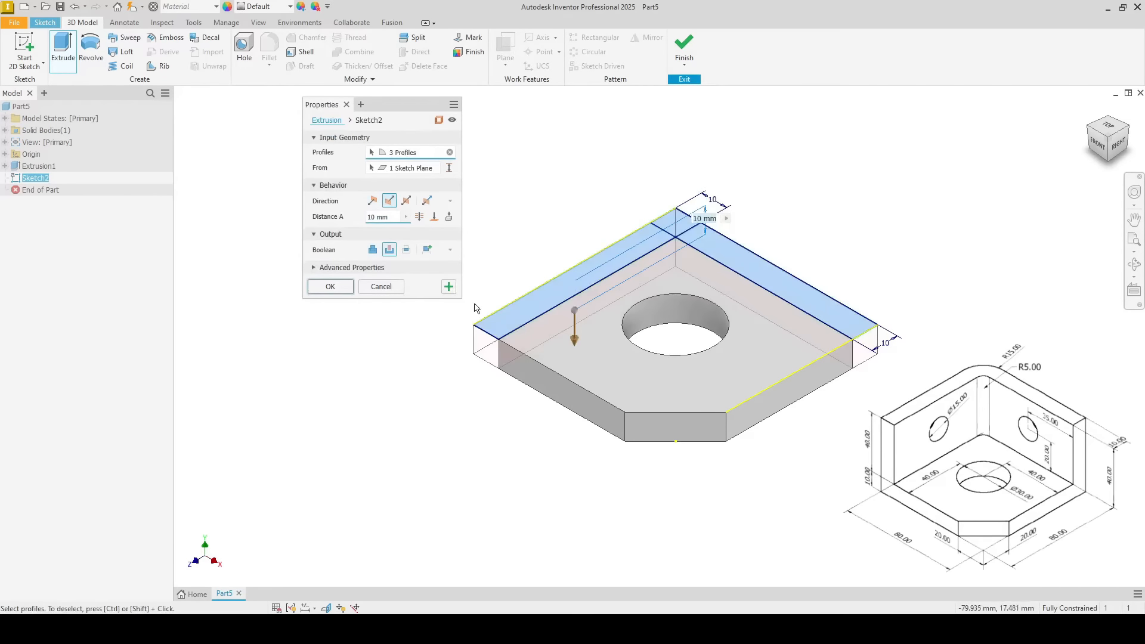
left_click(374, 202)
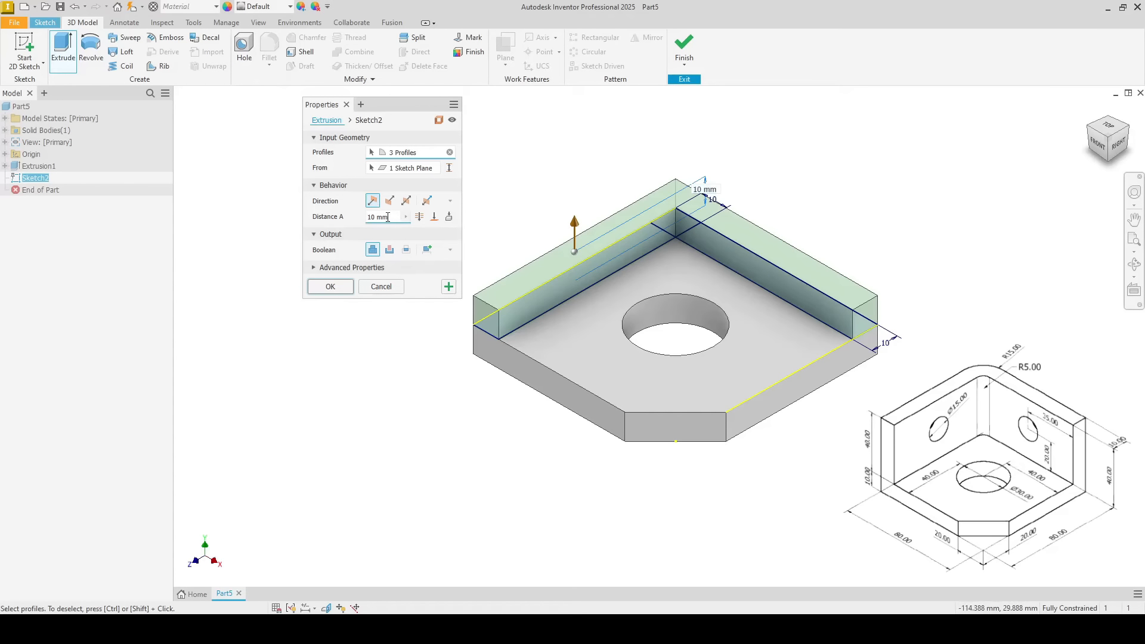
left_click(387, 217)
type("40")
key("Return")
middle_click_drag(366, 211, 352, 265)
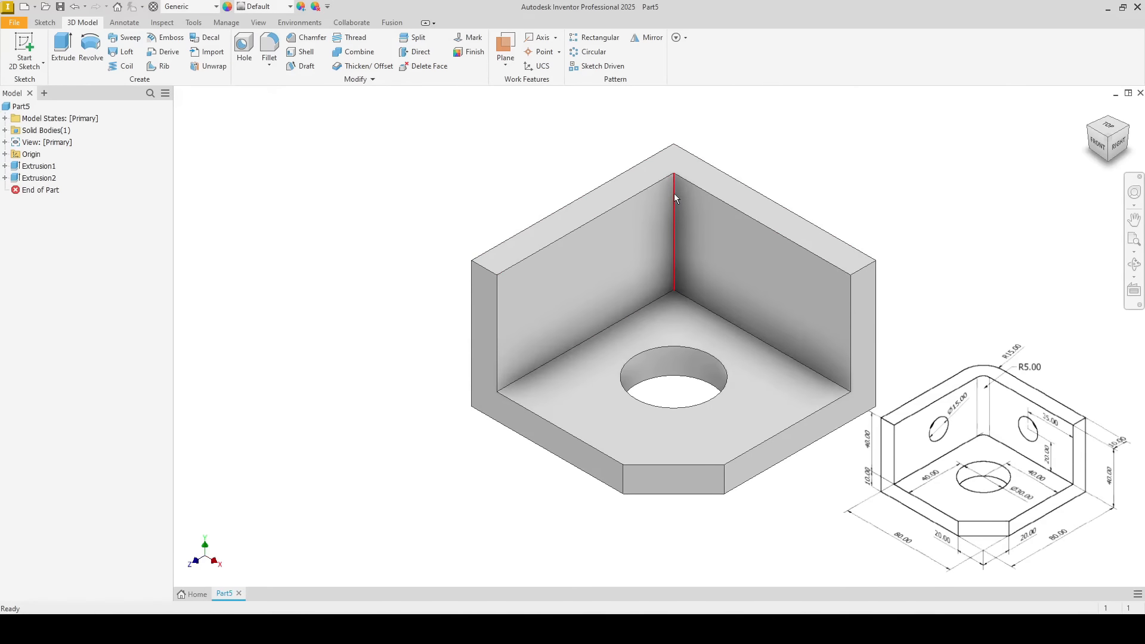
Step: Fillet the inner vertical edge where the two walls meet with a 5 mm radius
mouse_move(674, 194)
middle_mouse_down("shift")
mouse_move(645, 232)
mouse_move(613, 236)
middle_mouse_up("shift")
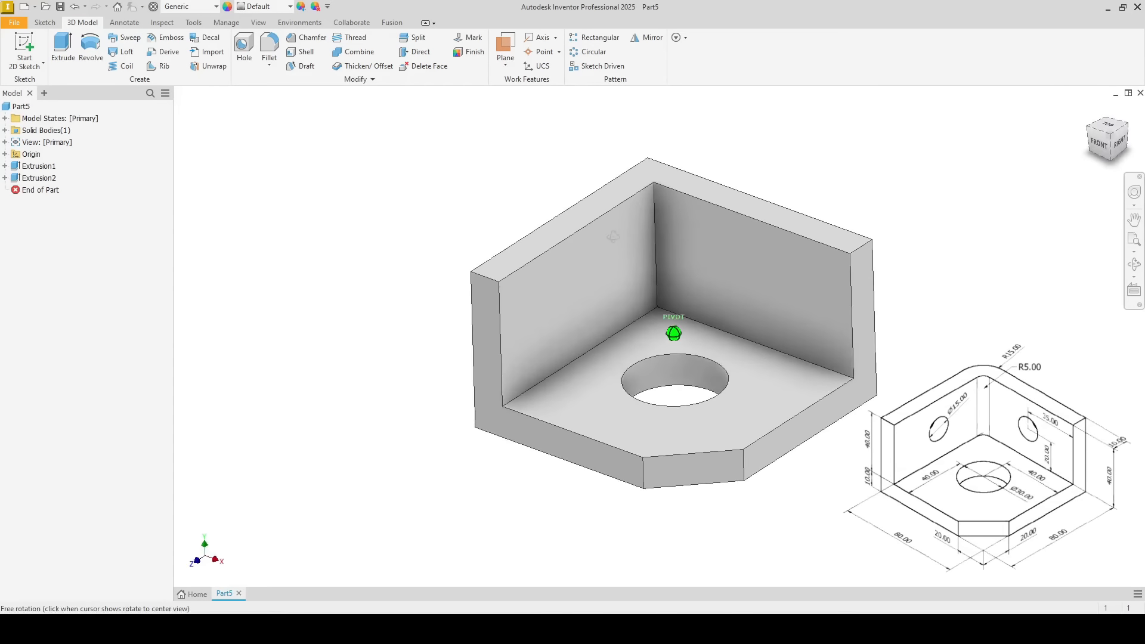
left_click(1090, 110)
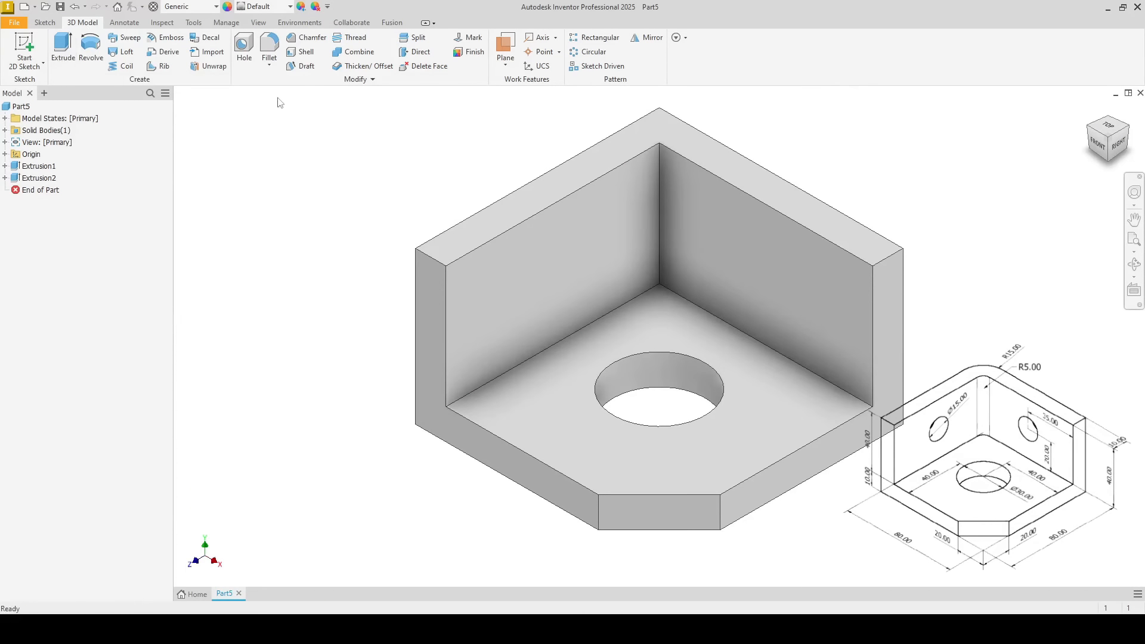
left_click(269, 49)
left_click_drag(391, 161, 336, 179)
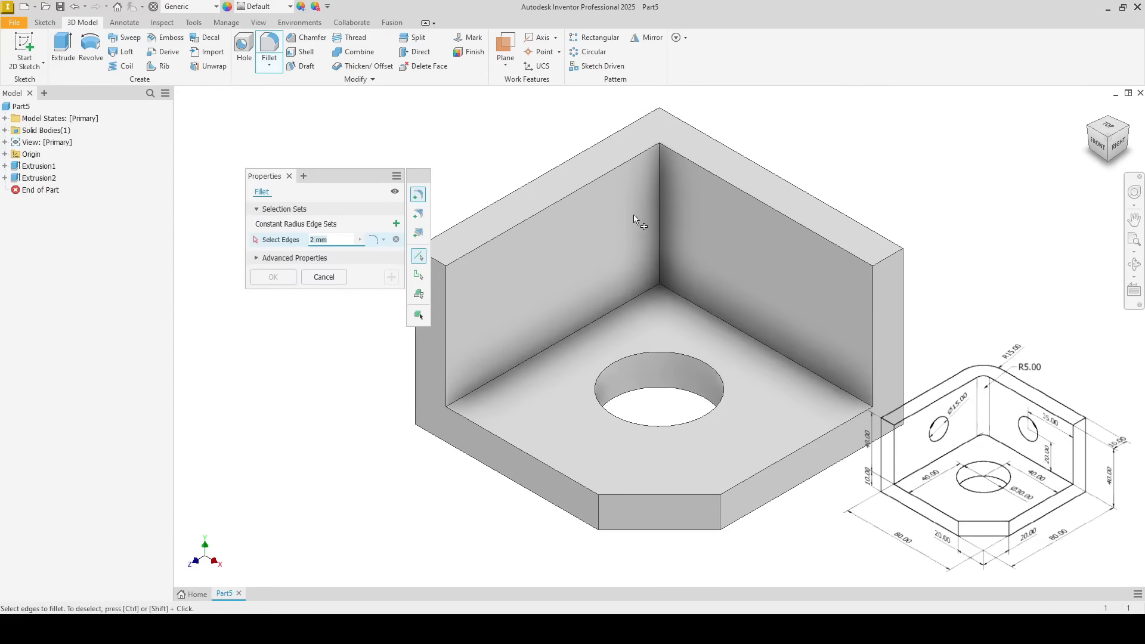
left_click(659, 193)
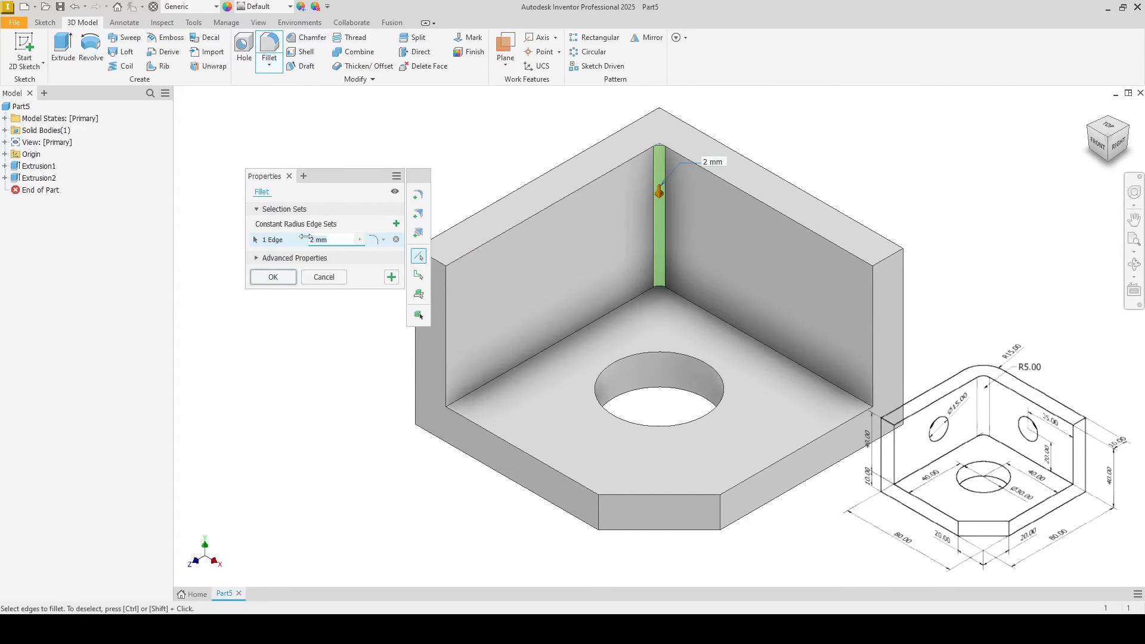
key("BackSpace")
type("5")
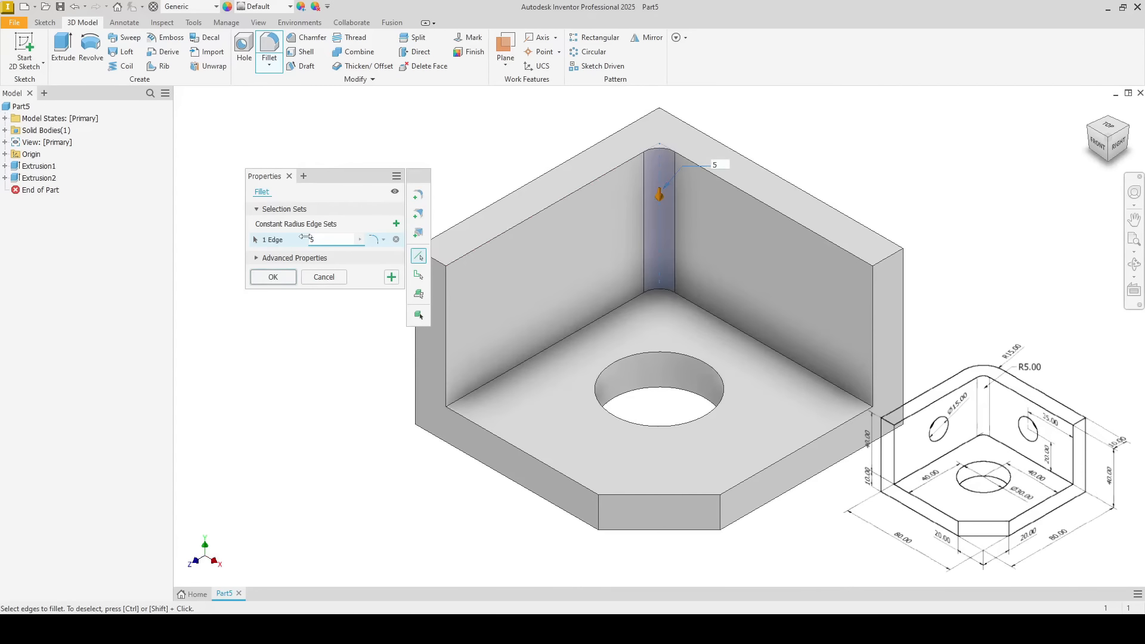
left_click(284, 278)
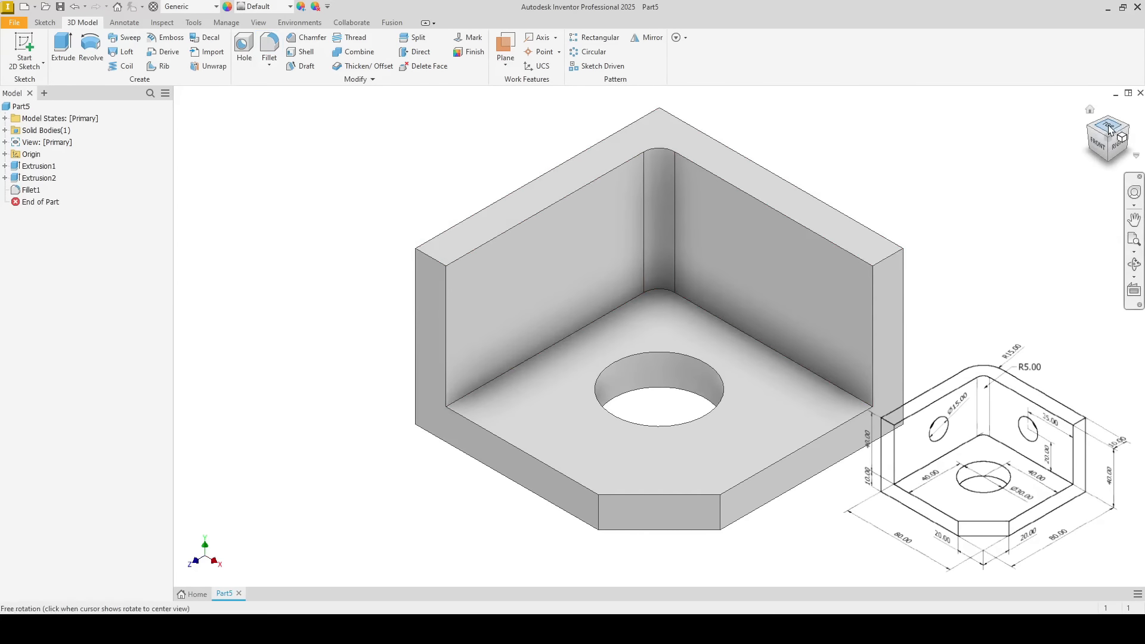
Step: Fillet the outer vertical edge where the two walls meet with a 15 mm radius
left_click_drag(1109, 126, 1108, 167)
middle_click_drag(867, 121, 861, 161)
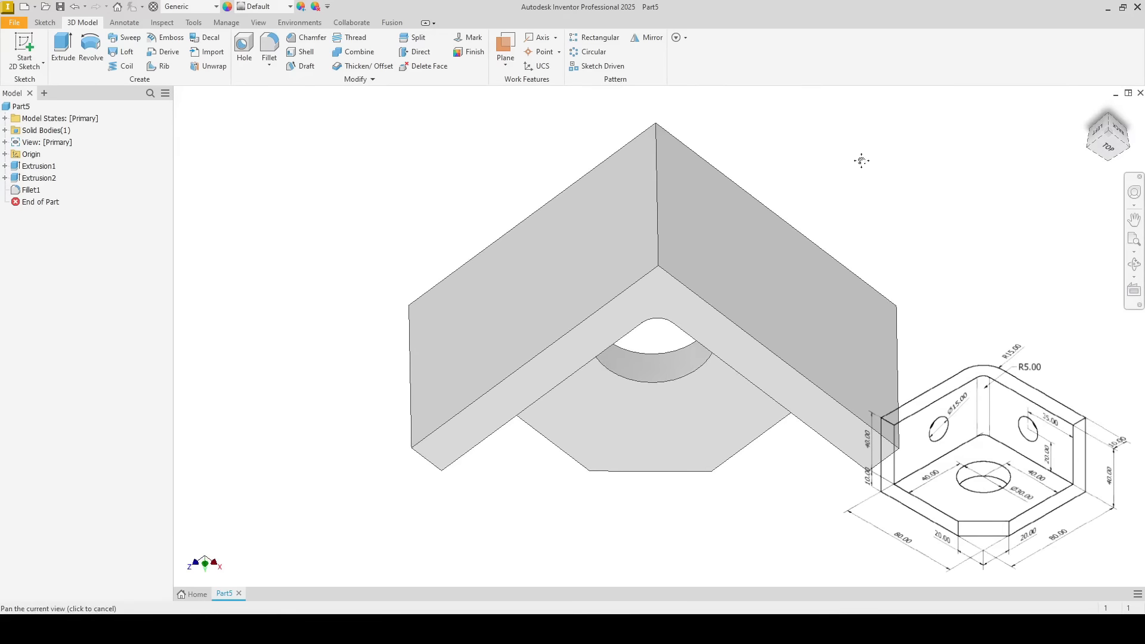
left_click(269, 49)
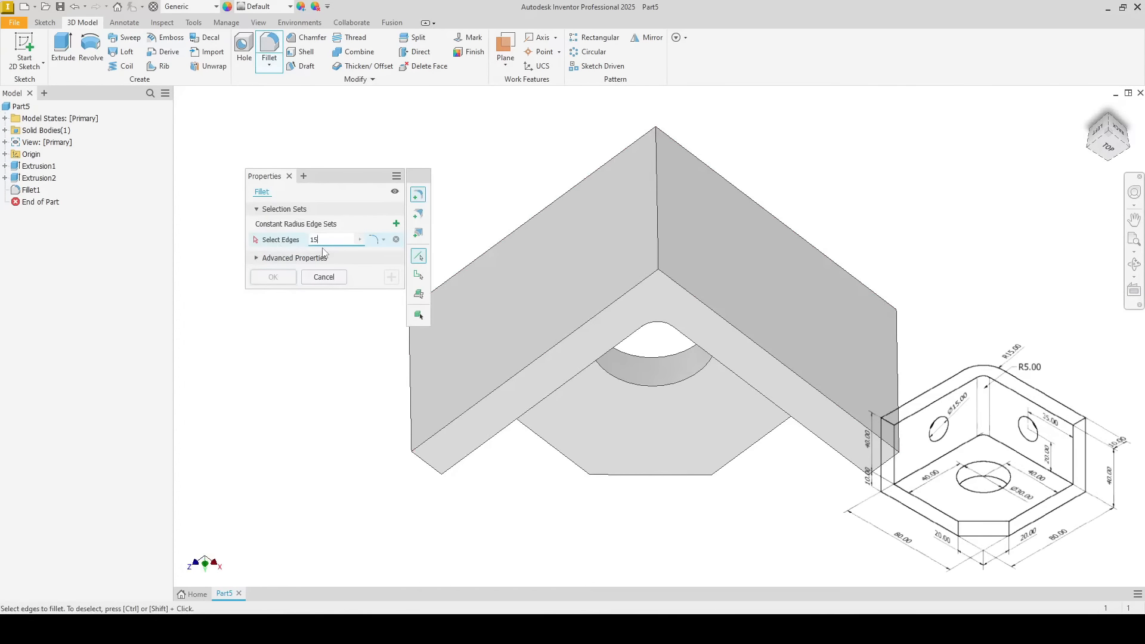
left_click(660, 206)
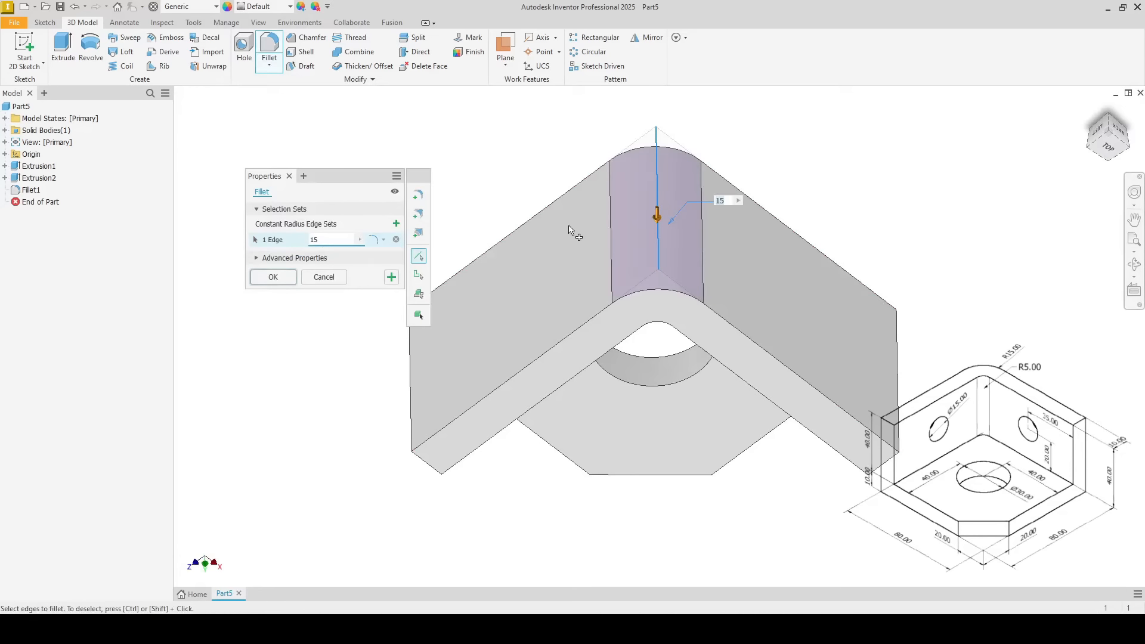
left_click(273, 277)
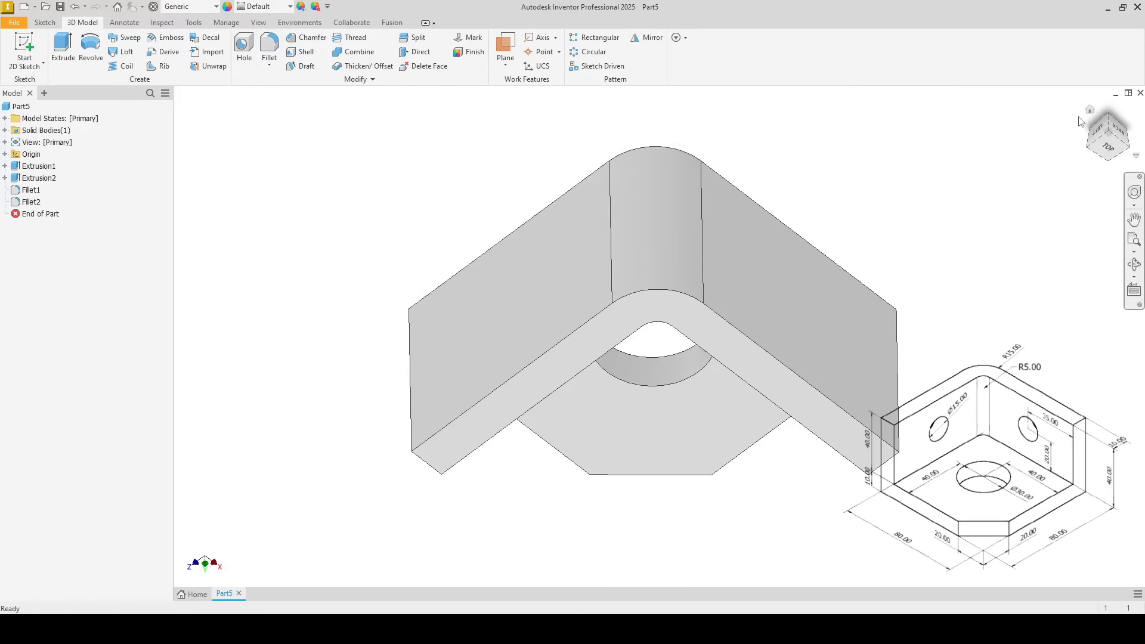
Step: Start a sketch on the inner face of the front-facing wall and draw a 15 mm diameter circle near its upper outer corner
left_click(1090, 111)
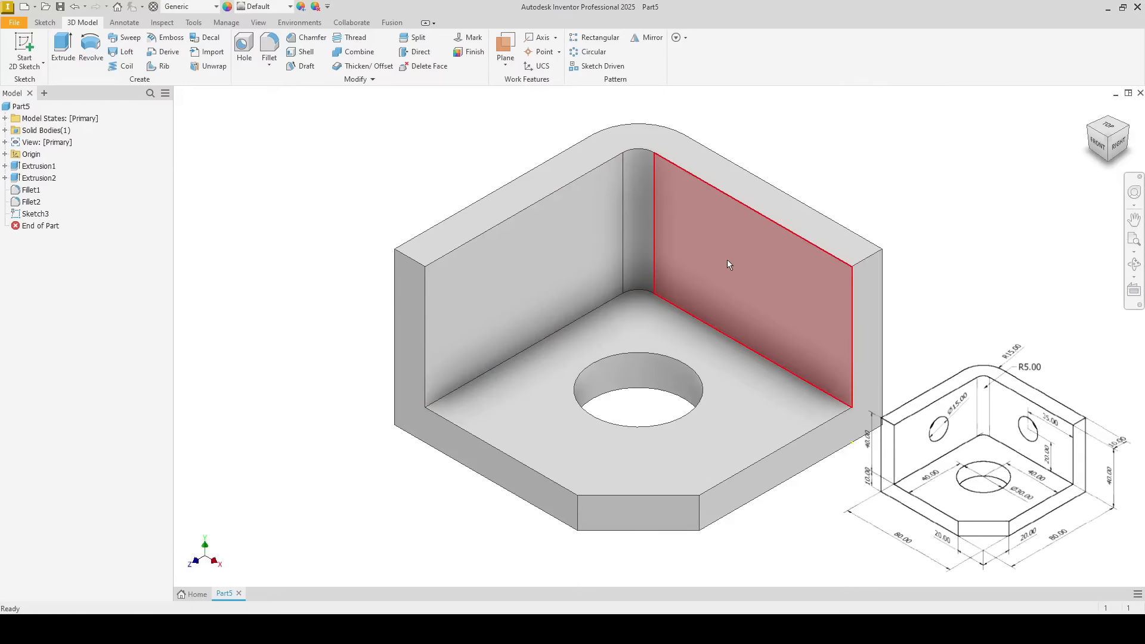
mouse_move(728, 260)
left_click(746, 281)
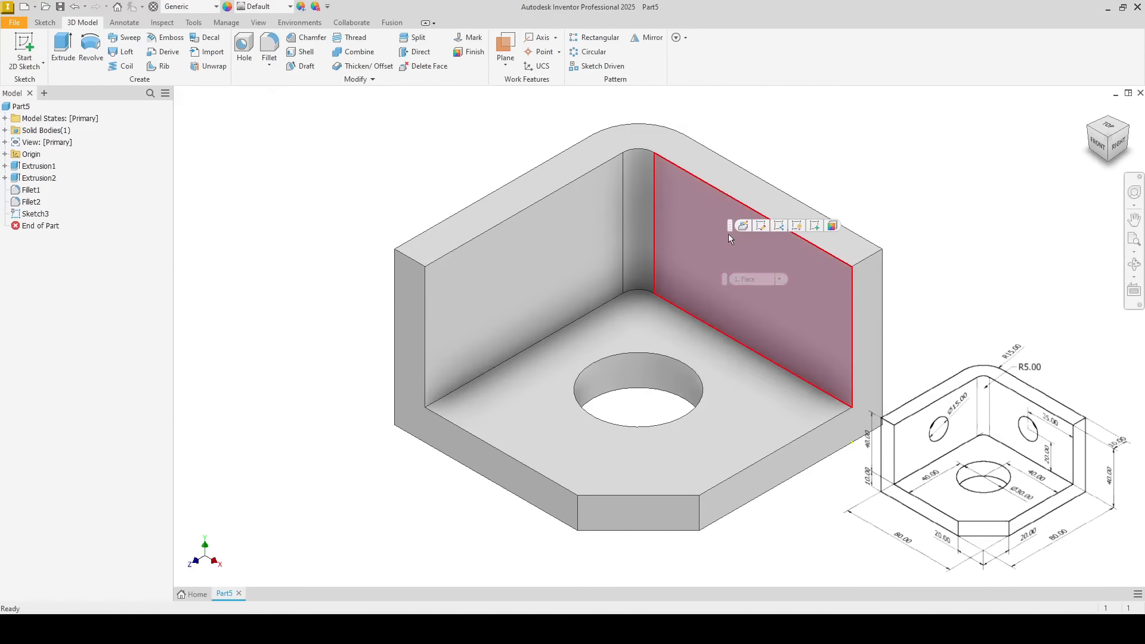
left_click(750, 263)
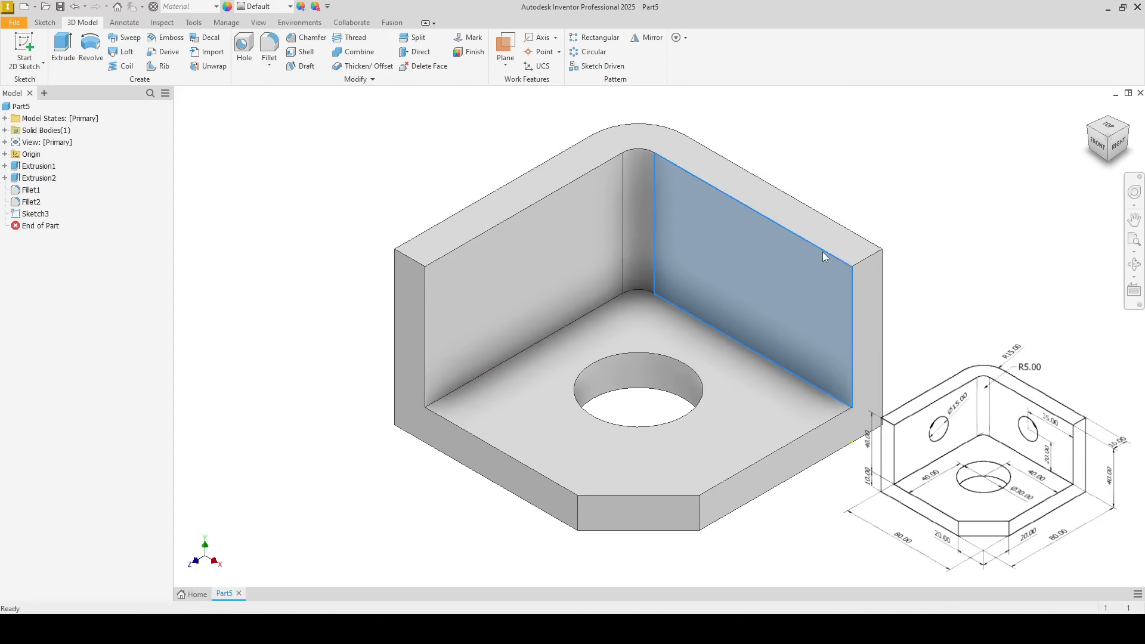
key("s")
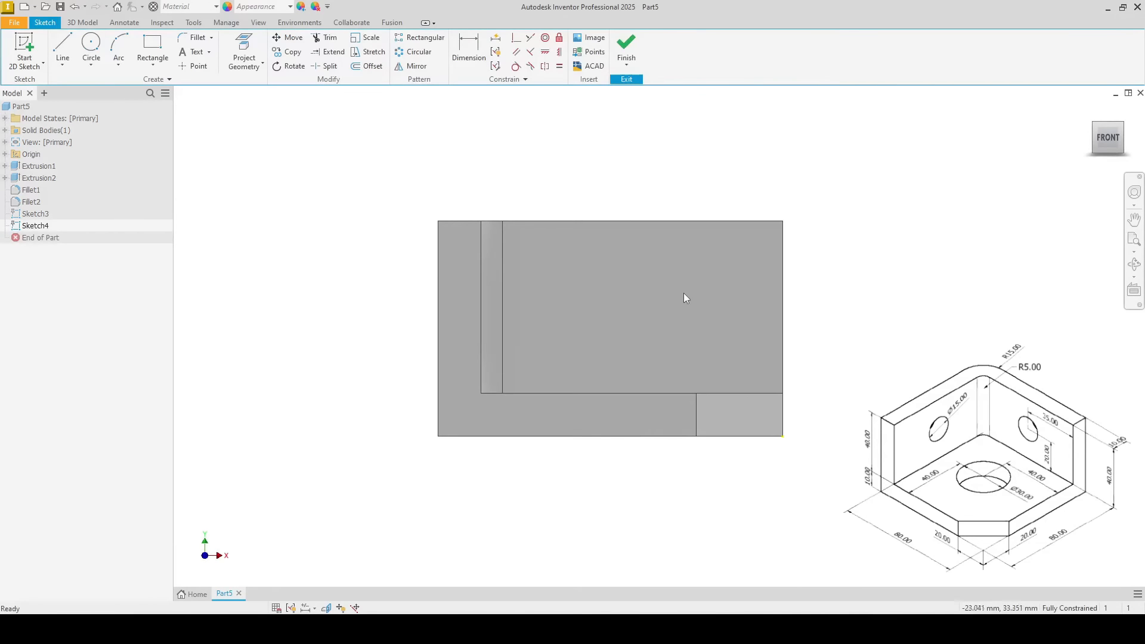
left_click(91, 43)
left_click(727, 260)
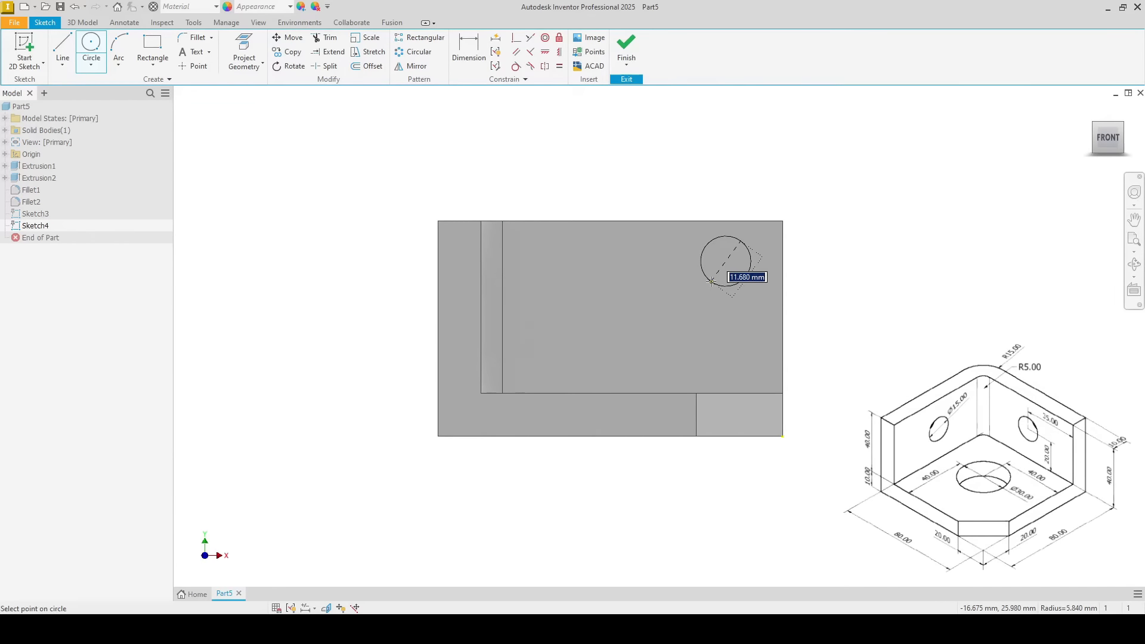
type("15")
key("Return")
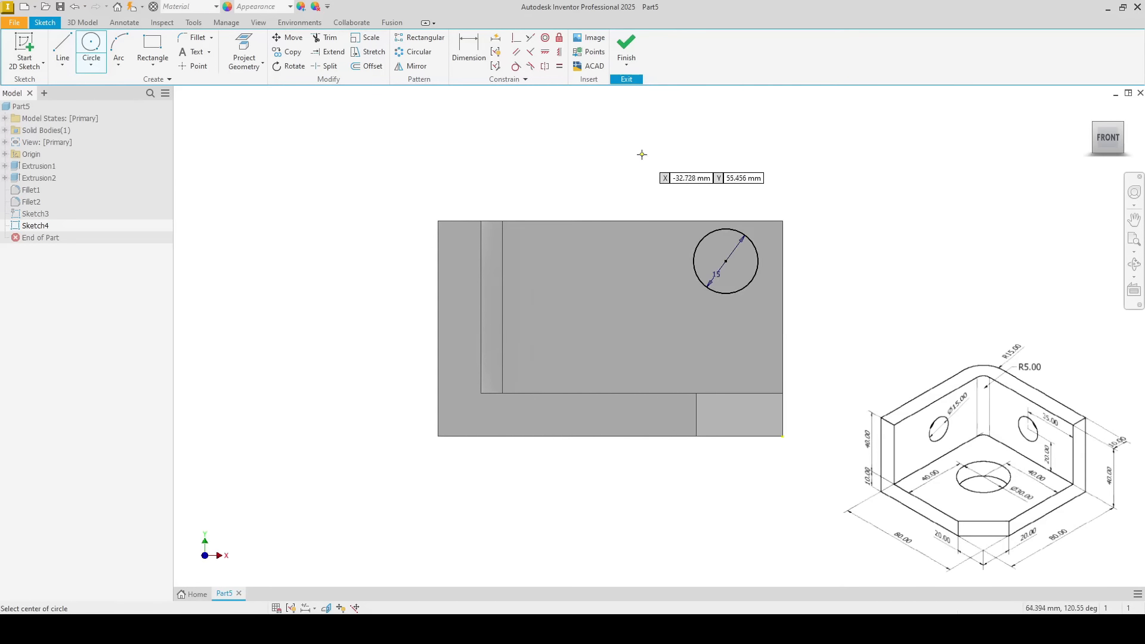
right_click(642, 155)
left_click(594, 154)
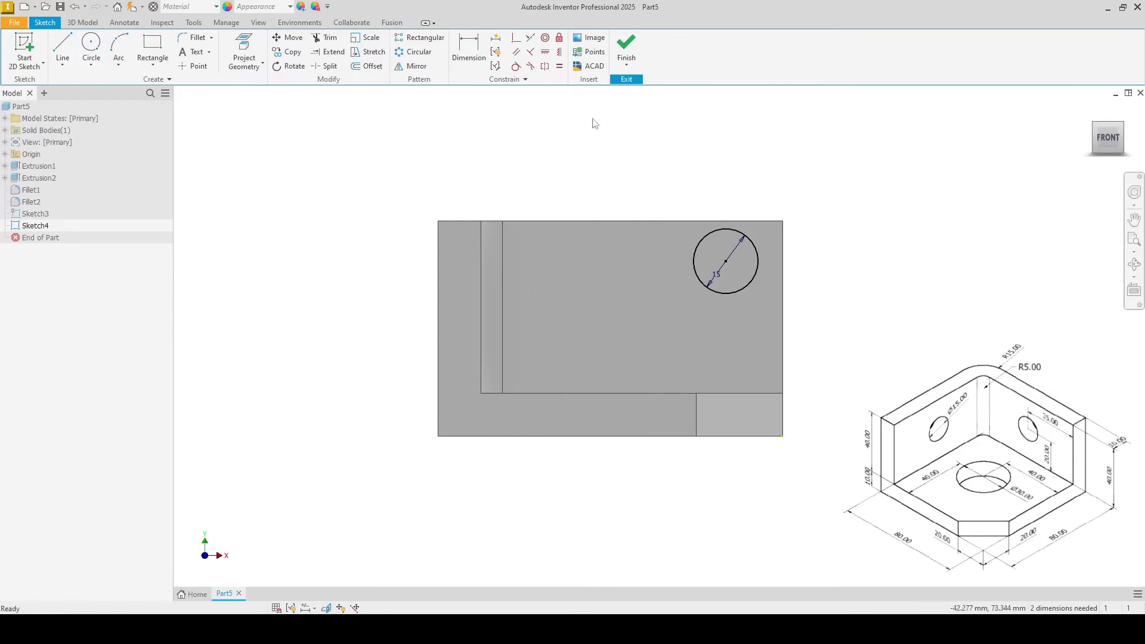
Step: Dimension the circle's center 20 mm below the top edge of the front-facing wall
left_click(469, 54)
left_click(713, 230)
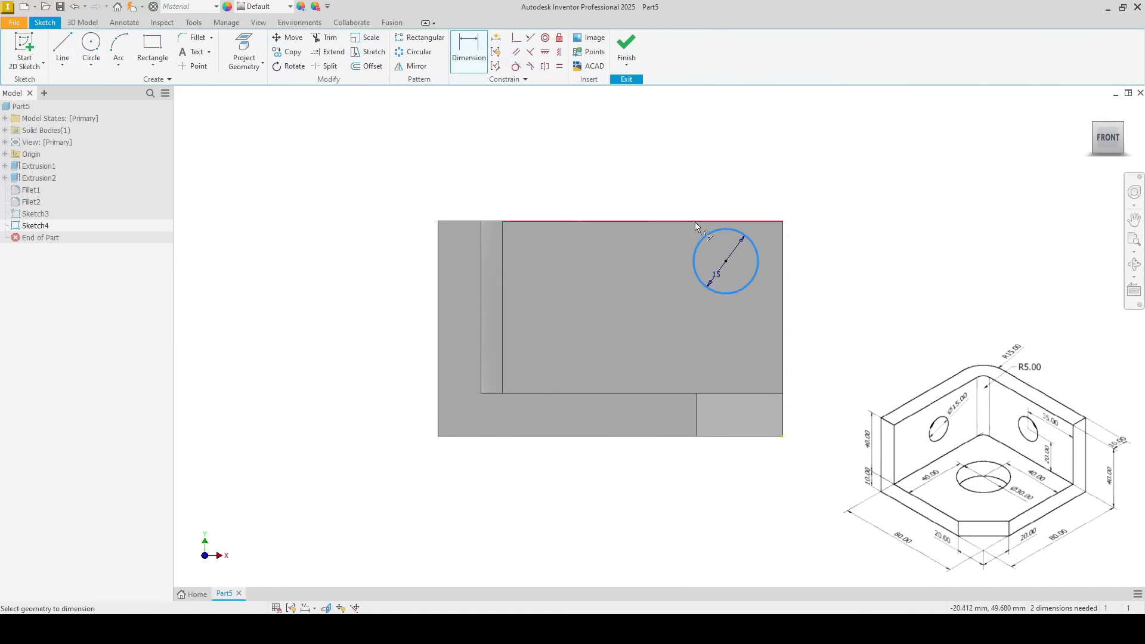
left_click(695, 222)
left_click(909, 241)
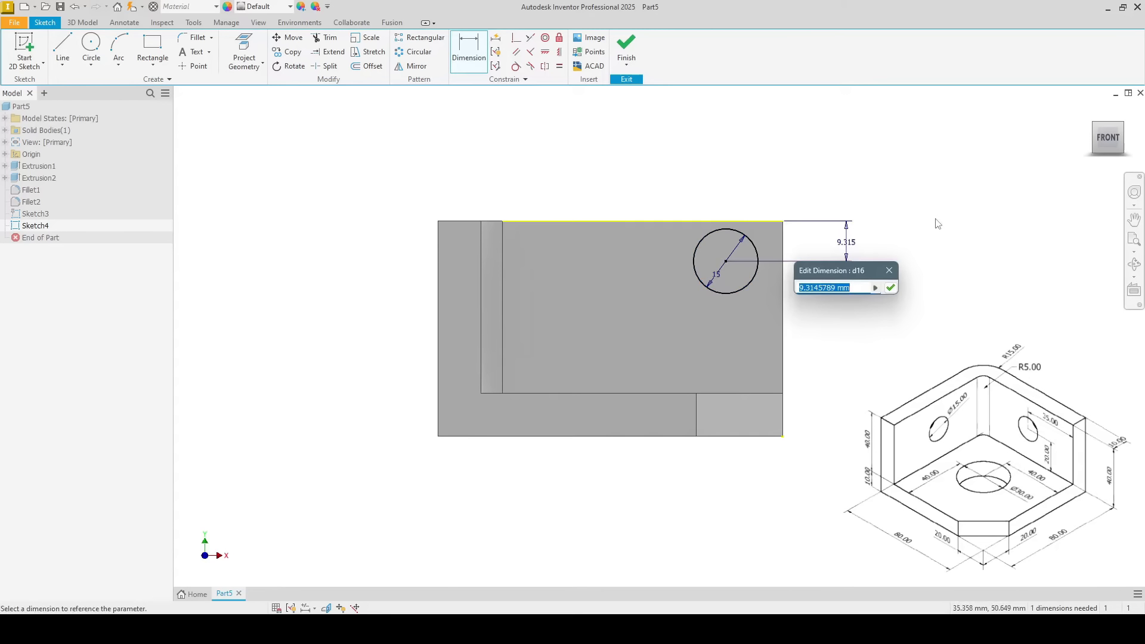
type("20")
key("Return")
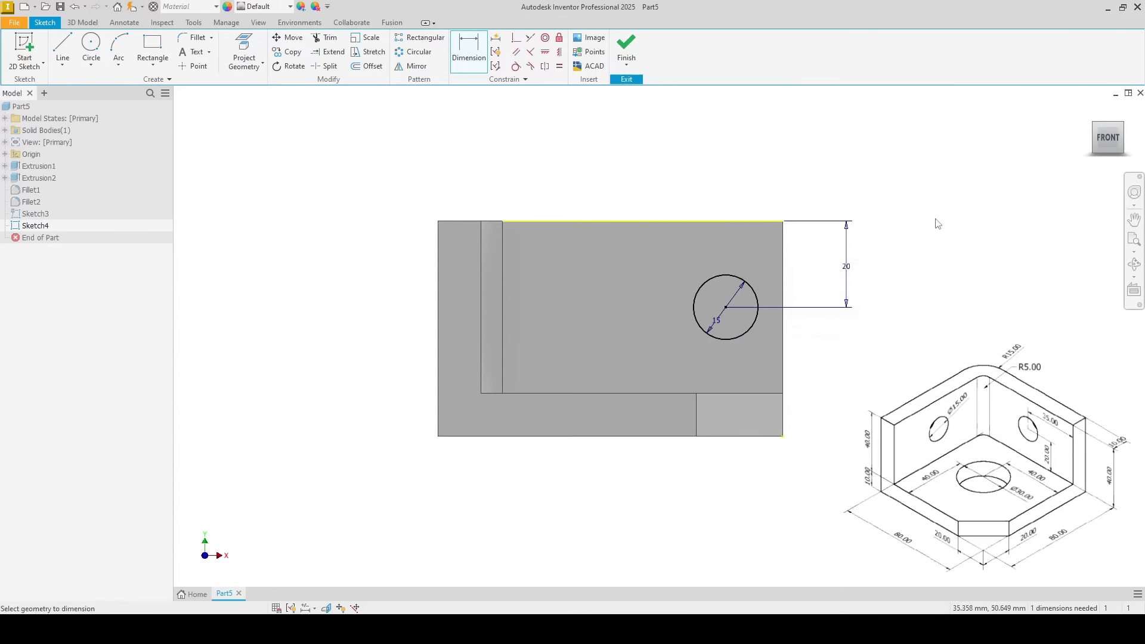
Step: Dimension the circle's center 35 mm from the outer vertical edge of the front-facing wall and finish the sketch
left_click(753, 291)
left_click(783, 280)
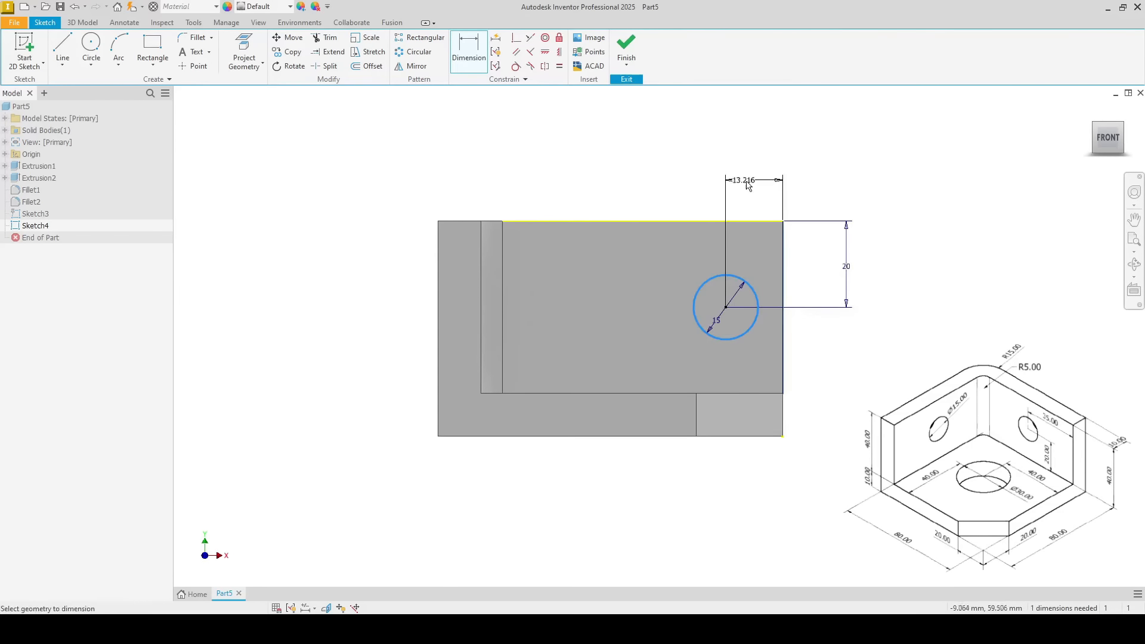
left_click(851, 188)
type("35")
key("Return")
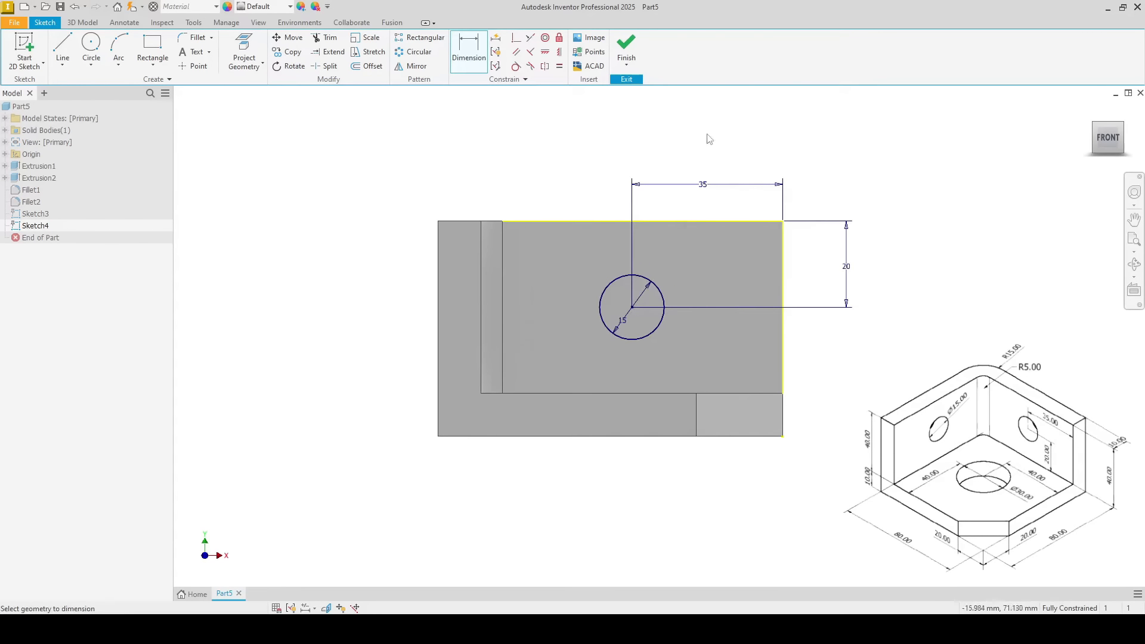
right_click(523, 164)
left_click(556, 154)
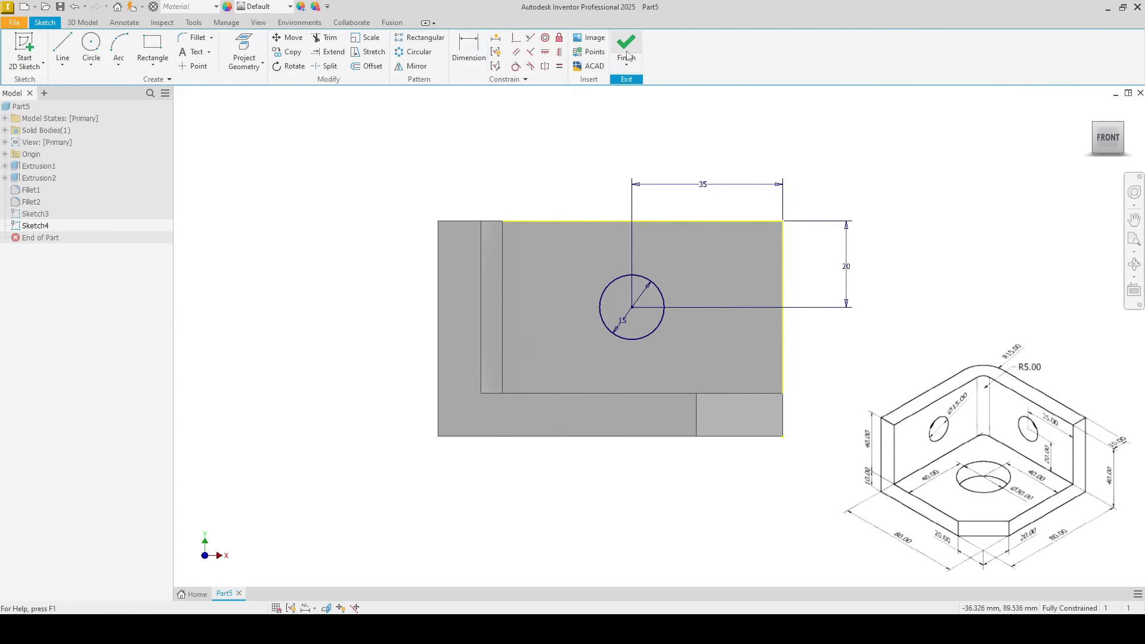
left_click(627, 51)
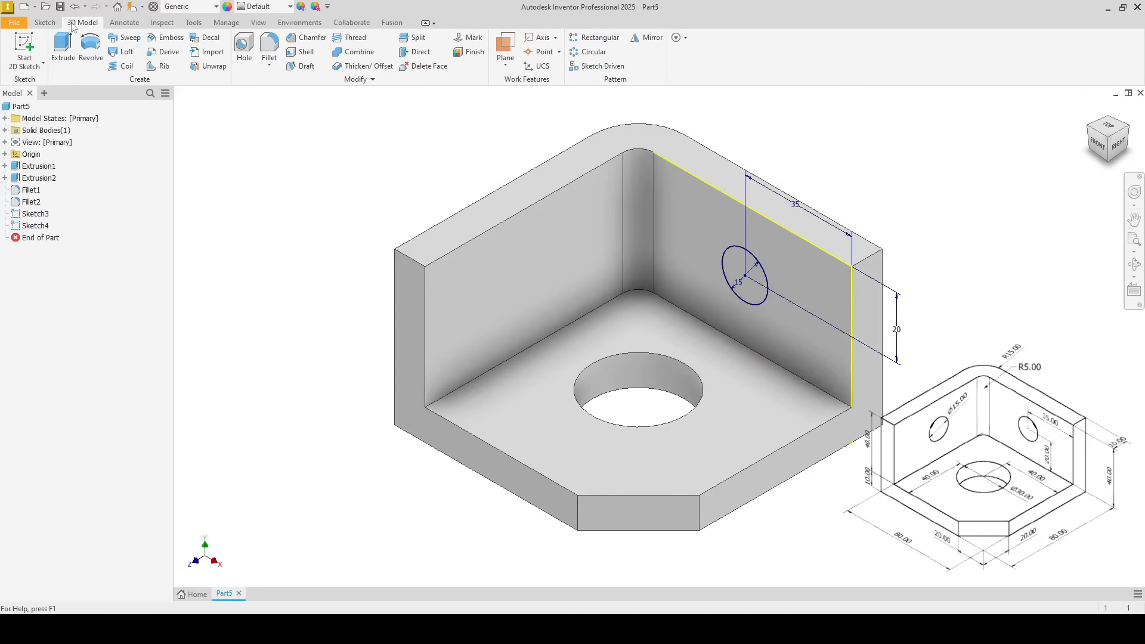
Step: Extrude the circle 40 mm in the flipped direction as a cut through the front-facing wall
left_click(62, 48)
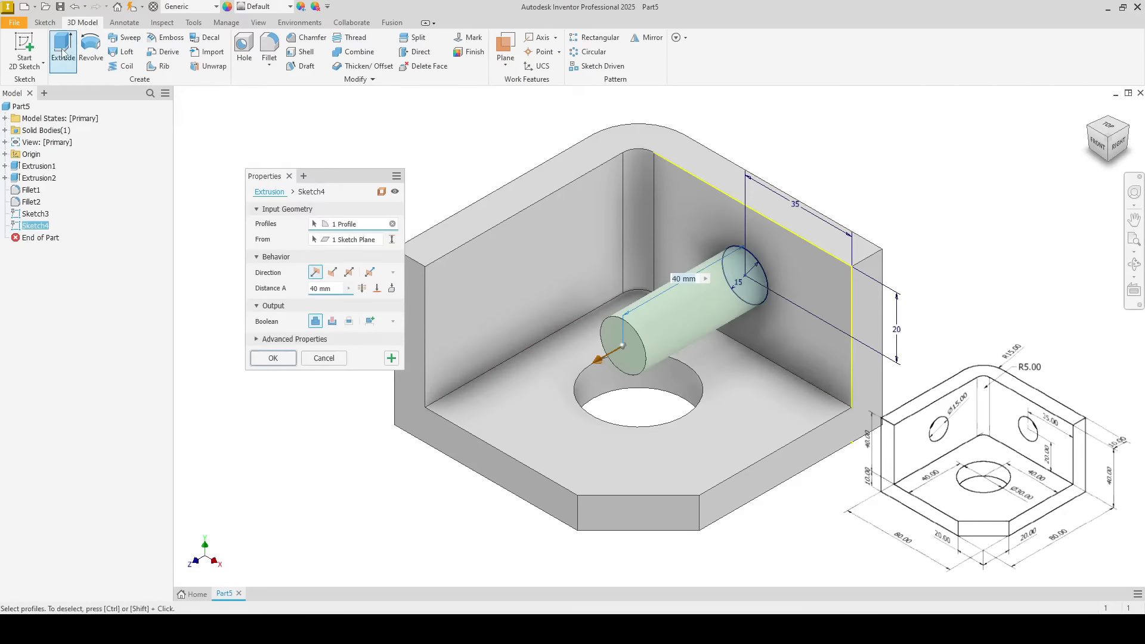
left_click_drag(322, 187, 500, 160)
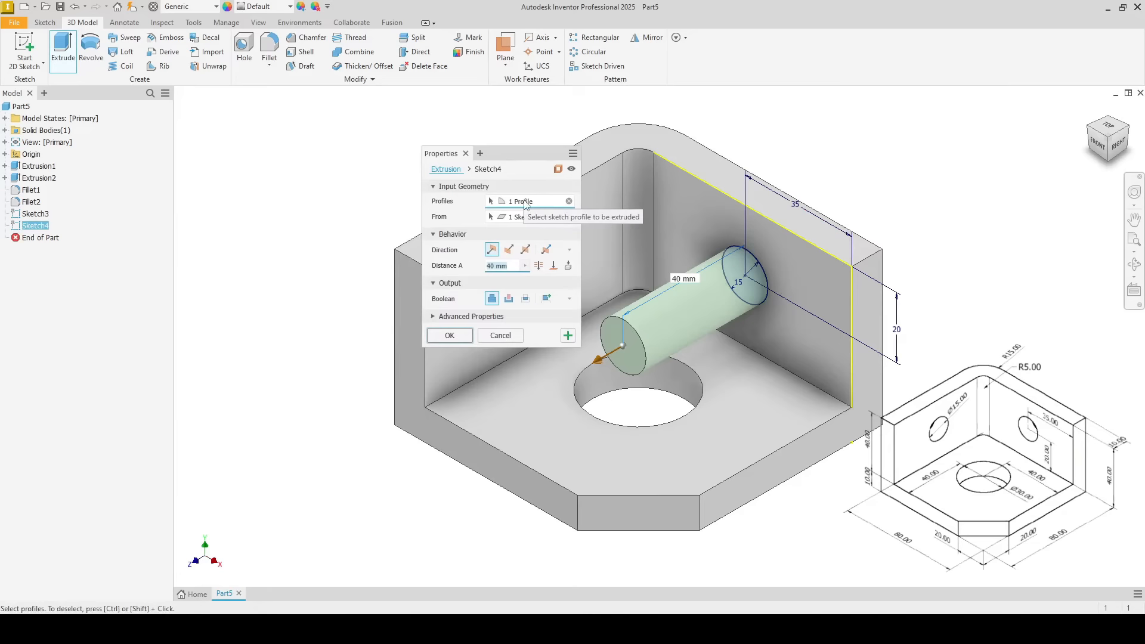
left_click(509, 250)
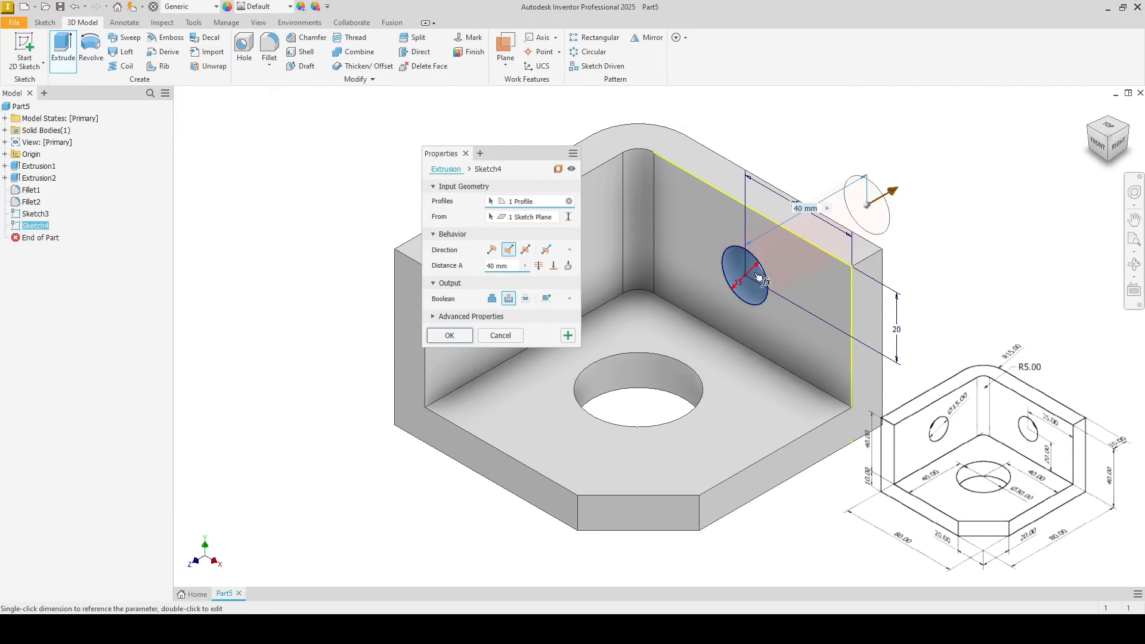
middle_click_drag(793, 277, 883, 206, "shift")
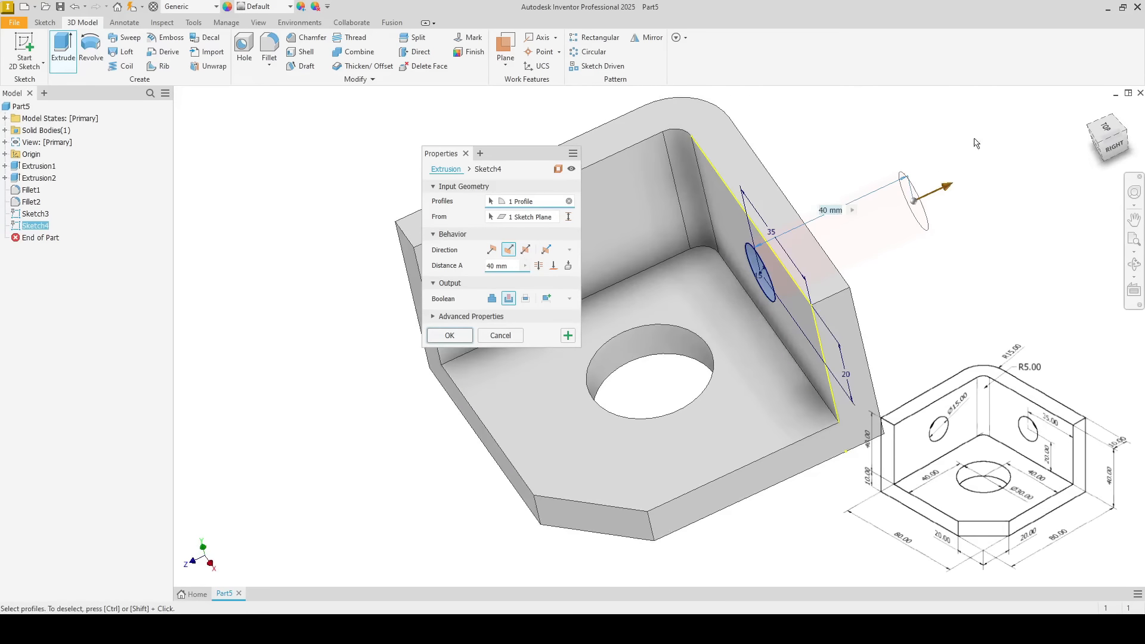
left_click(1090, 110)
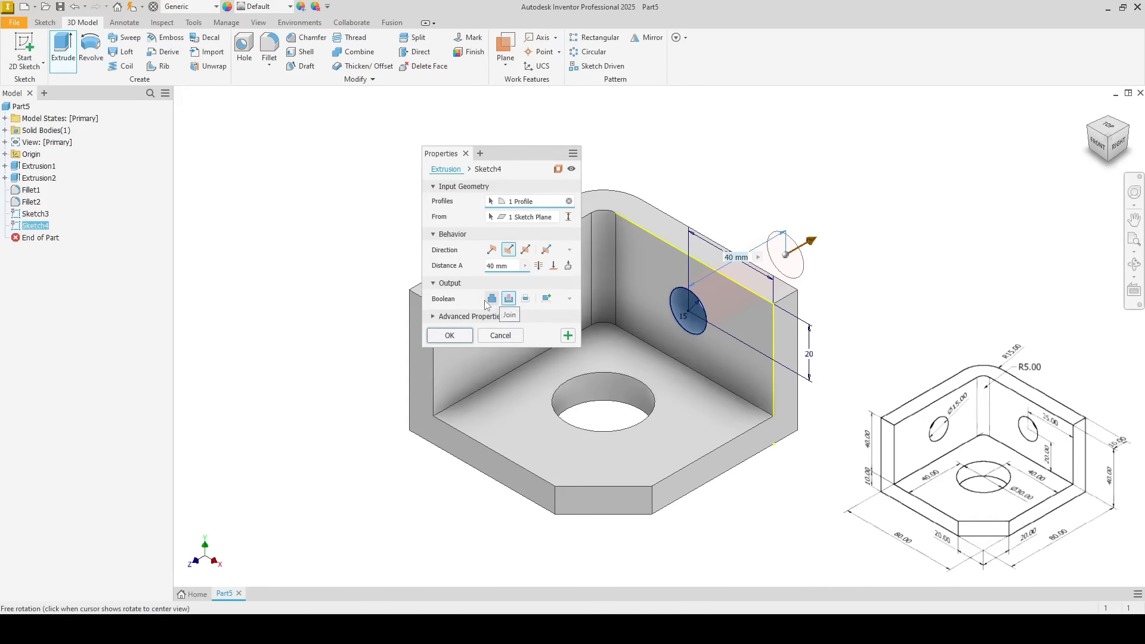
left_click(463, 336)
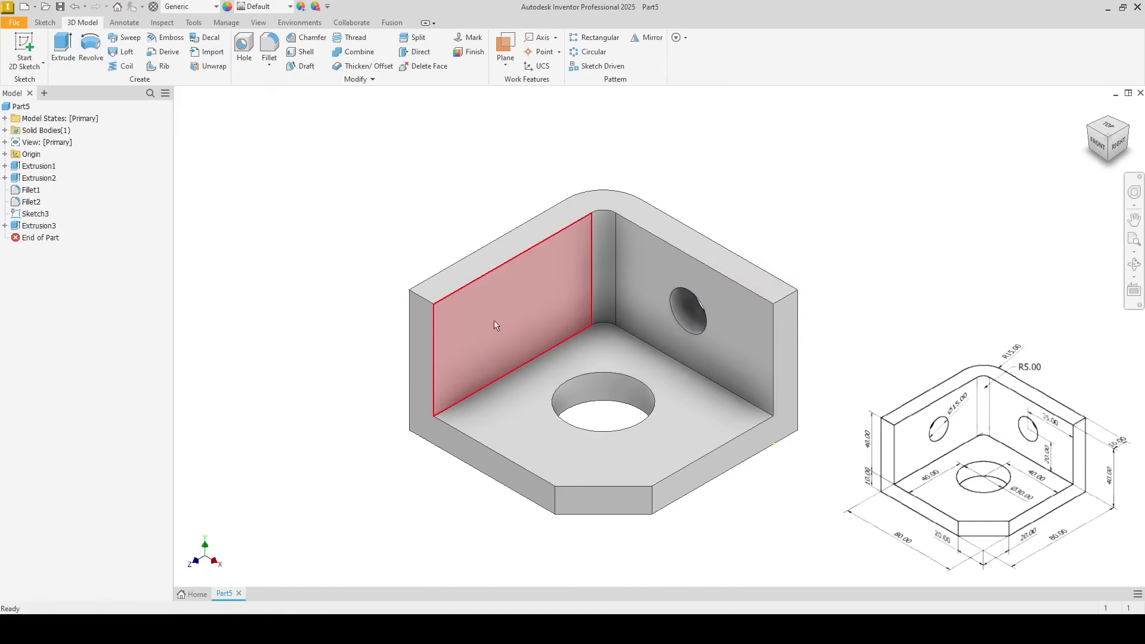
Step: Start a sketch on the inner face of the other, right-facing wall and draw a 15 mm diameter circle near its upper outer corner
middle_click_drag(494, 326, 755, 193, "shift")
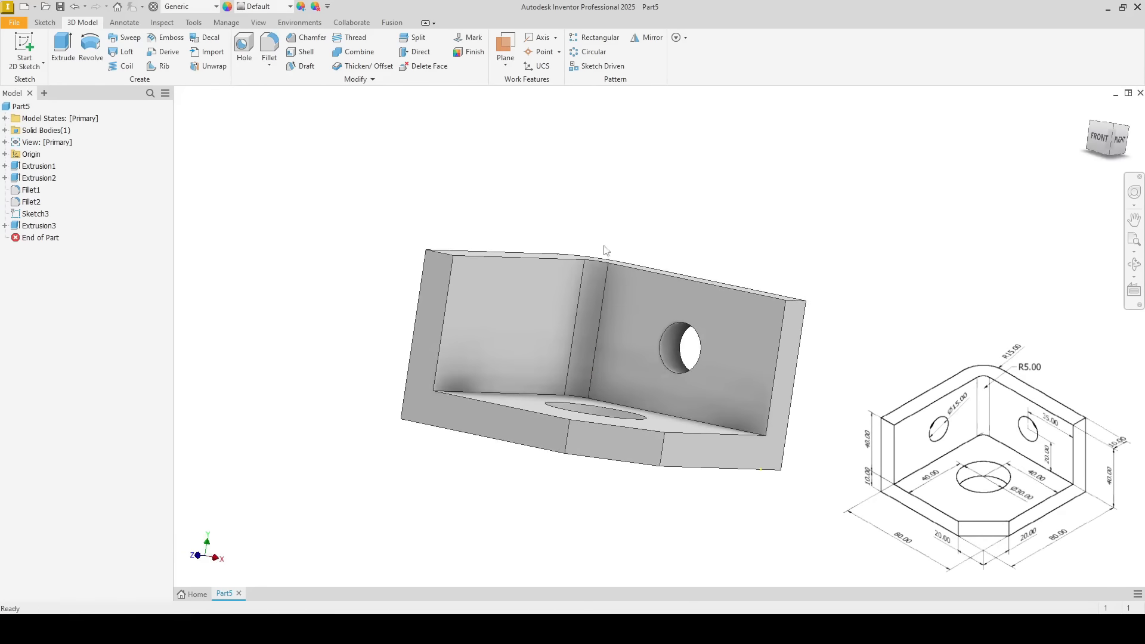
left_click(524, 290)
middle_click_drag(524, 290, 607, 280, "shift")
key("s")
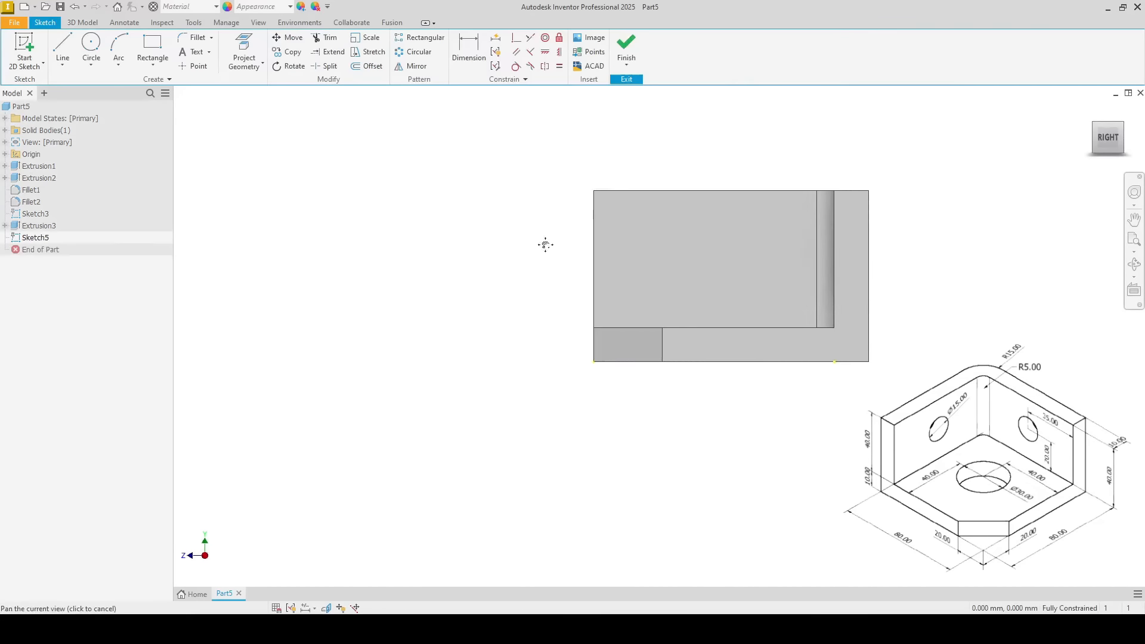
left_click(90, 47)
left_click(581, 252)
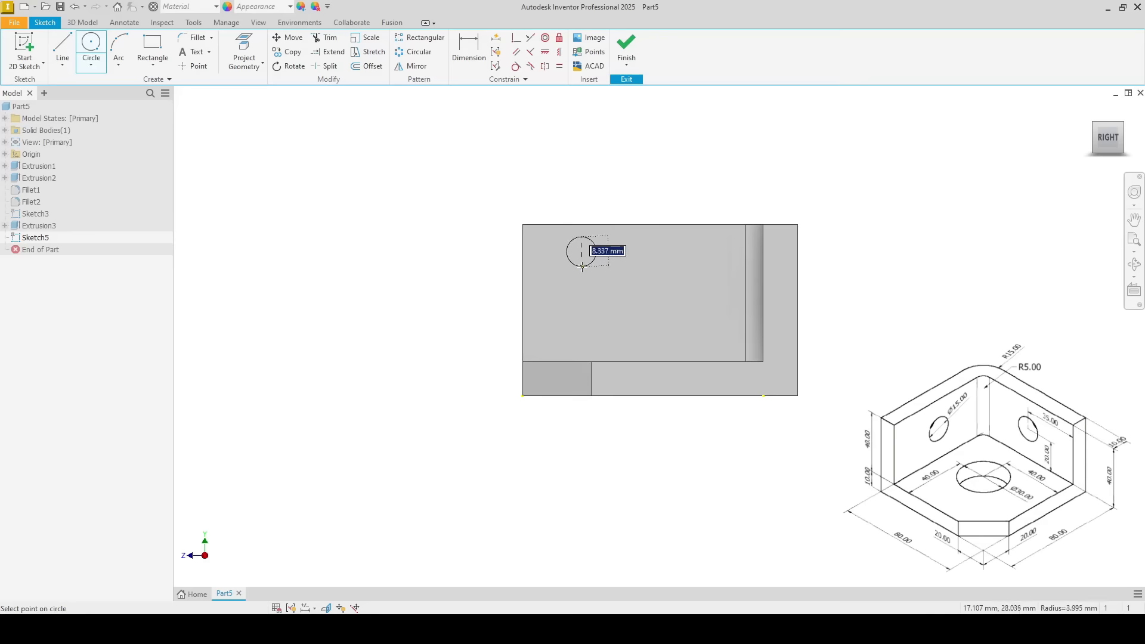
type("15")
key("Return")
Step: Dimension the new circle's center 20 mm below the top edge of the right-facing wall
key("d")
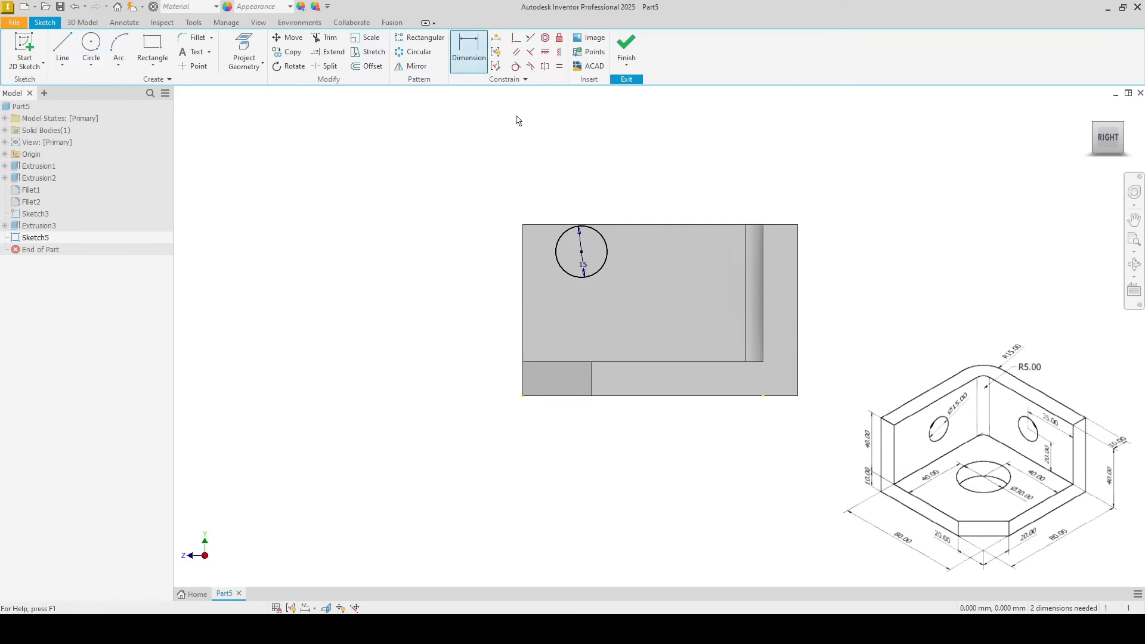
left_click(559, 238)
left_click(535, 226)
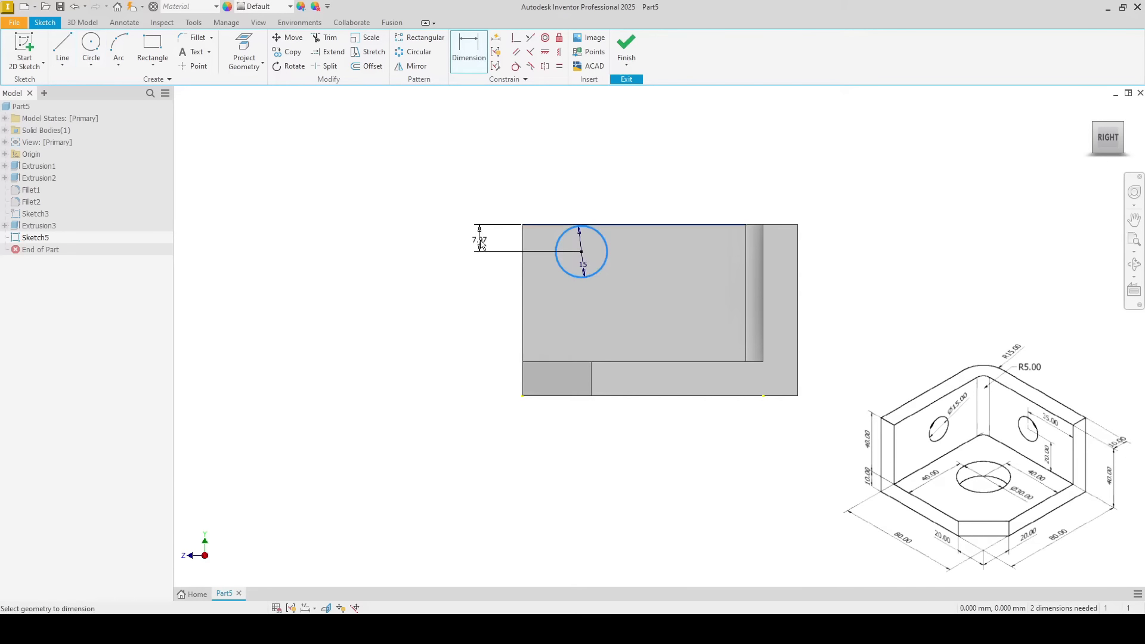
left_click(481, 240)
type("20")
key("Return")
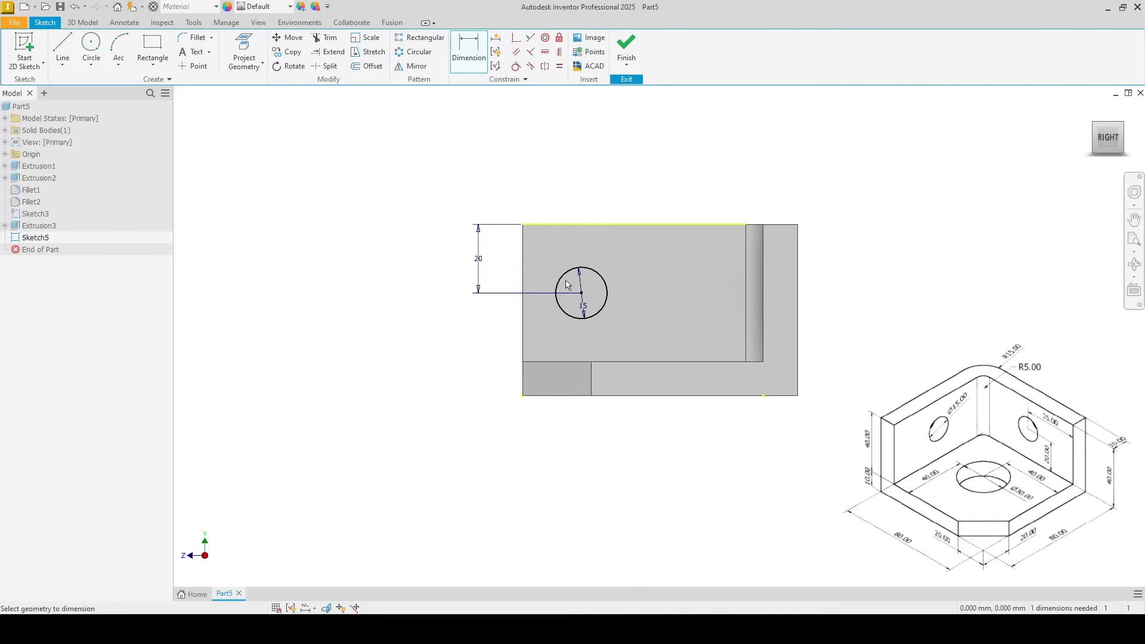
Step: Dimension the new circle's center 35 mm from the right-facing wall's outer vertical edge and finish the sketch
left_click(567, 285)
left_click(523, 261)
left_click(518, 176)
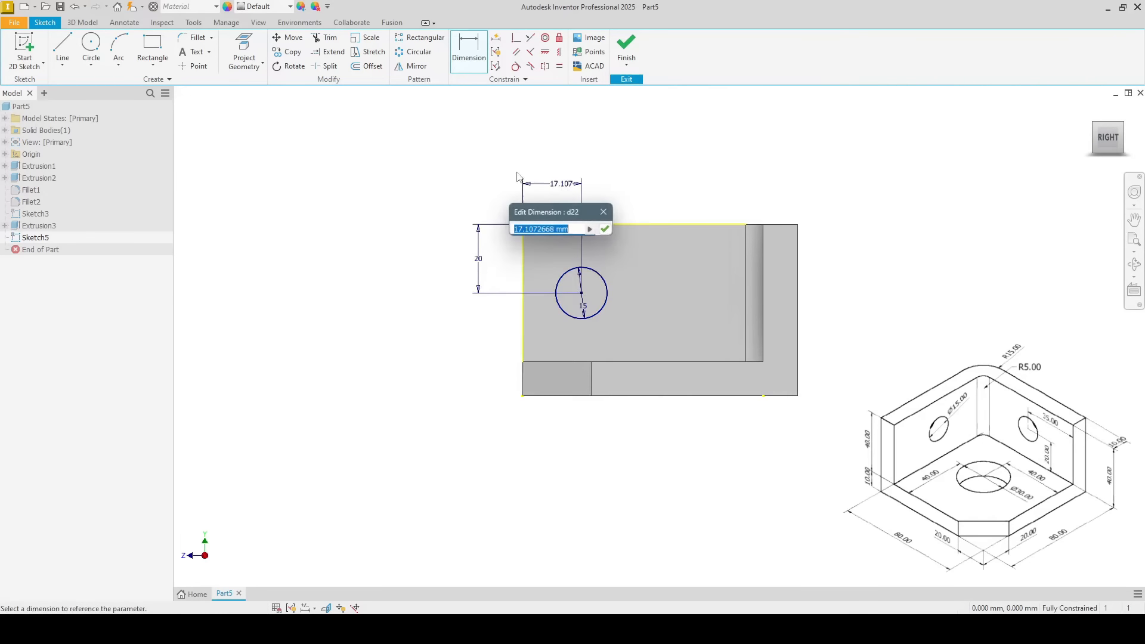
type("35")
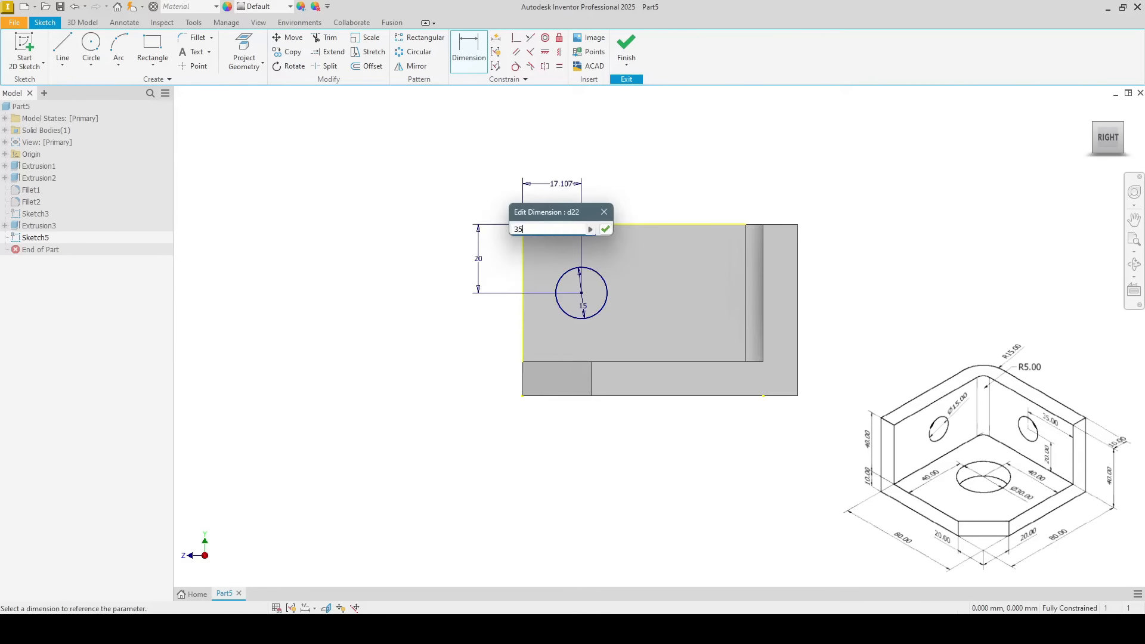
key("Return")
right_click(463, 182)
key("Escape")
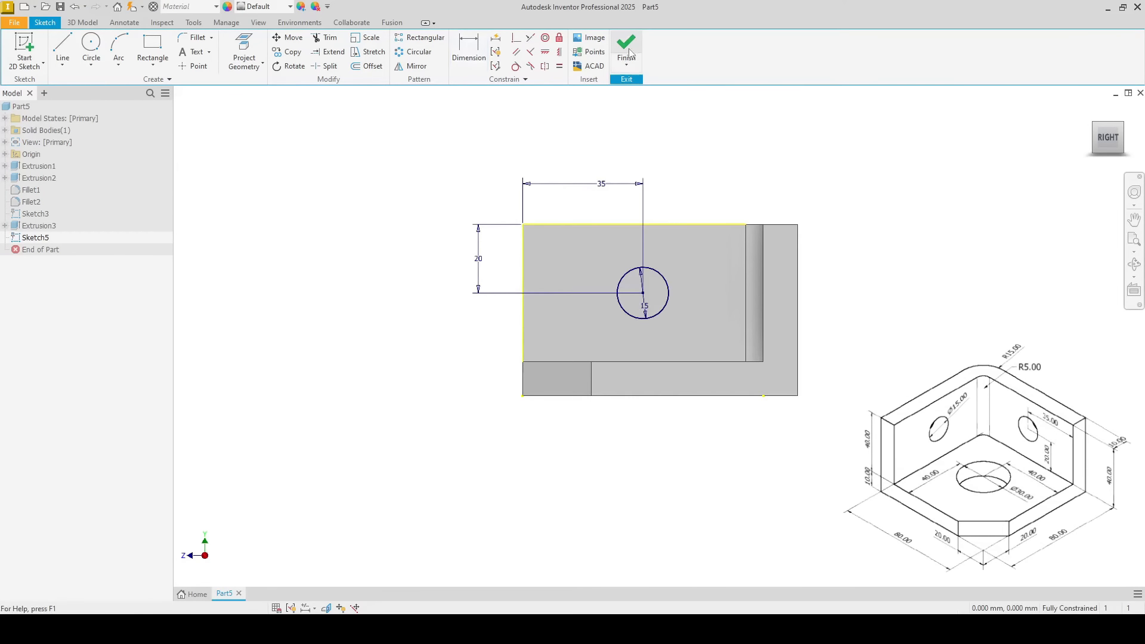
left_click(626, 45)
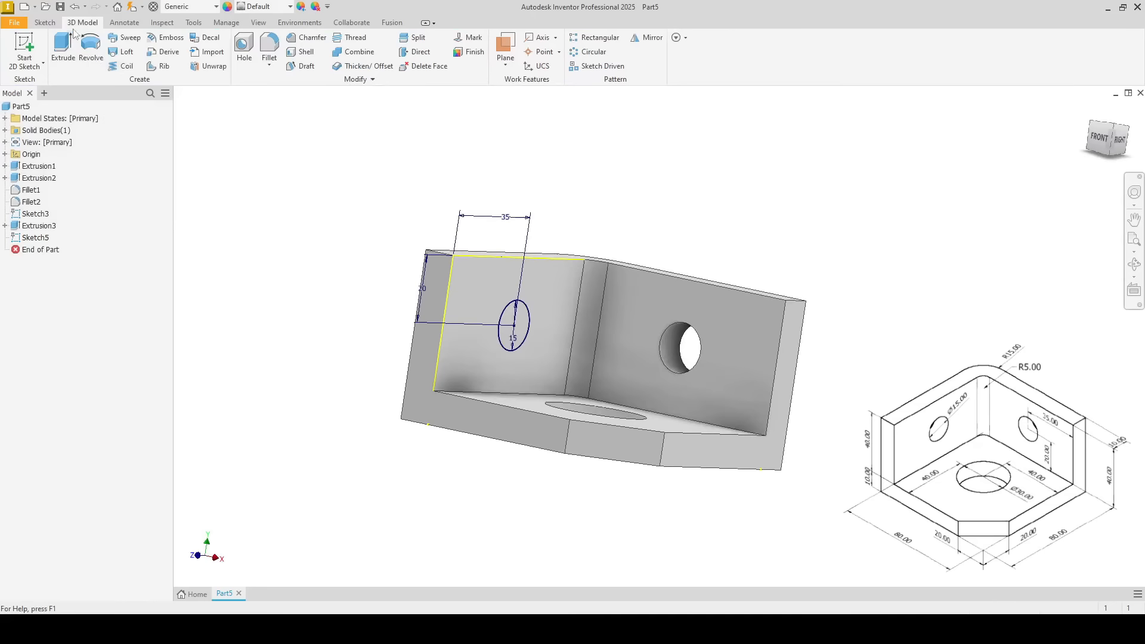
Step: Extrude the circle 40 mm in the flipped direction as a cut through the right-facing wall
left_click(63, 47)
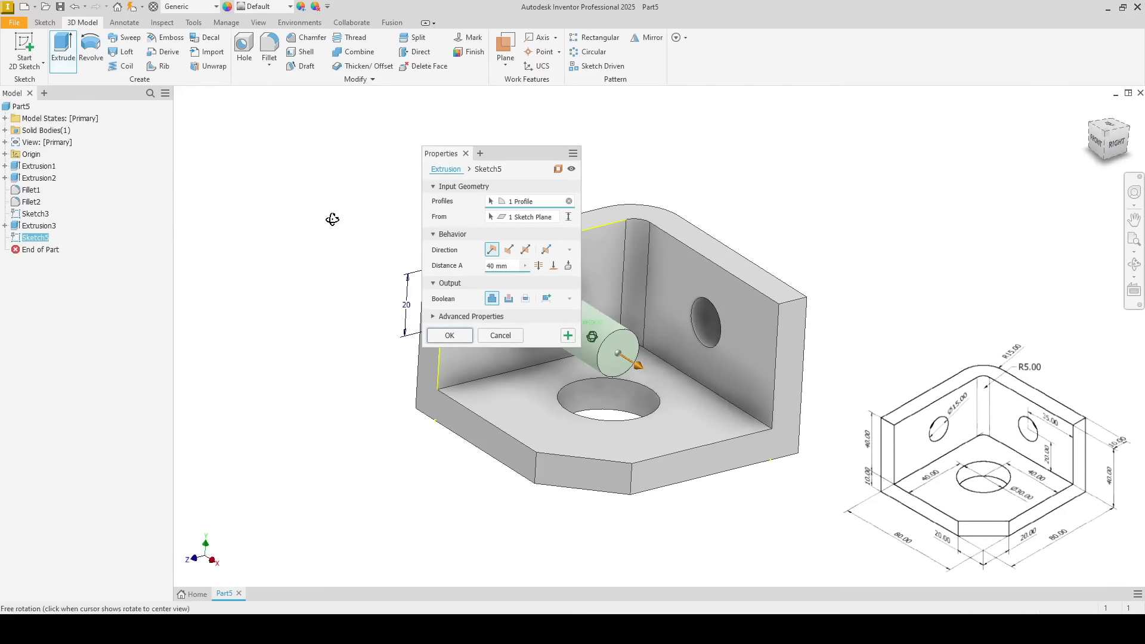
left_click_drag(499, 160, 901, 120)
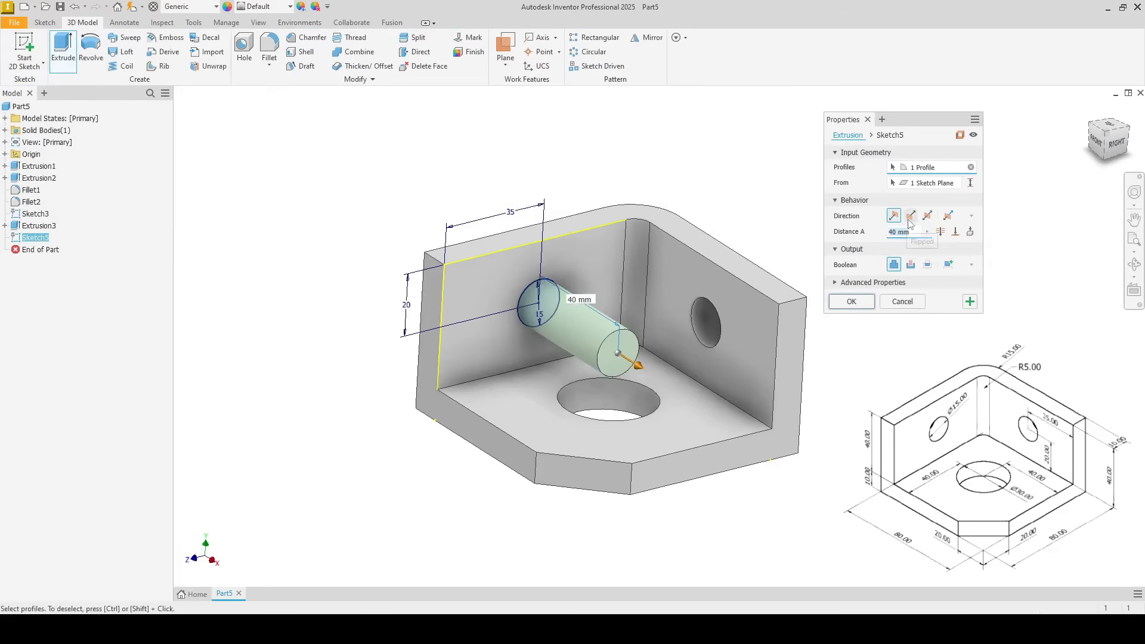
left_click(911, 265)
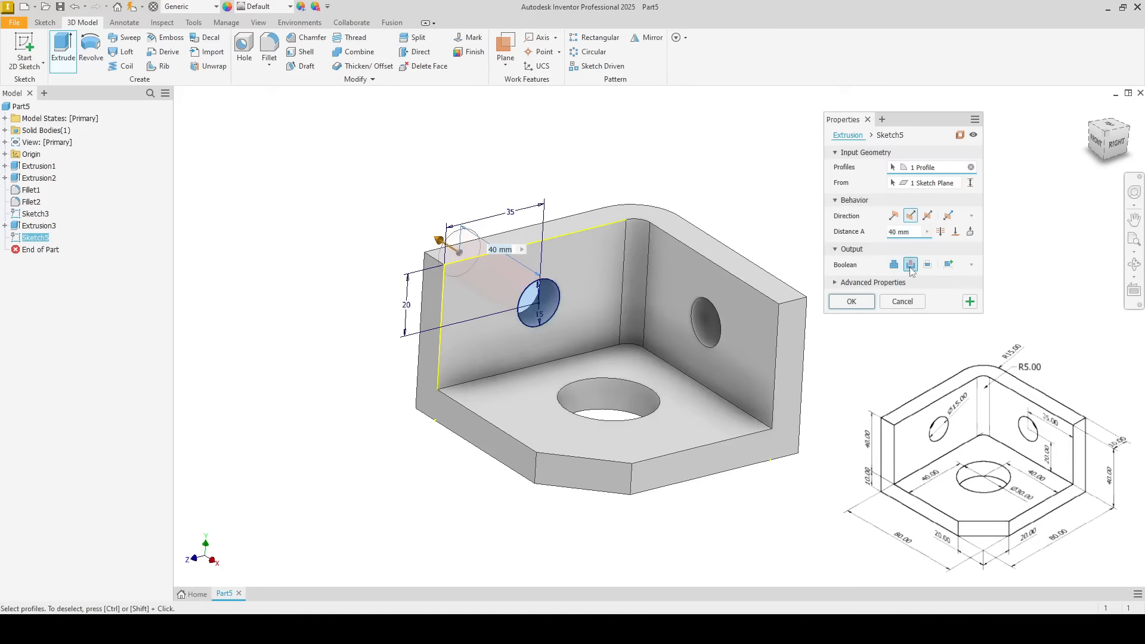
middle_click_drag(440, 179, 607, 206, "shift")
key("F6")
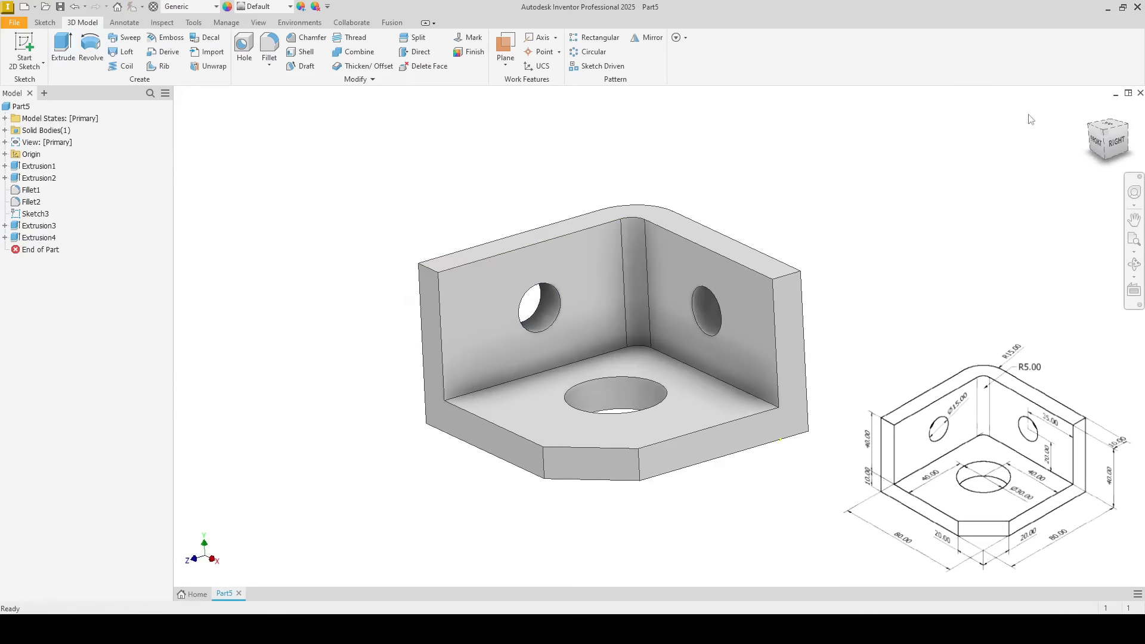
left_click(1091, 110)
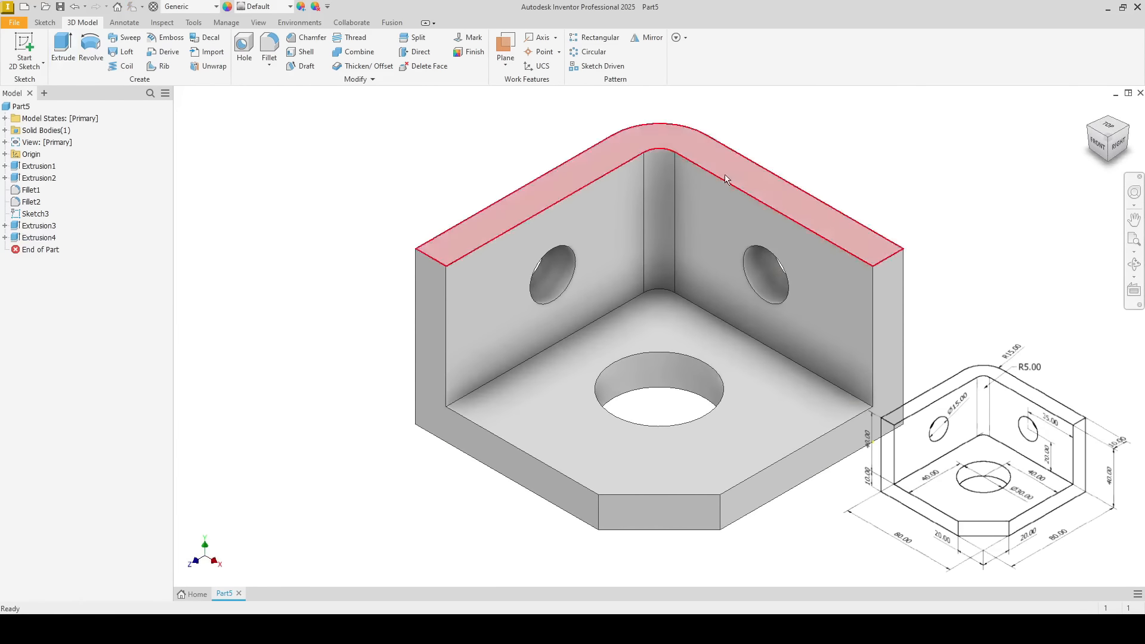
mouse_move(725, 179)
middle_mouse_down("shift")
mouse_move(857, 173)
mouse_move(981, 191)
mouse_move(685, 189)
mouse_move(668, 202)
middle_mouse_up("shift")
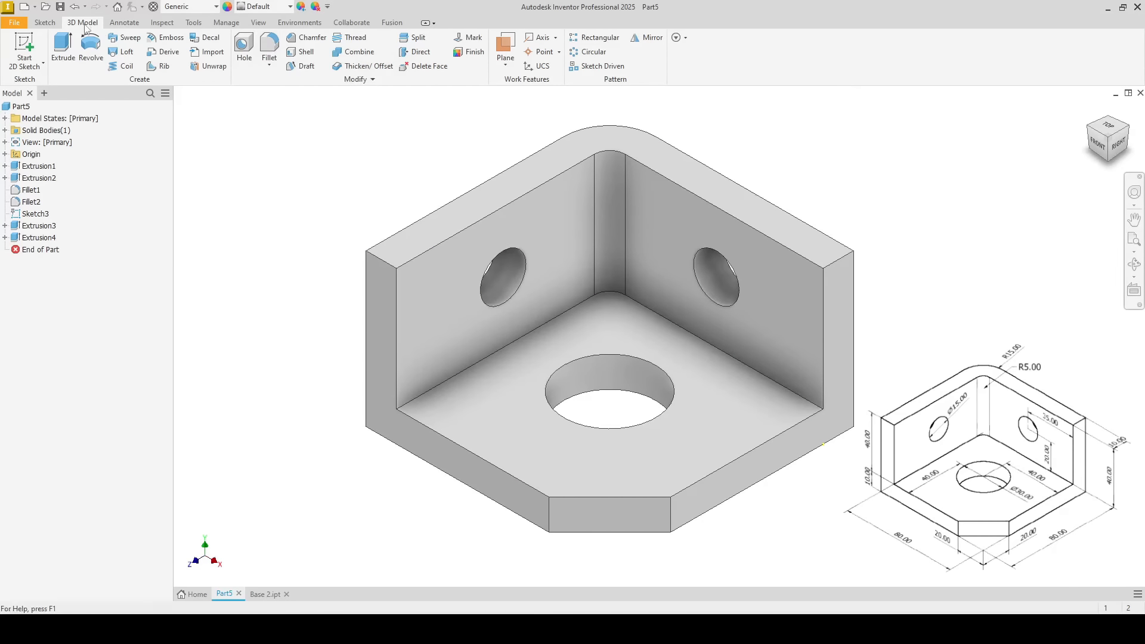
Step: Start a 1 mm edge fillet and select all inner edges along the wall tops, wall ends, wall-to-base corner and base rim
left_click(269, 48)
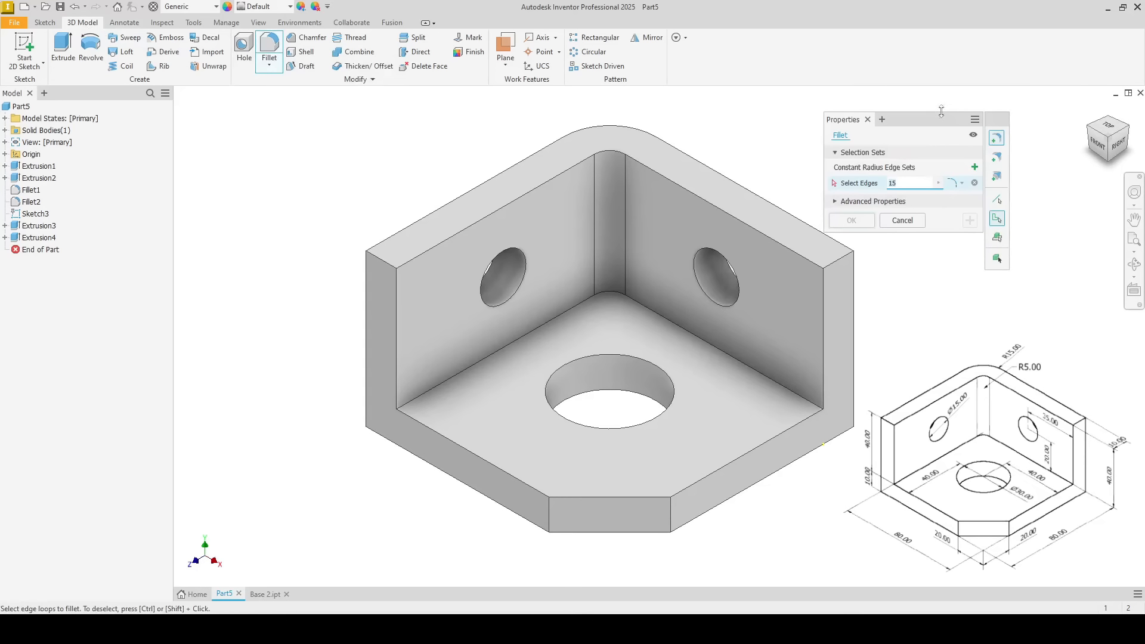
left_click_drag(890, 120, 264, 146)
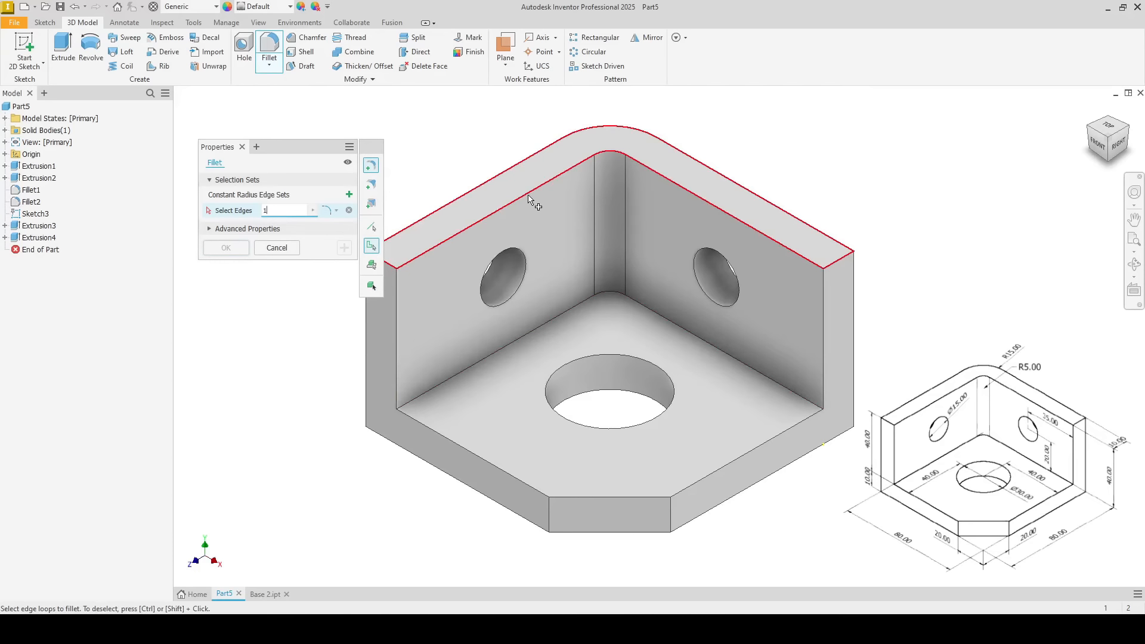
left_click(372, 246)
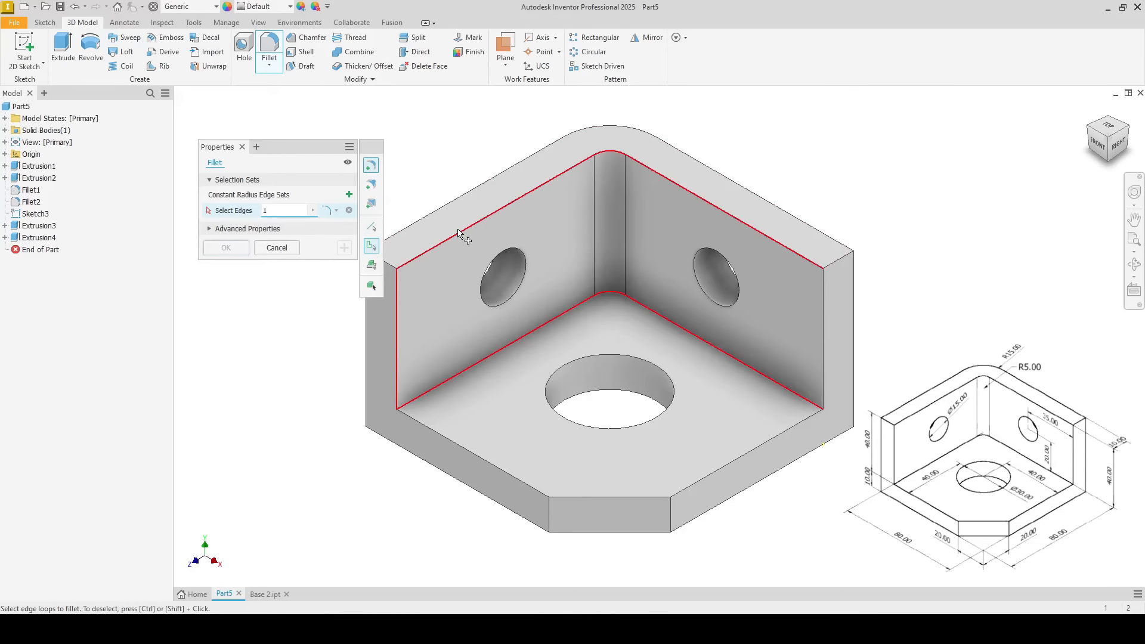
left_click(372, 227)
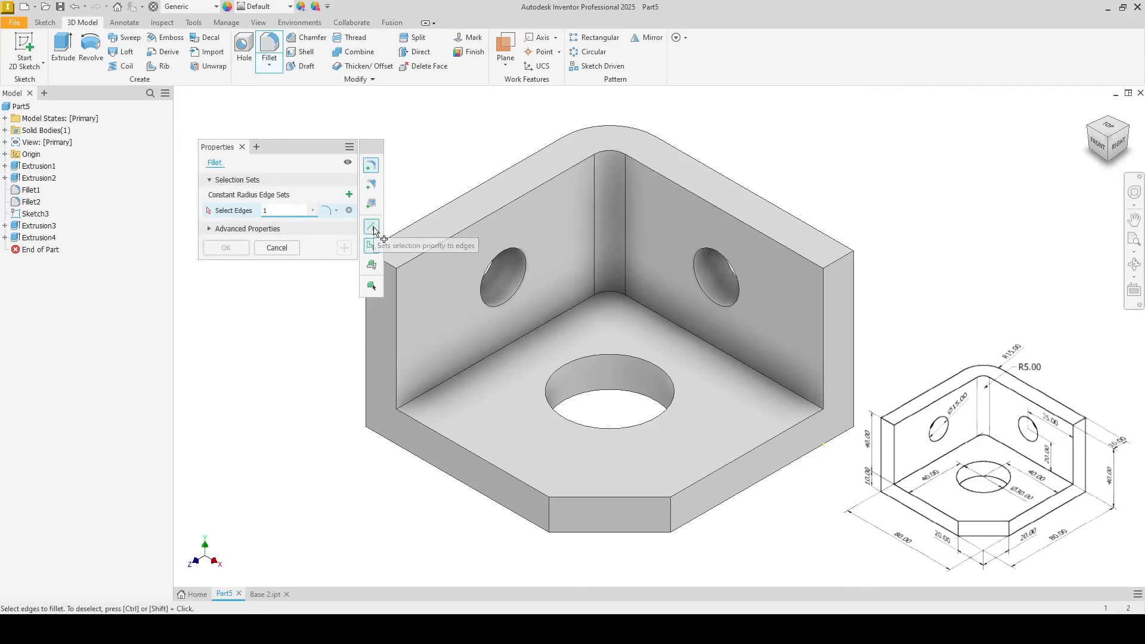
left_click_drag(321, 151, 295, 118)
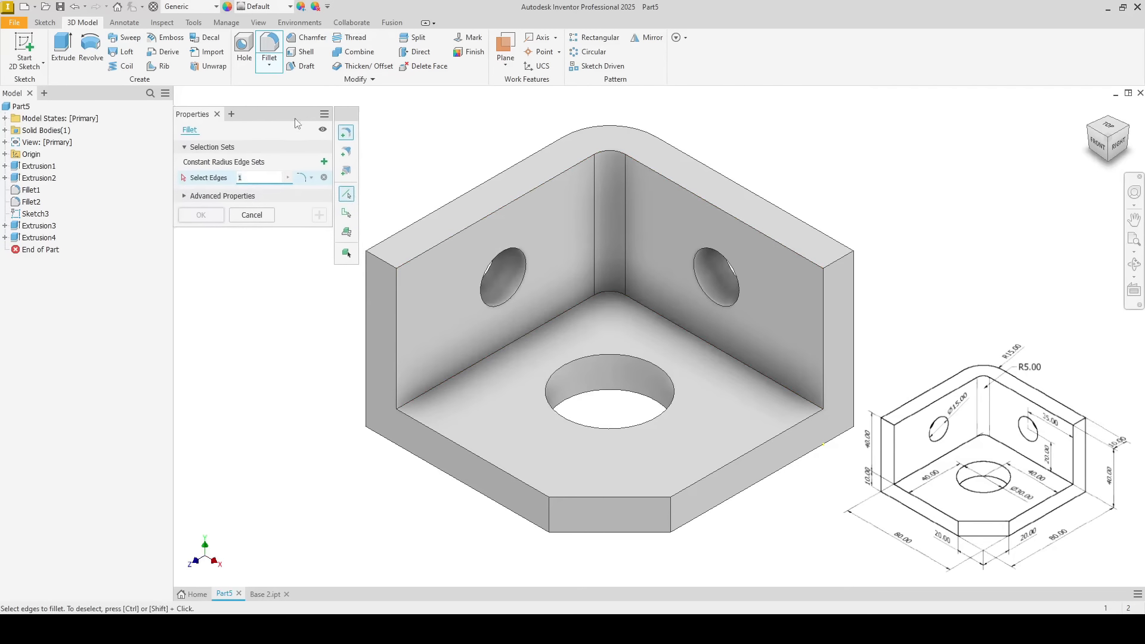
left_click(502, 209)
left_click(396, 304)
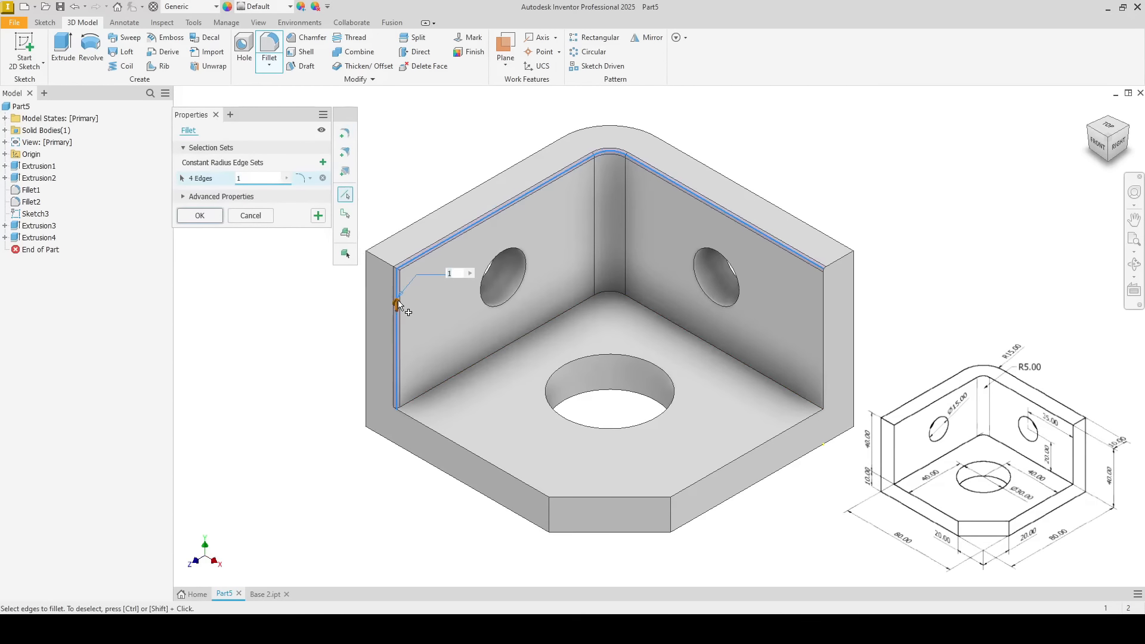
left_click(485, 358)
left_click(475, 456)
left_click(617, 496)
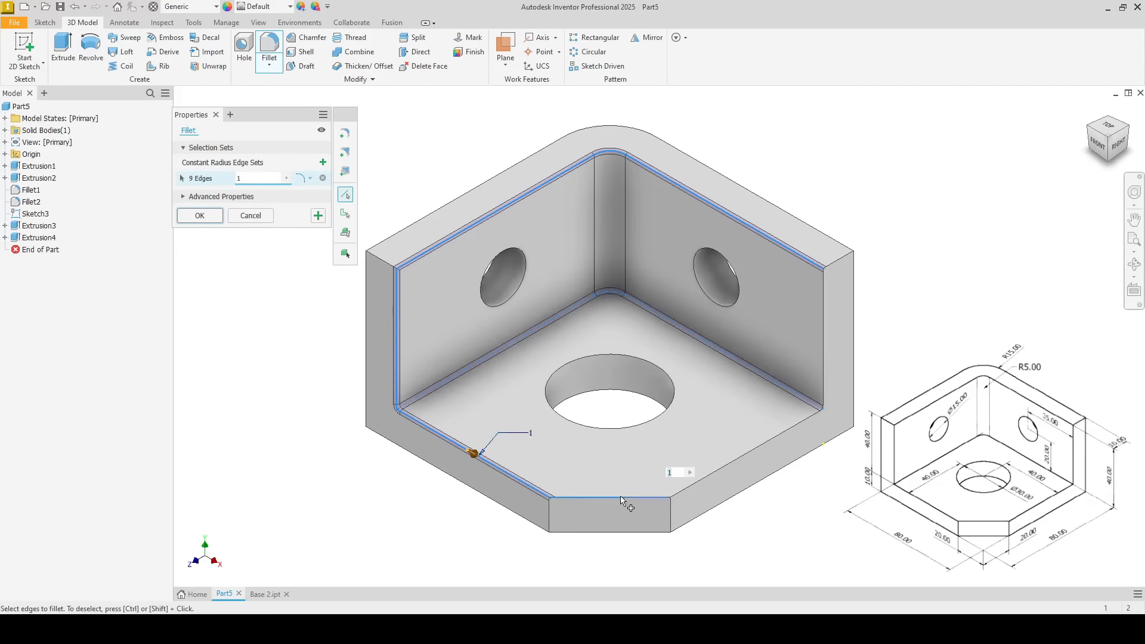
left_click(724, 473)
left_click(823, 311)
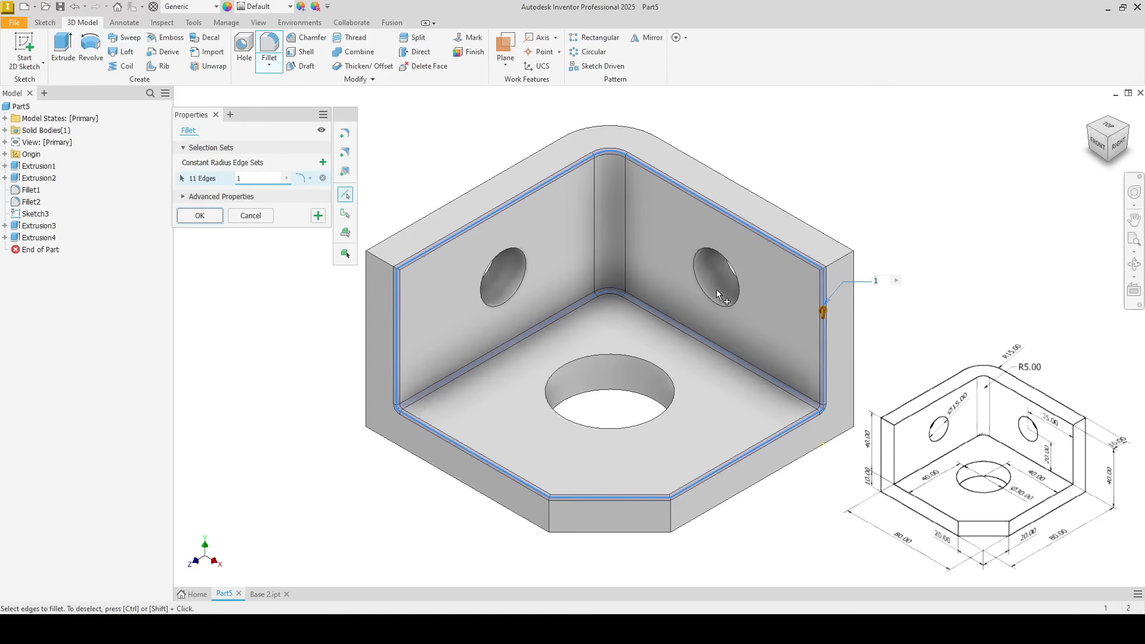
Step: Add the inner and outer rims of both wall holes and of the base hole to the 1 mm fillet and apply it
left_click(707, 299)
left_click(478, 284)
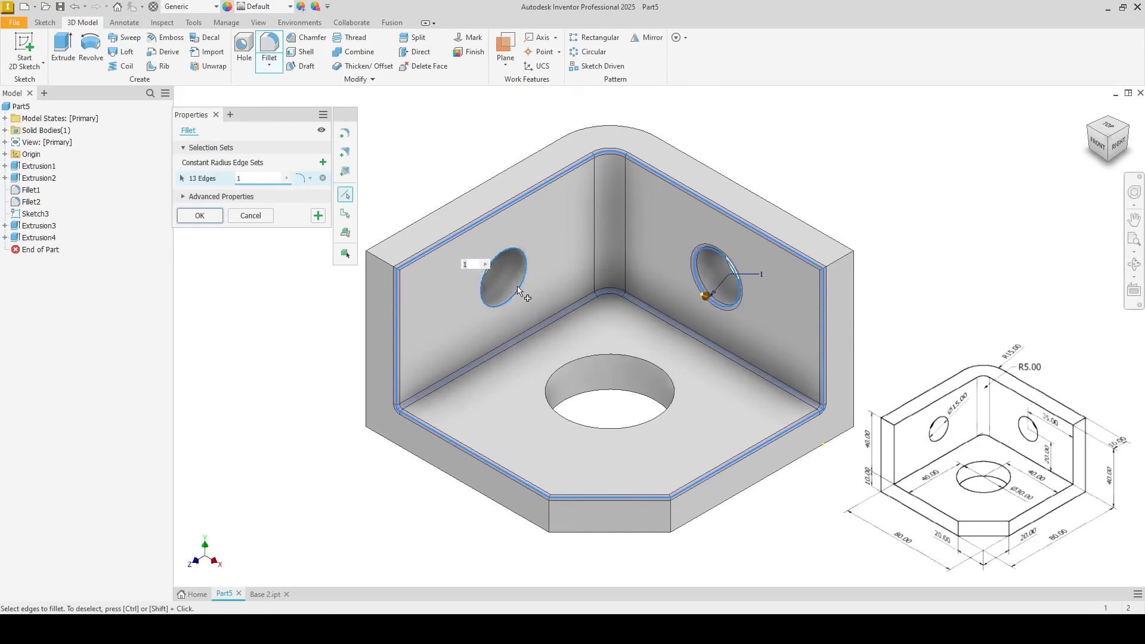
left_click(583, 356)
left_click(583, 394)
middle_click_drag(583, 394, 463, 313, "shift")
left_click(463, 313)
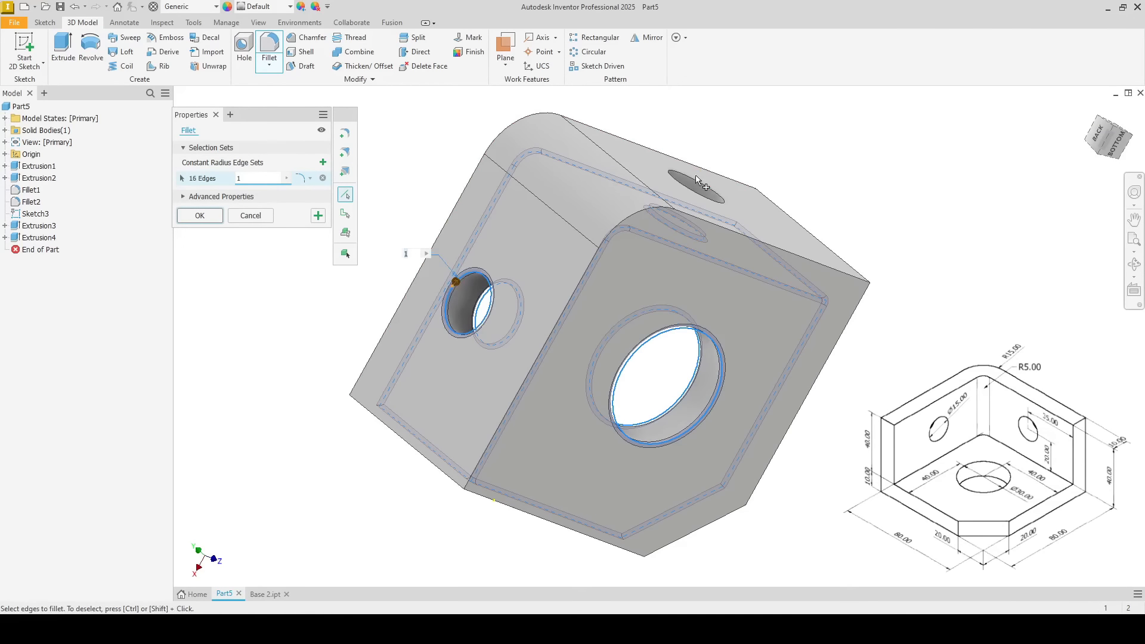
left_click(691, 178)
middle_click_drag(691, 178, 610, 339, "shift")
key("F6")
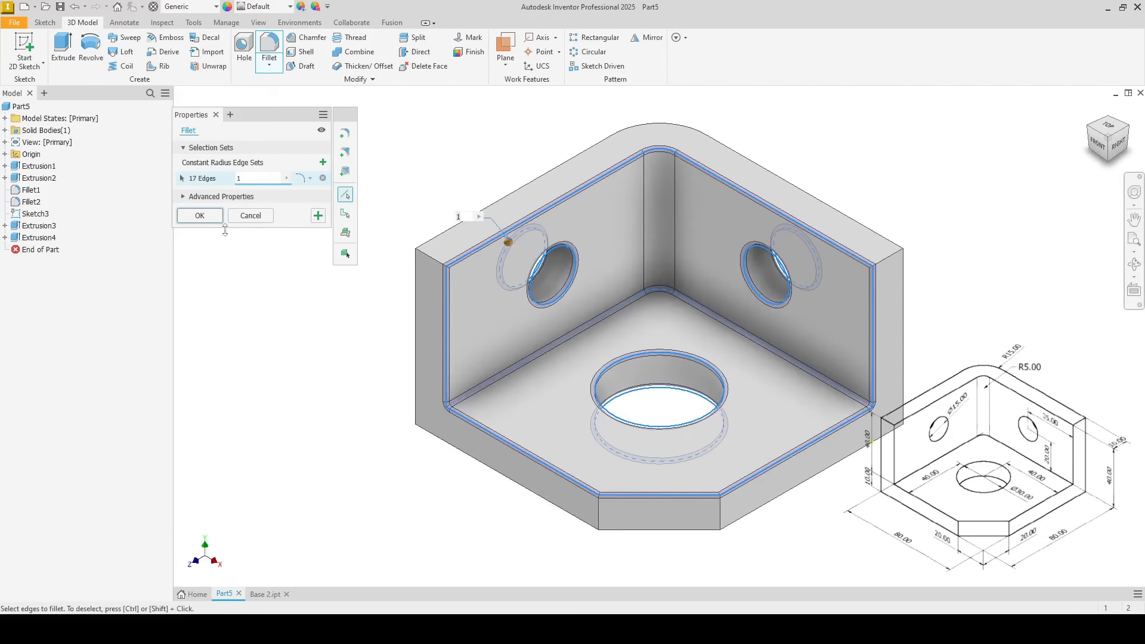
left_click(201, 216)
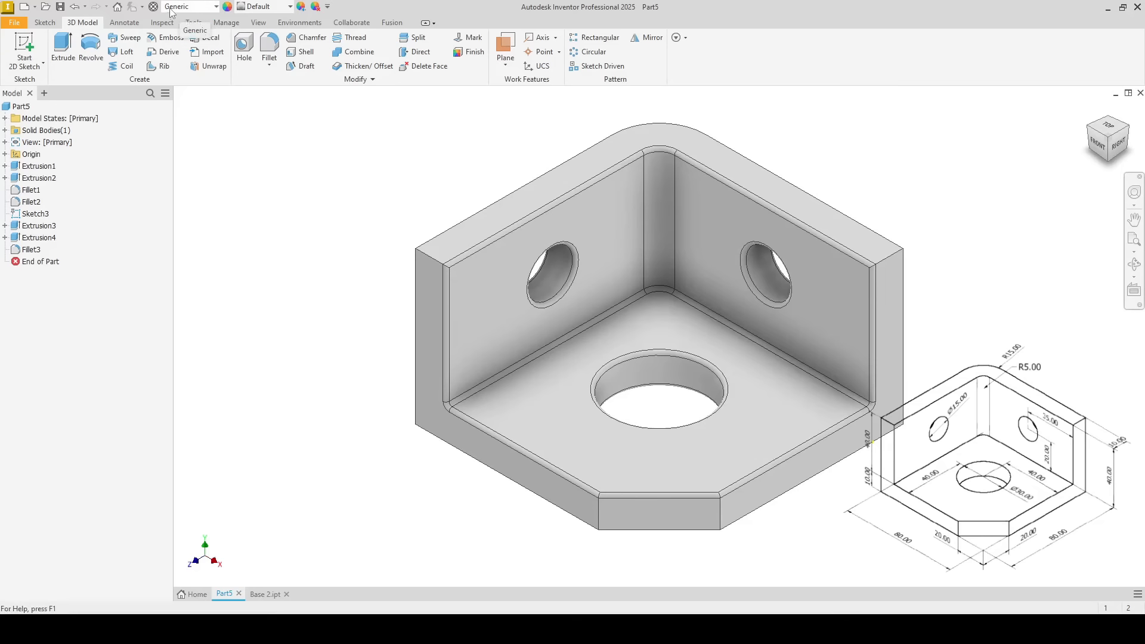
Step: Assign the Stainless Steel material to the bracket and give it the Sky Blue Dark appearance
left_click(217, 7)
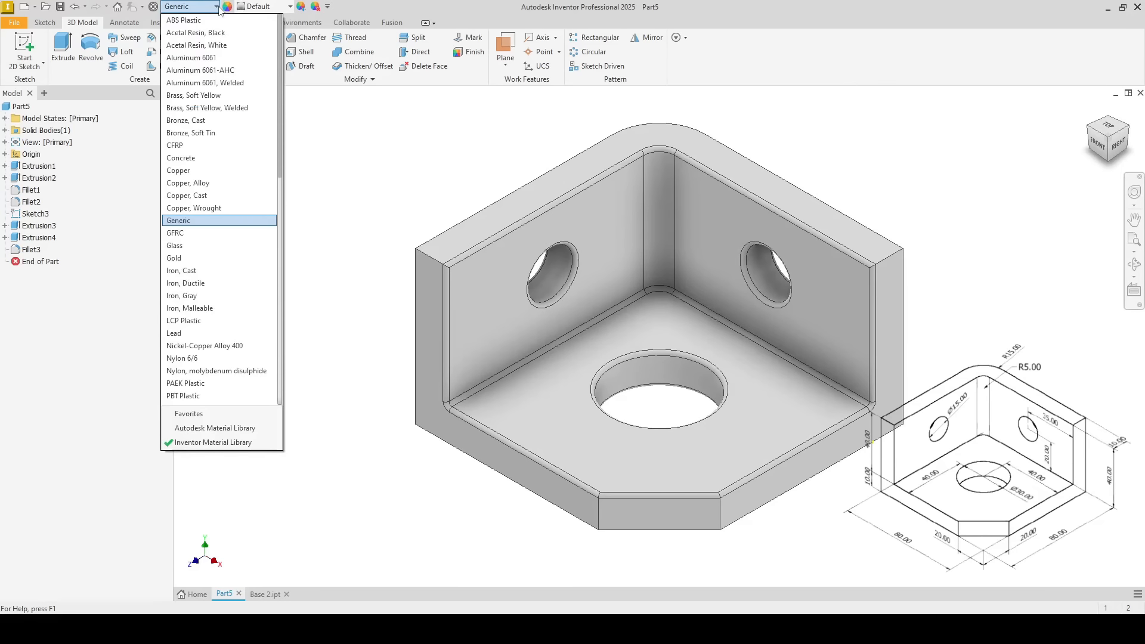
left_click_drag(278, 116, 270, 356)
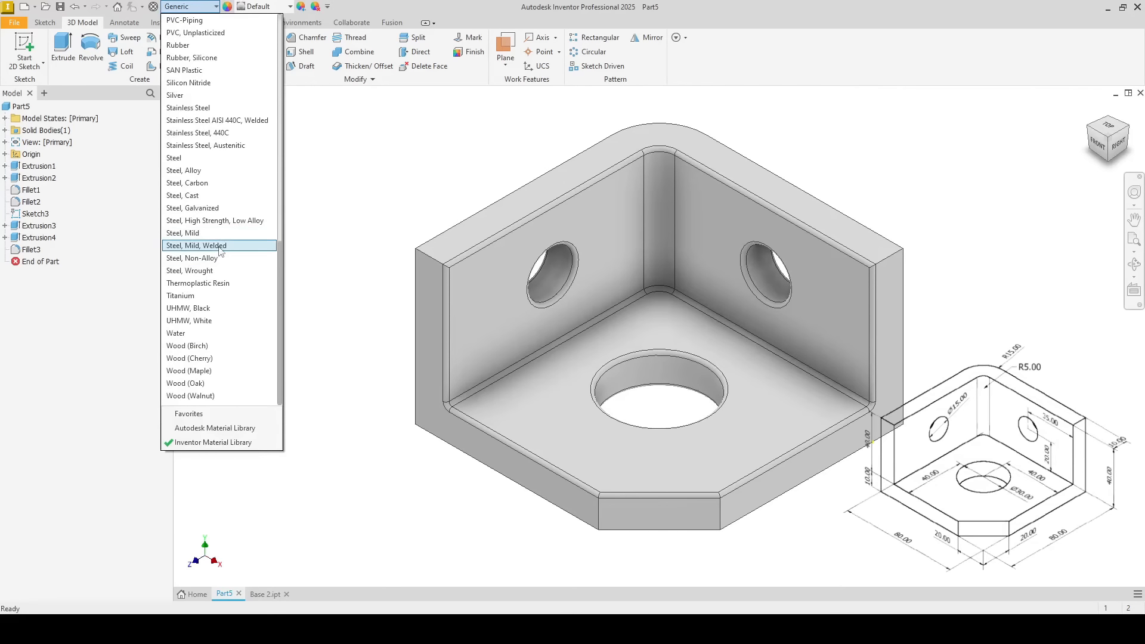
left_click(202, 109)
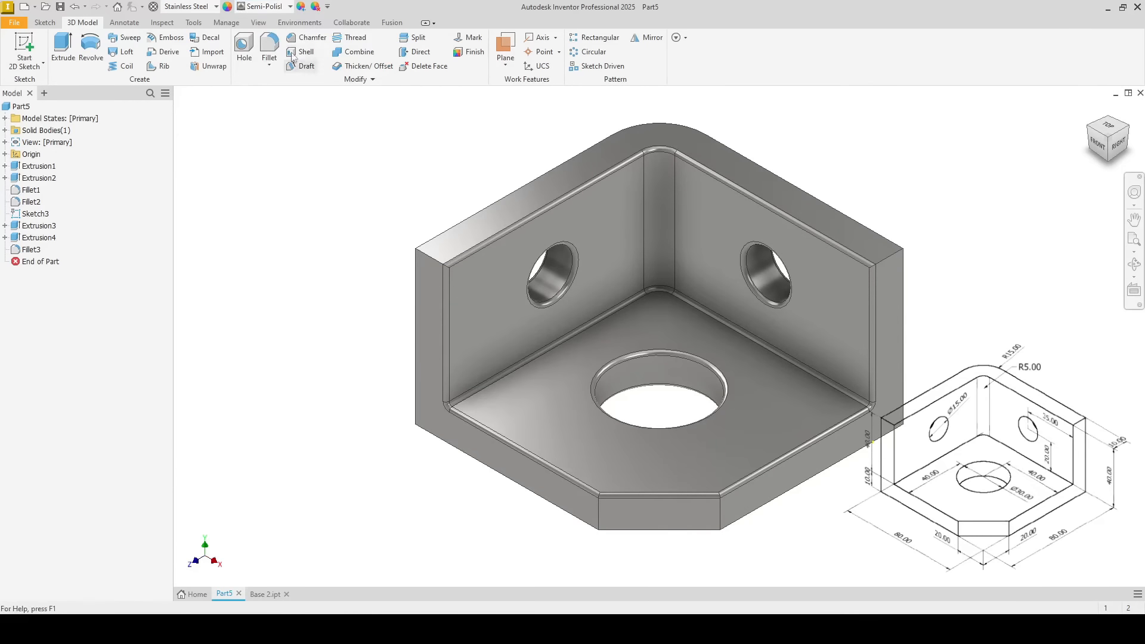
left_click(264, 6)
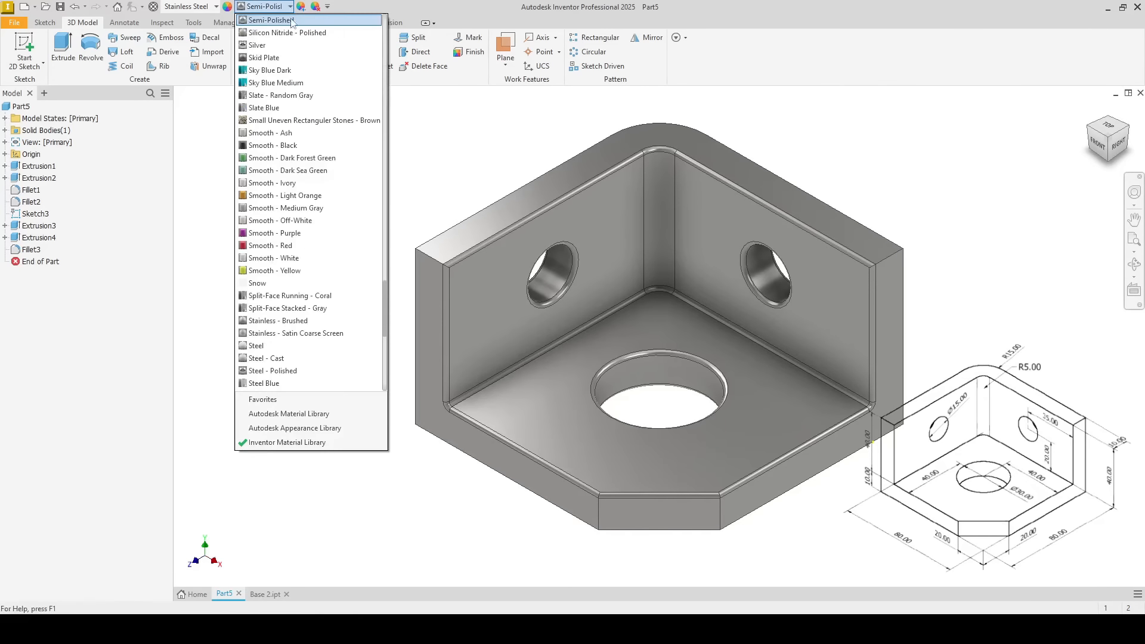
left_click(297, 70)
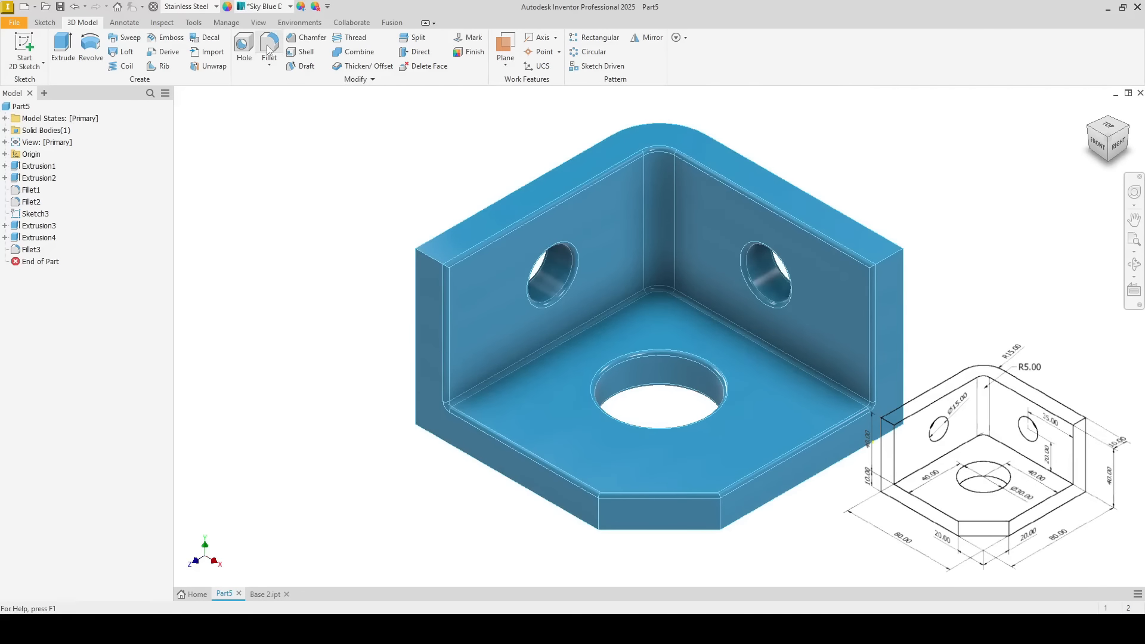
Step: Try the Shaded, Shaded with Edges and Wireframe visual styles on the bracket
left_click(258, 22)
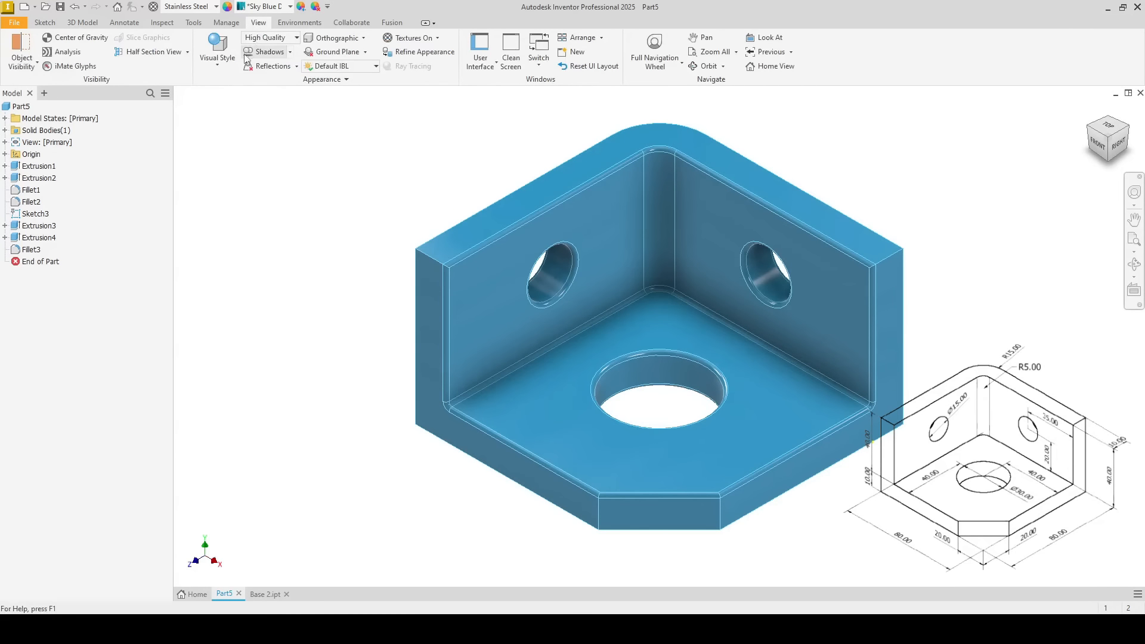
left_click(227, 68)
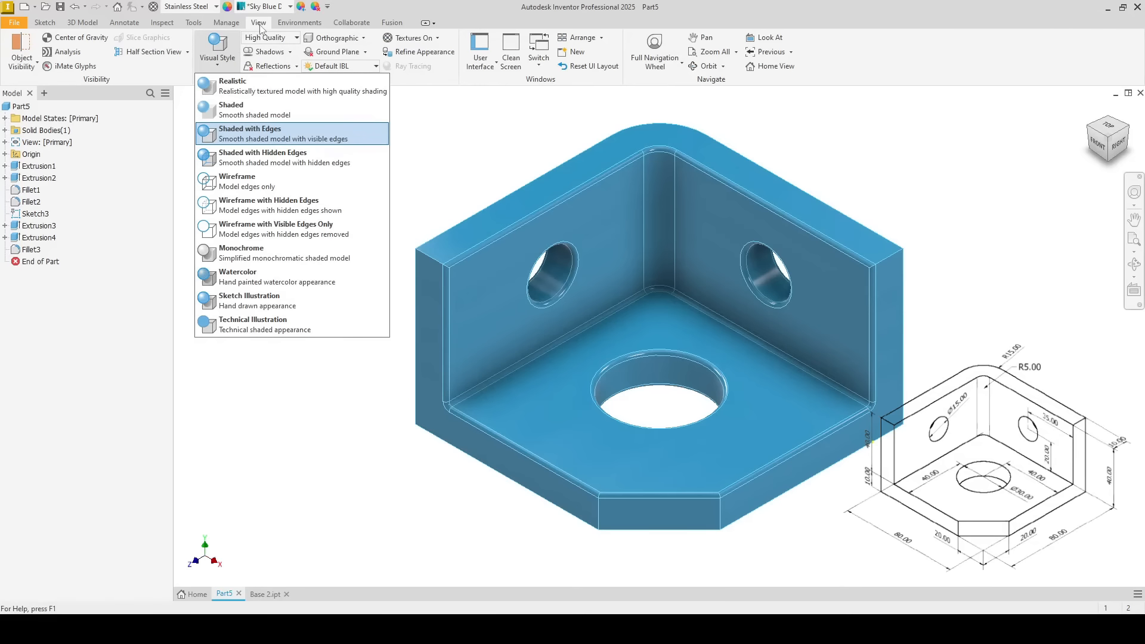
left_click(234, 110)
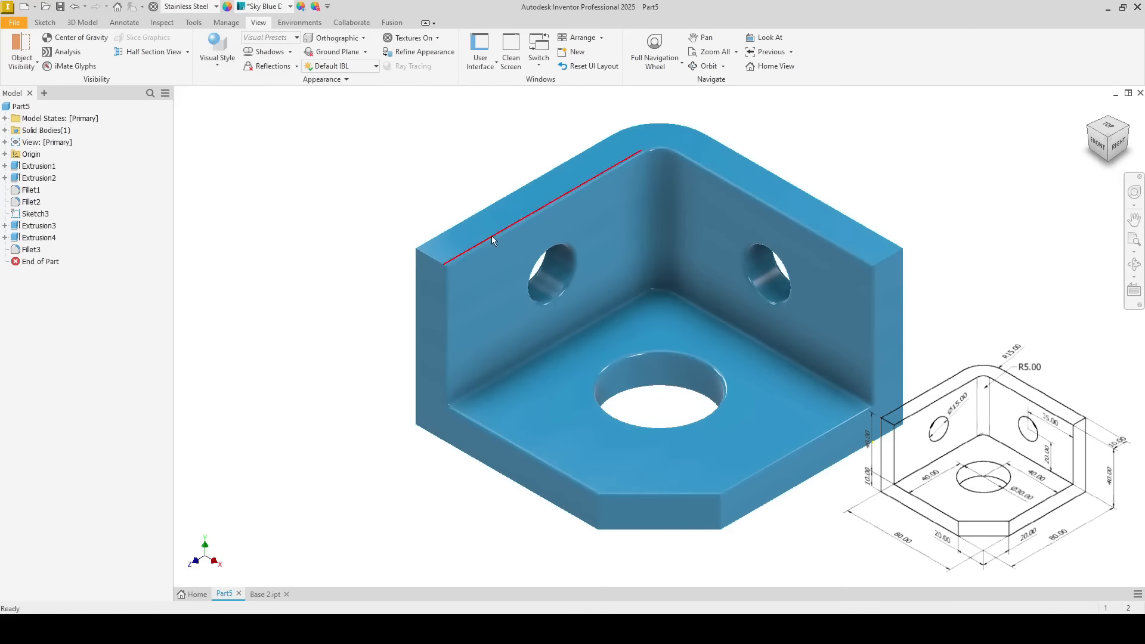
left_click(215, 68)
left_click(250, 140)
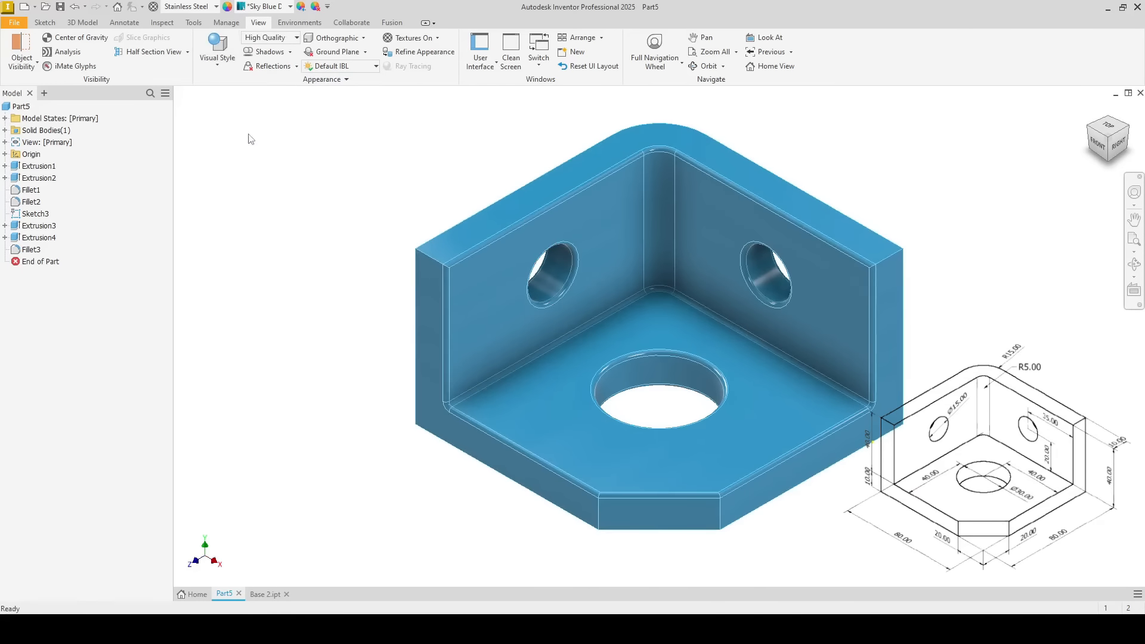
left_click(216, 63)
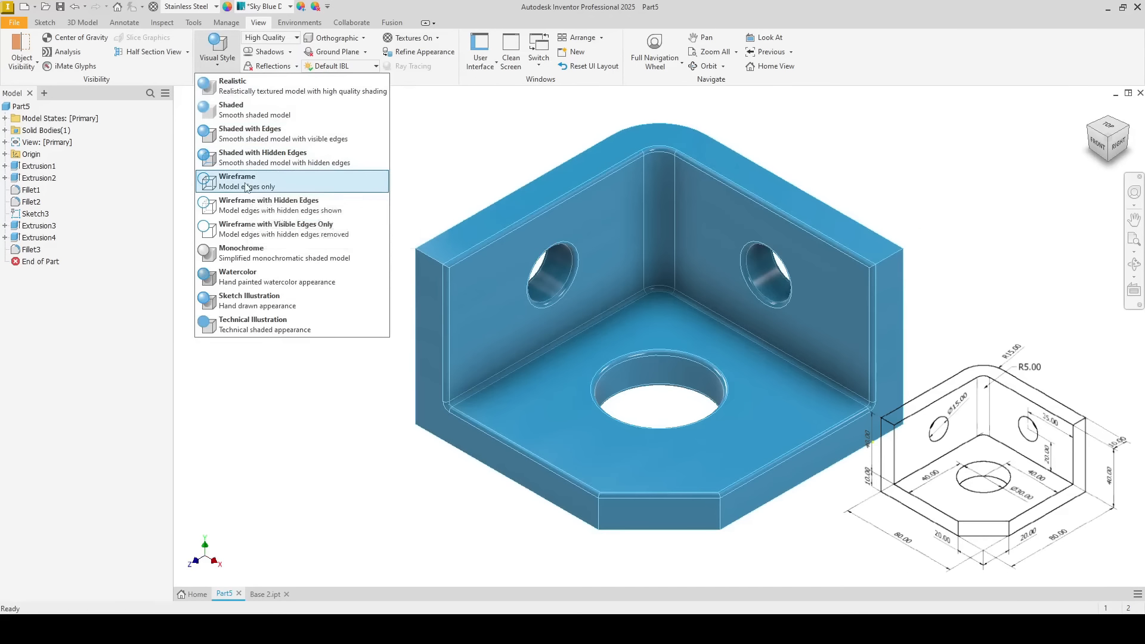
left_click(249, 182)
Step: Set the visual style to Realistic and the lighting style to Photo Booth
left_click(220, 68)
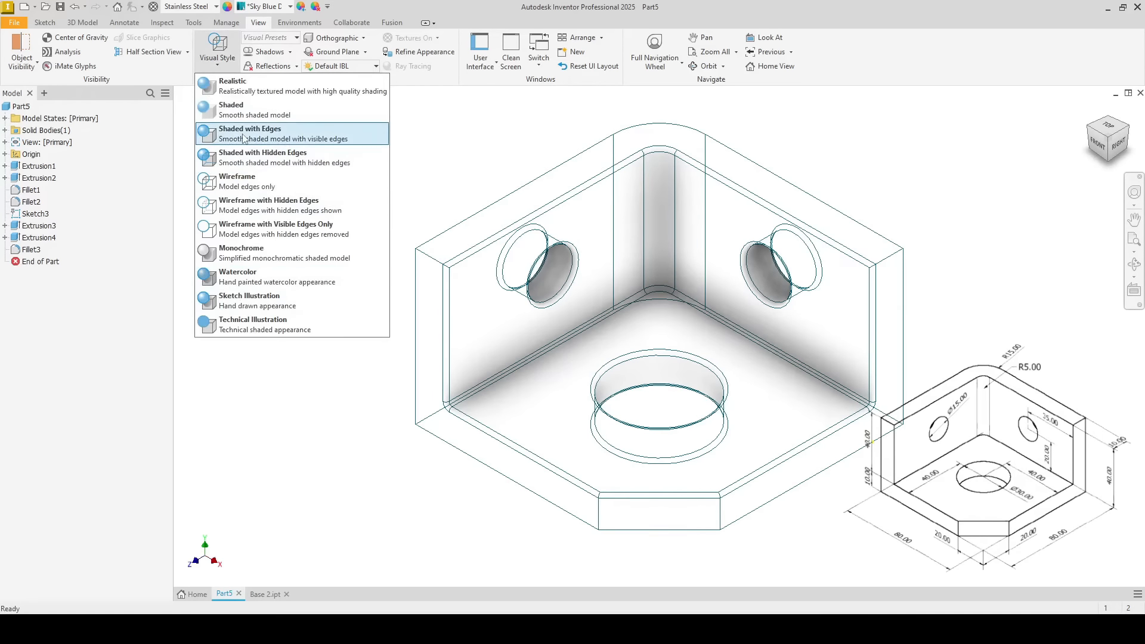
left_click(250, 91)
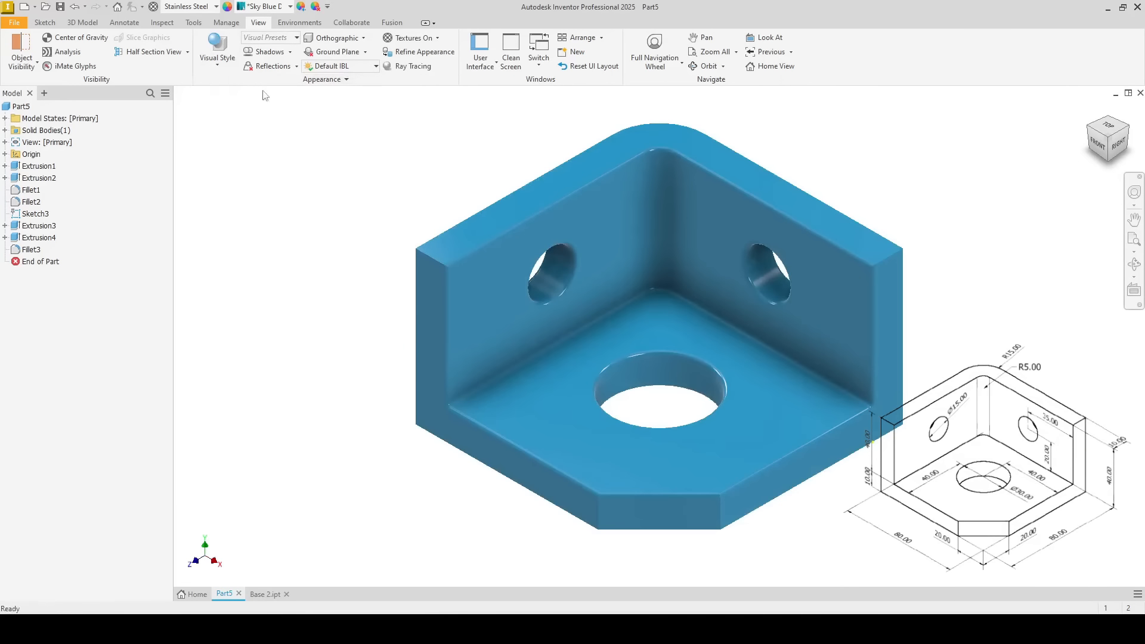
left_click(374, 66)
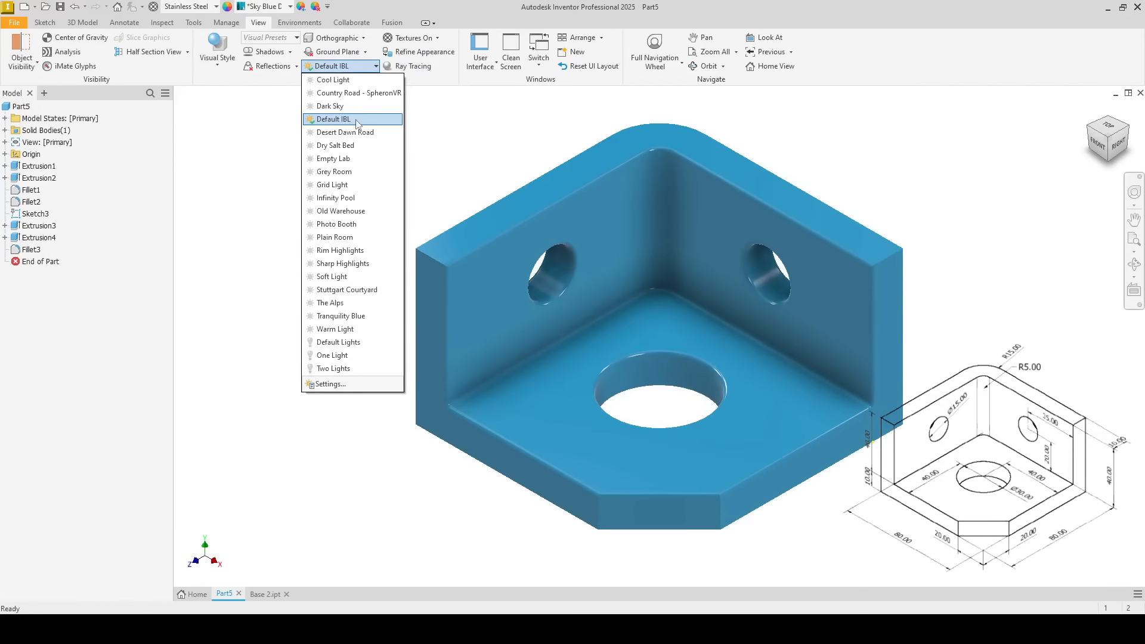
left_click(350, 225)
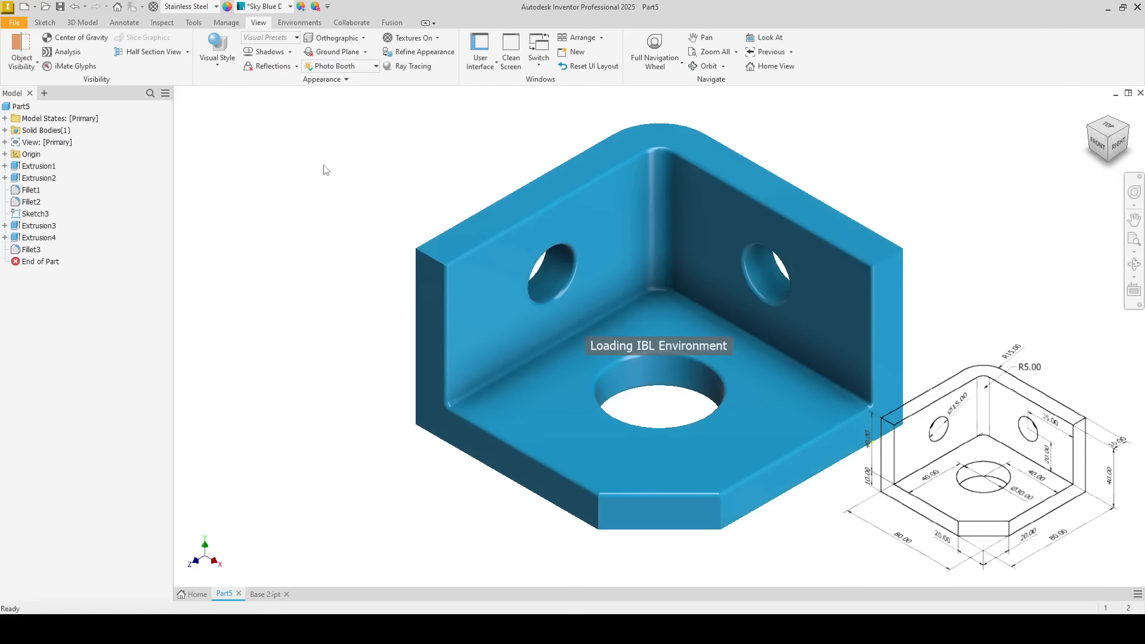
Step: Preview the bracket with ray tracing and turn ray tracing off again
left_click(410, 68)
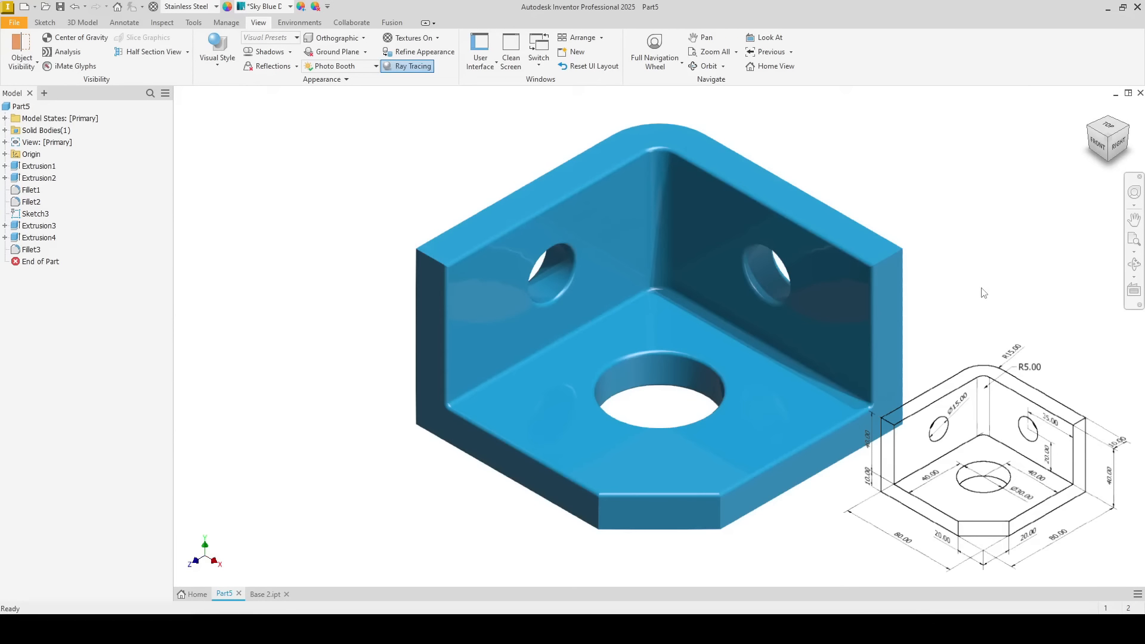
middle_click_drag(984, 292, 925, 285)
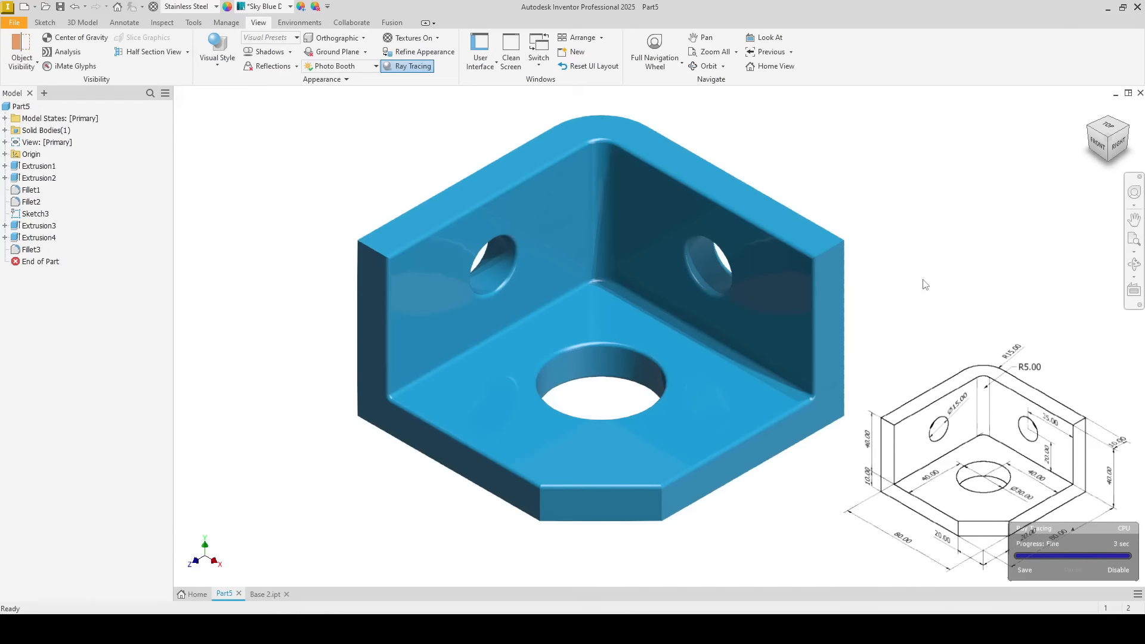
left_click(413, 69)
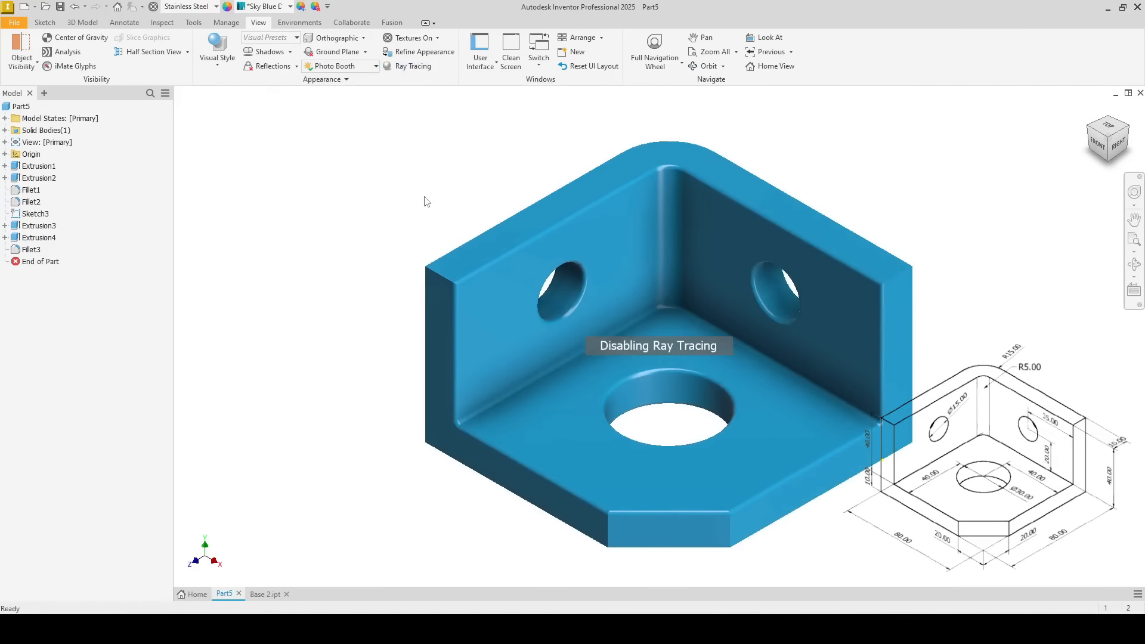
Step: Set the bracket's visual style to Shaded with Edges
left_click(217, 56)
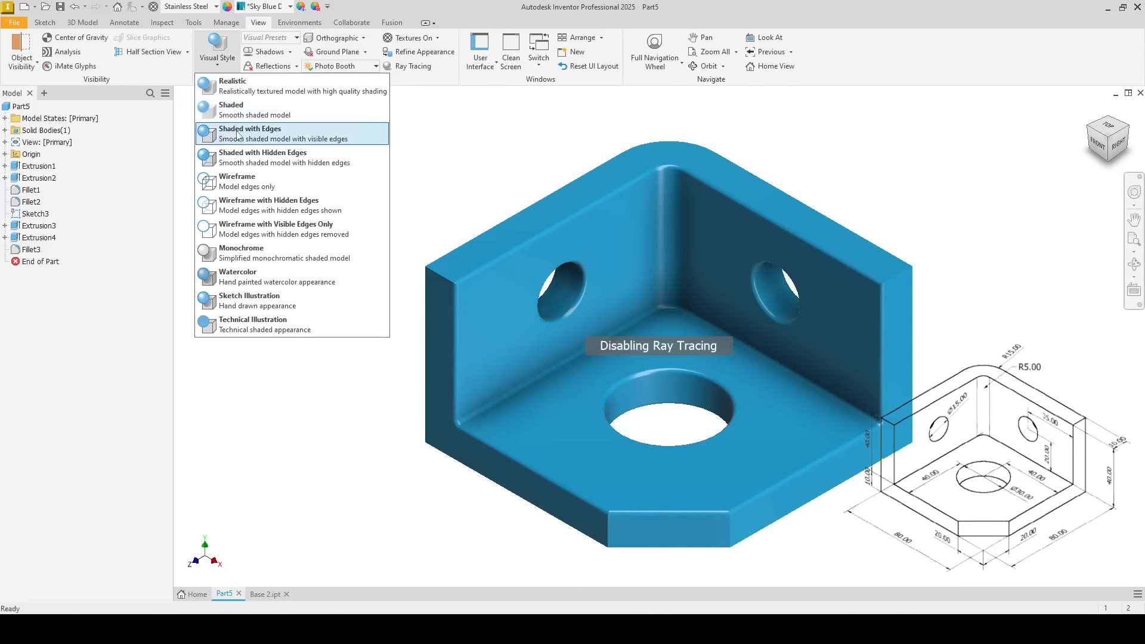
left_click(238, 135)
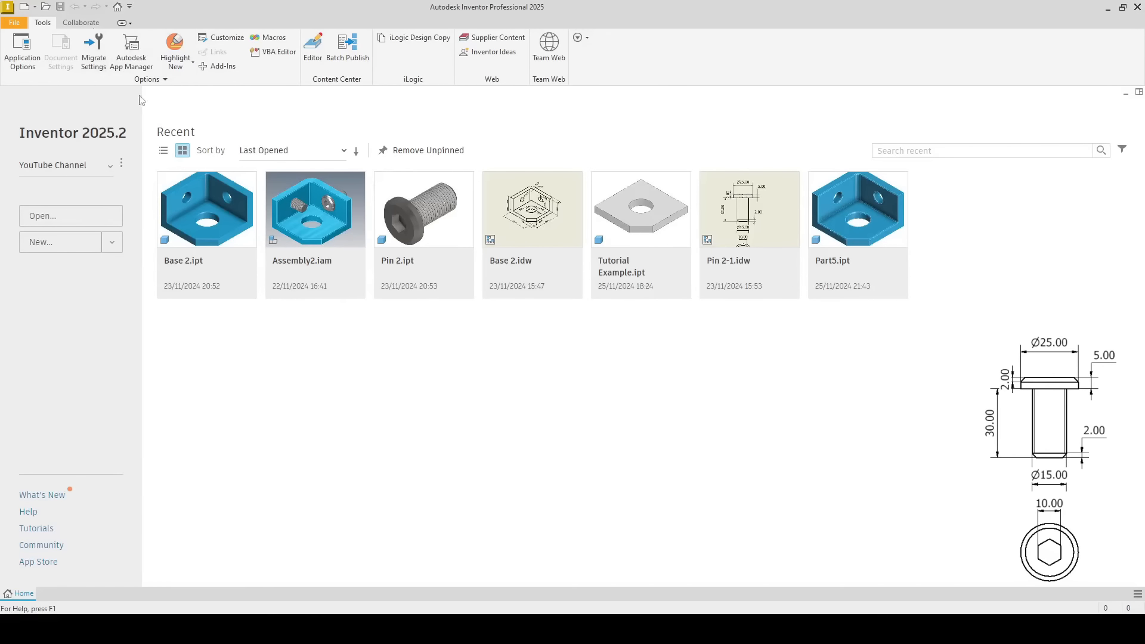
Step: Create a new part from the metric Standard (mm).ipt template
left_click(119, 9)
left_click(59, 243)
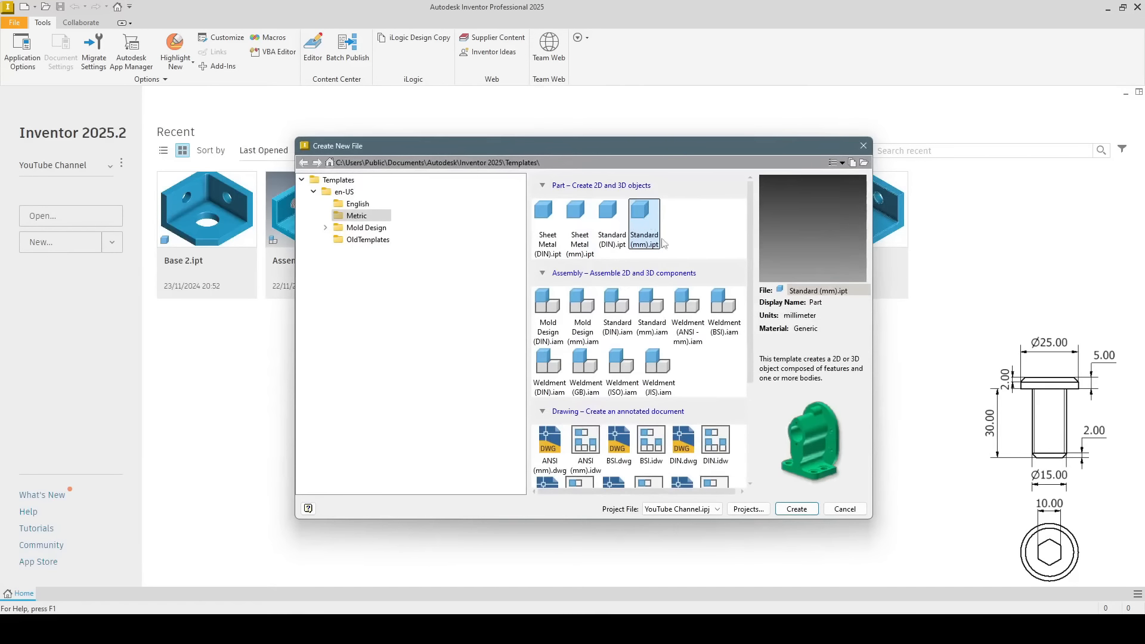
left_click(797, 511)
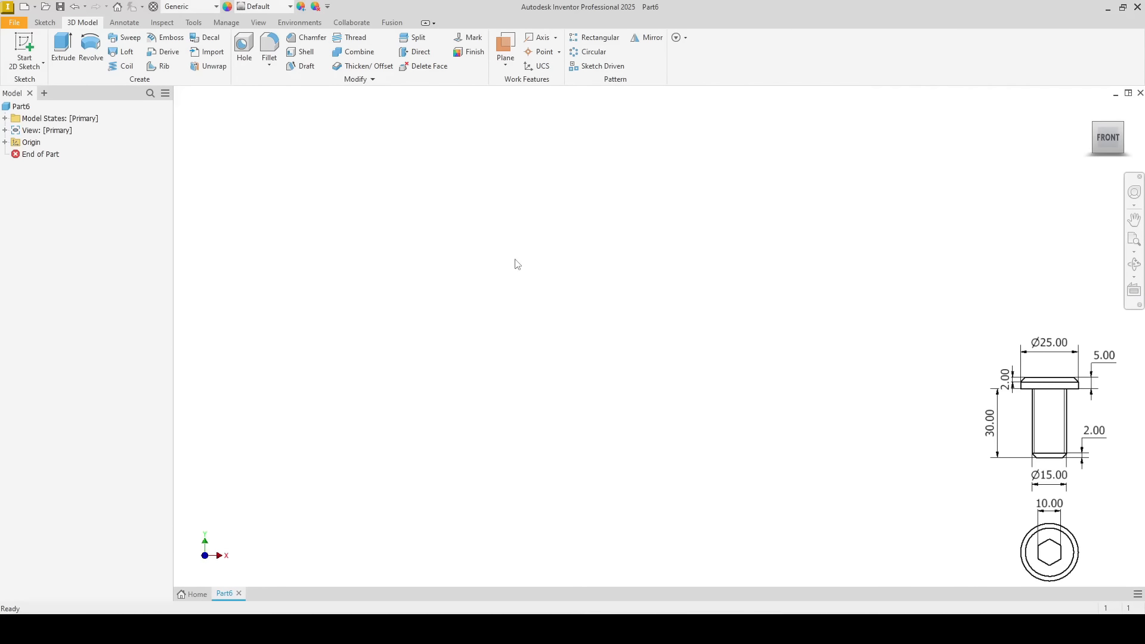
Step: Sketch a 15 mm diameter circle centred on the origin on the XZ plane and finish the sketch
left_click(24, 47)
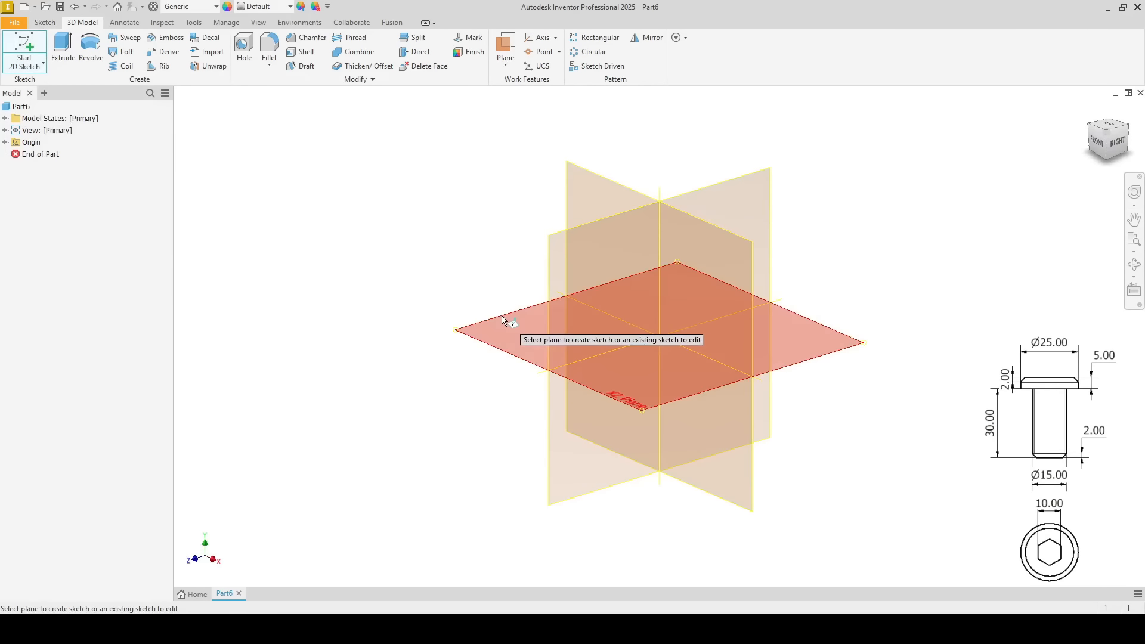
left_click(502, 321)
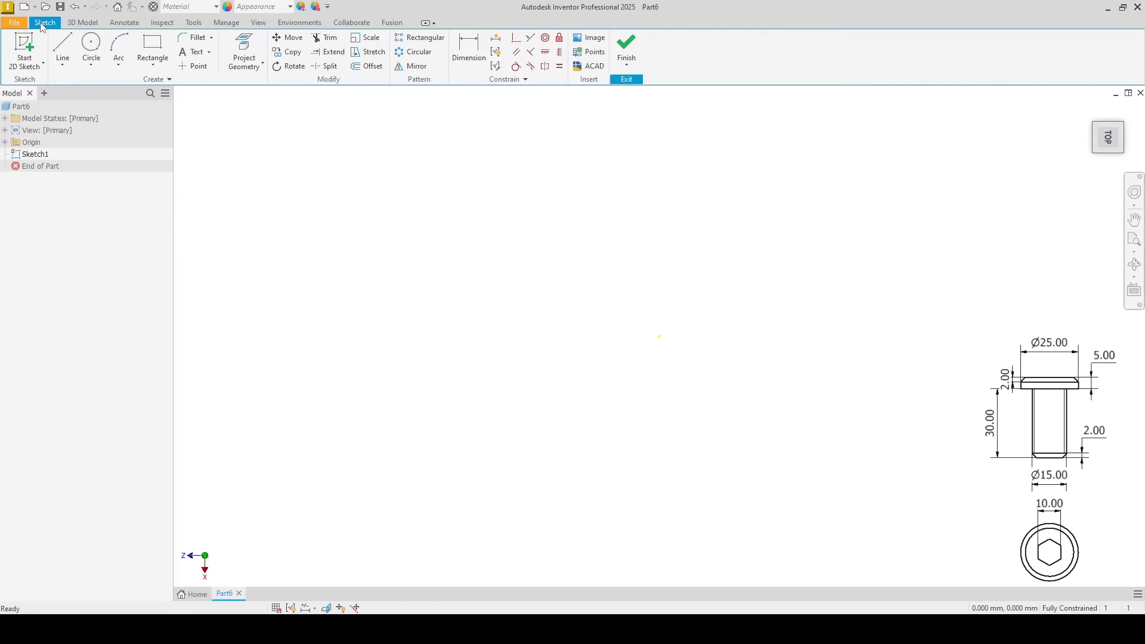
left_click(91, 47)
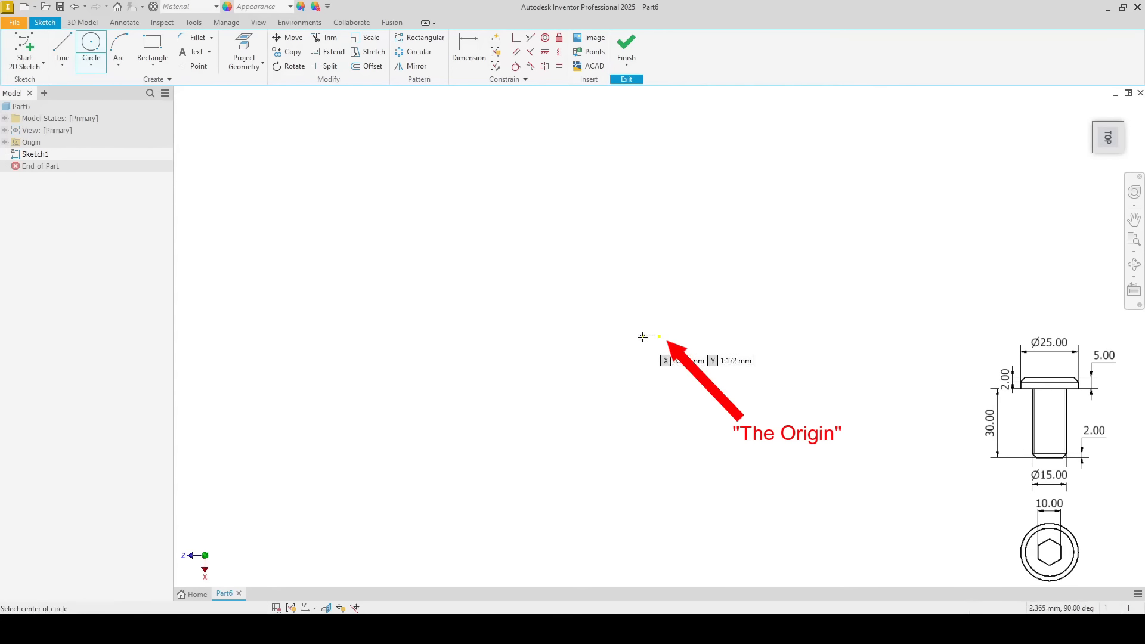
left_click(660, 336)
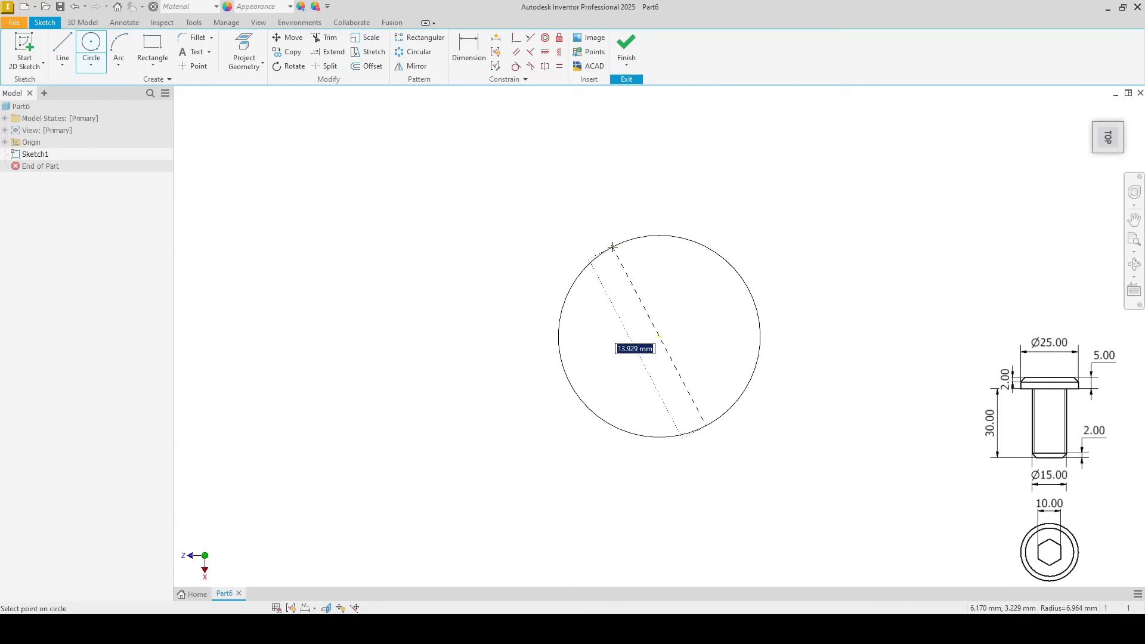
type("15")
key("Return")
right_click(481, 153)
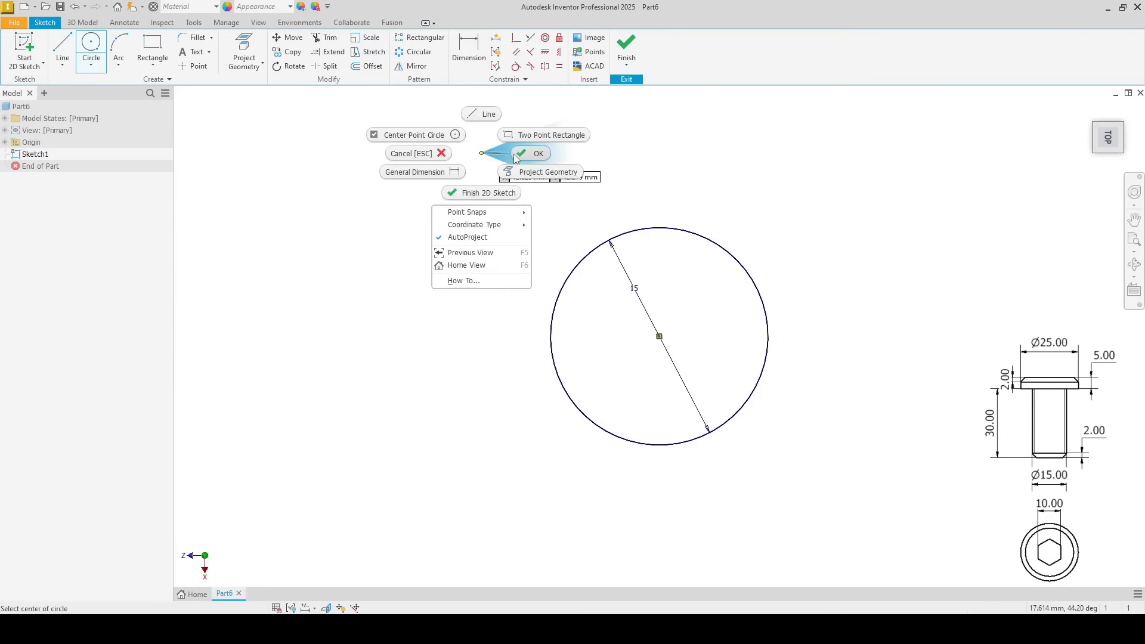
left_click(518, 154)
left_click(626, 46)
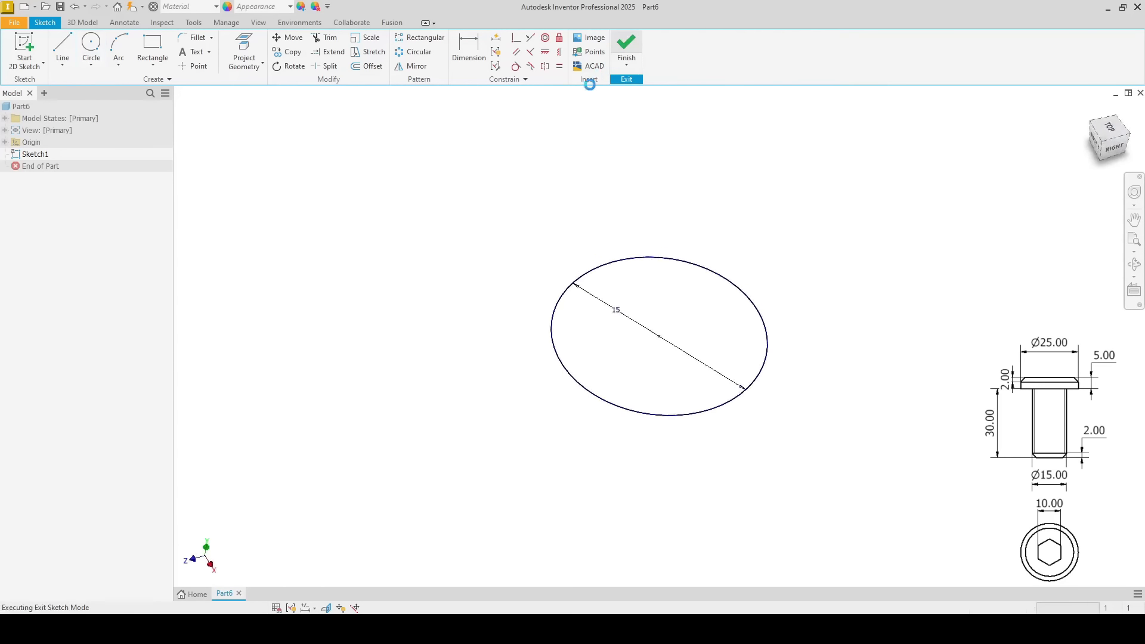
Step: Extrude the 15 mm circle upward by 30 mm to form the pin's shank
left_click(63, 47)
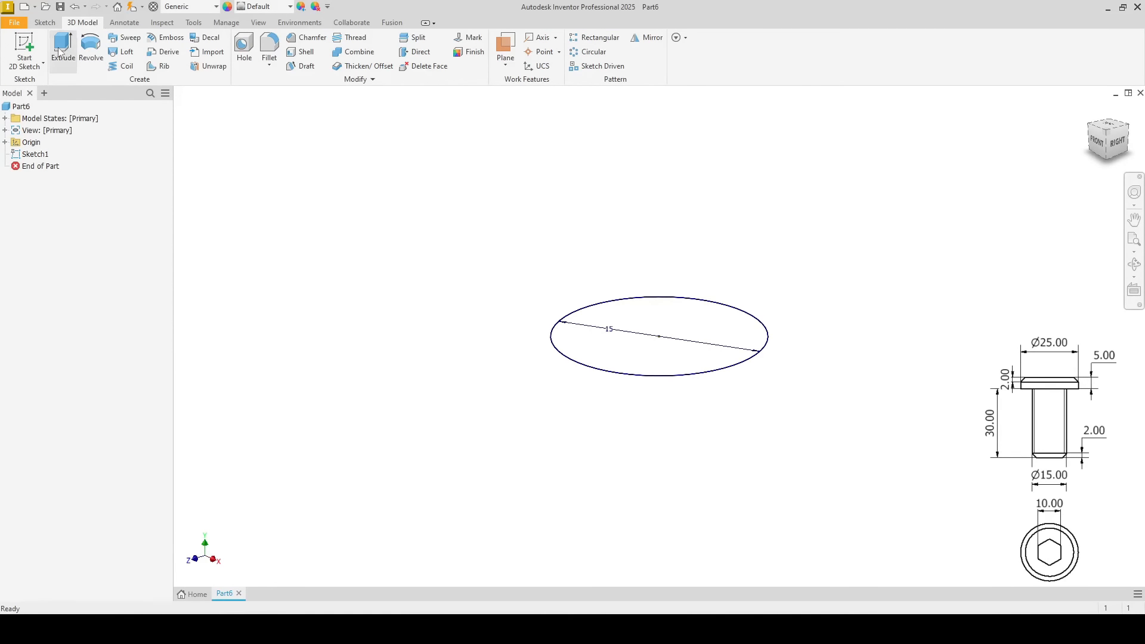
left_click_drag(277, 230, 132, 229)
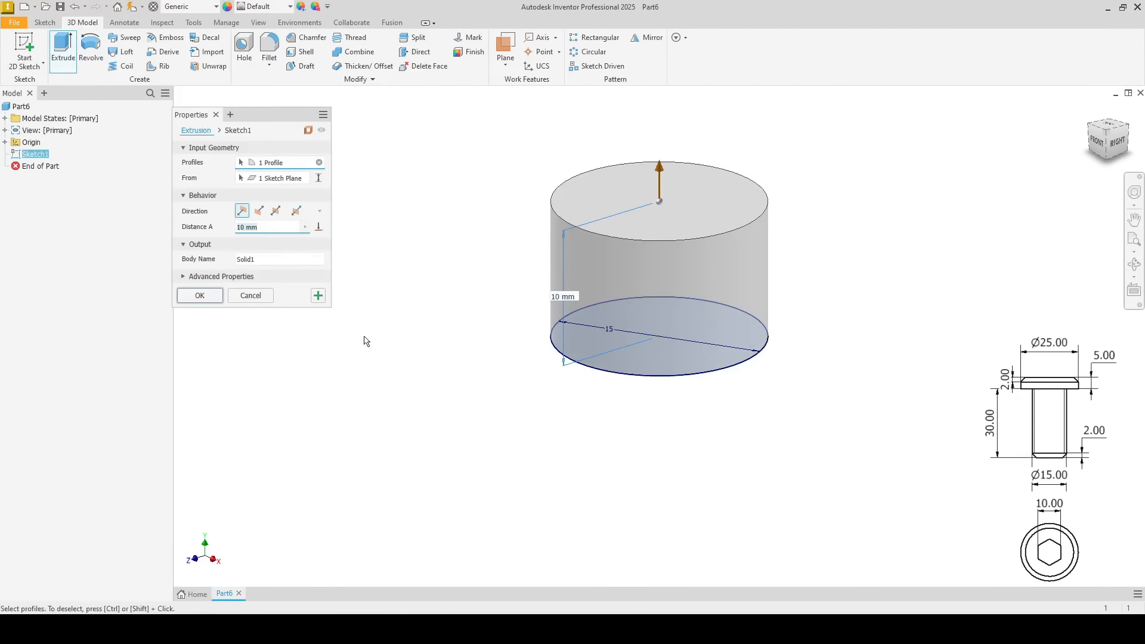
type("30")
key("Return")
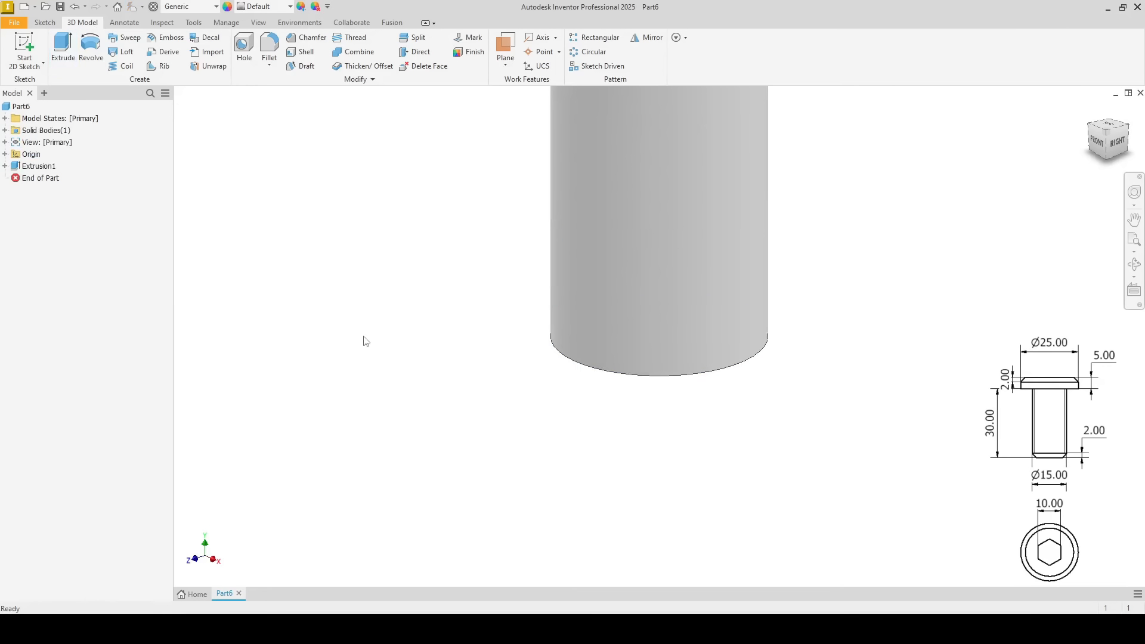
middle_click(406, 338)
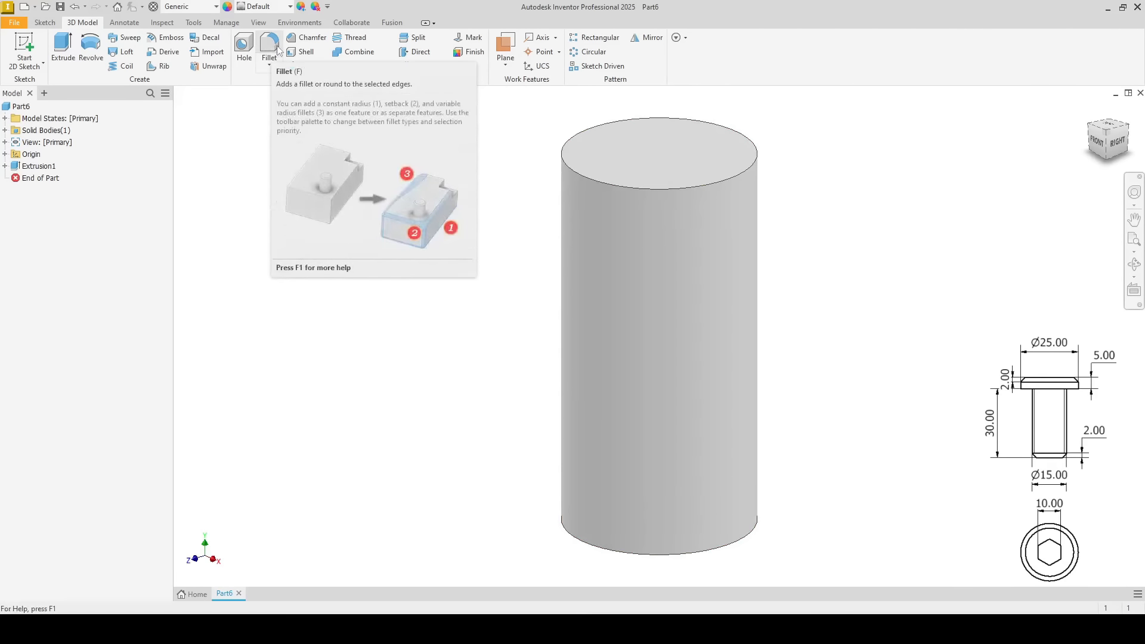
Step: Chamfer the bottom circular edge of the shank by 2 mm
left_click(311, 41)
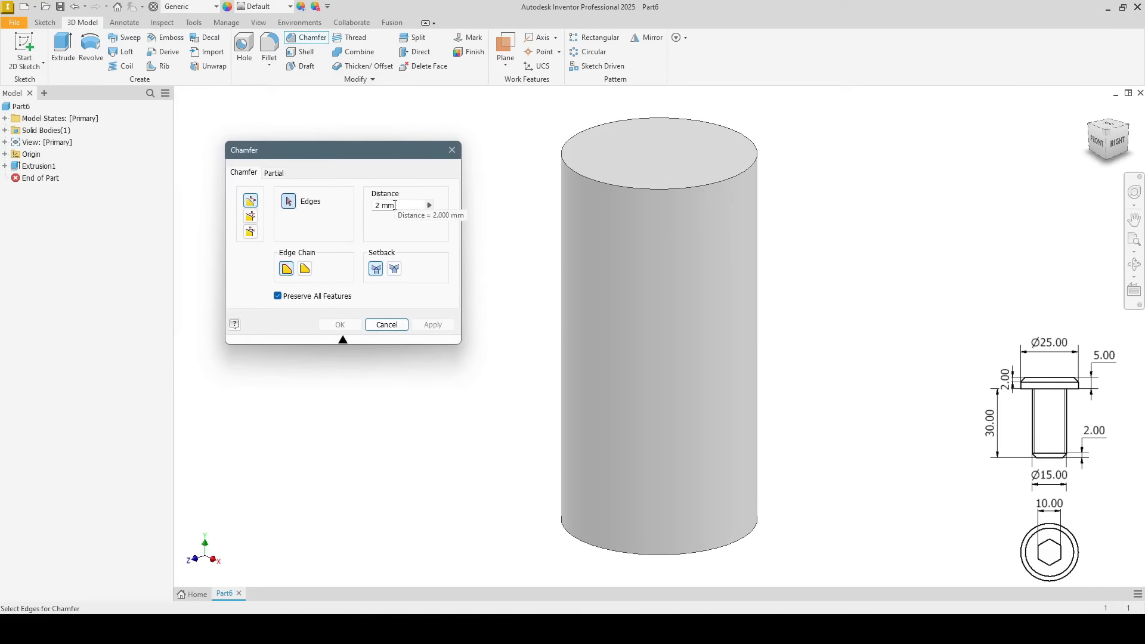
middle_click_drag(491, 478, 478, 414, "shift")
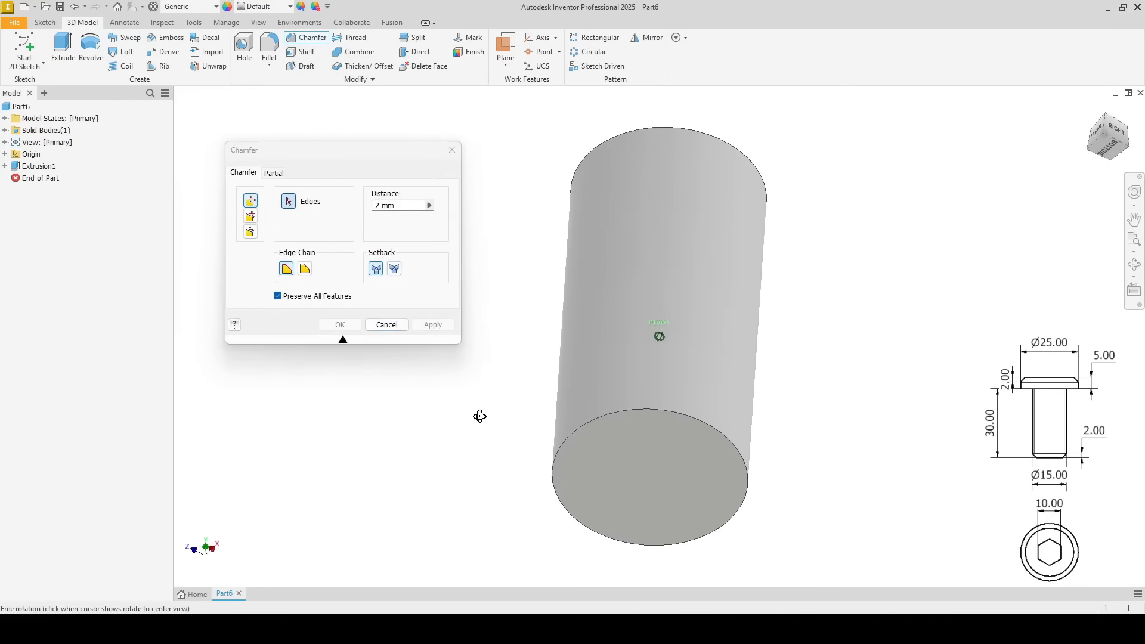
left_click(585, 425)
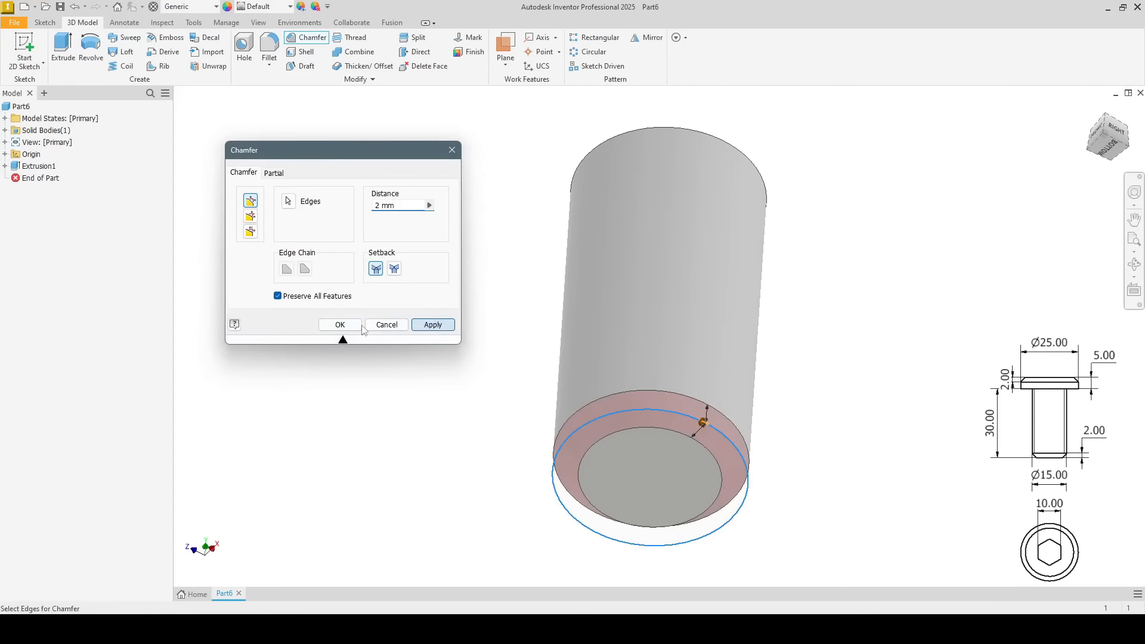
left_click(345, 327)
Step: Sketch a 25 mm diameter circle centred on the shank's top face and finish the sketch
middle_click_drag(519, 381, 884, 231, "shift")
mouse_move(1034, 145)
middle_mouse_down("shift")
mouse_move(1098, 146)
mouse_move(776, 251)
mouse_move(659, 336)
mouse_move(949, 192)
middle_mouse_up("shift")
mouse_move(842, 207)
middle_mouse_down("shift")
mouse_move(825, 209)
mouse_move(831, 222)
middle_mouse_up("shift")
left_click(659, 187)
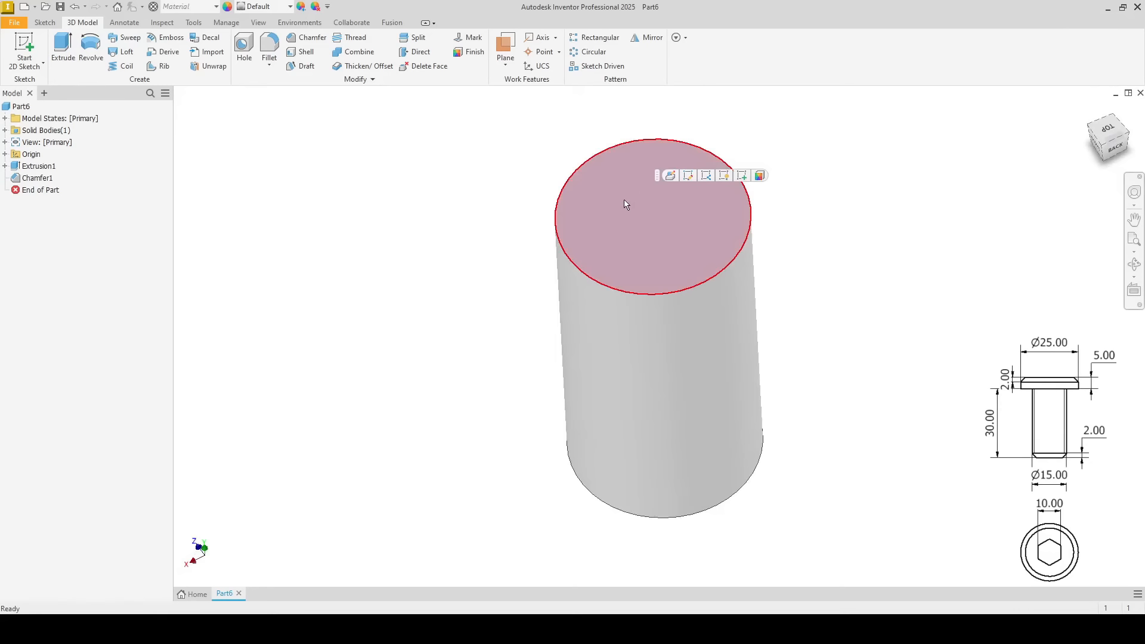
left_click(743, 176)
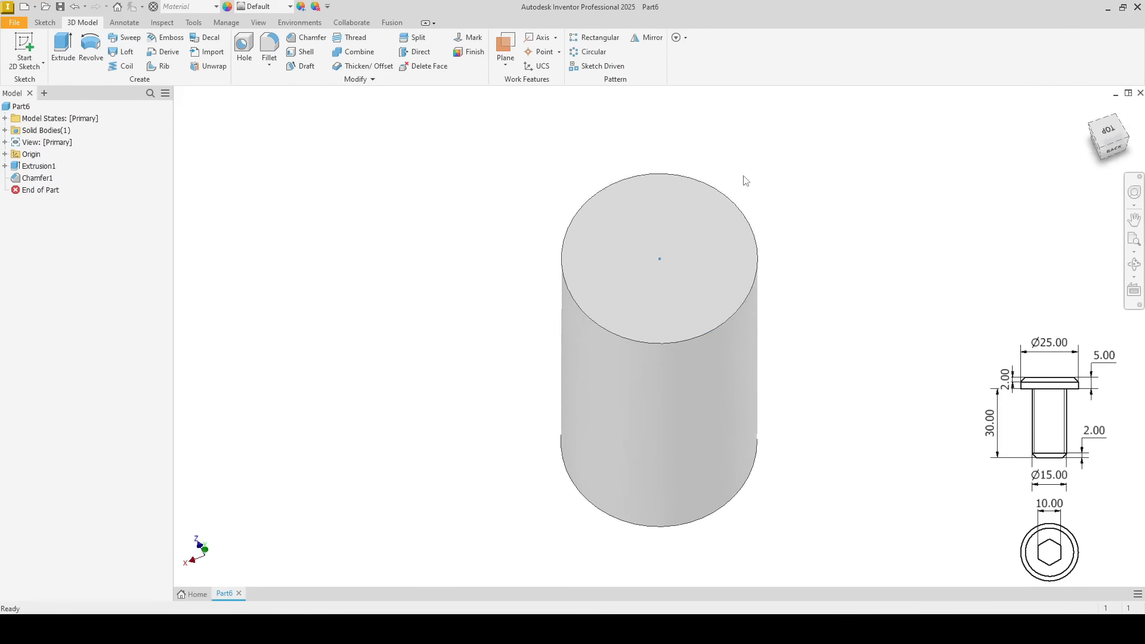
left_click(96, 52)
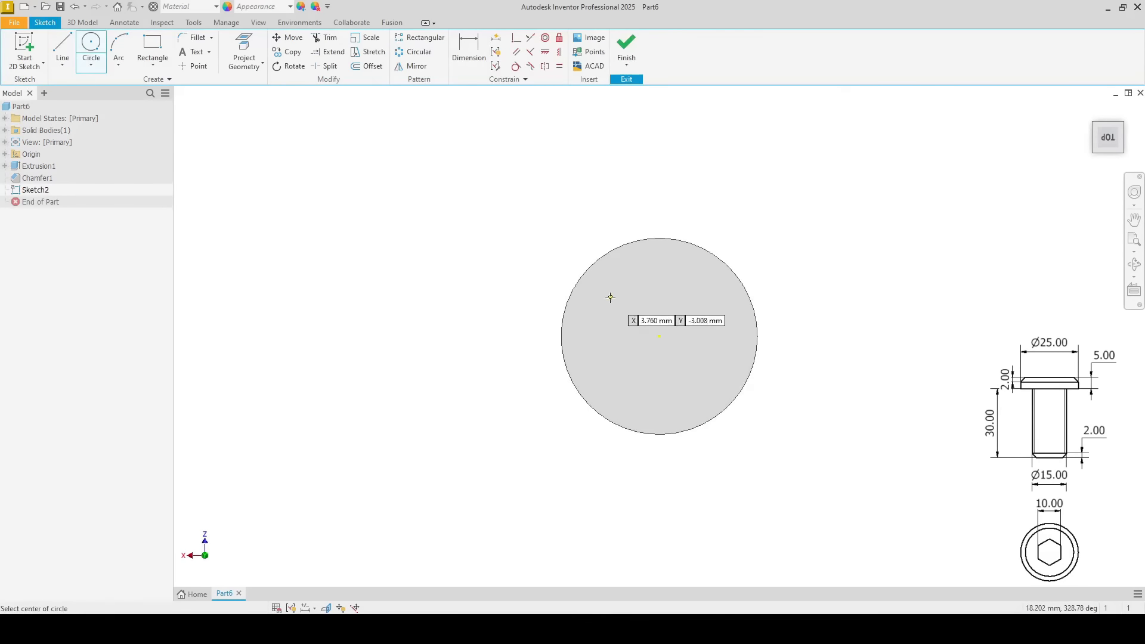
left_click(659, 336)
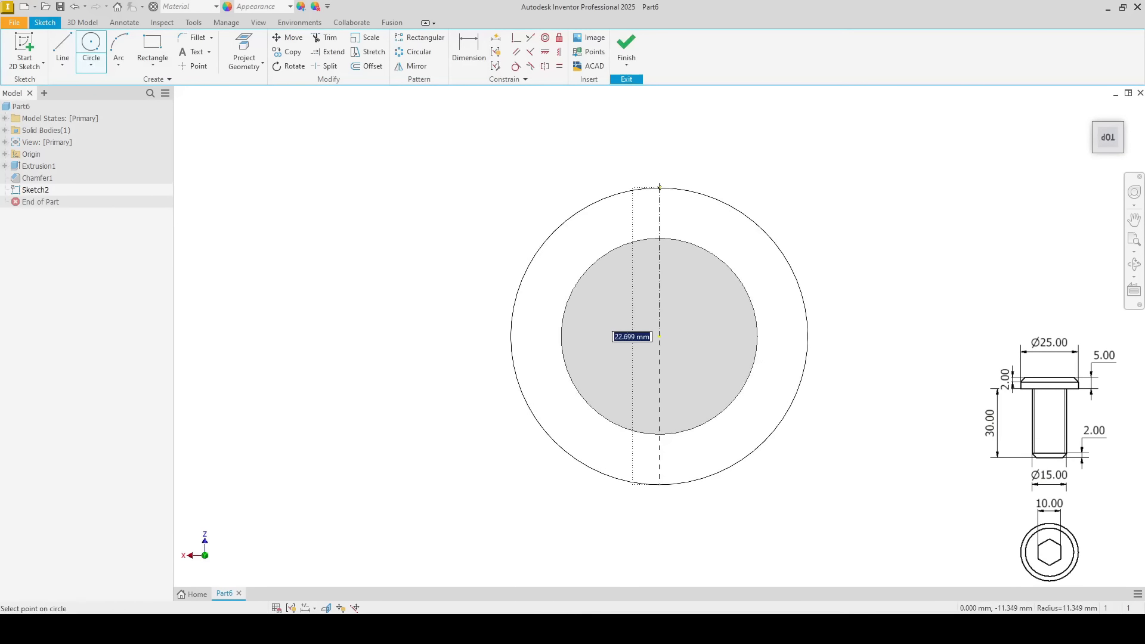
type("25")
key("Return")
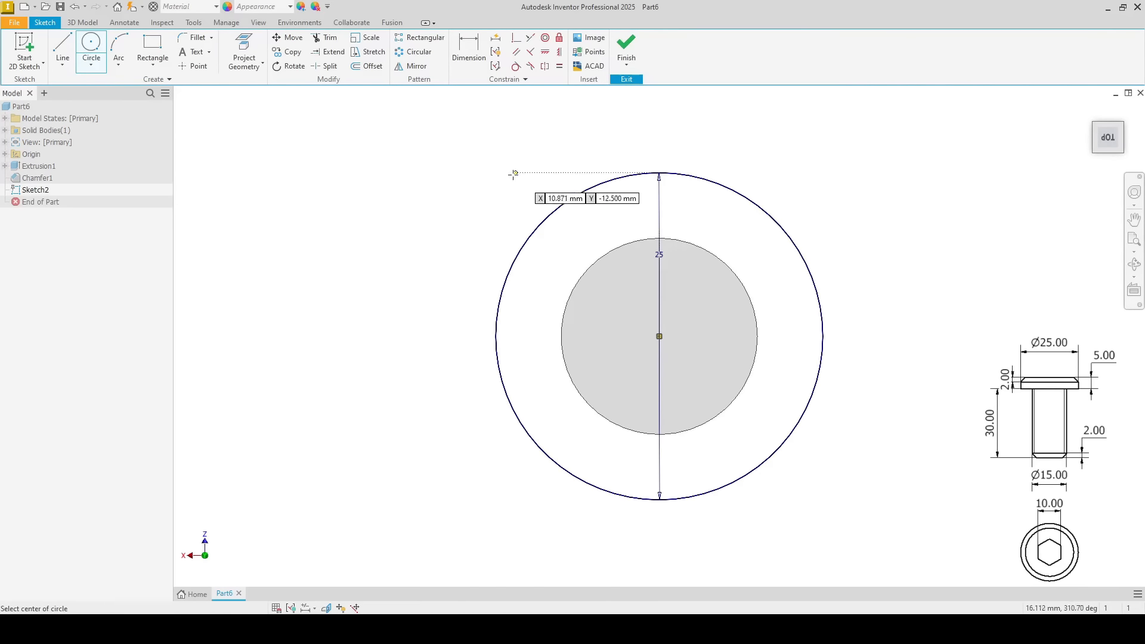
right_click(396, 159)
left_click(437, 164)
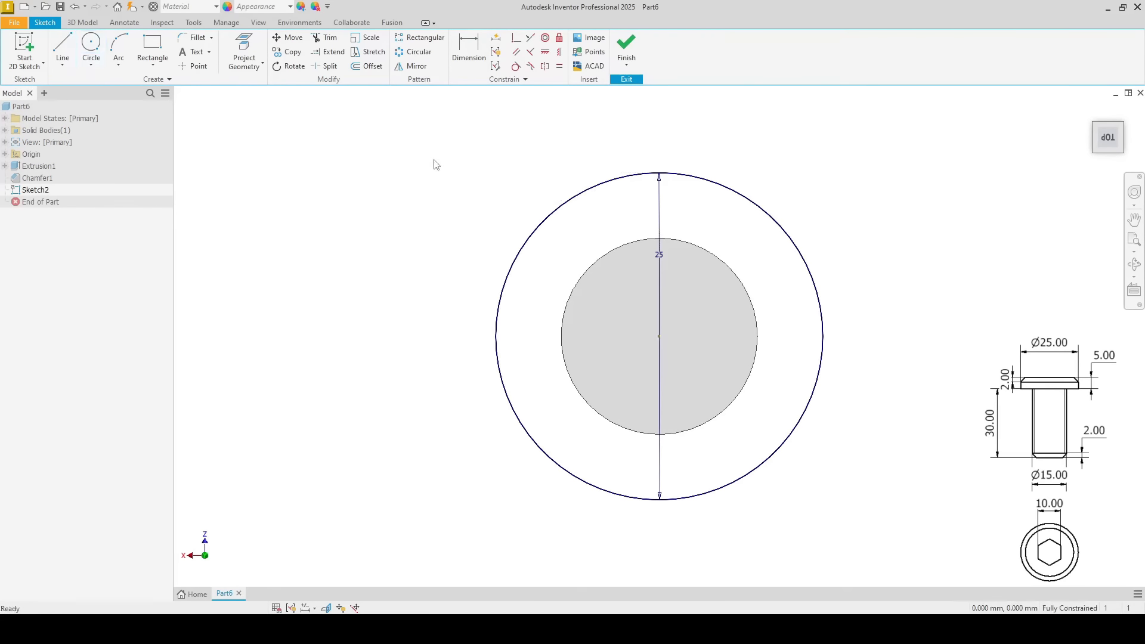
left_click(626, 48)
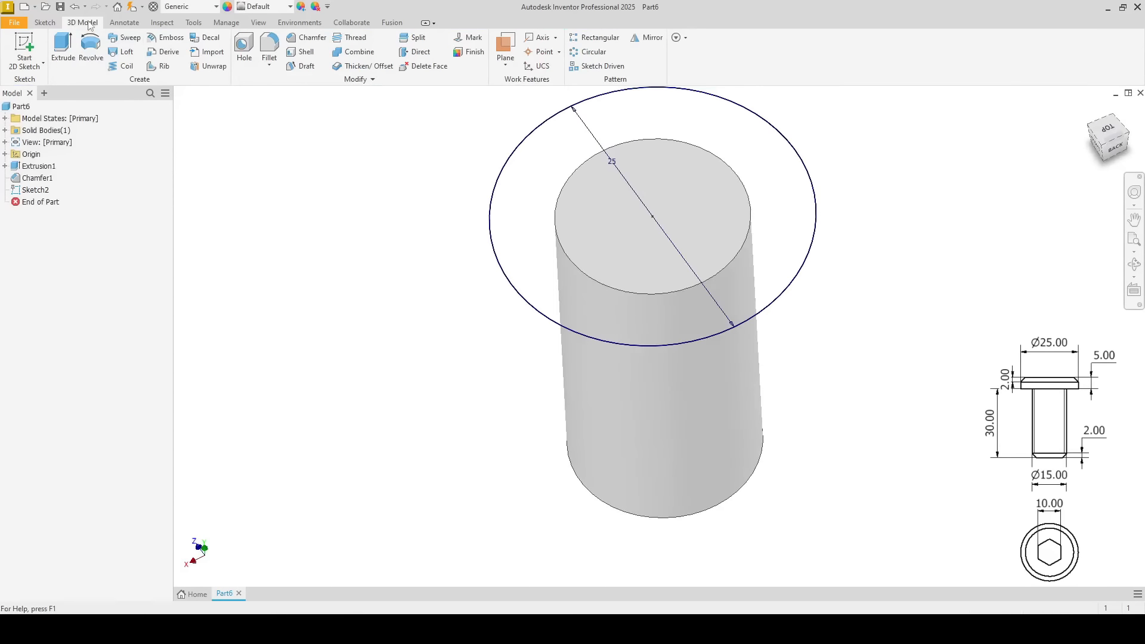
Step: Extrude the 25 mm circle upward by 5 mm, joined to the shank, to form the pin's head
left_click(63, 51)
middle_click_drag(411, 154, 451, 283)
scroll(452, 282, "down", 4)
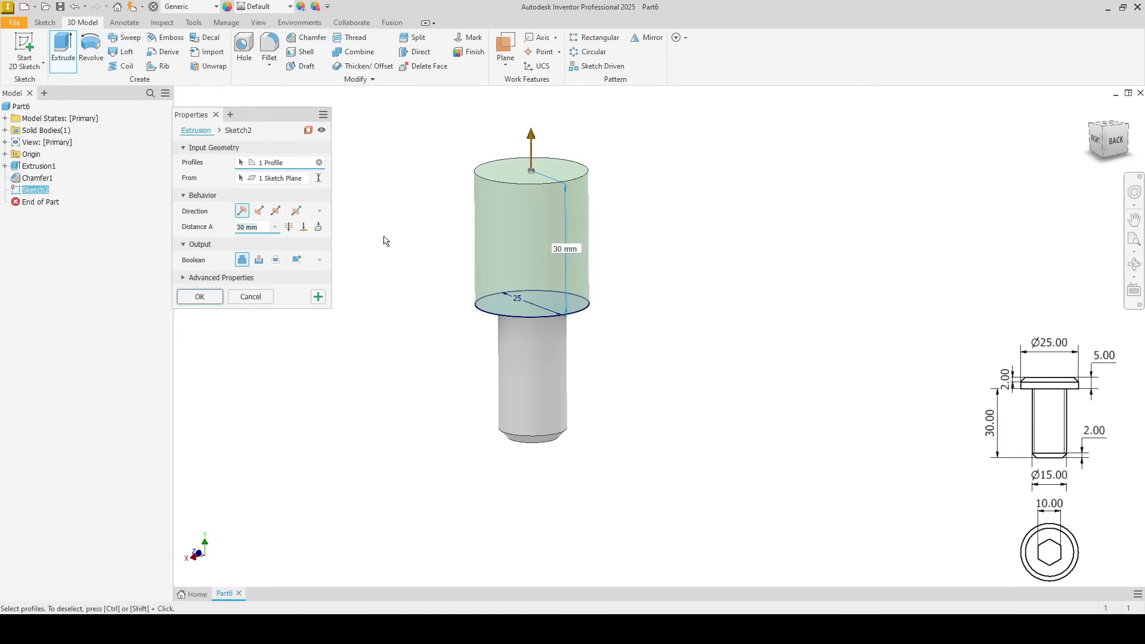
key("Return")
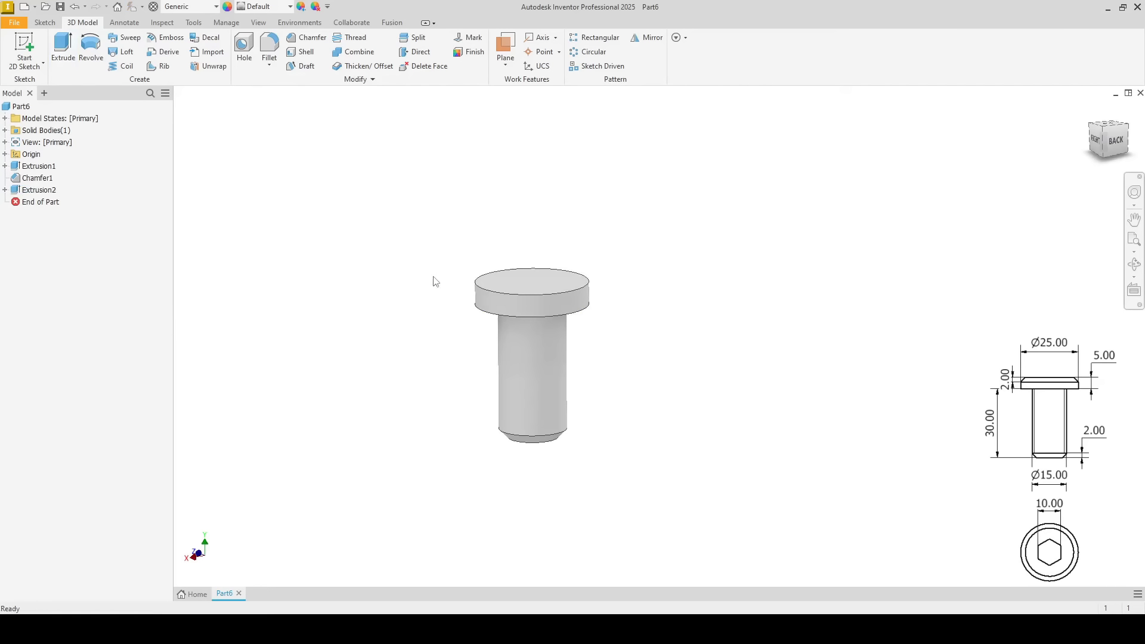
Step: Chamfer the top outer edge of the pin's head by 2 mm
key("ctrl+shift+k")
left_click(491, 291)
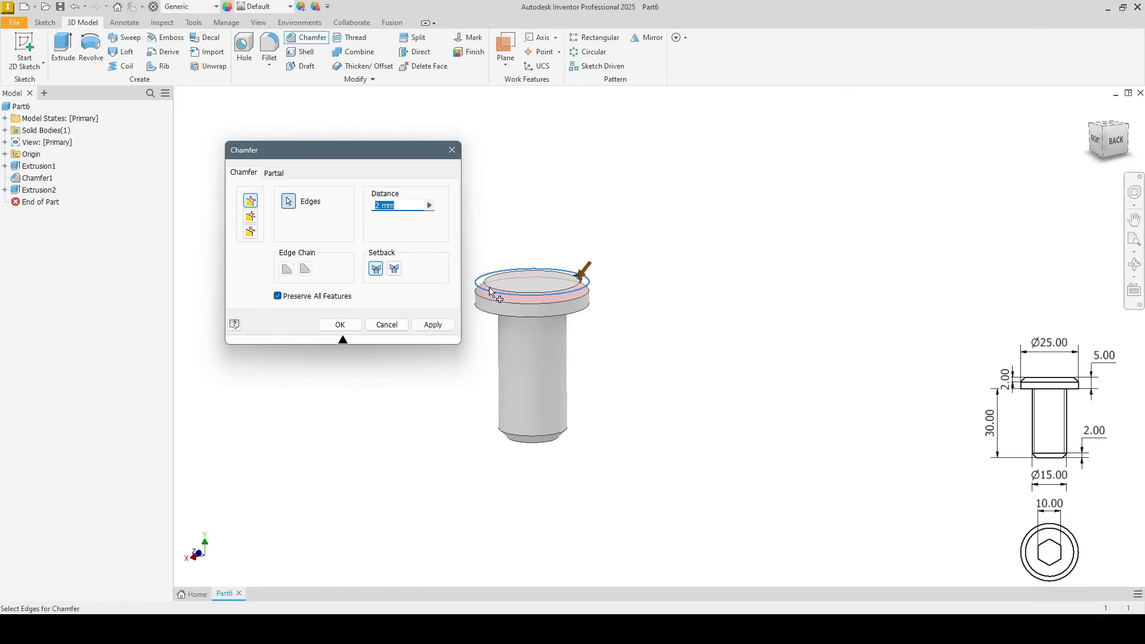
left_click(433, 325)
left_click(382, 327)
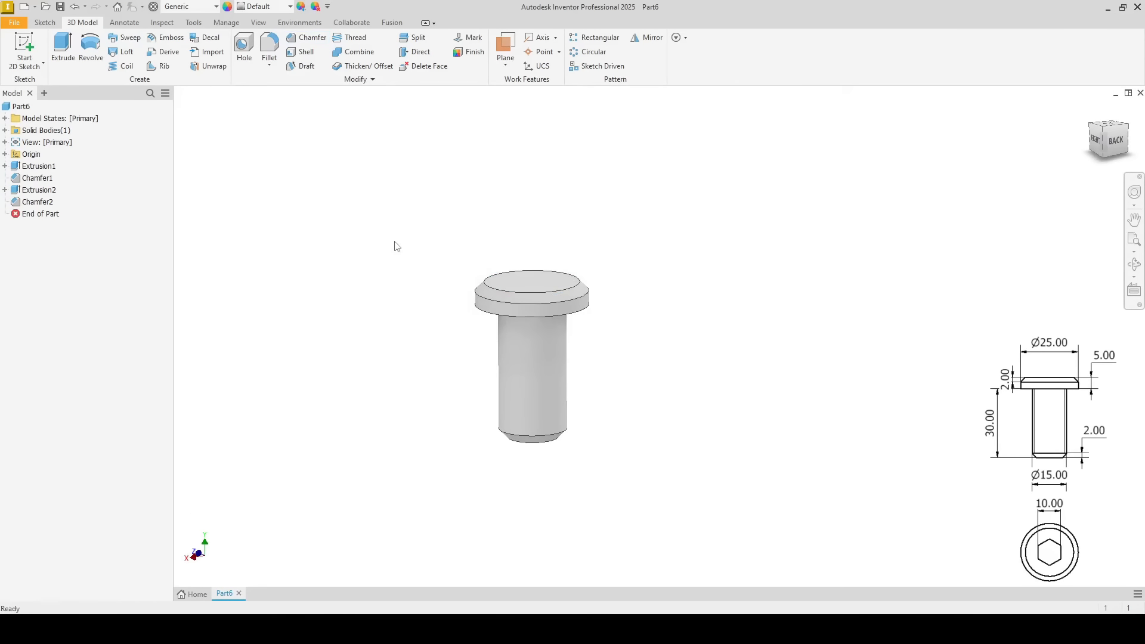
Step: Start a thread on the shank's cylindrical face with the ISO Metric profile type and M15x1.5 designation
middle_click_drag(394, 246, 370, 223)
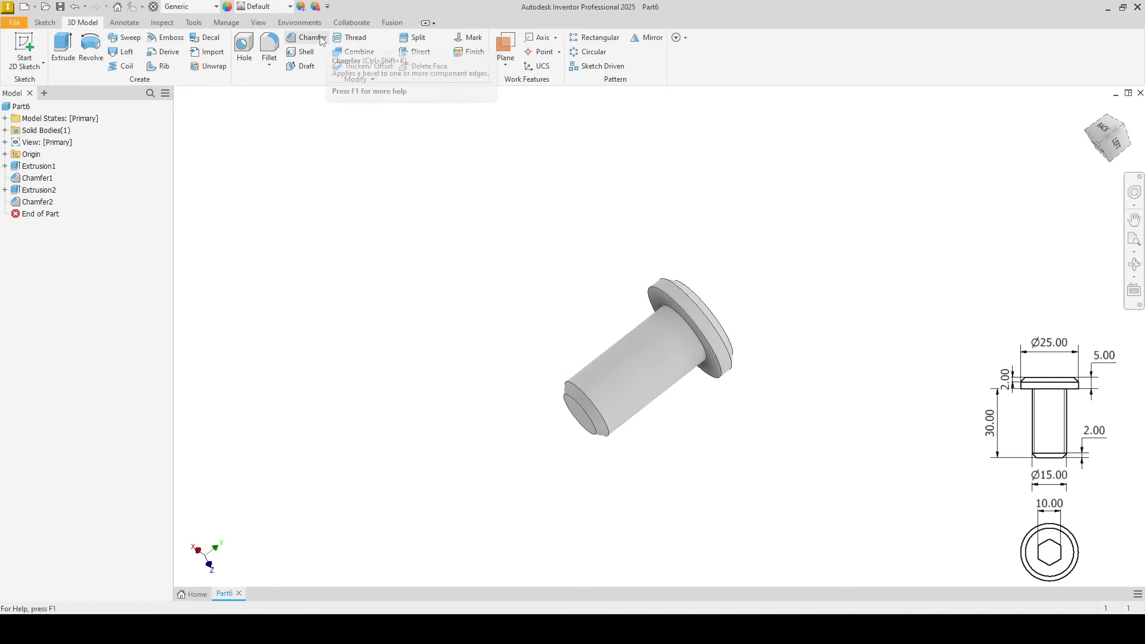
left_click(358, 41)
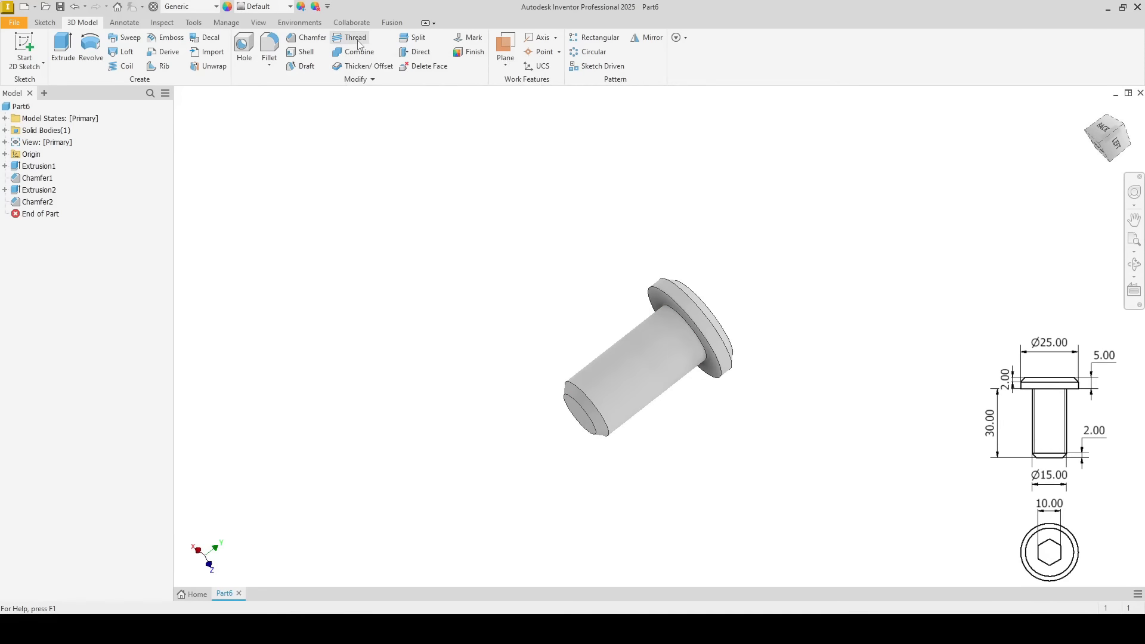
left_click_drag(309, 112, 454, 188)
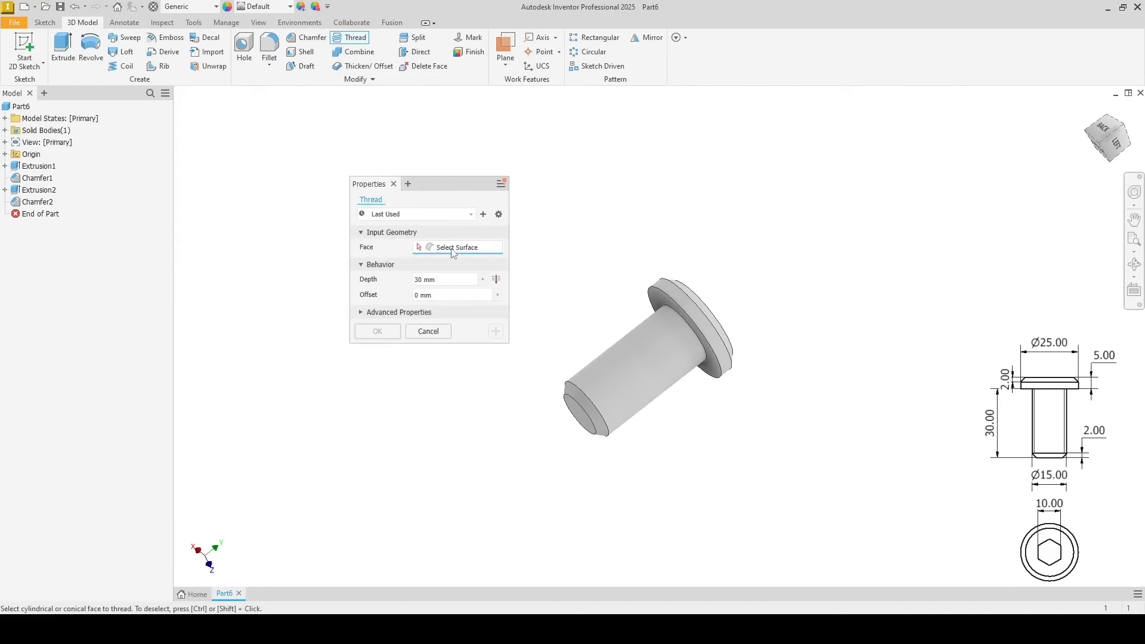
left_click(633, 375)
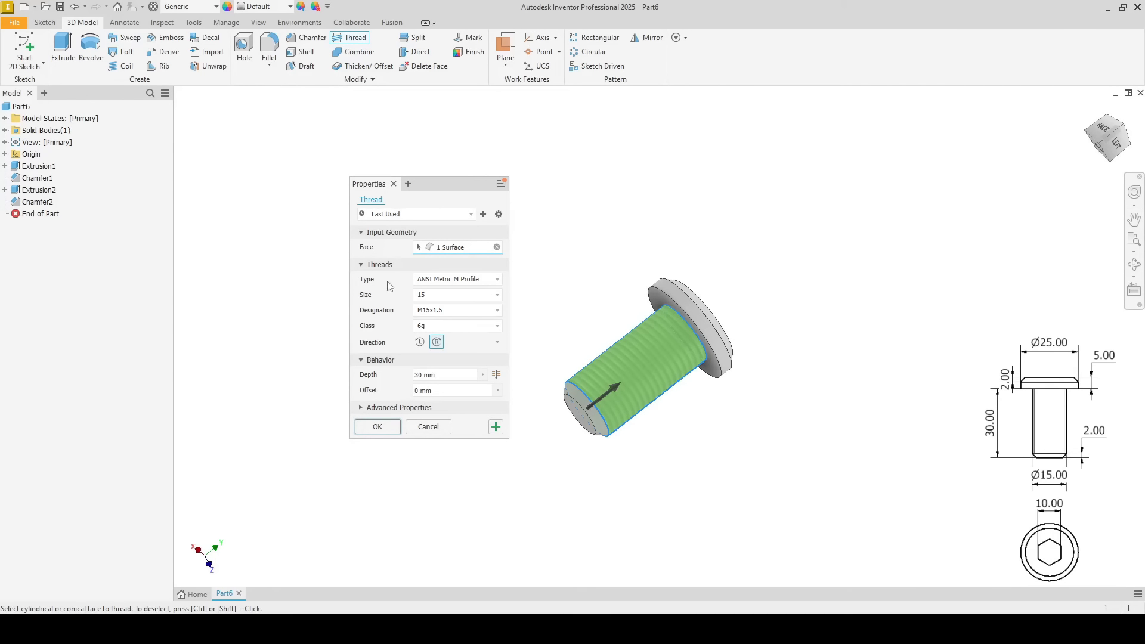
left_click(458, 285)
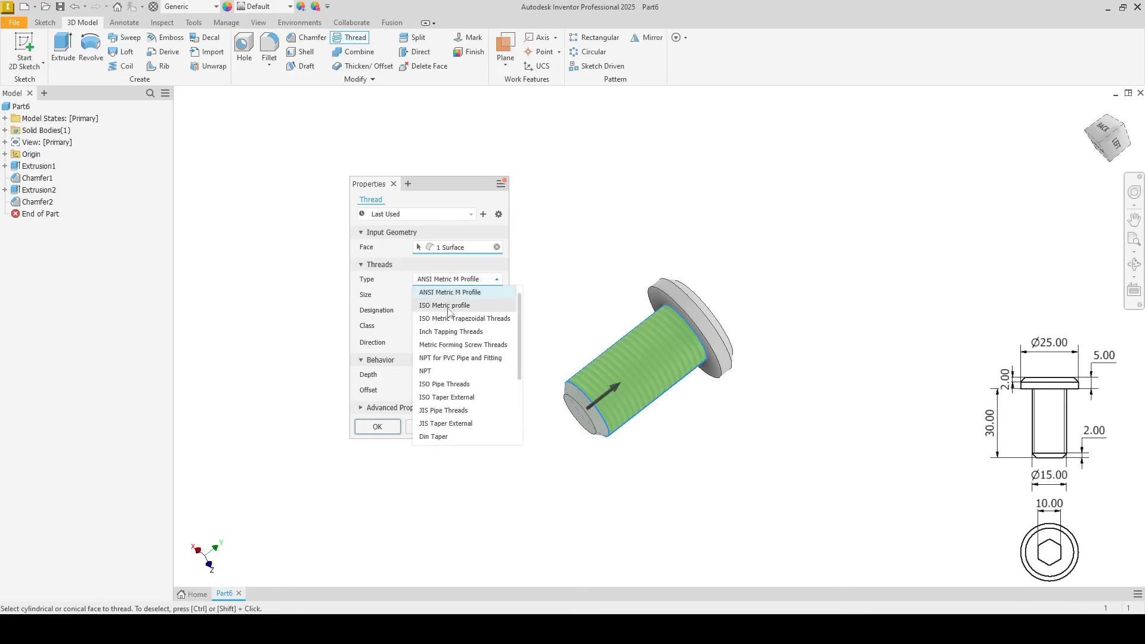
left_click(448, 306)
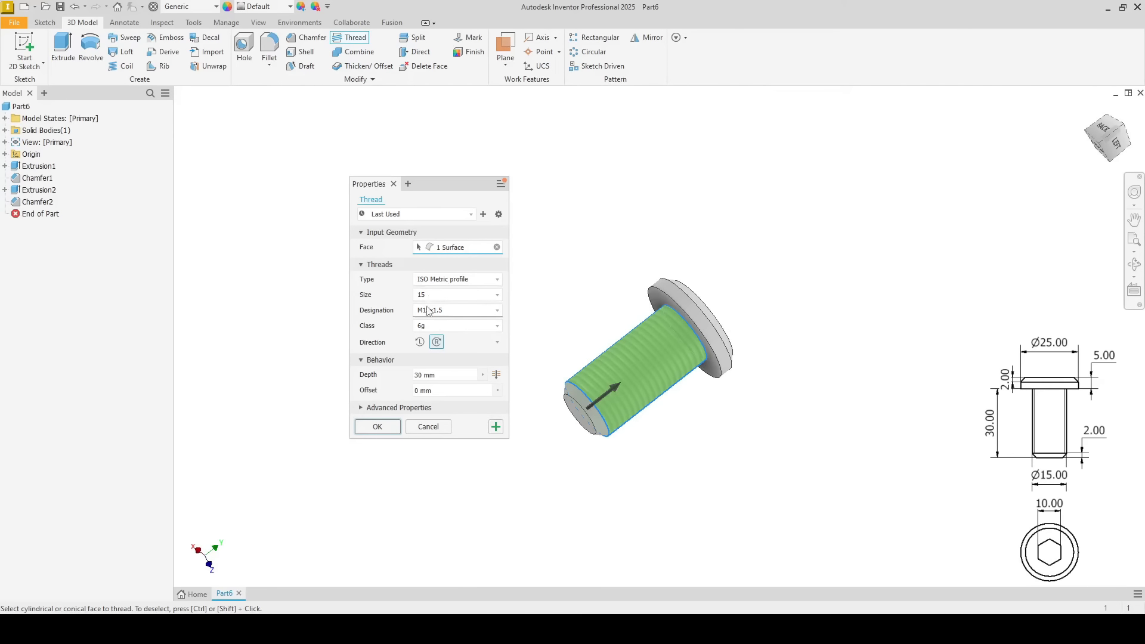
left_click(445, 311)
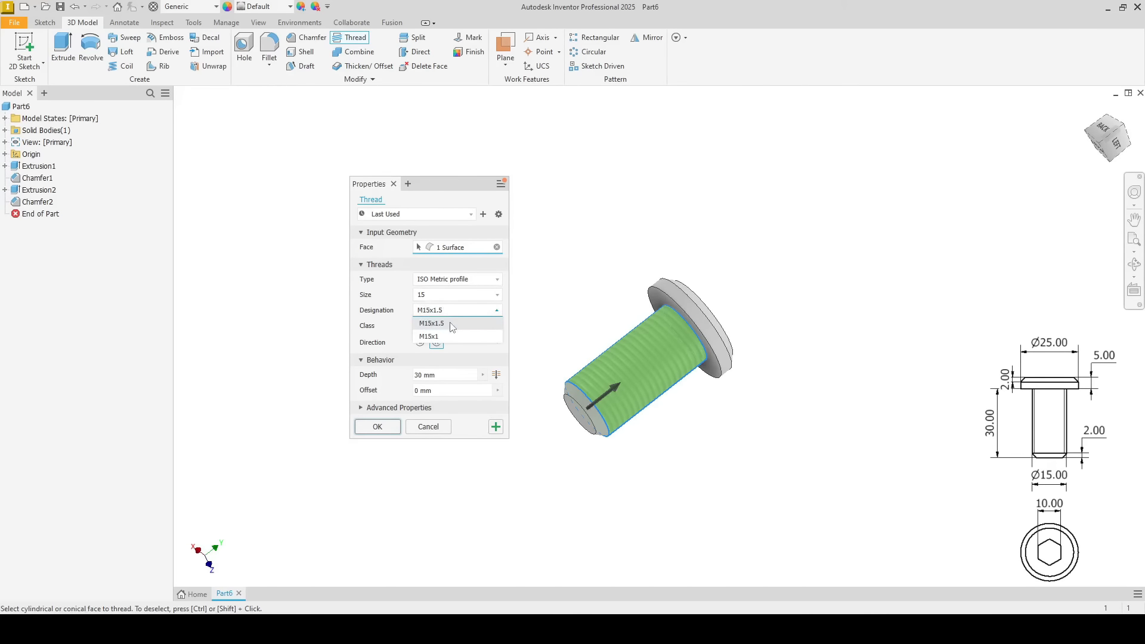
left_click(448, 325)
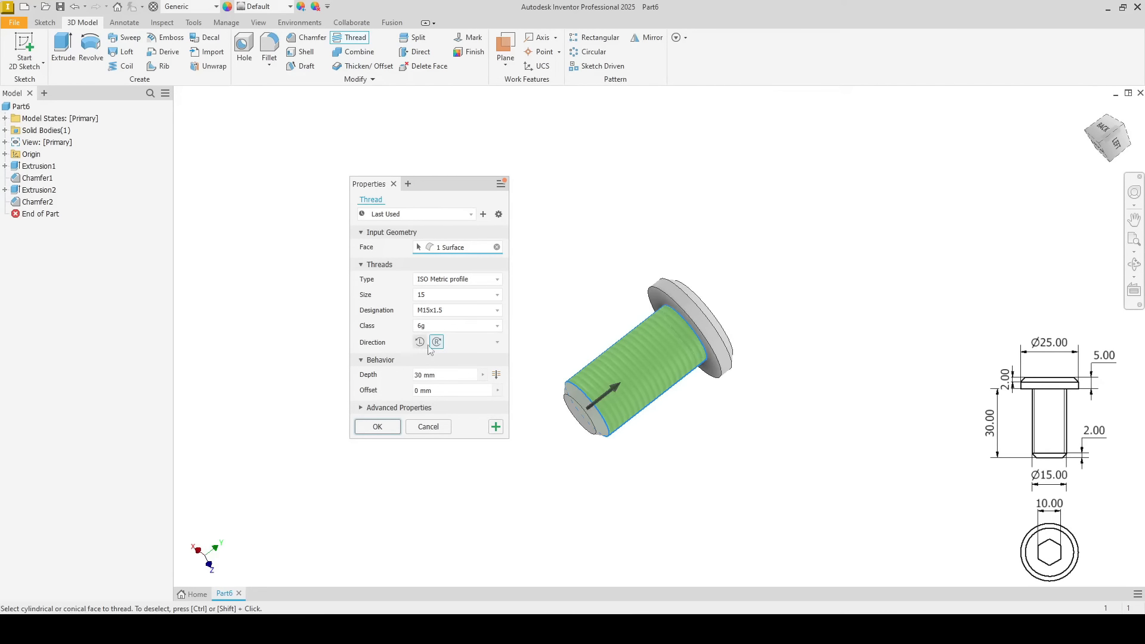
Step: Set the thread depth to 20 mm and create the thread on the shank
left_click(420, 343)
left_click(436, 343)
left_click(423, 375)
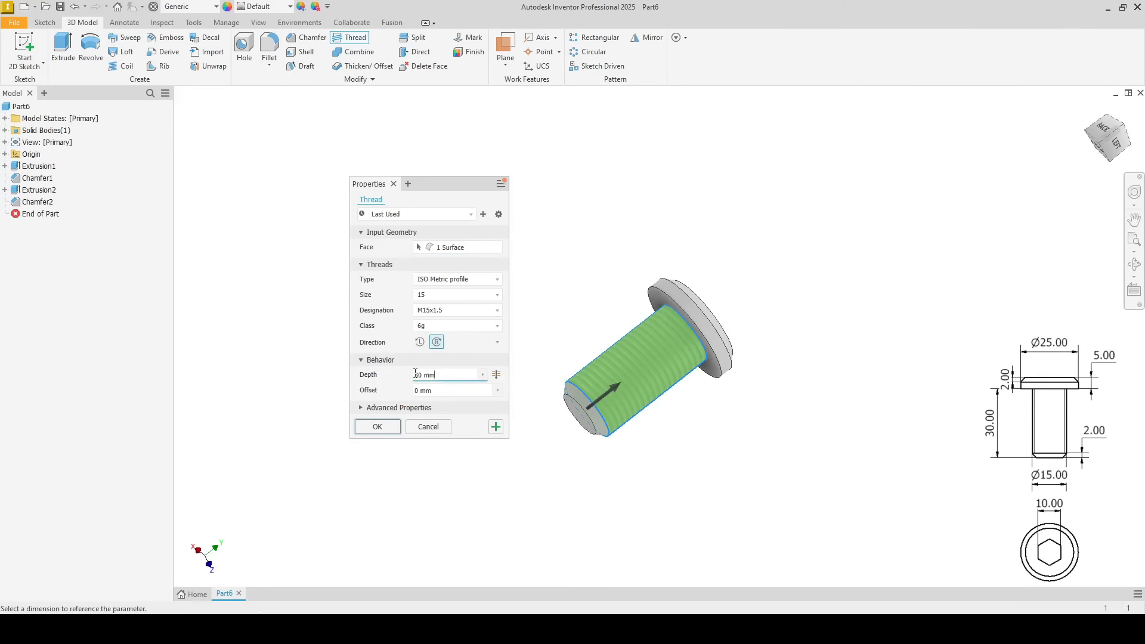
type("20")
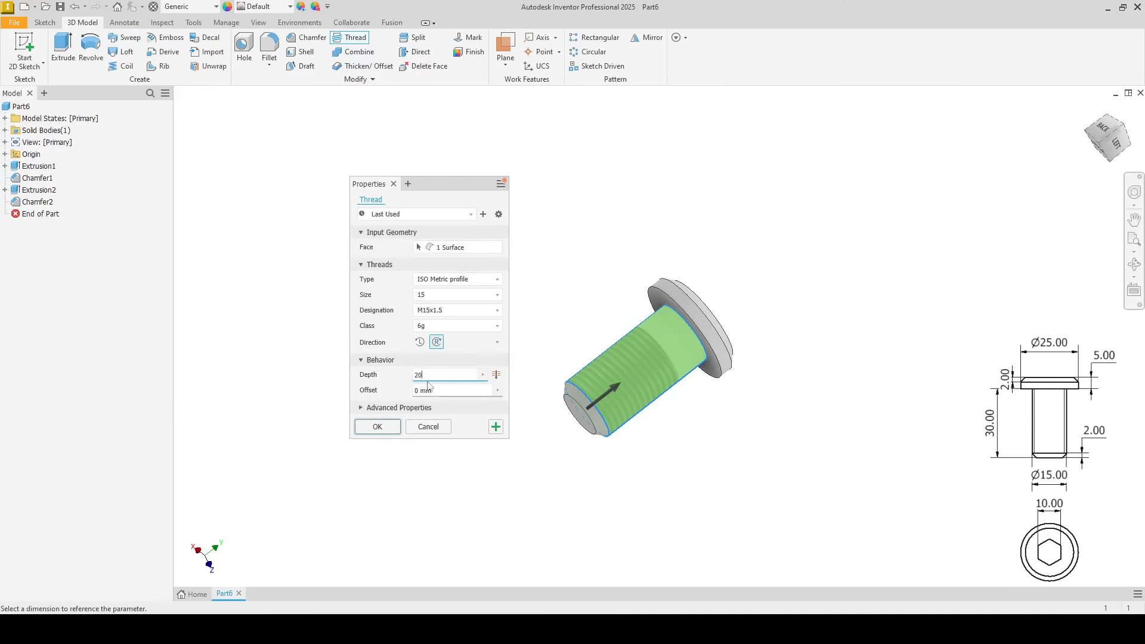
left_click(384, 429)
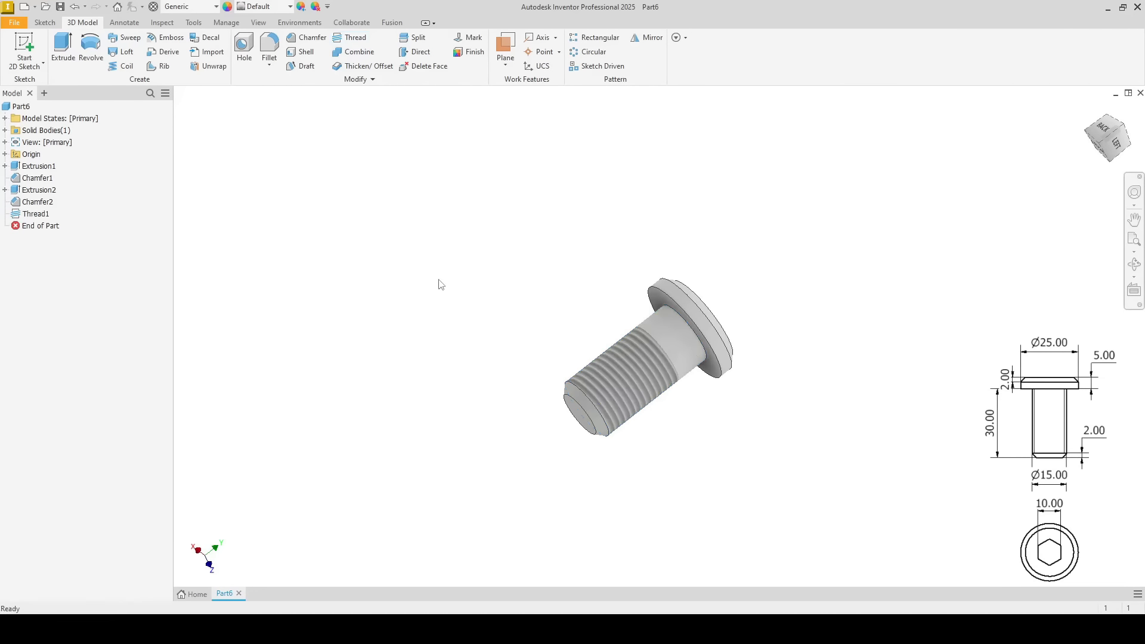
Step: Sketch a six-sided polygon about 32 mm across flats, centred on the top face of the pin's head, with one corner straight above the centre
middle_click_drag(552, 281, 554, 326, "shift")
left_click(619, 323)
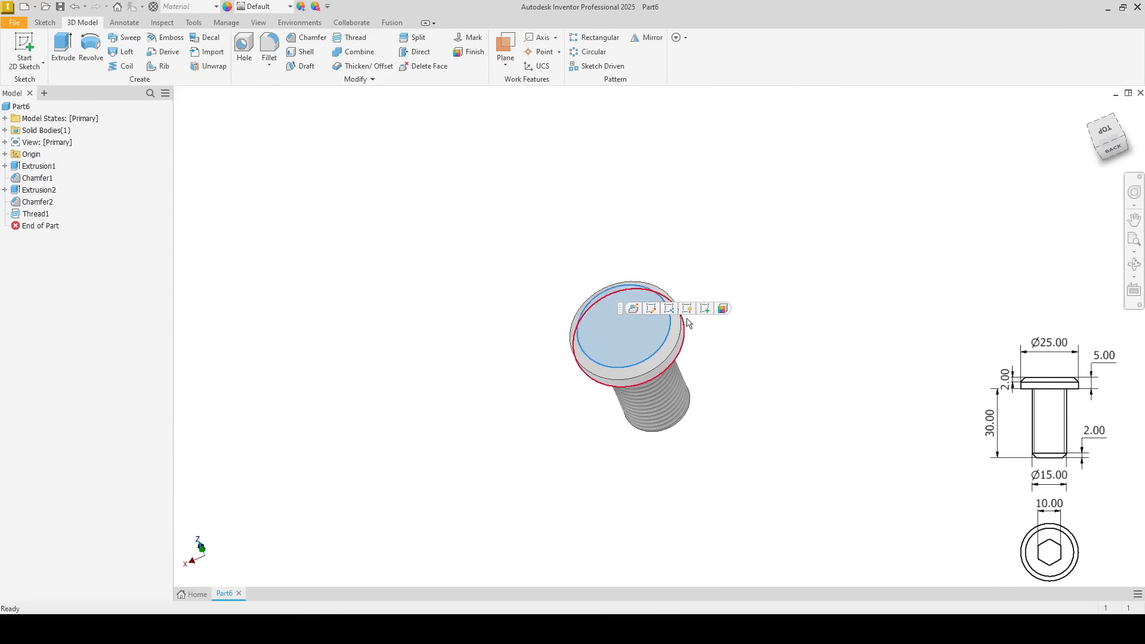
left_click(704, 309)
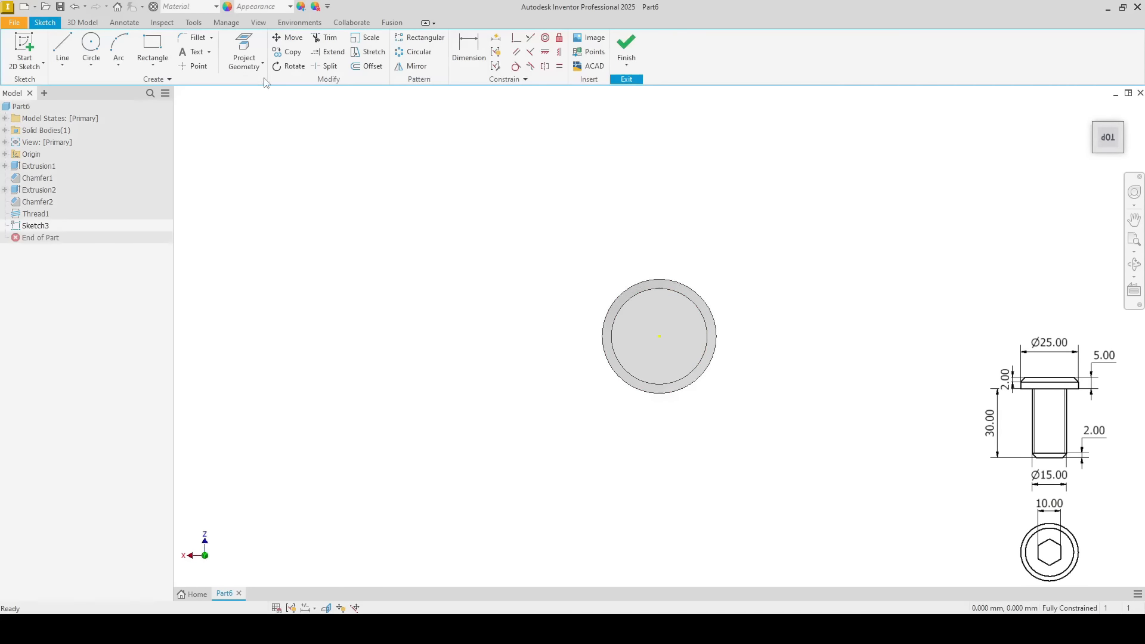
left_click(152, 67)
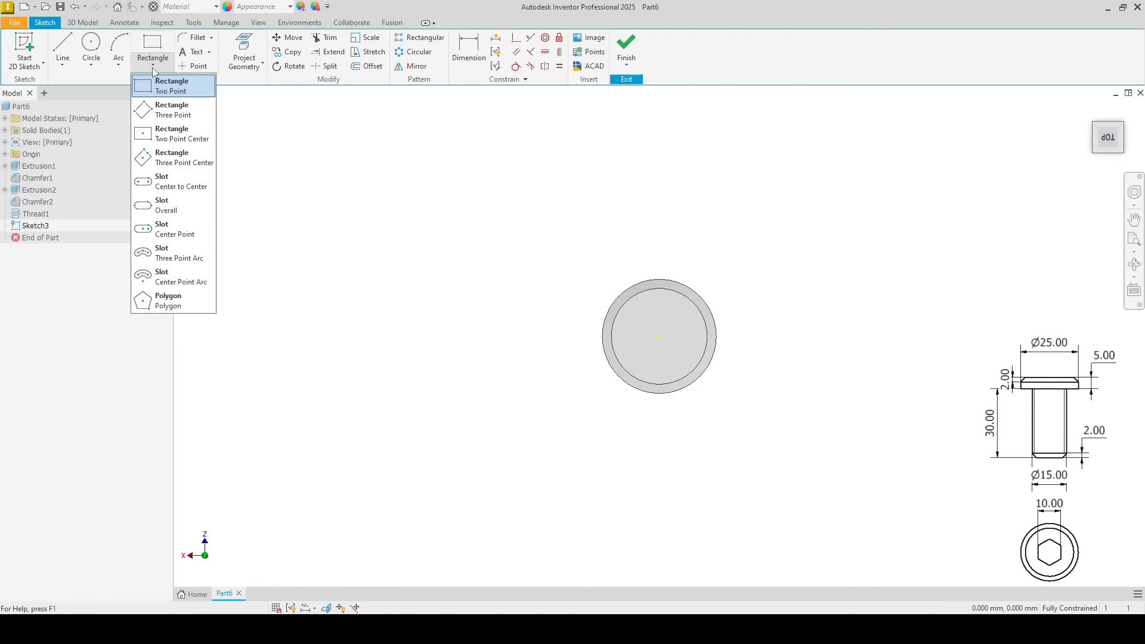
left_click(173, 301)
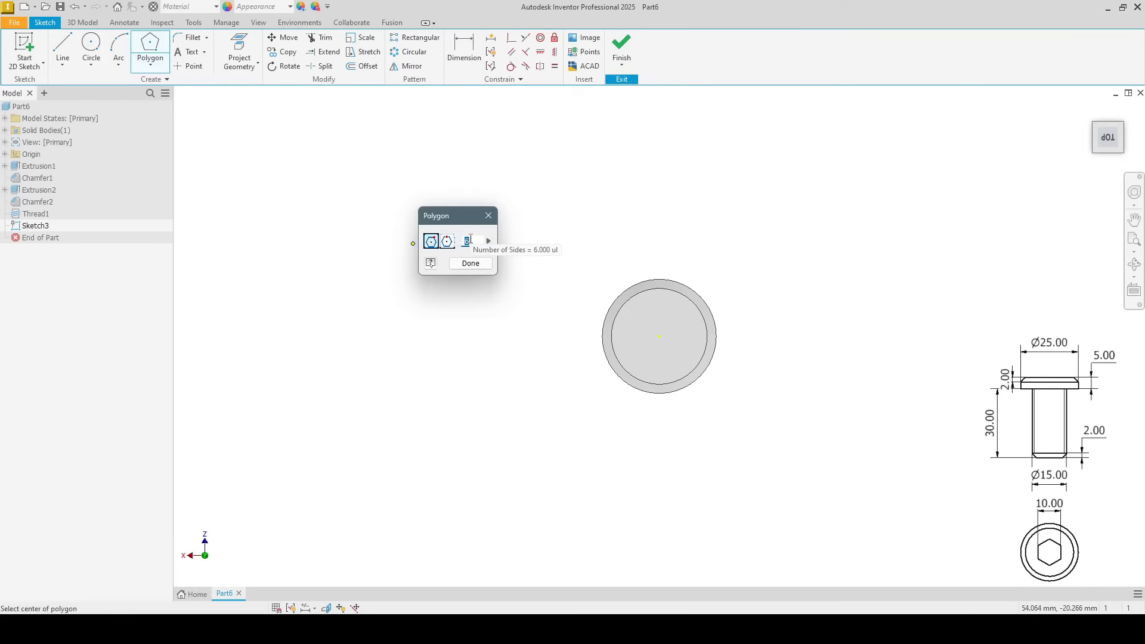
scroll(659, 334, "up", 3)
left_click(656, 336)
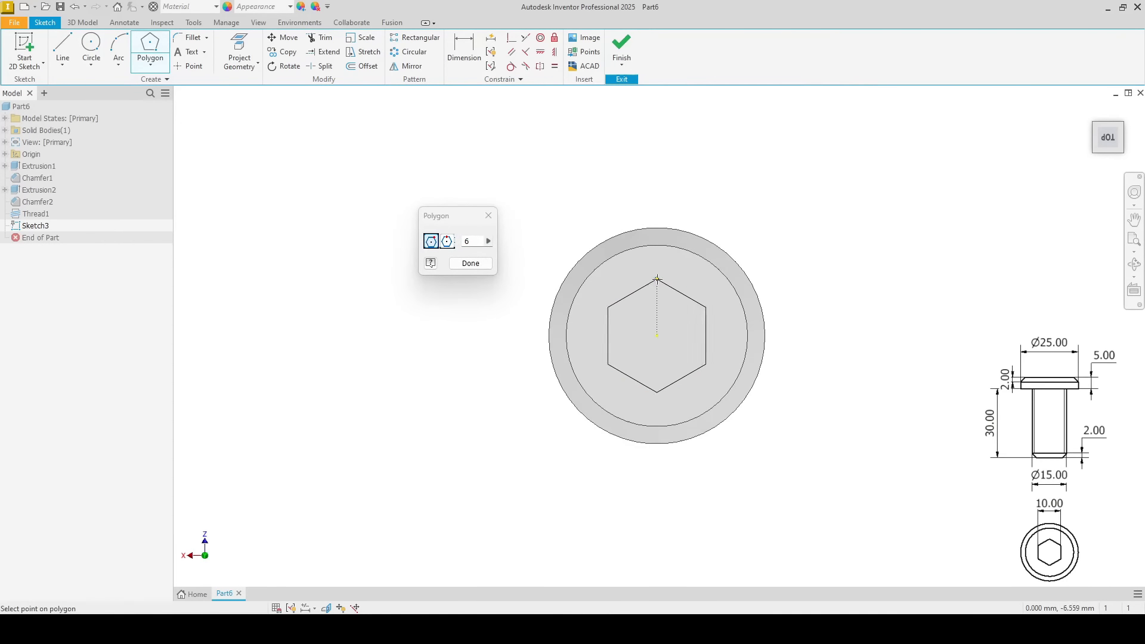
left_click(657, 178)
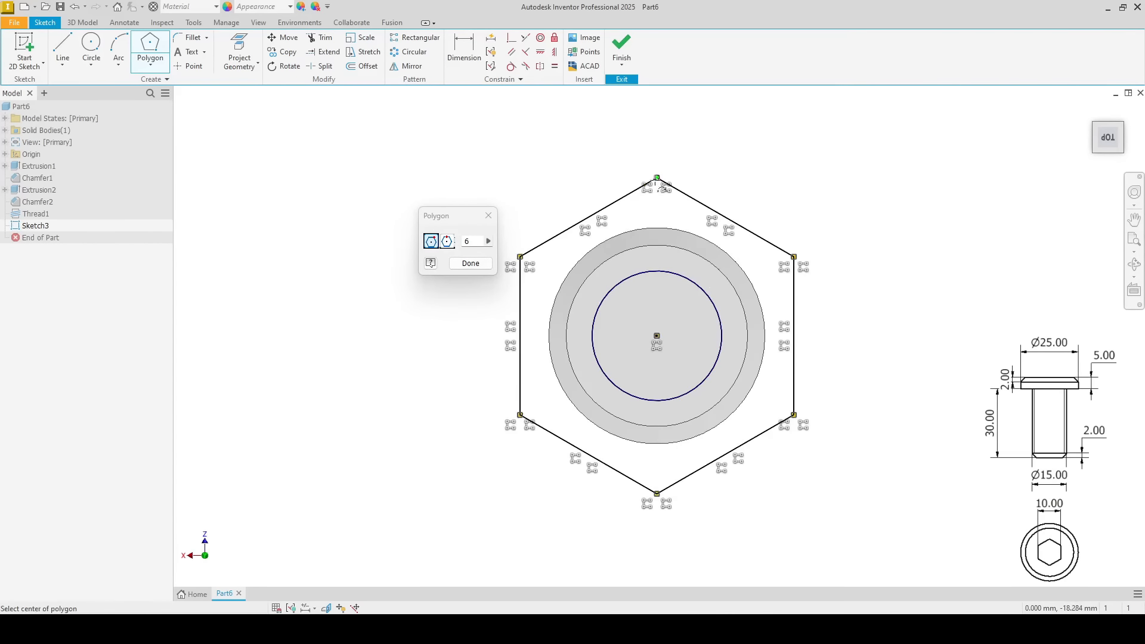
left_click(470, 265)
Step: Dimension the hexagon to 10 mm across its two vertical flats and finish the sketch
left_click(470, 45)
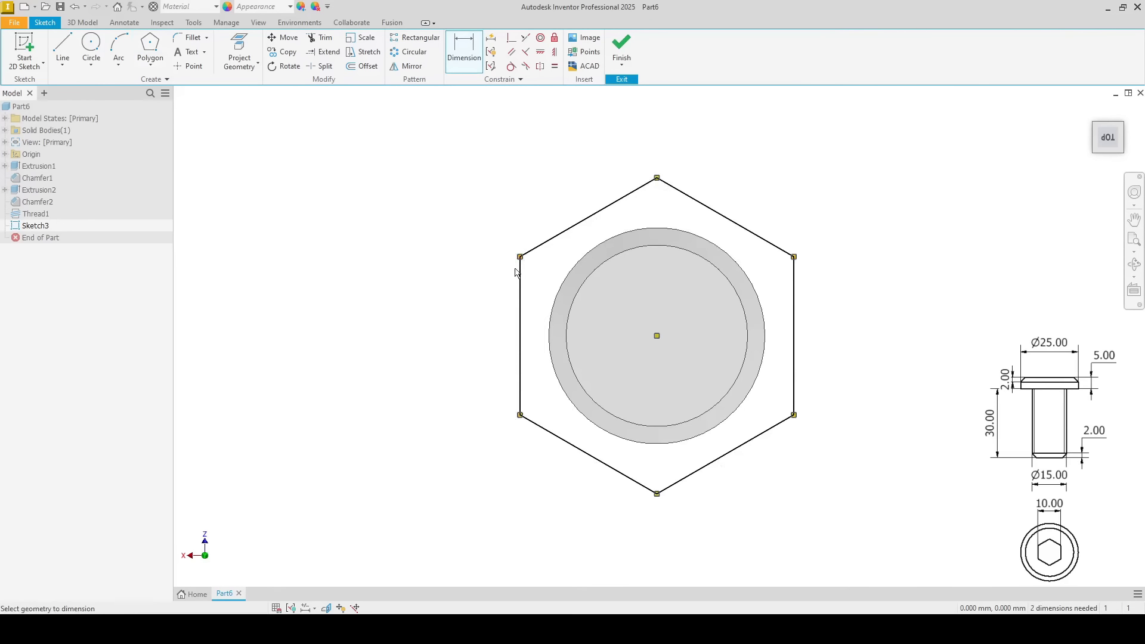
left_click(521, 295)
left_click(793, 296)
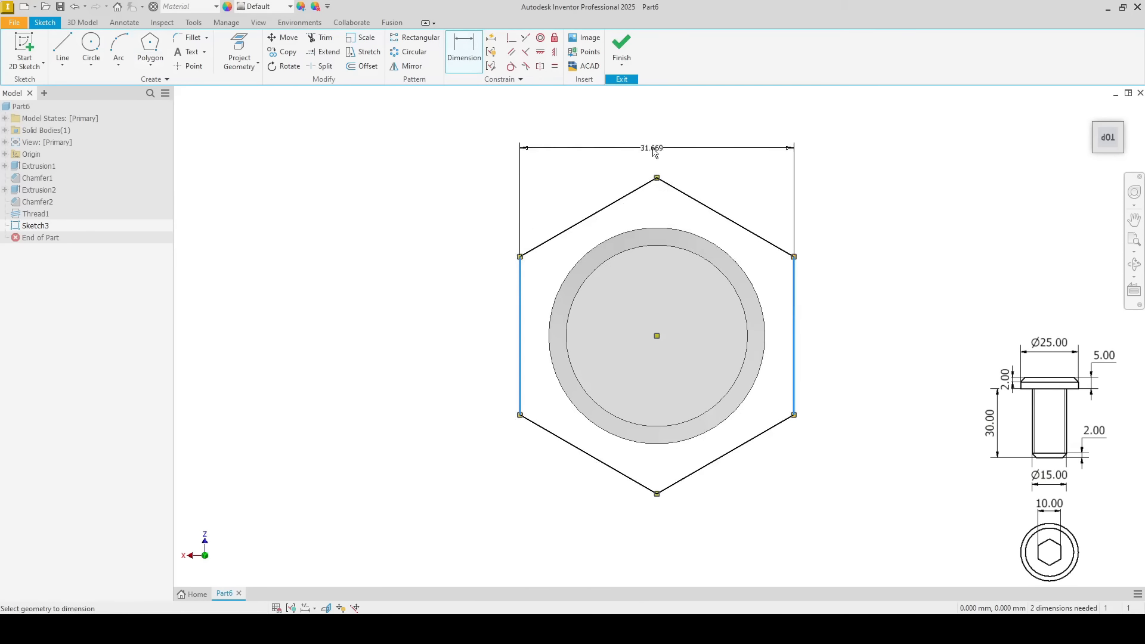
left_click(658, 138)
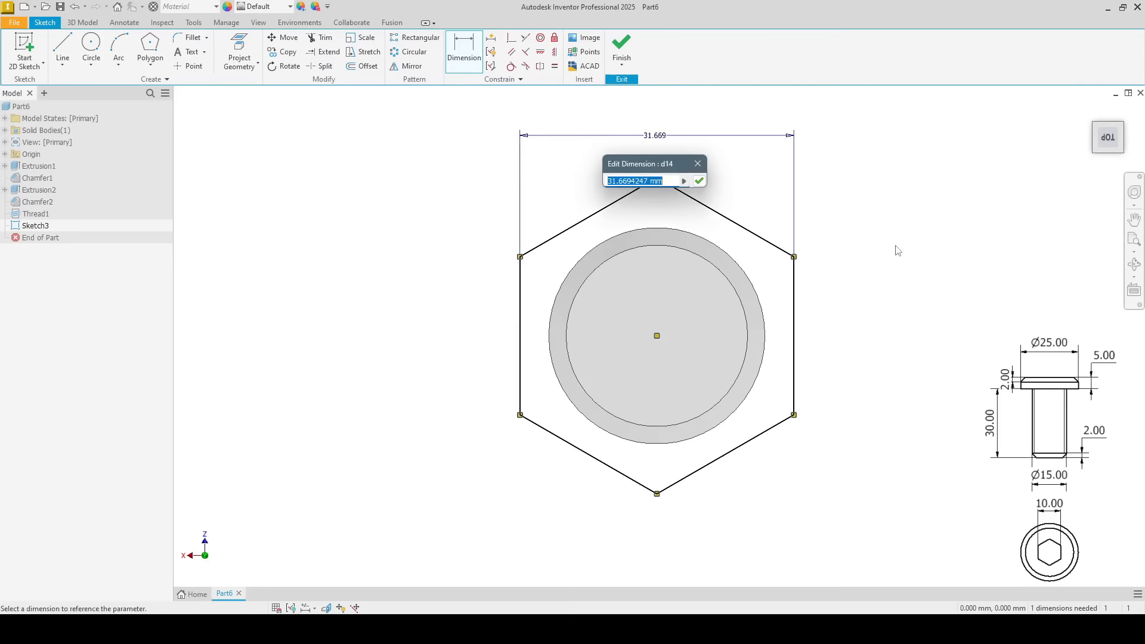
type("10")
key("Return")
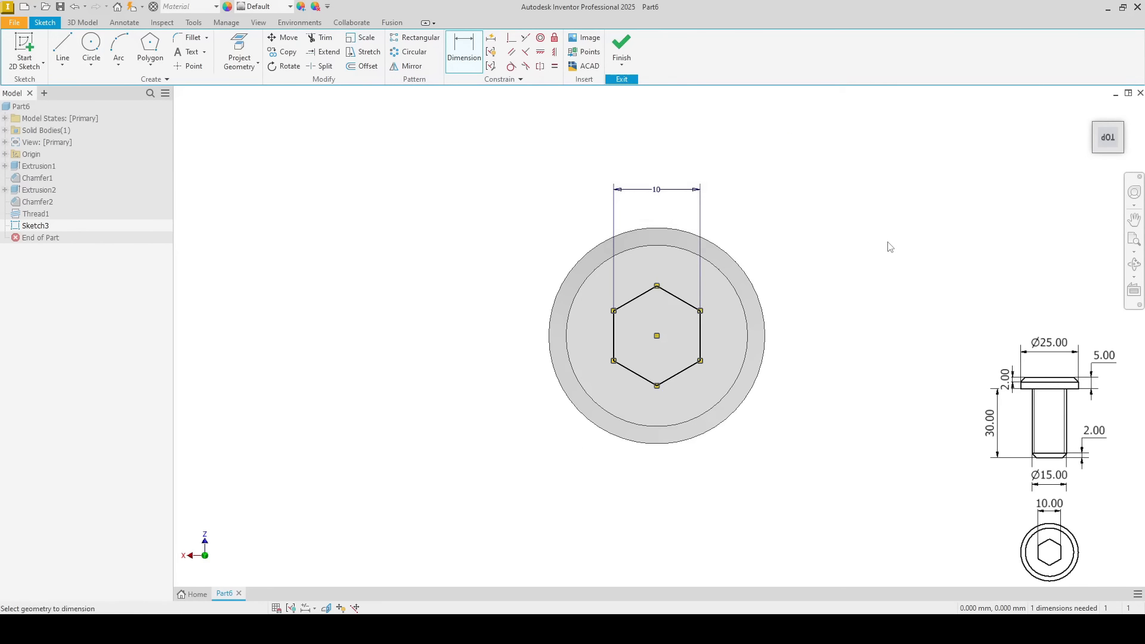
left_click(622, 46)
Step: Extrude the hexagon 5 mm down into the head as a cut to form the socket
mouse_move(529, 345)
middle_mouse_down("shift")
mouse_move(573, 338)
mouse_move(591, 349)
middle_mouse_up("shift")
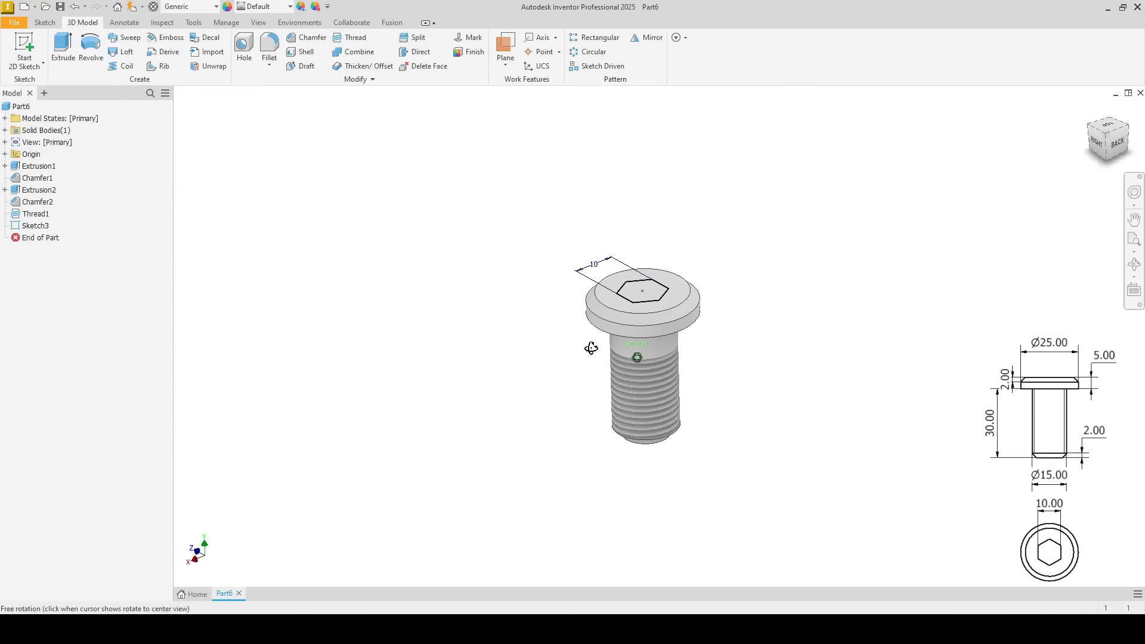
left_click(64, 49)
scroll(614, 272, "down", 3)
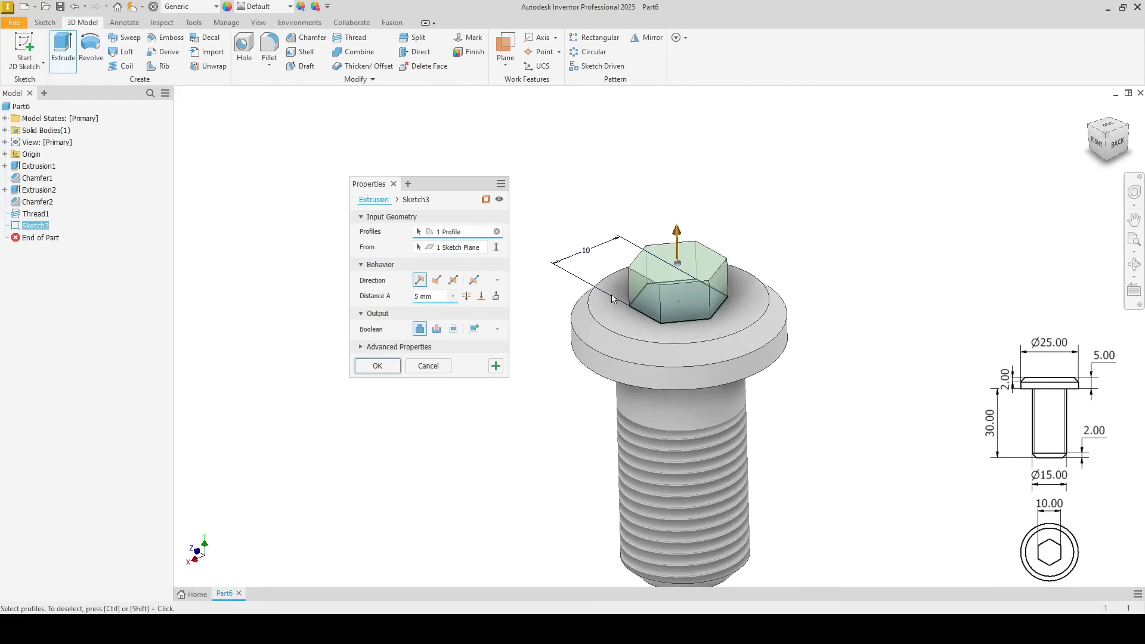
mouse_move(614, 272)
middle_mouse_down("shift")
mouse_move(633, 248)
mouse_move(626, 283)
middle_mouse_up("shift")
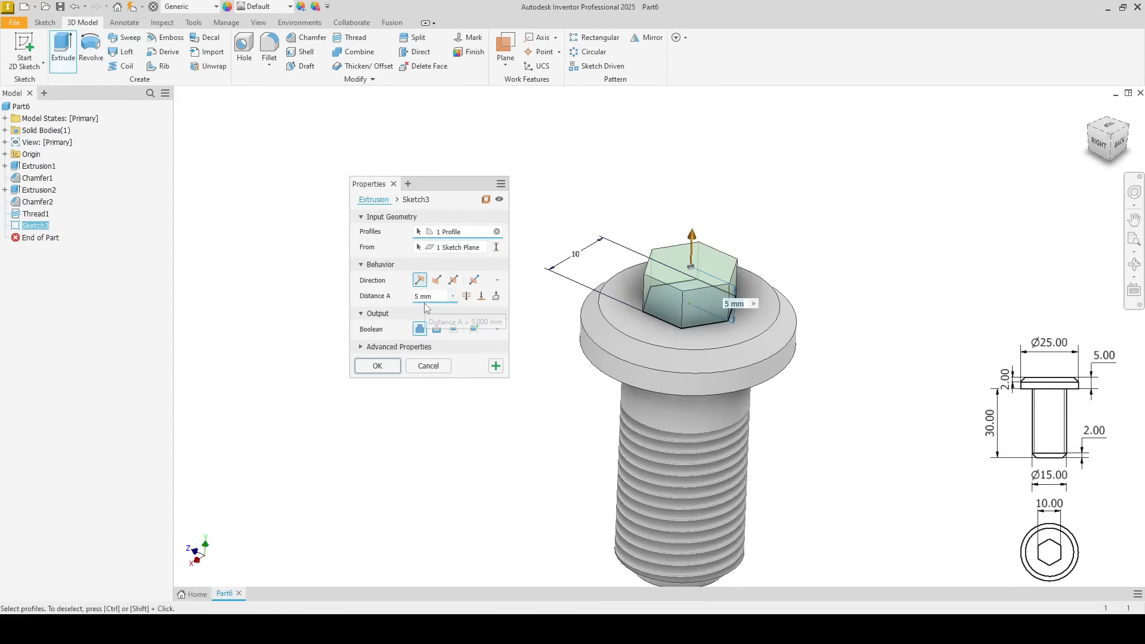
left_click(436, 280)
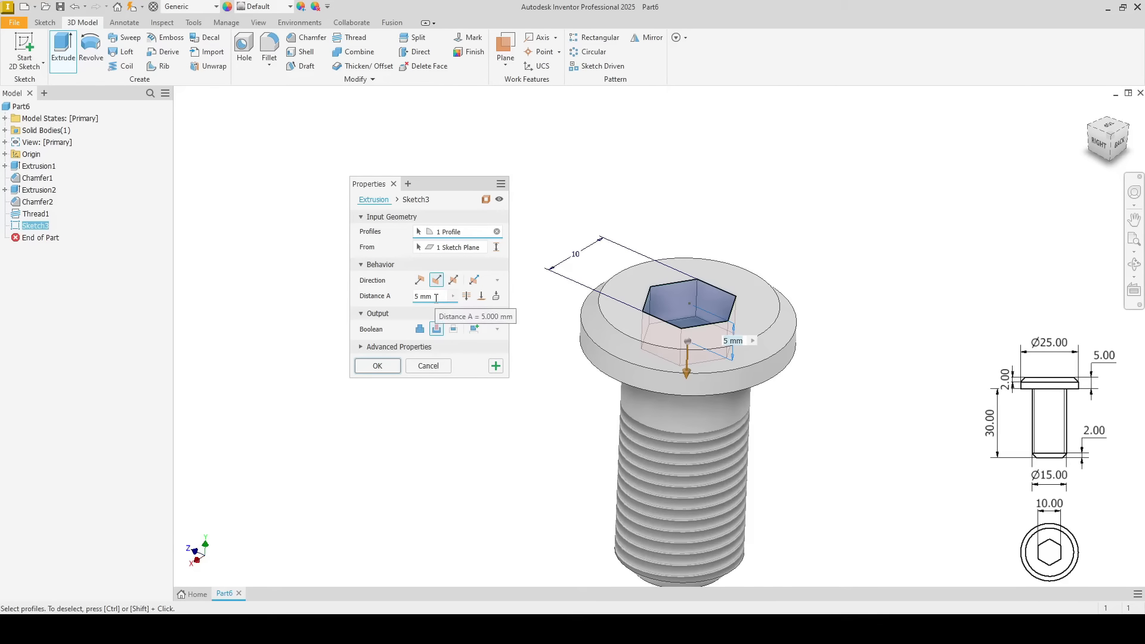
left_click(378, 366)
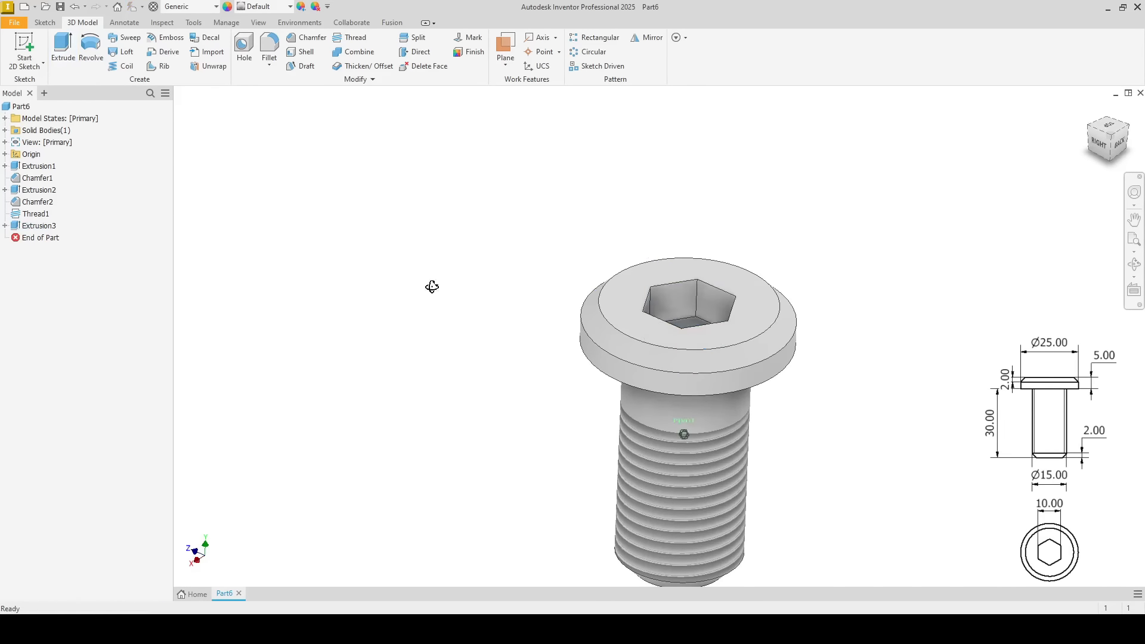
Step: Assign the Stainless Steel material from the Inventor Material Library to the pin
mouse_move(432, 284)
middle_mouse_down("shift")
mouse_move(428, 337)
mouse_move(460, 332)
mouse_move(452, 289)
mouse_move(350, 284)
mouse_move(323, 303)
mouse_move(470, 338)
mouse_move(673, 276)
mouse_move(958, 136)
mouse_move(862, 128)
mouse_move(703, 246)
mouse_move(636, 173)
middle_mouse_up("shift")
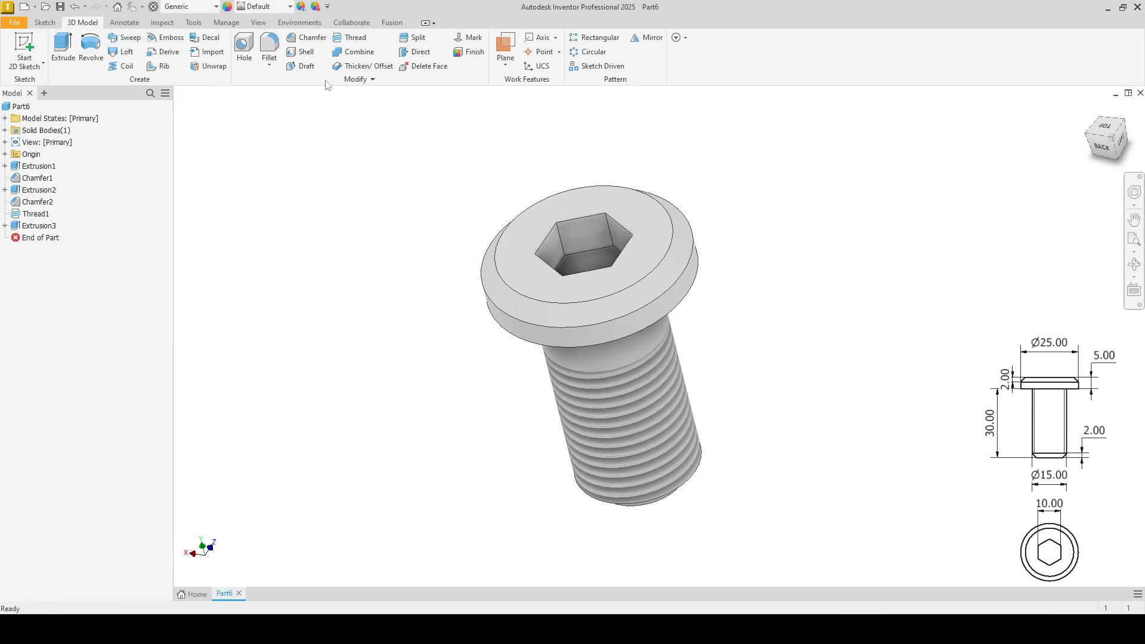
left_click(216, 6)
scroll(202, 227, "down", 5)
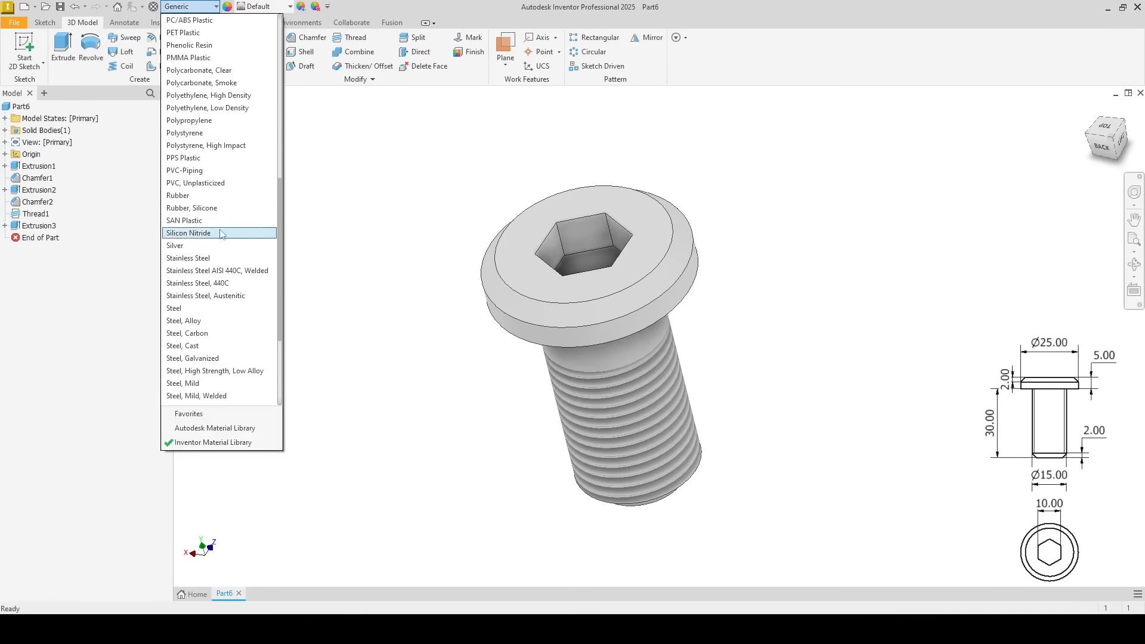
left_click(206, 258)
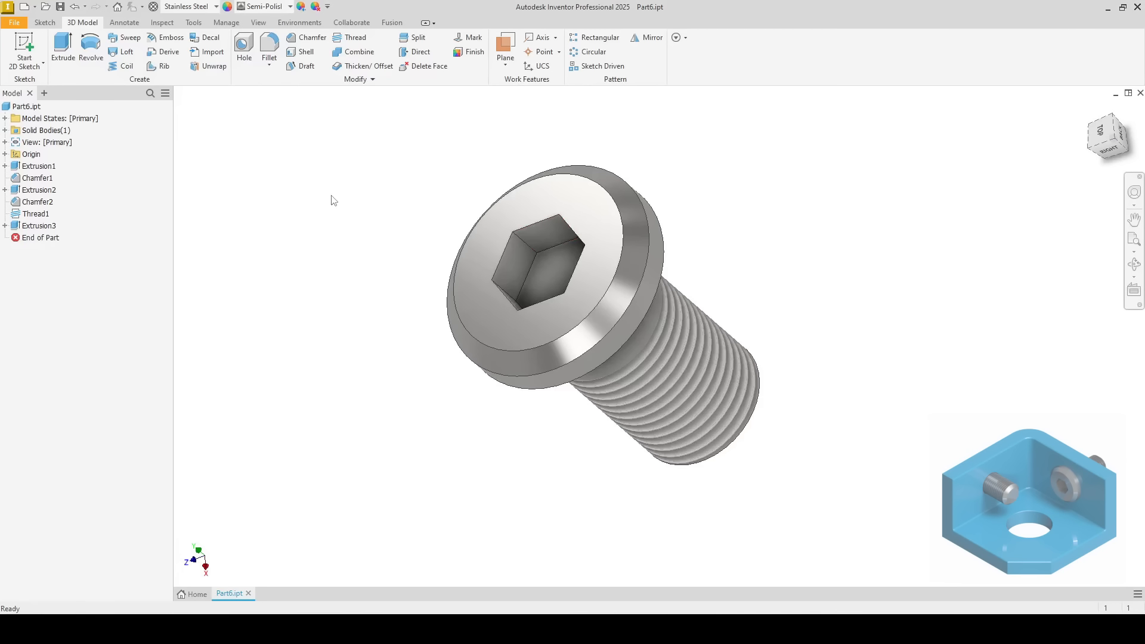
Step: Create a new assembly file from the metric Standard (mm).iam template
left_click(117, 9)
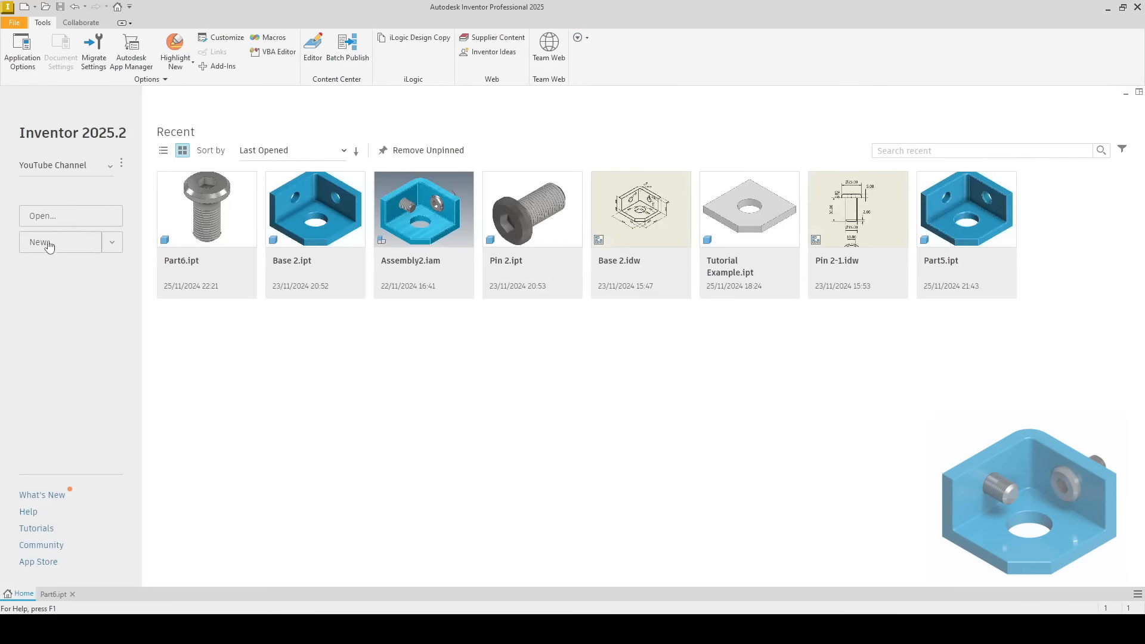
left_click(59, 251)
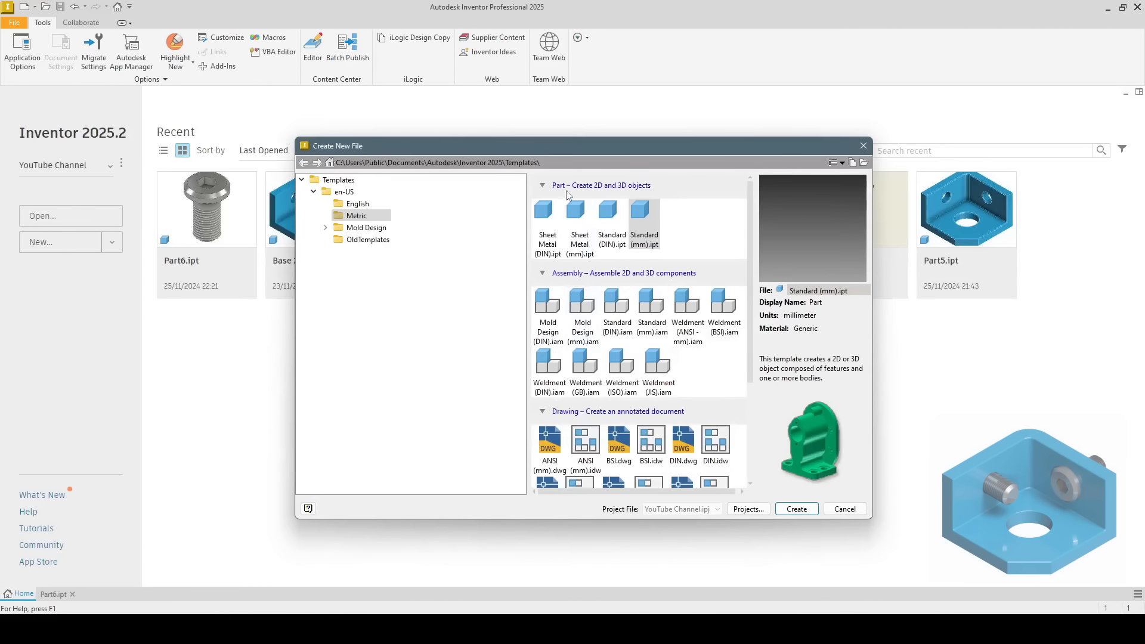
left_click(648, 310)
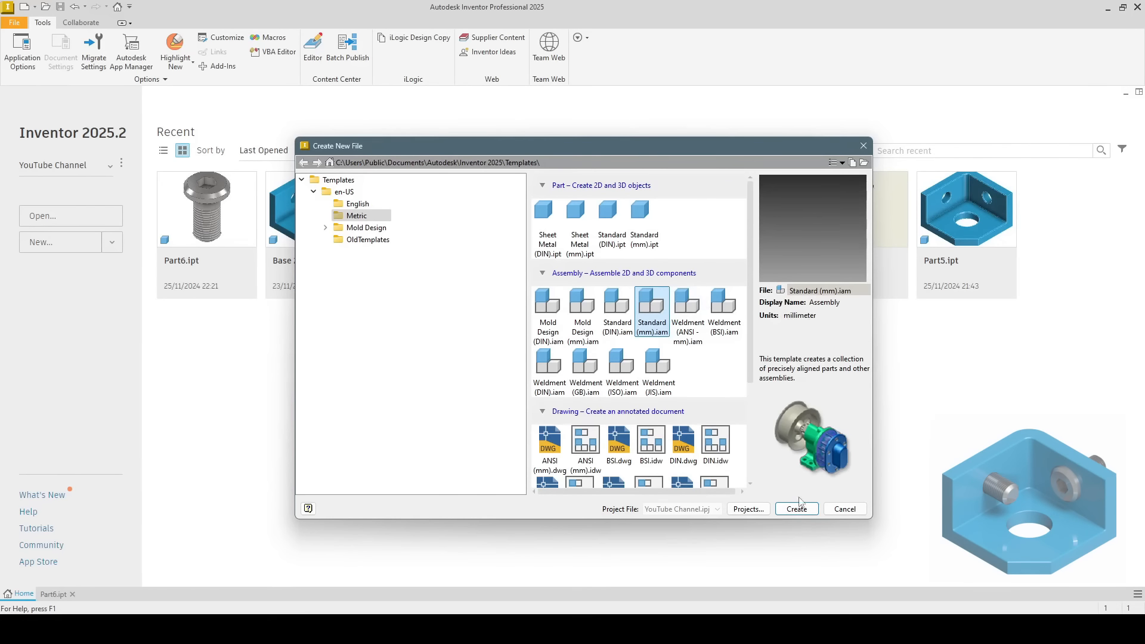
left_click(796, 509)
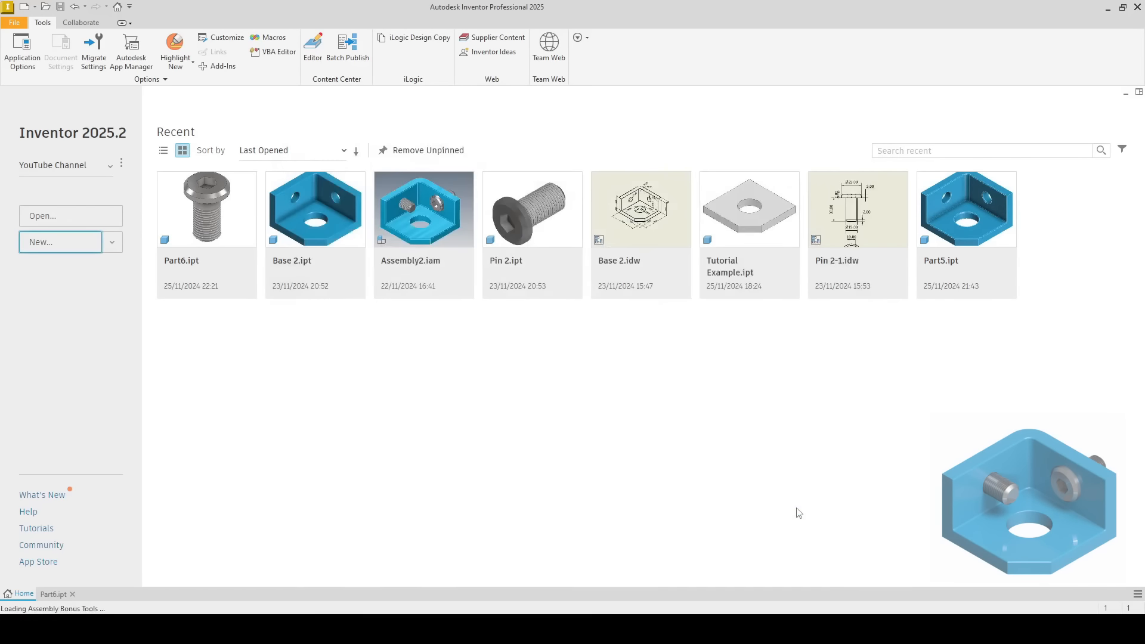
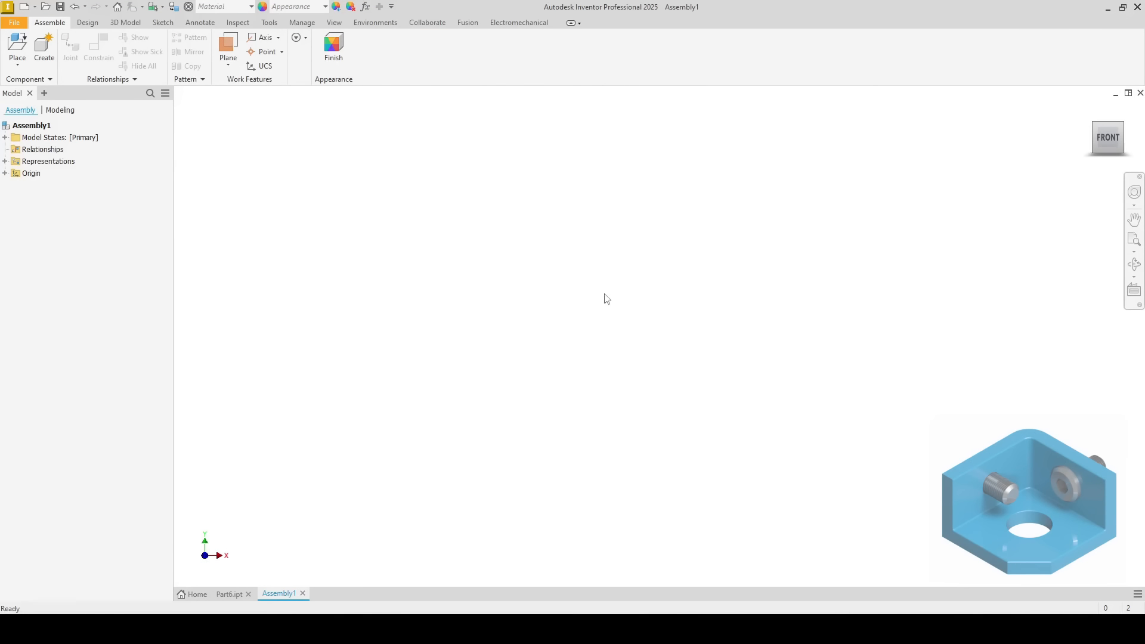
Step: Place the bracket Part5.ipt from the 4. CAD Models folder as the assembly's first component
left_click(17, 48)
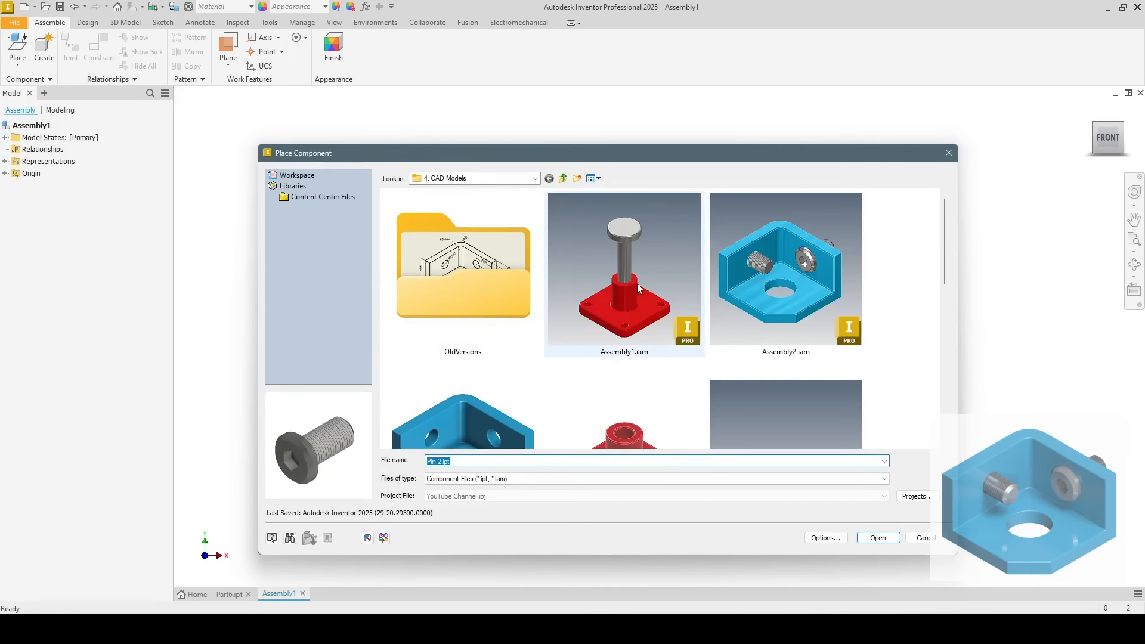
scroll(637, 284, "down", 3)
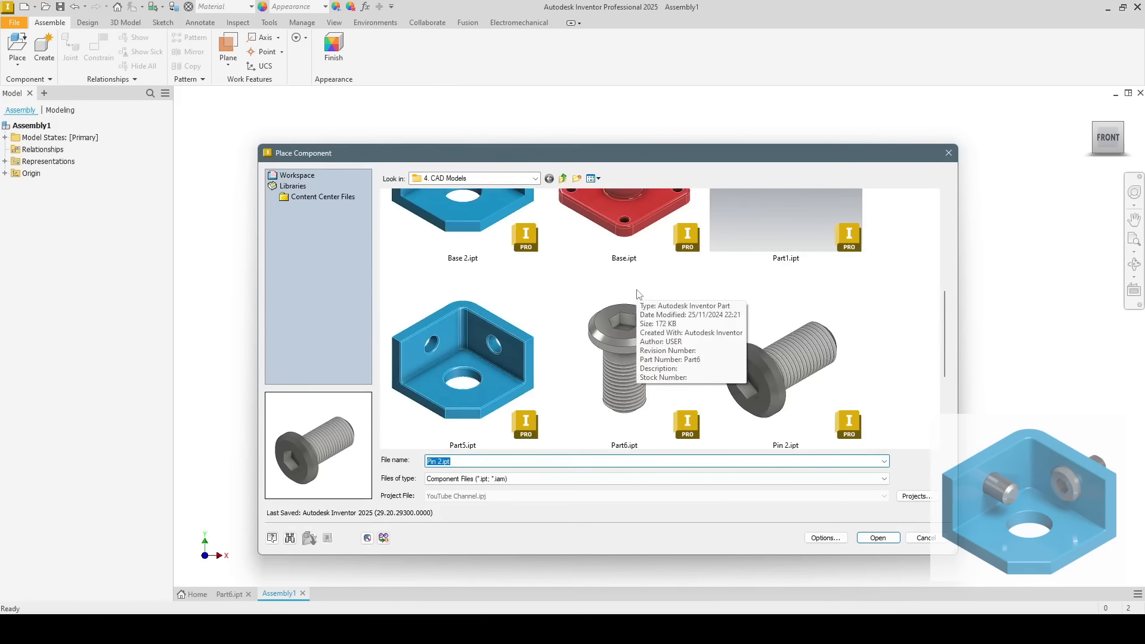
scroll(636, 289, "up", 2)
scroll(636, 289, "down", 3)
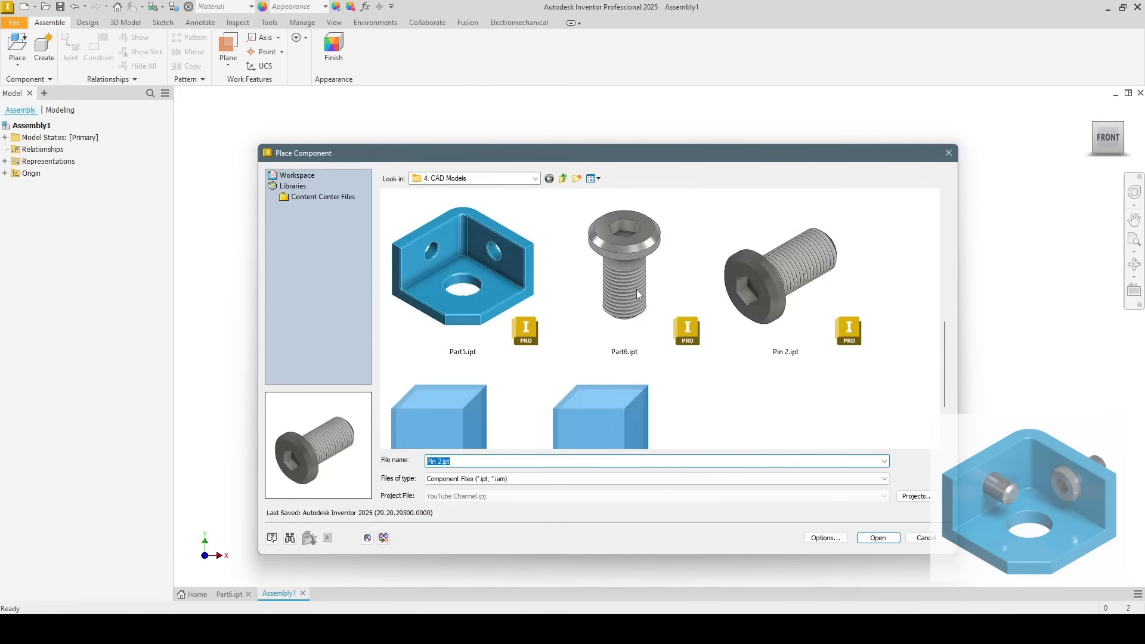
left_click(460, 273)
left_click(878, 538)
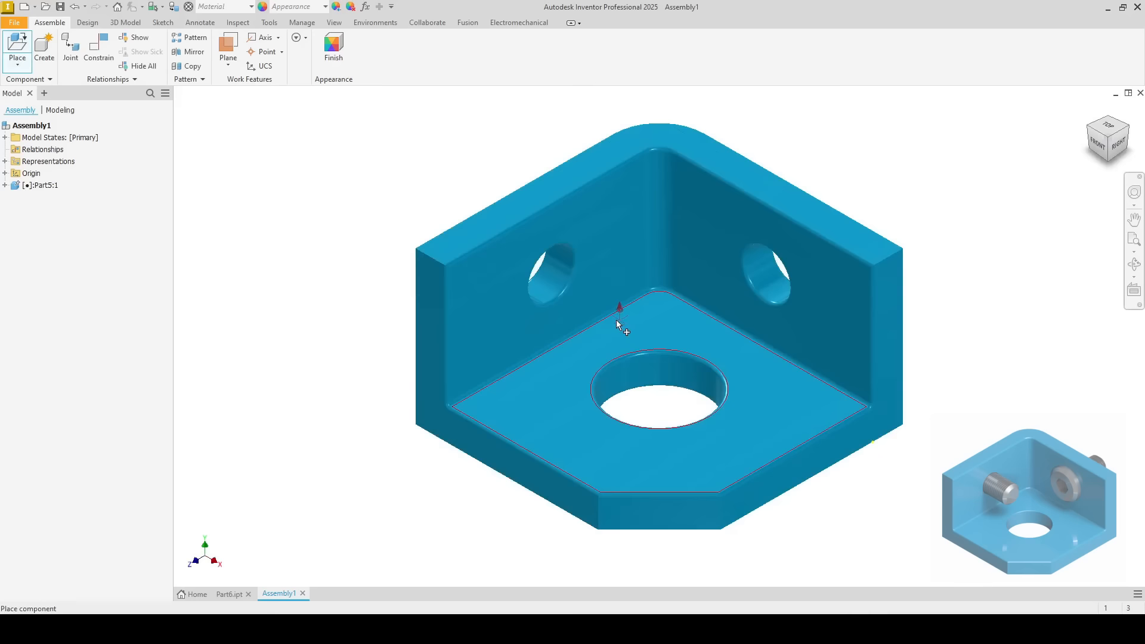
Step: Place five extra copies of the bracket around the first one and end the placement
scroll(610, 321, "down", 5)
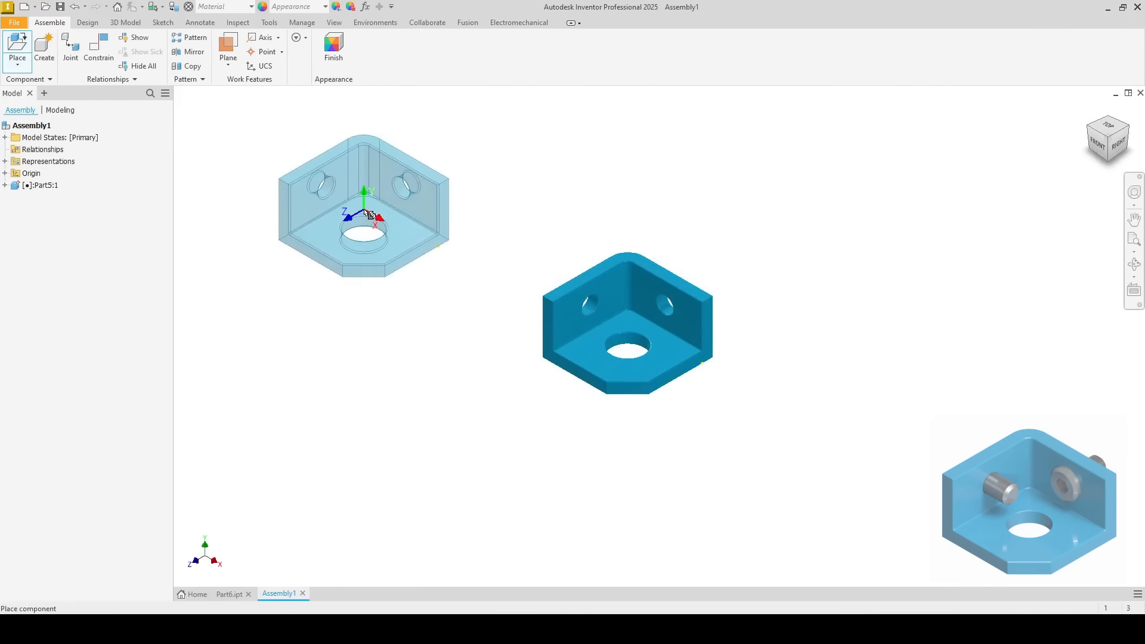
left_click(367, 213)
left_click(681, 165)
left_click(879, 310)
left_click(823, 506)
left_click(411, 444)
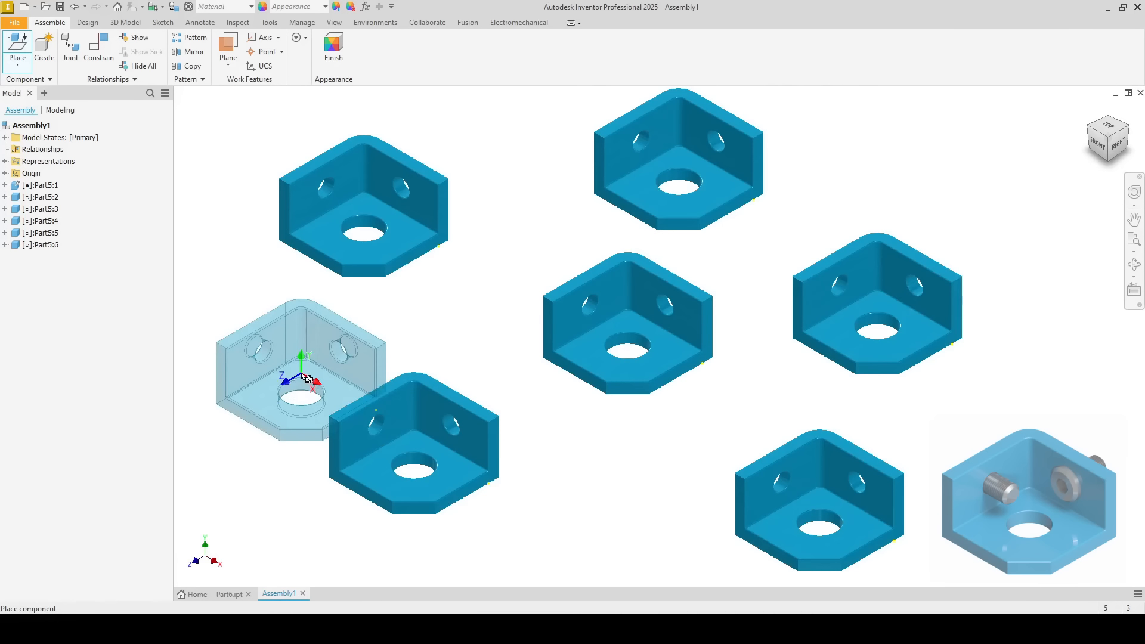
key("Escape")
Step: Undo the placement of the five extra brackets so that only the first one is kept
key("ctrl+z")
key("ctrl+z")
key("ctrl+z")
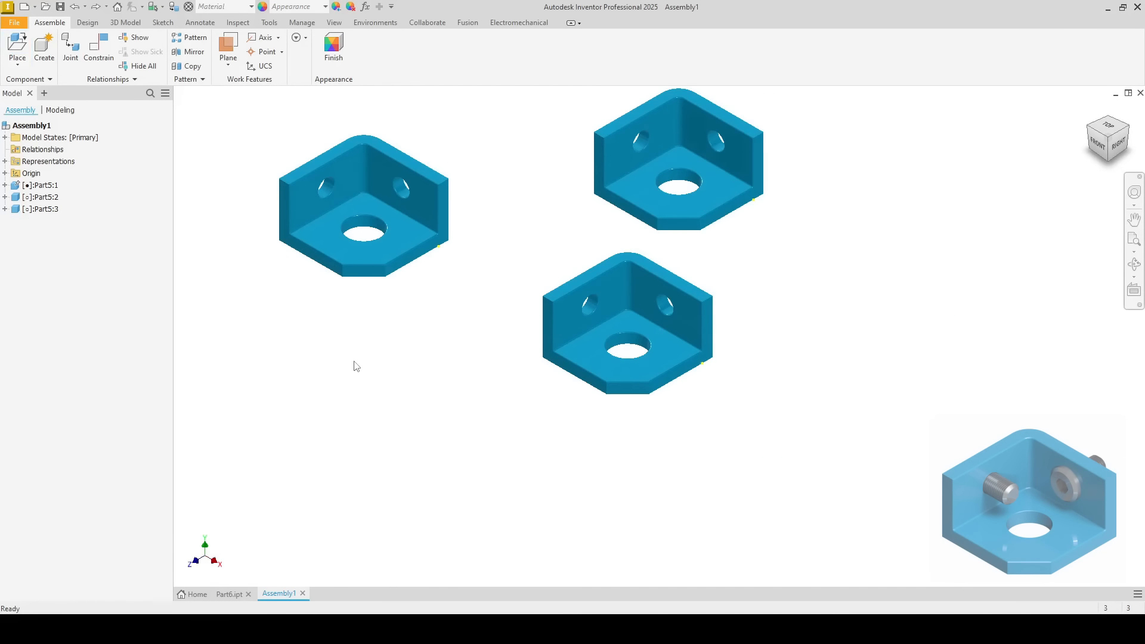
key("ctrl+z")
key("ctrl+z")
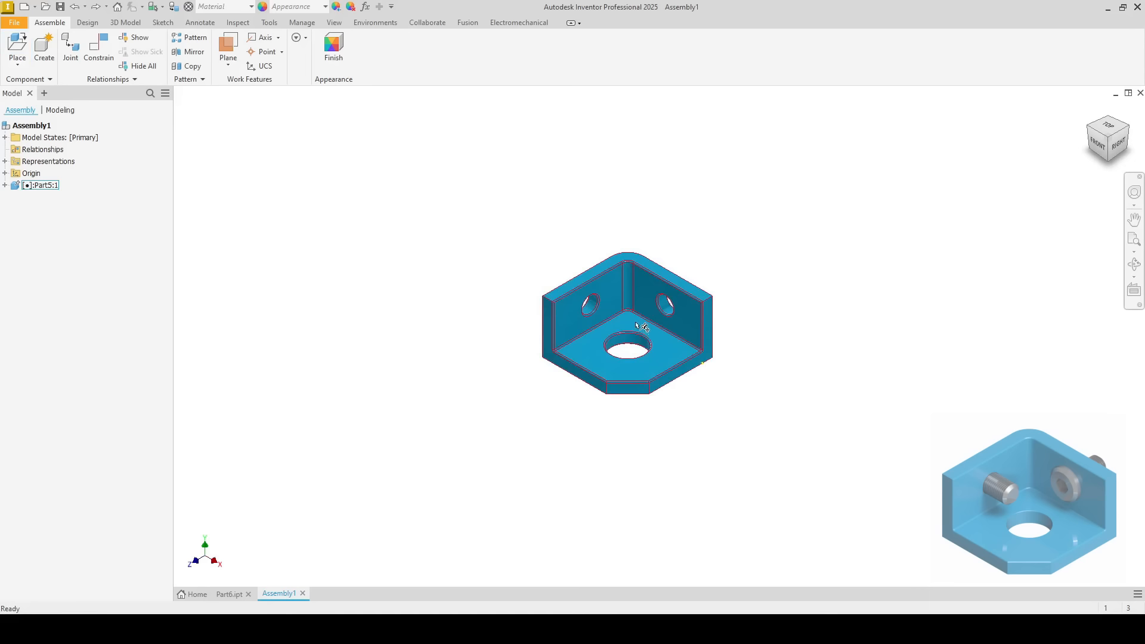
Step: Insert the pin Part6.ipt, rotate it 90° about X and place it beside the bracket's rear right wall
left_click(18, 47)
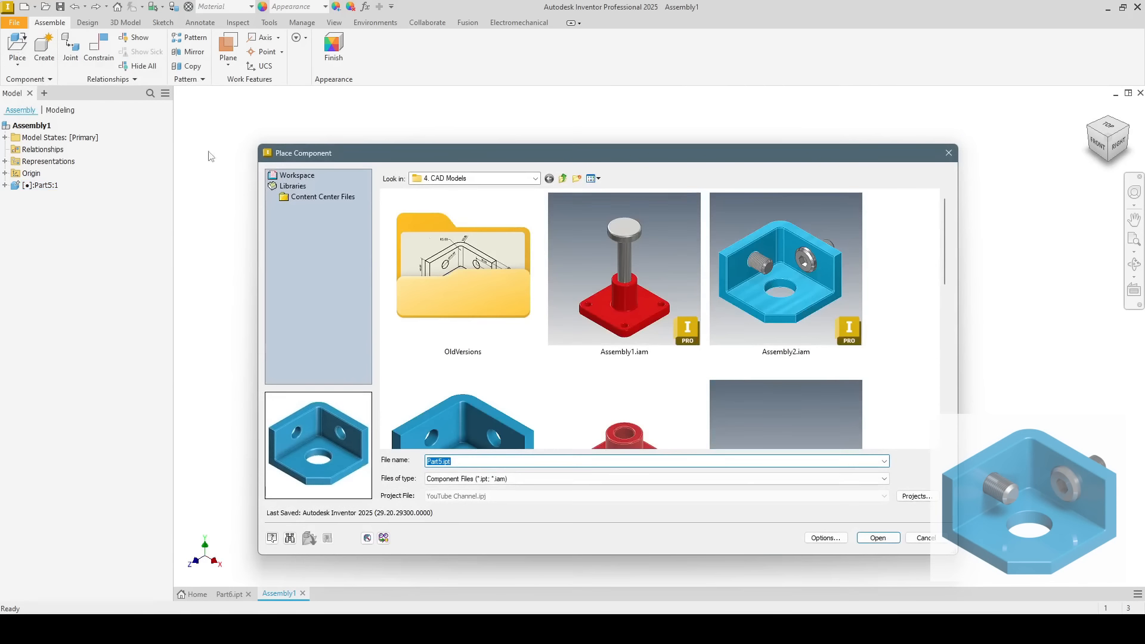
scroll(627, 297, "down", 5)
scroll(626, 297, "down", 2)
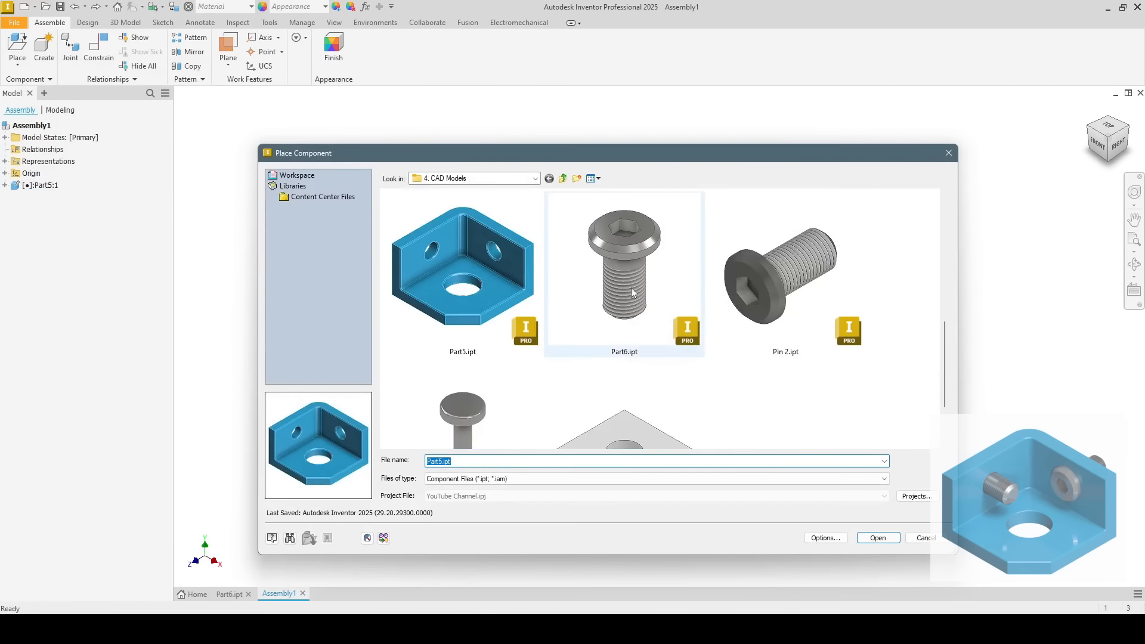
left_click(633, 298)
left_click(878, 537)
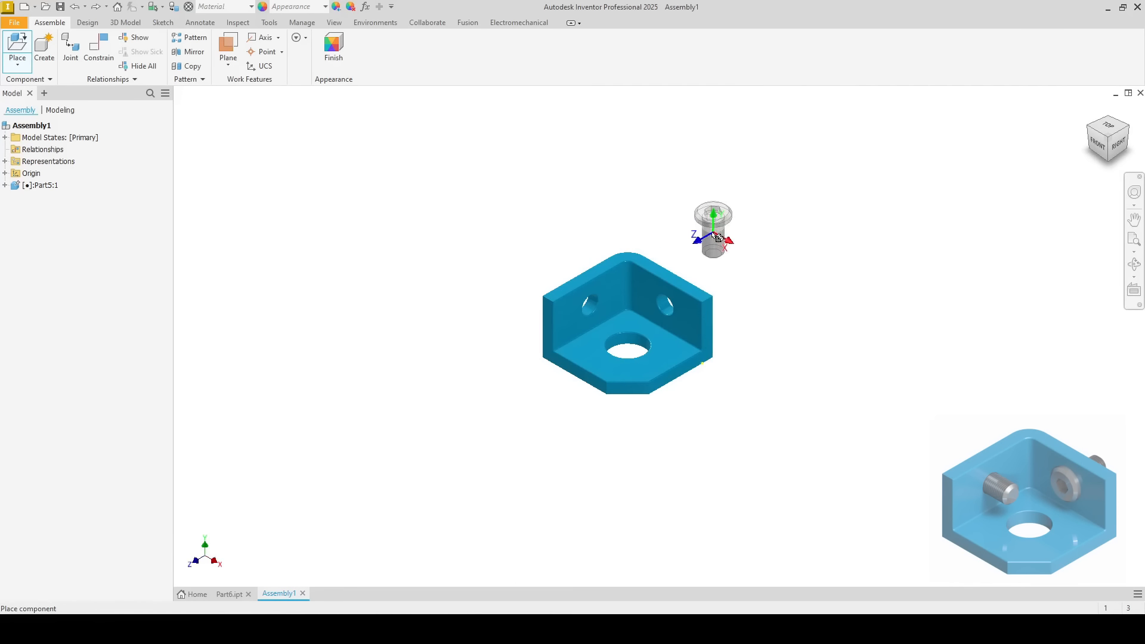
scroll(640, 268, "down", 3)
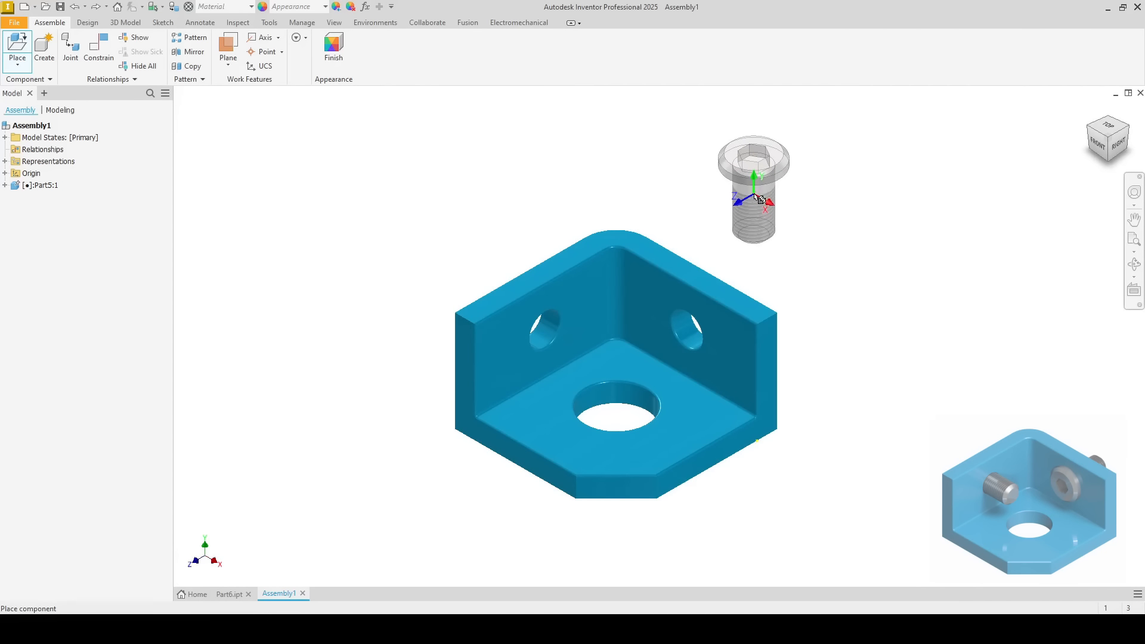
right_click(756, 199)
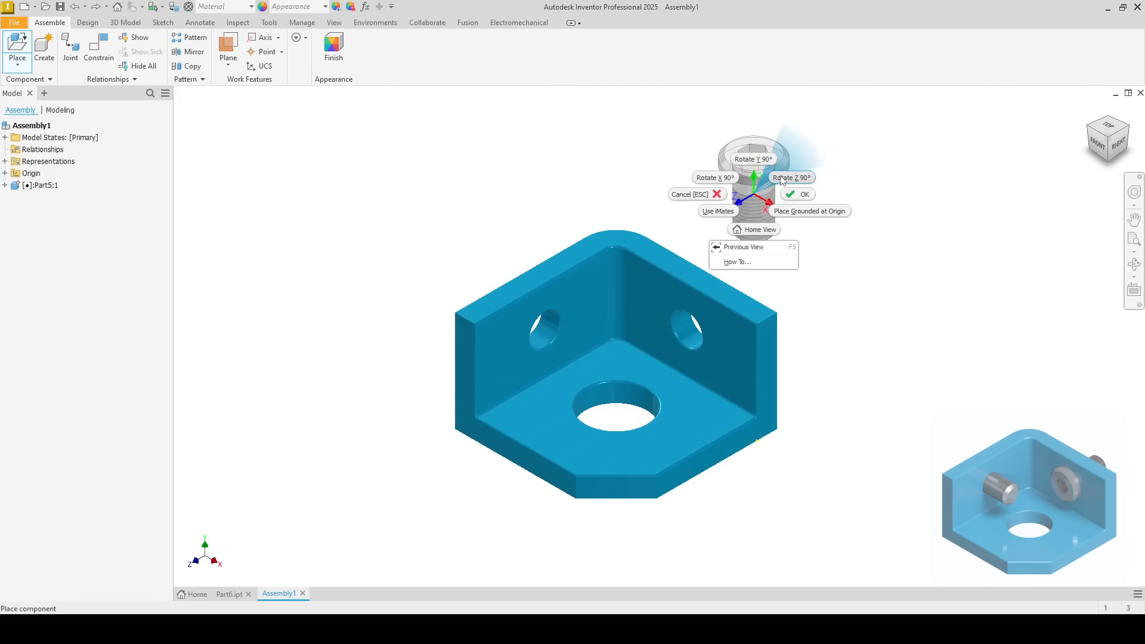
left_click(729, 181)
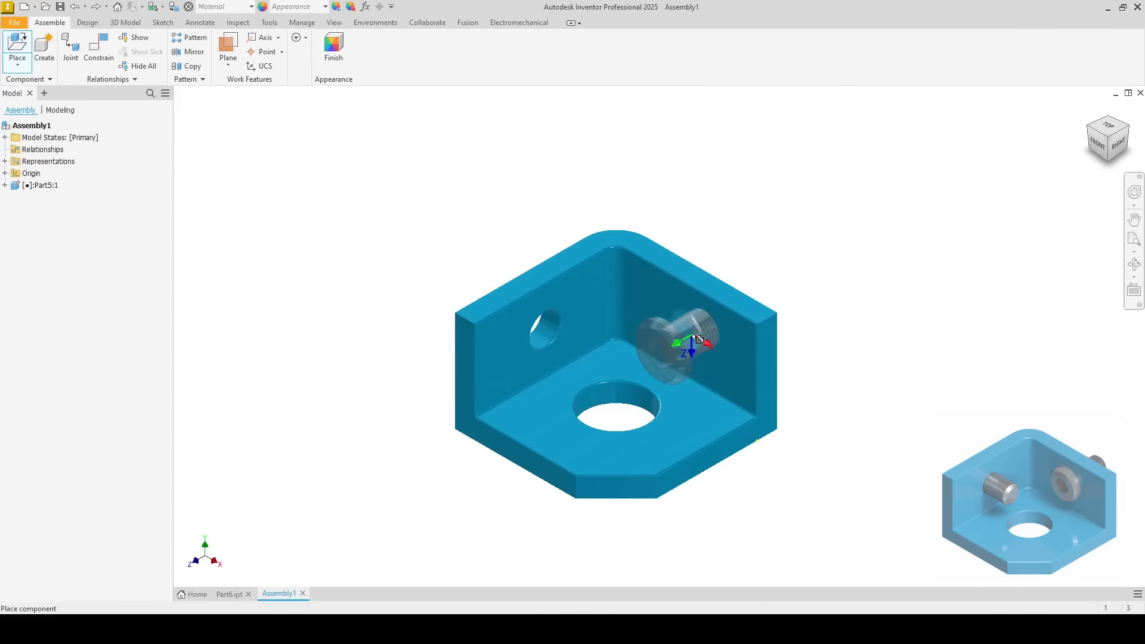
left_click(770, 238)
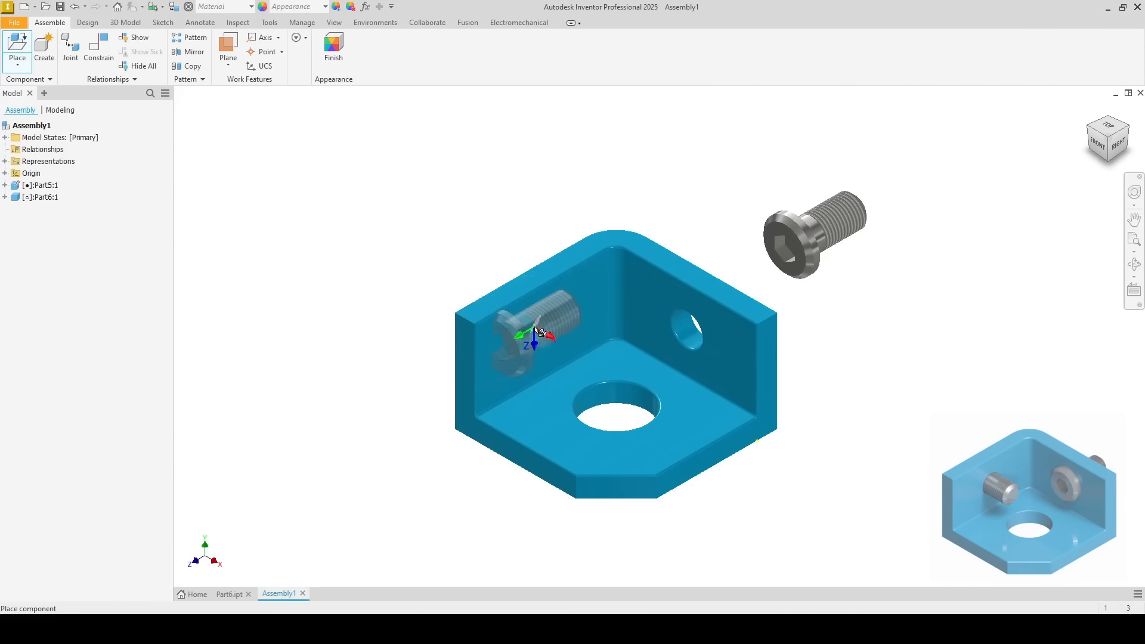
Step: Rotate a second pin 90° about Z, place it beside the bracket's rear left wall and end the placement
right_click(495, 204)
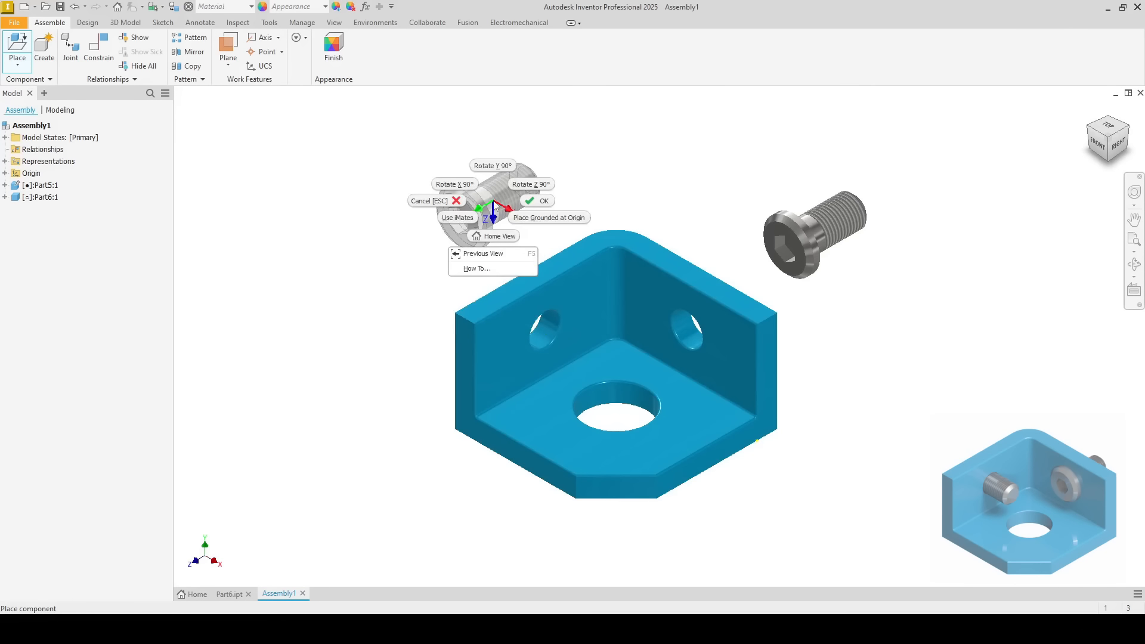
left_click(523, 185)
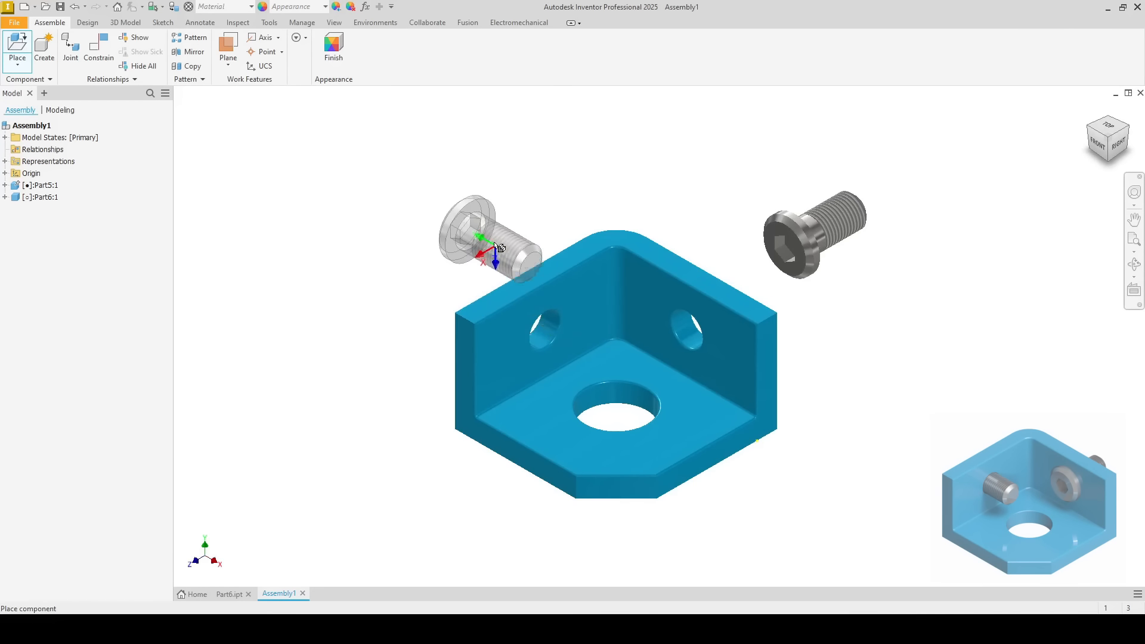
left_click(485, 231)
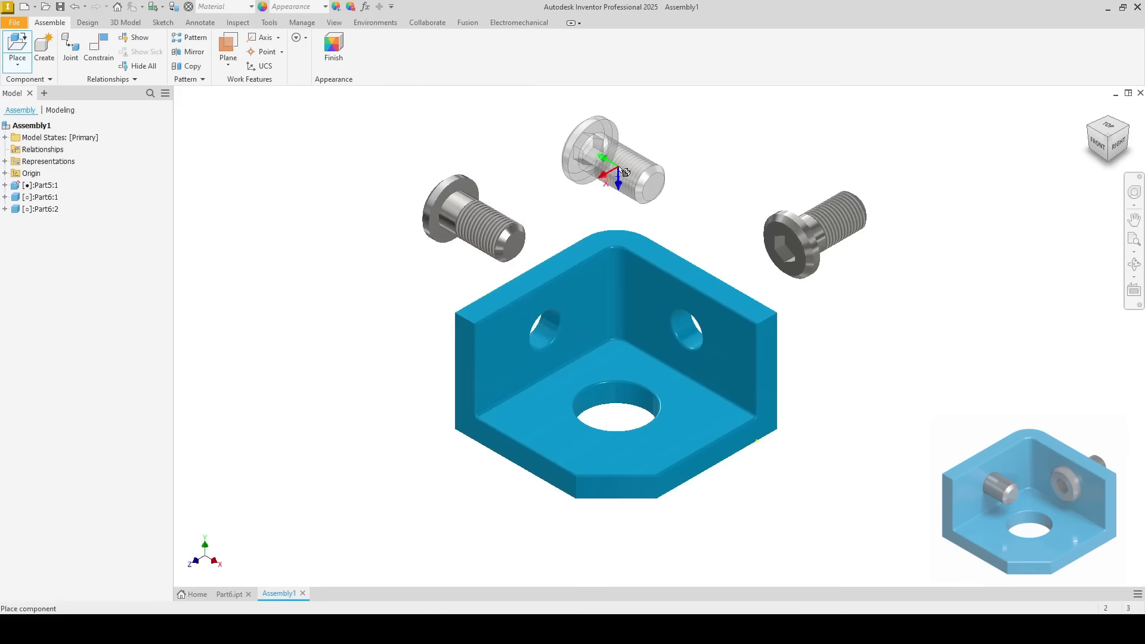
right_click(620, 174)
left_click(666, 175)
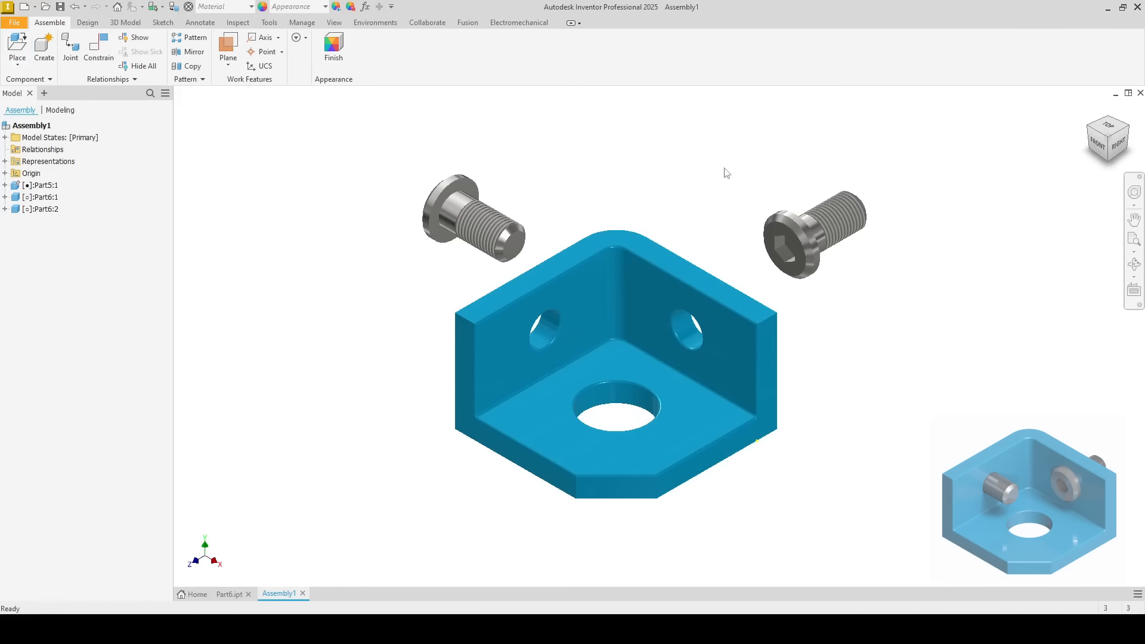
Step: Move both pins a short distance to new free positions above the bracket
left_click(827, 228)
left_click_drag(827, 228, 779, 205)
left_click_drag(467, 230, 454, 198)
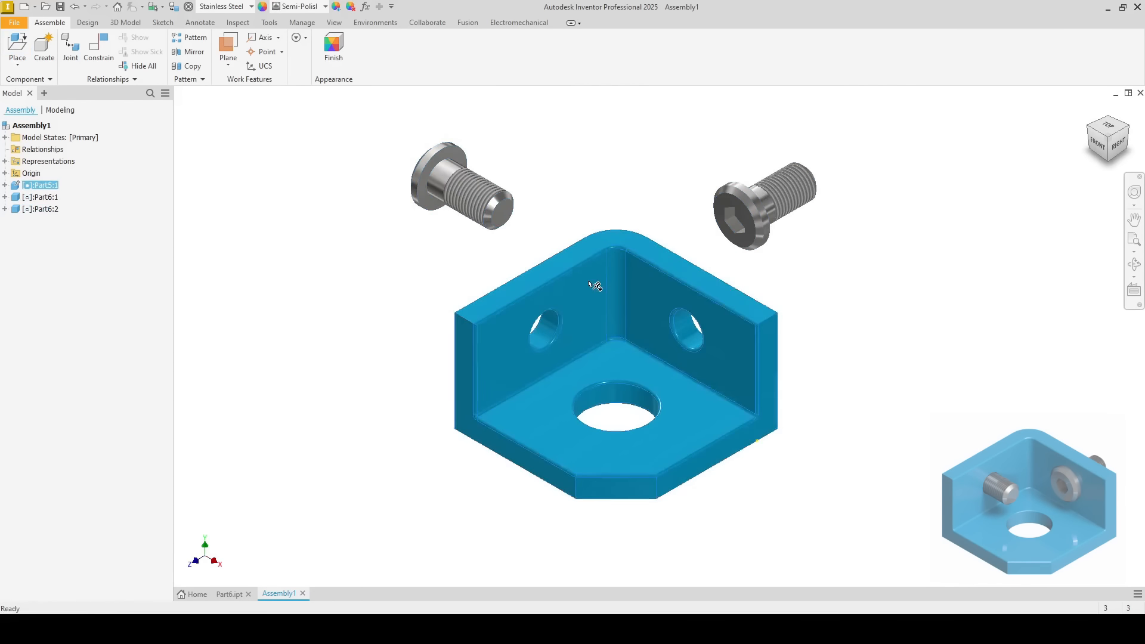
Step: Examine which components are grounded or free by selecting the bracket and the first pin
left_click(548, 173)
left_click(594, 283)
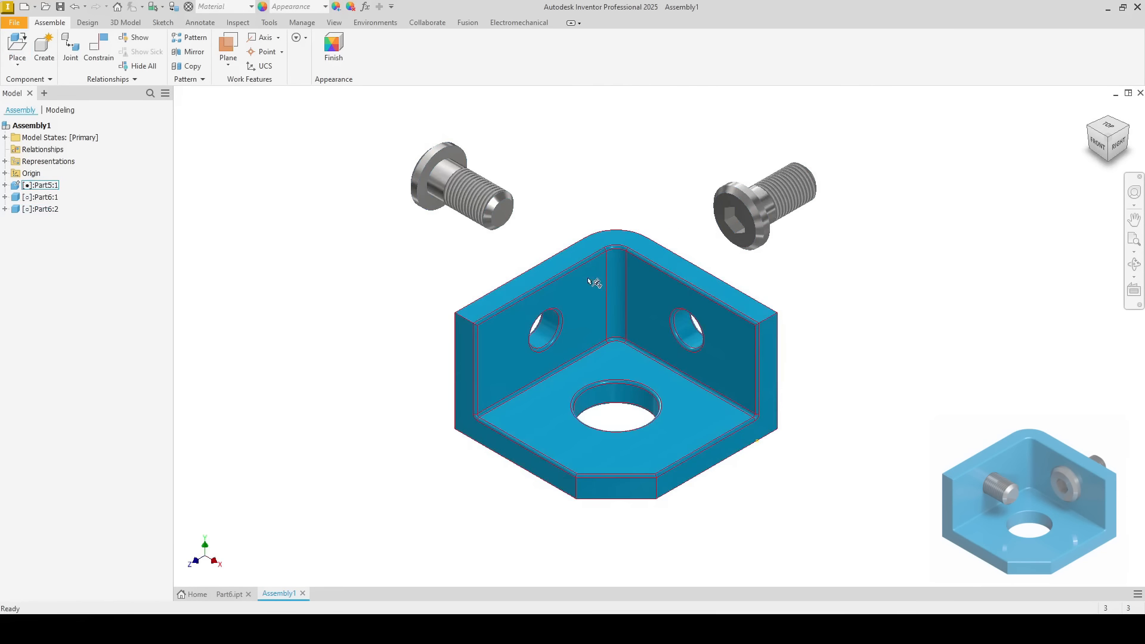
left_click(568, 213)
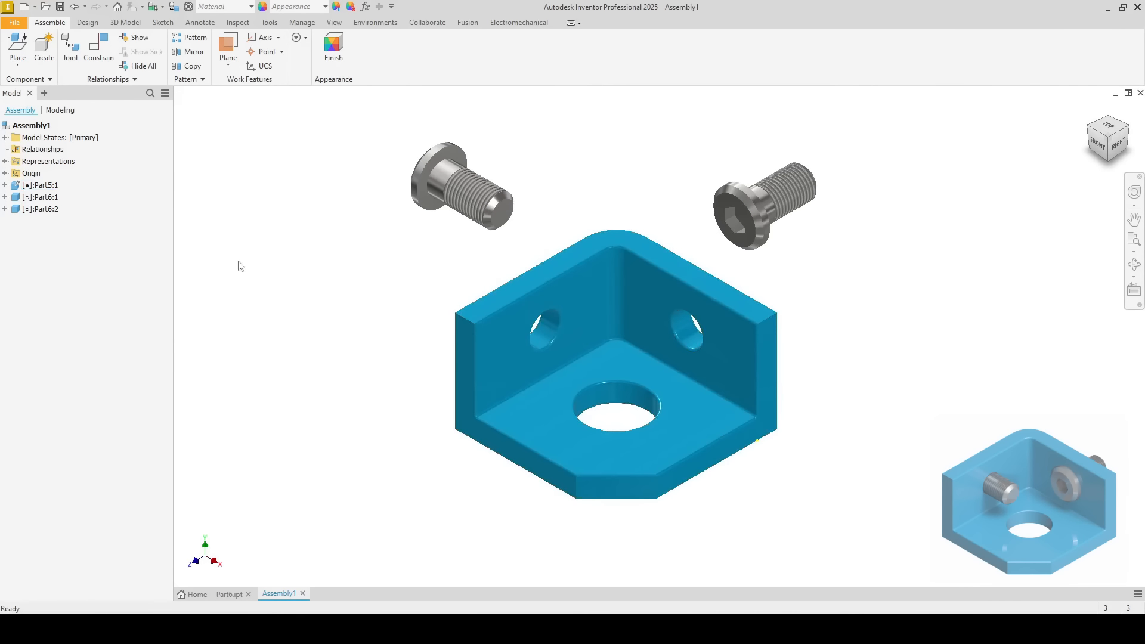
left_click(40, 186)
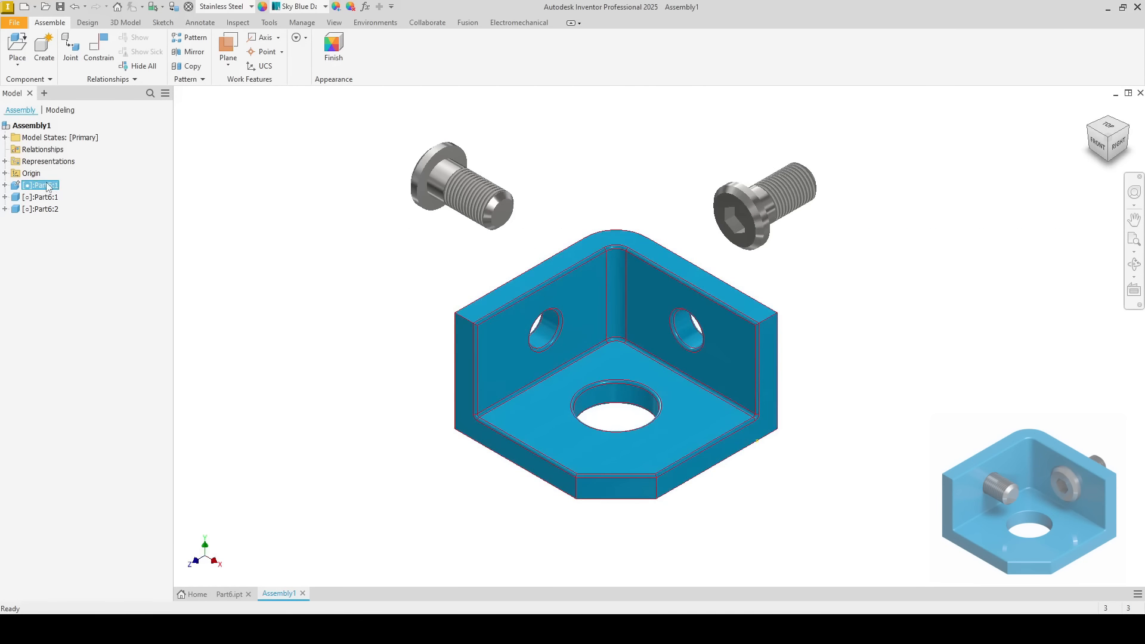
left_click(41, 200)
key("Escape")
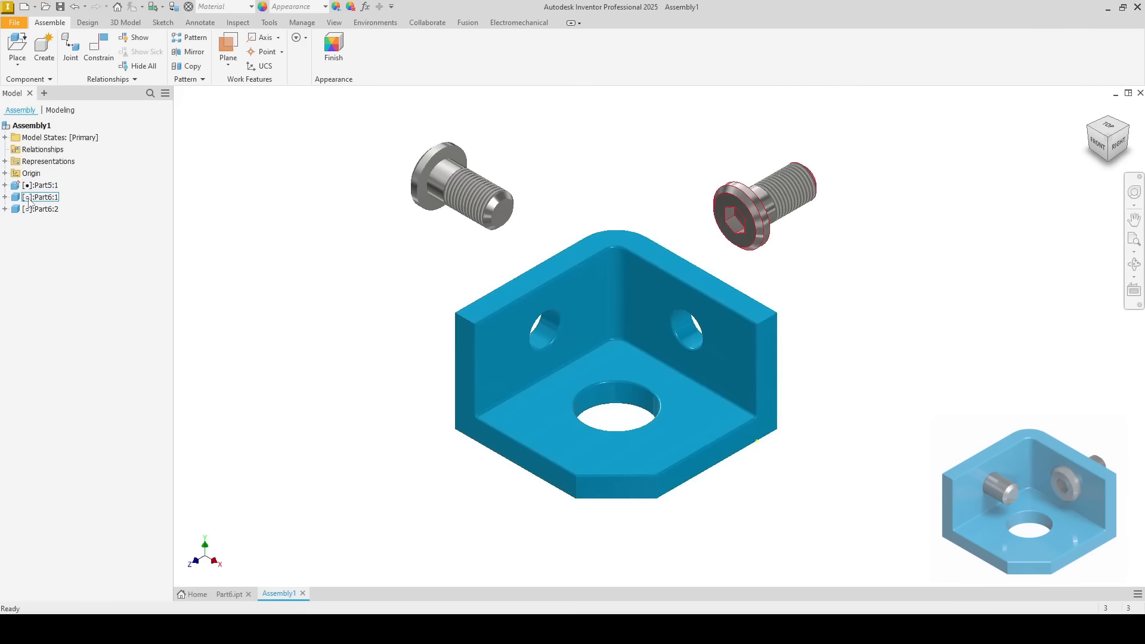
Step: Move both pins slightly outward, away from each other, beside the bracket's two upright walls
left_click(35, 202)
left_click_drag(741, 204, 776, 222)
left_click(313, 216)
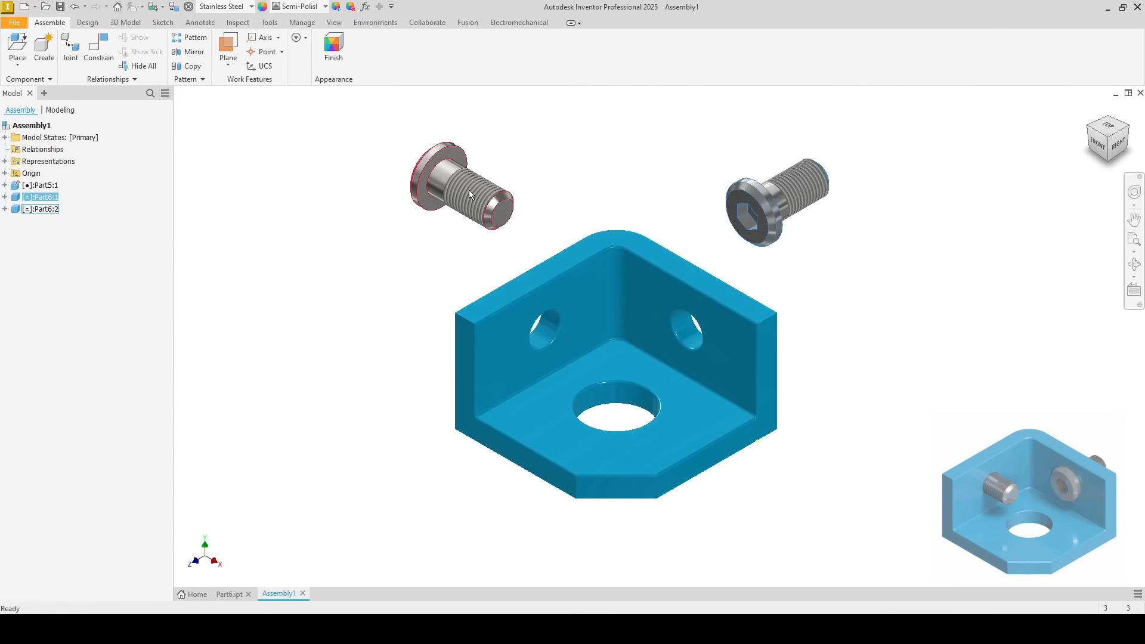
left_click_drag(470, 192, 453, 210)
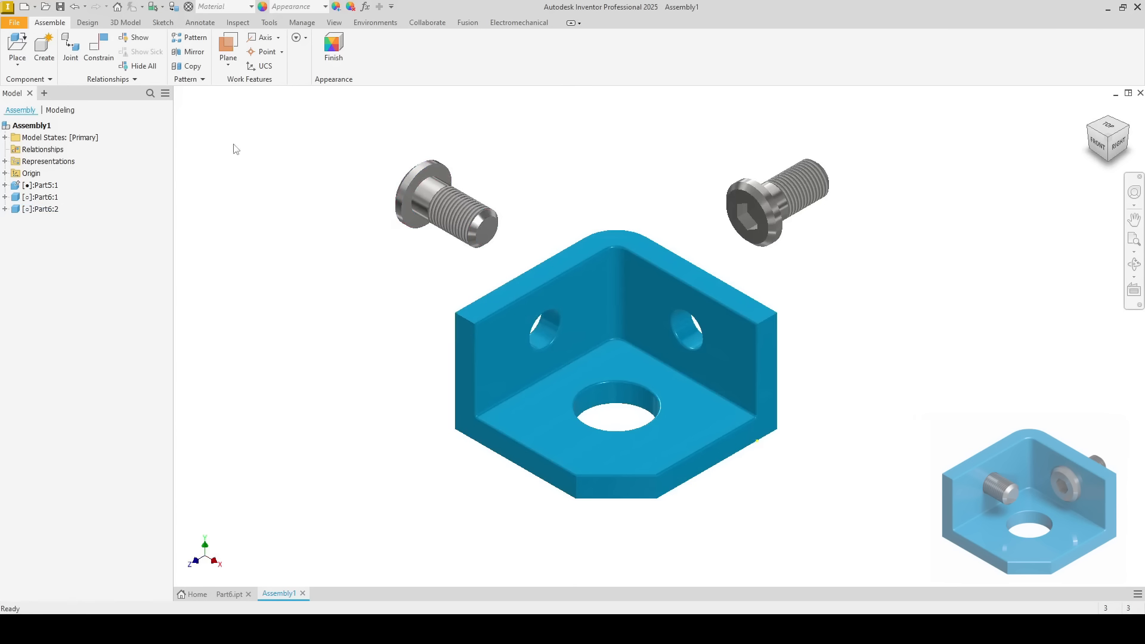
Step: Add a mate constraint with 0 mm offset between the first pin's axis and the axis of the right wall's hole
left_click(99, 53)
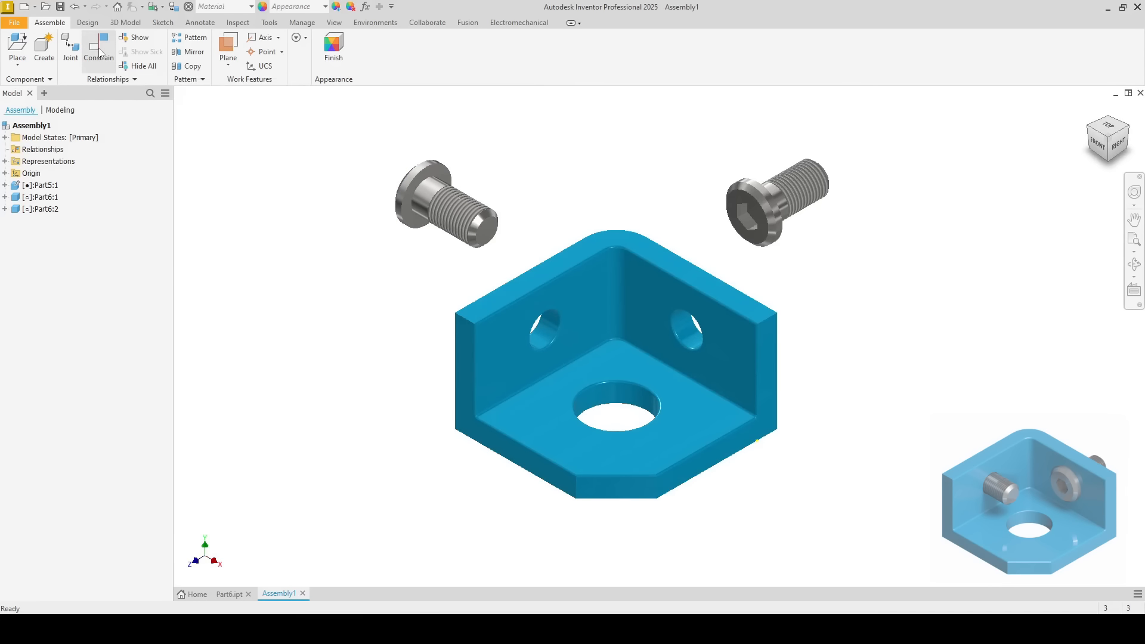
left_click_drag(272, 177, 284, 263)
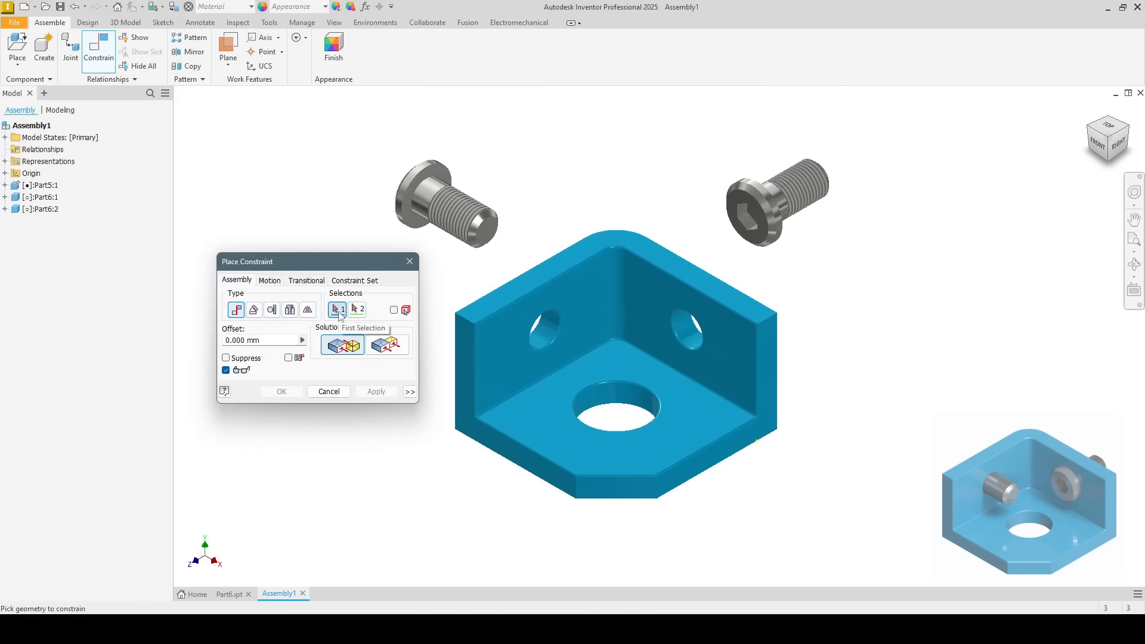
left_click(785, 177)
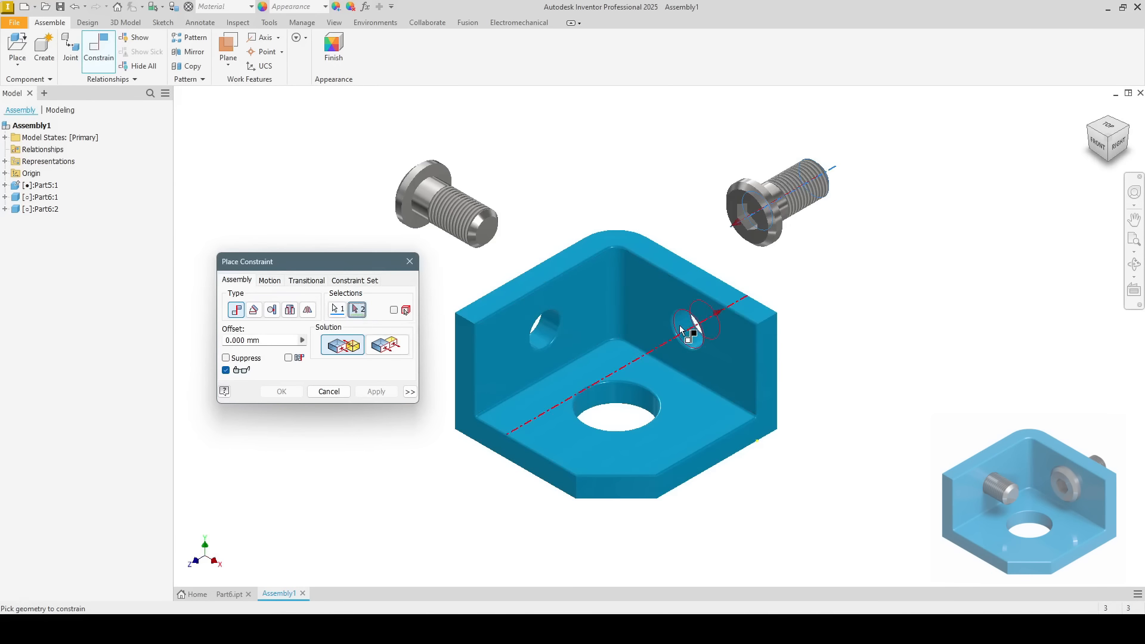
scroll(683, 323, "down", 3)
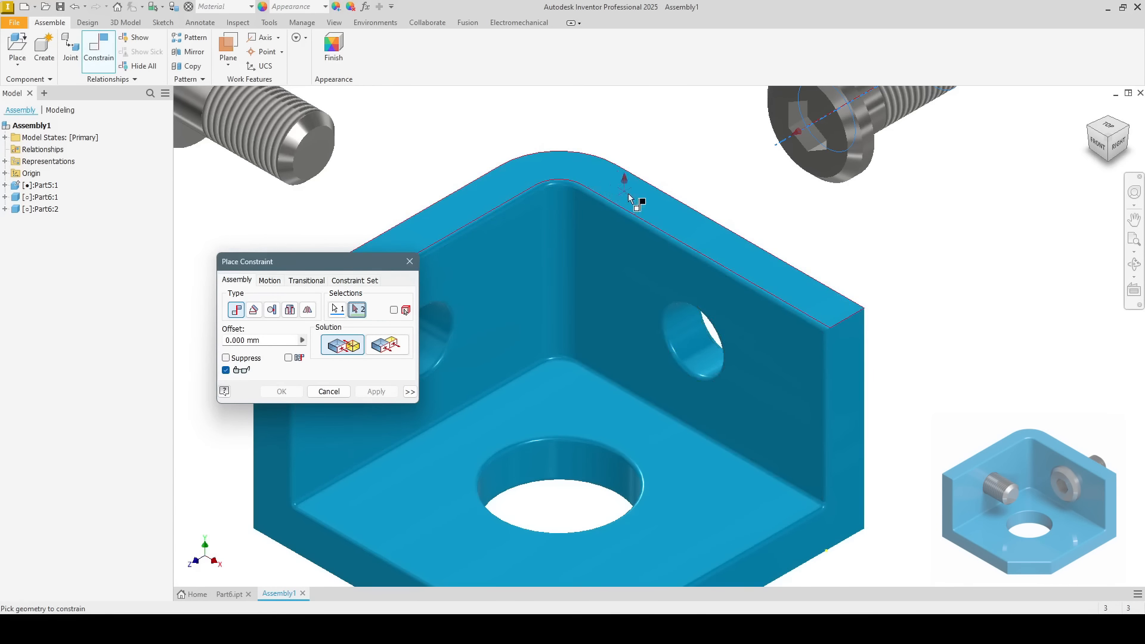
left_click(683, 327)
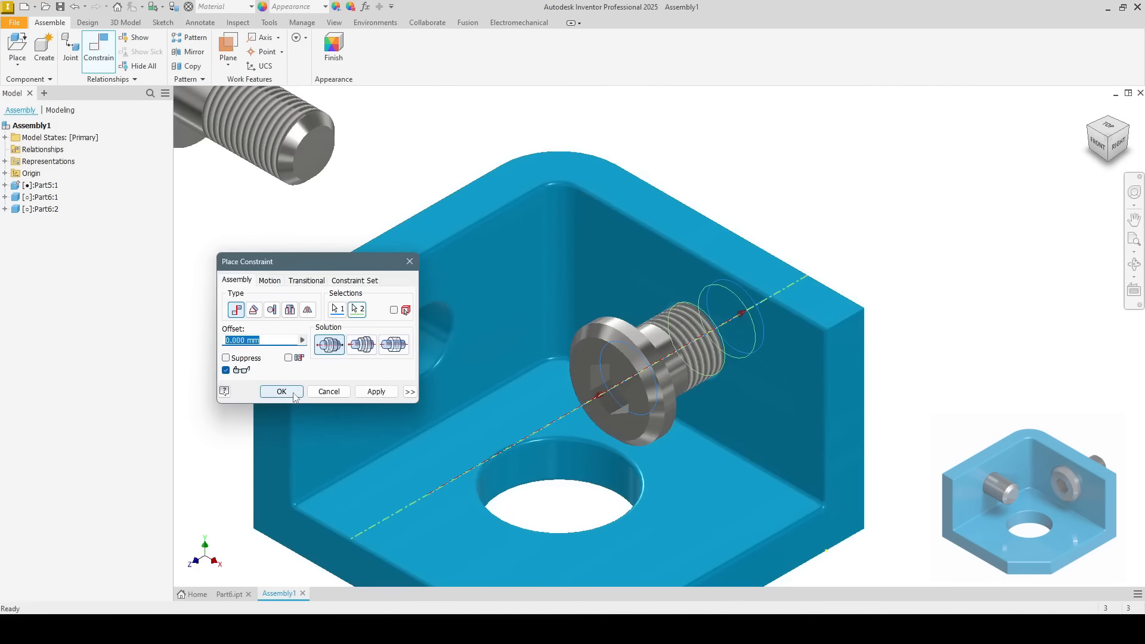
left_click(295, 393)
Step: Slide the constrained pin along the hole's axis, away from the right wall, until it clears the hole
scroll(774, 175, "down", 3)
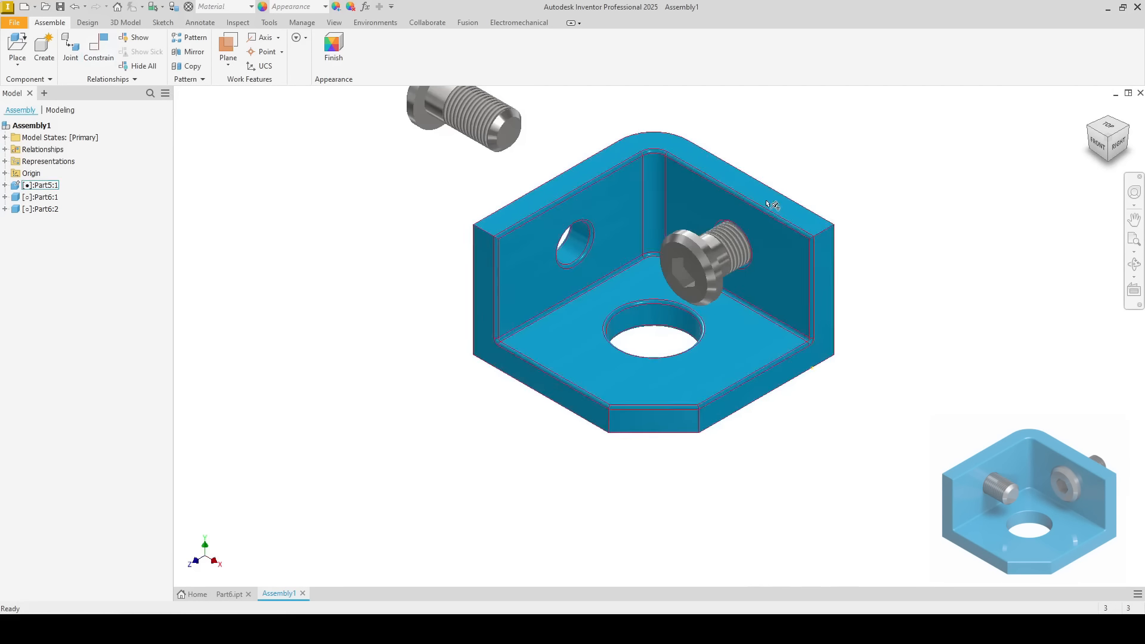
left_click_drag(717, 253, 662, 289)
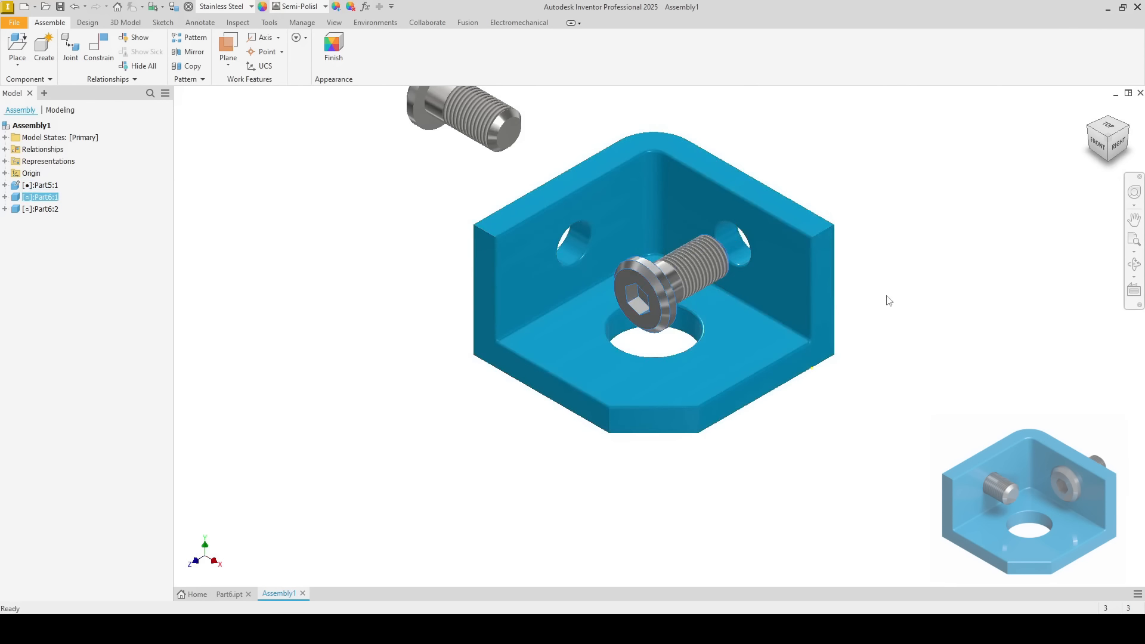
mouse_move(905, 270)
middle_mouse_down("shift")
mouse_move(803, 251)
mouse_move(809, 223)
mouse_move(808, 268)
mouse_move(897, 233)
mouse_move(922, 279)
middle_mouse_up("shift")
left_click(1120, 149)
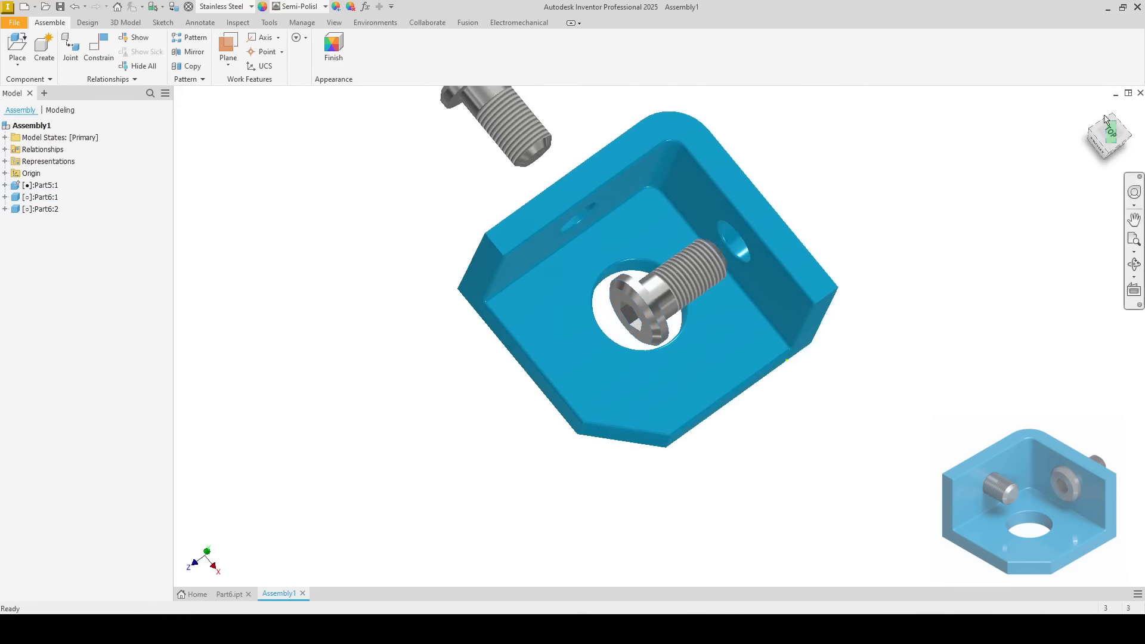
left_click_drag(1107, 125, 980, 196)
left_click_drag(709, 265, 655, 289)
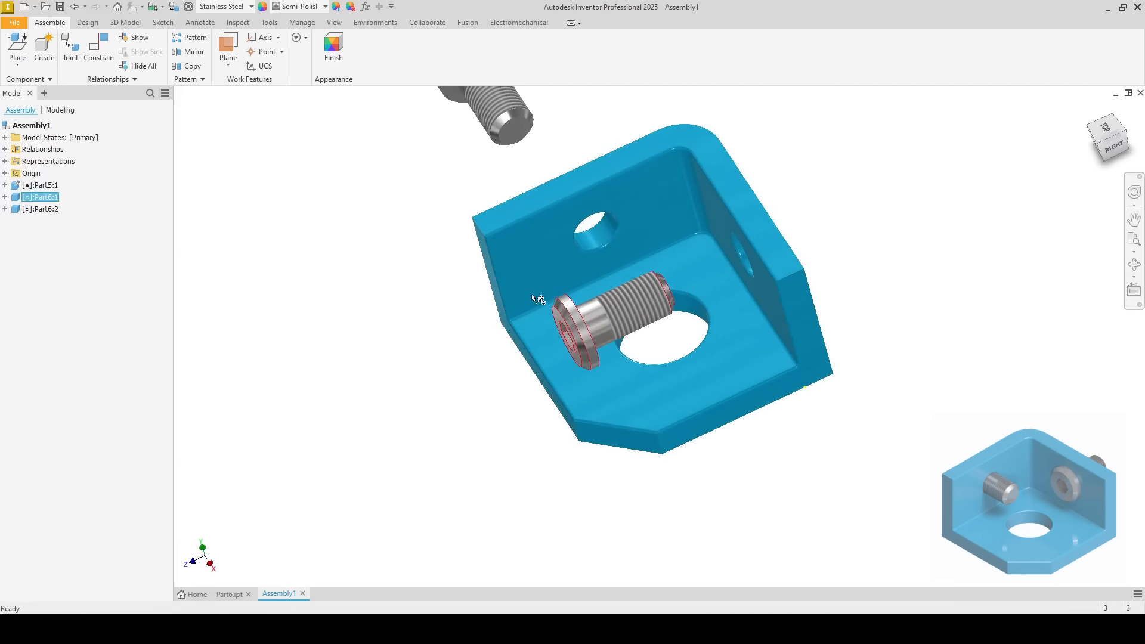
Step: Add a mate constraint with 0 mm offset between the underside of the first pin's head and the right wall's inner face
left_click(111, 52)
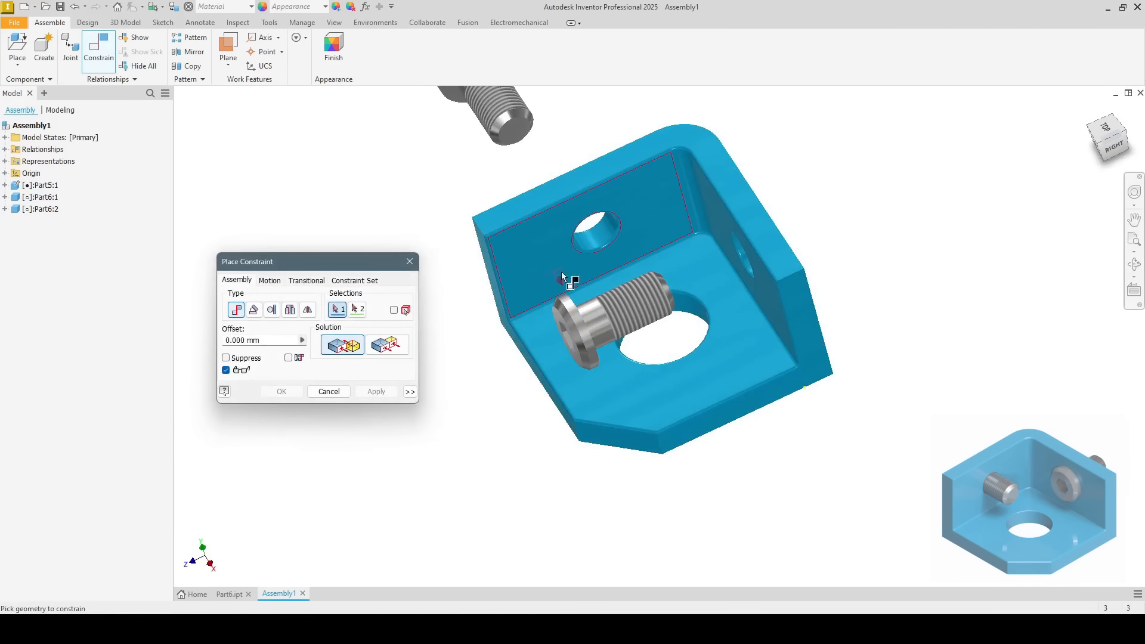
middle_click_drag(600, 278, 541, 296, "shift")
scroll(542, 298, "up", 5)
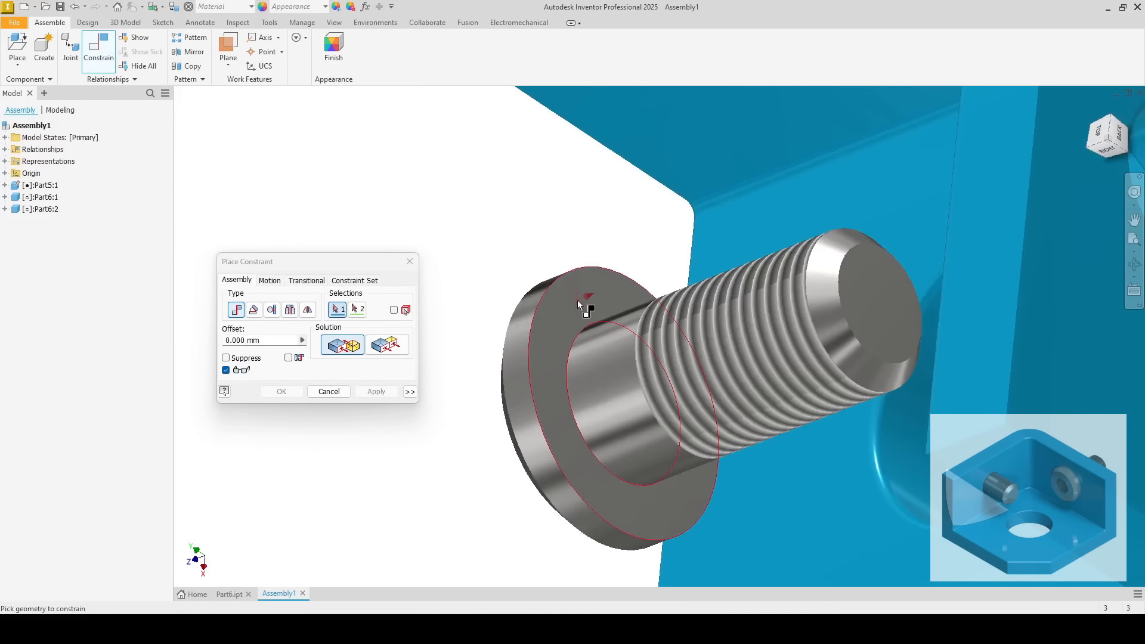
left_click(578, 299)
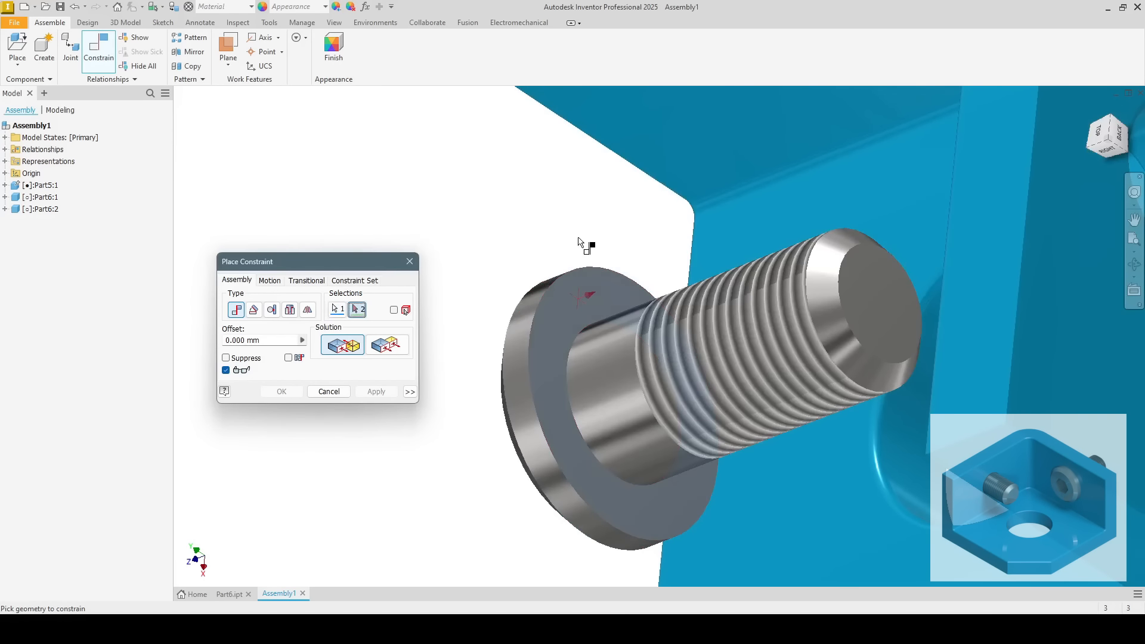
scroll(587, 246, "down", 5)
middle_click_drag(591, 249, 761, 146, "shift")
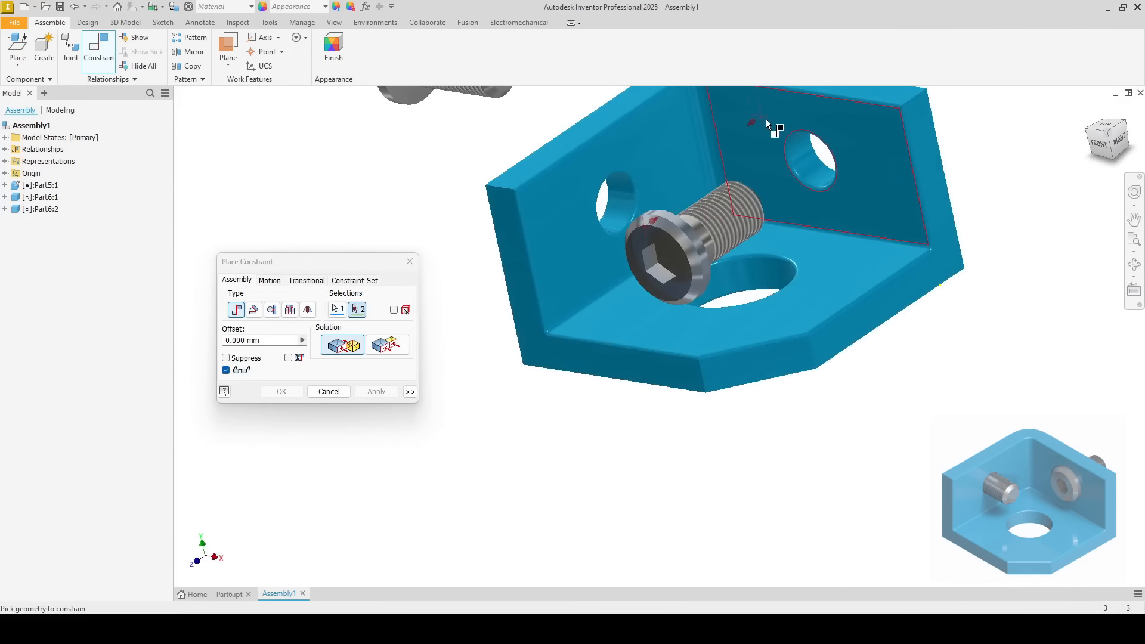
left_click(761, 127)
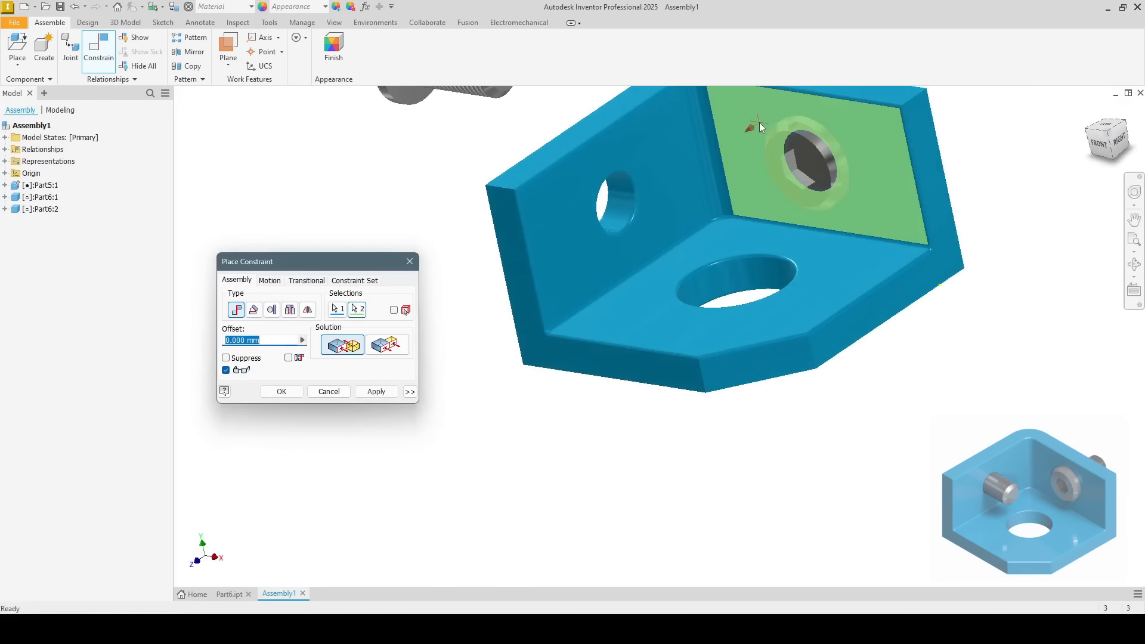
left_click(291, 394)
Step: Rotate the seated first pin about its axis to test its remaining freedom
middle_click_drag(388, 203, 330, 329)
mouse_move(673, 304)
middle_mouse_down("shift")
mouse_move(596, 306)
mouse_move(545, 324)
mouse_move(699, 295)
mouse_move(678, 301)
middle_mouse_up("shift")
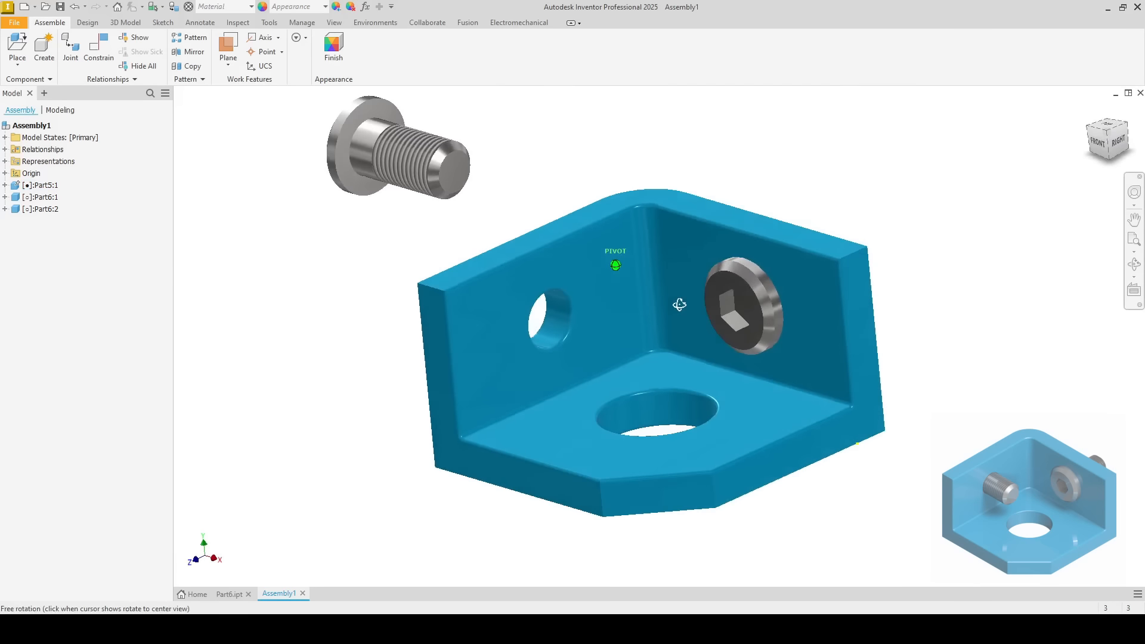
left_click(746, 274)
left_click_drag(721, 338, 743, 318)
left_click_drag(709, 233, 753, 343)
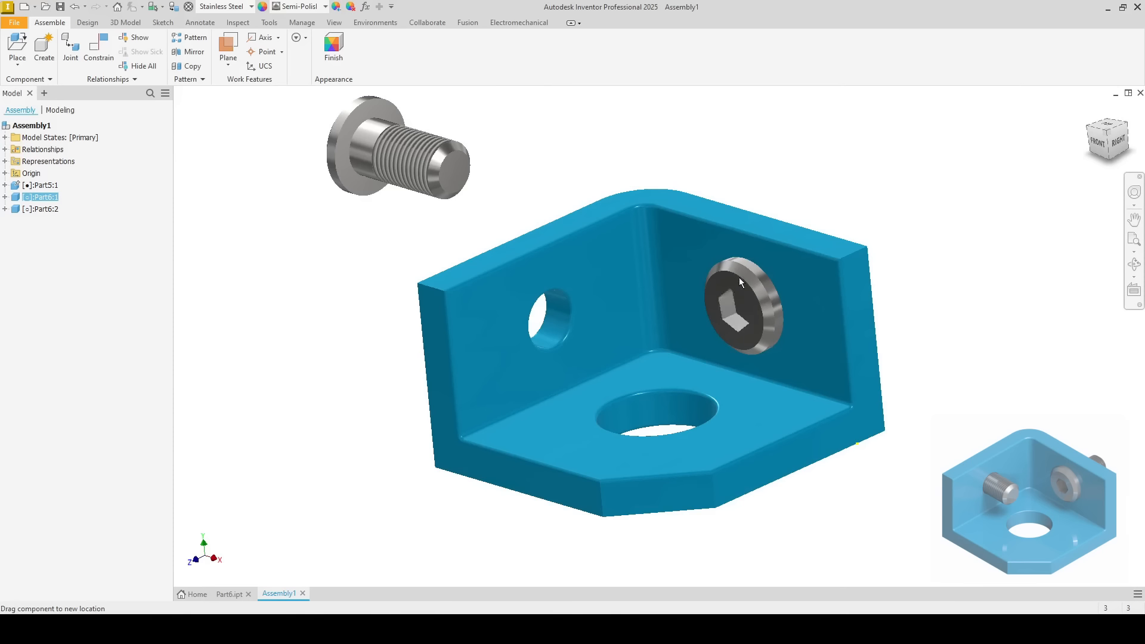
left_click_drag(750, 322, 743, 327)
left_click(327, 243)
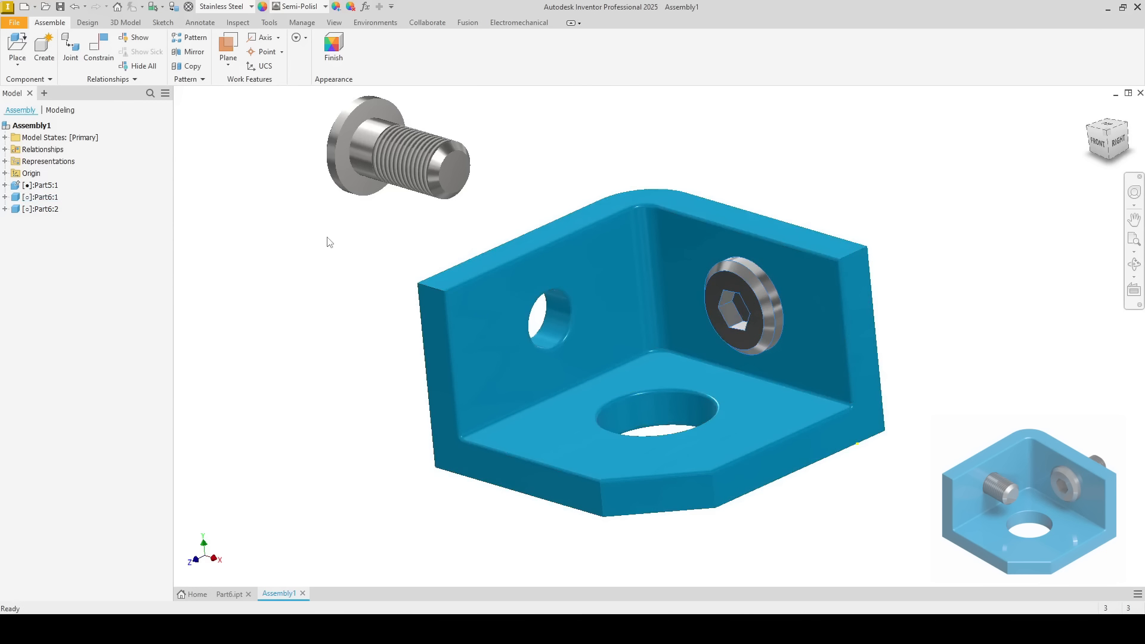
Step: Set up a directed angle constraint between a flat of the first pin's hex socket and the bracket's upper face
left_click(98, 48)
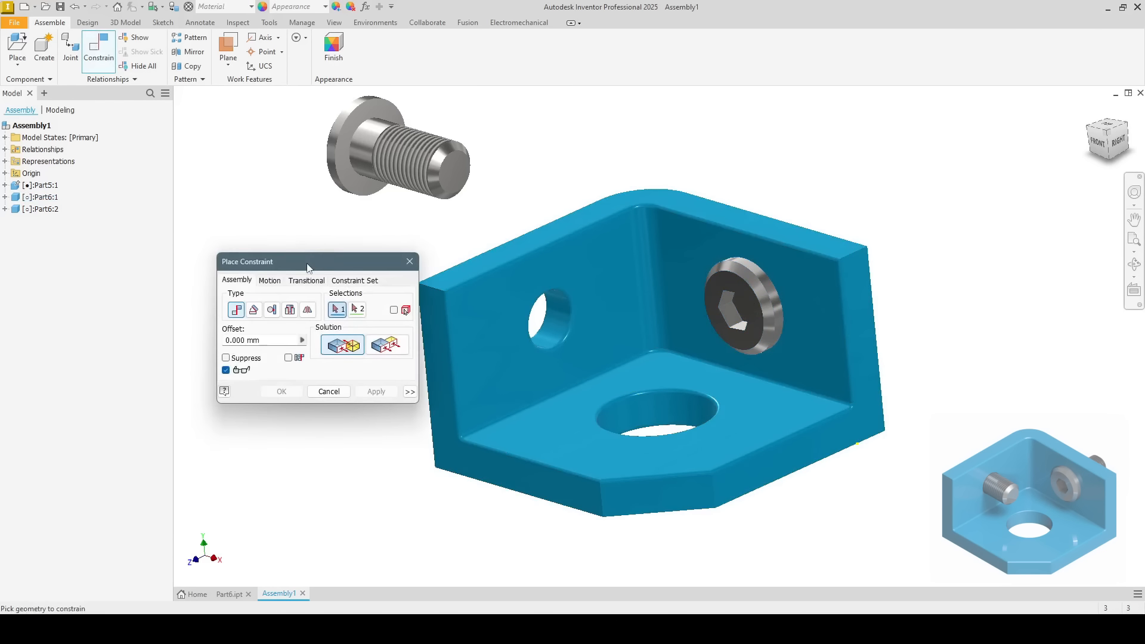
left_click_drag(307, 267, 518, 210)
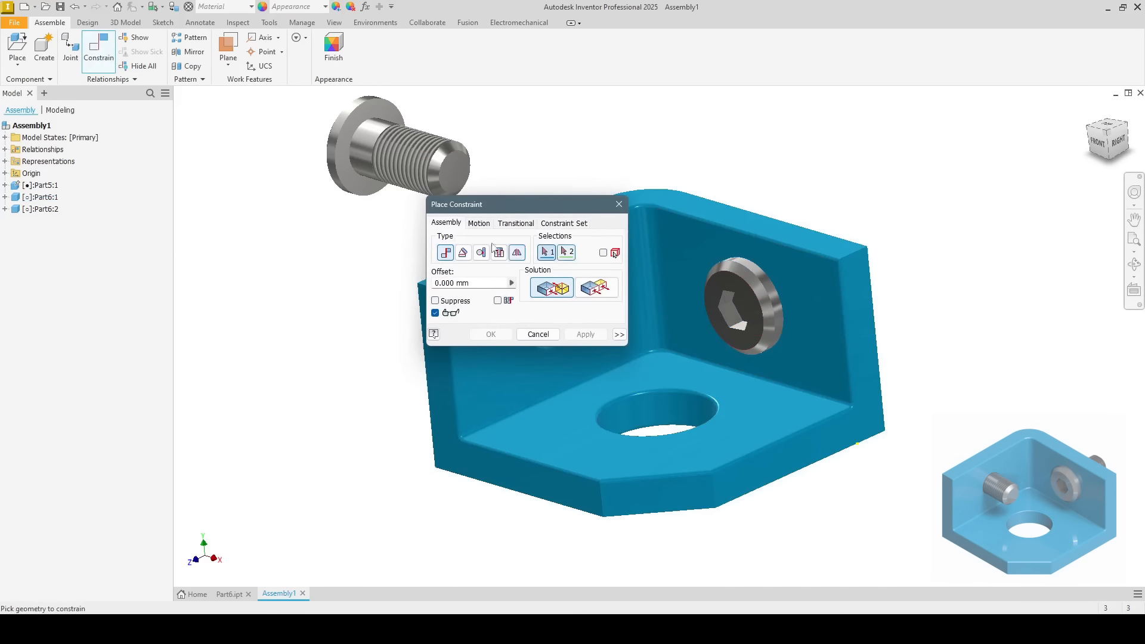
left_click(464, 253)
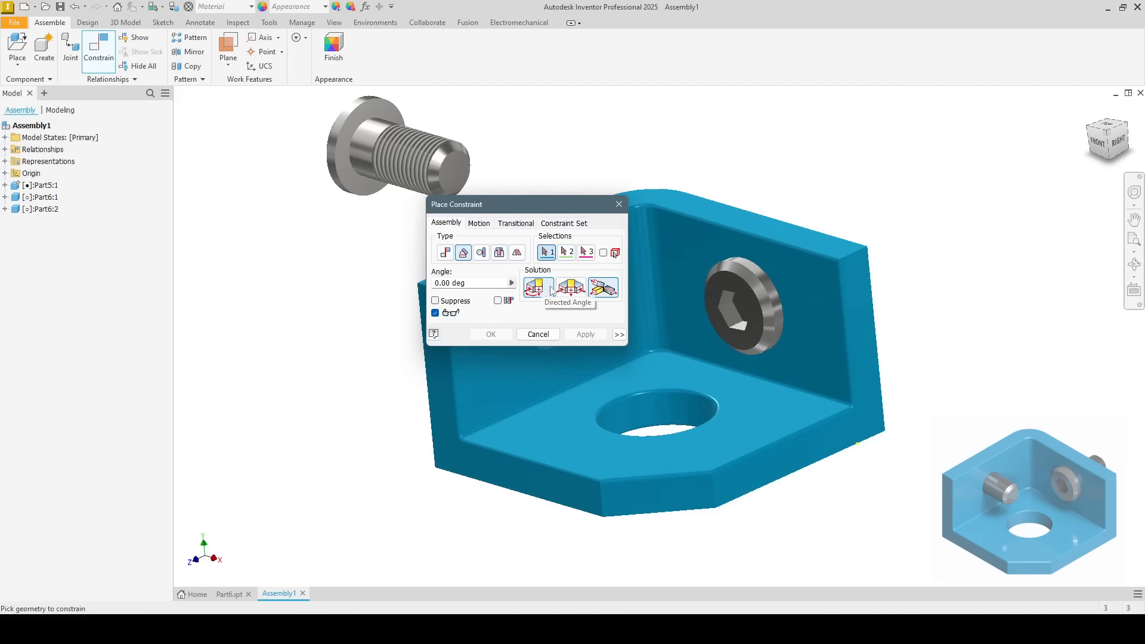
left_click(571, 289)
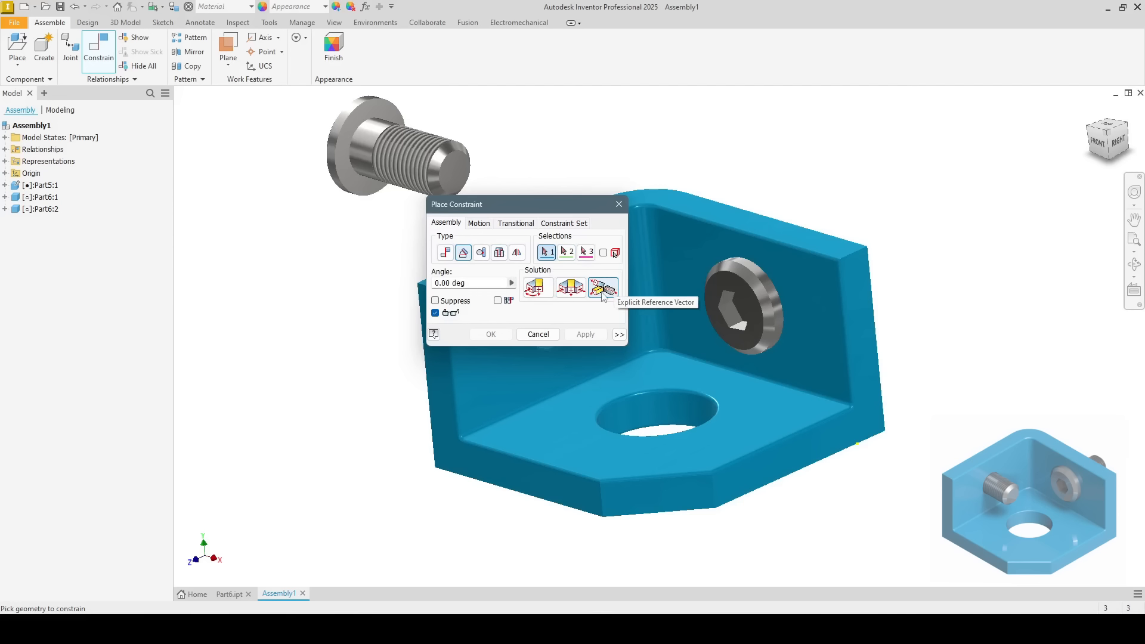
left_click(543, 290)
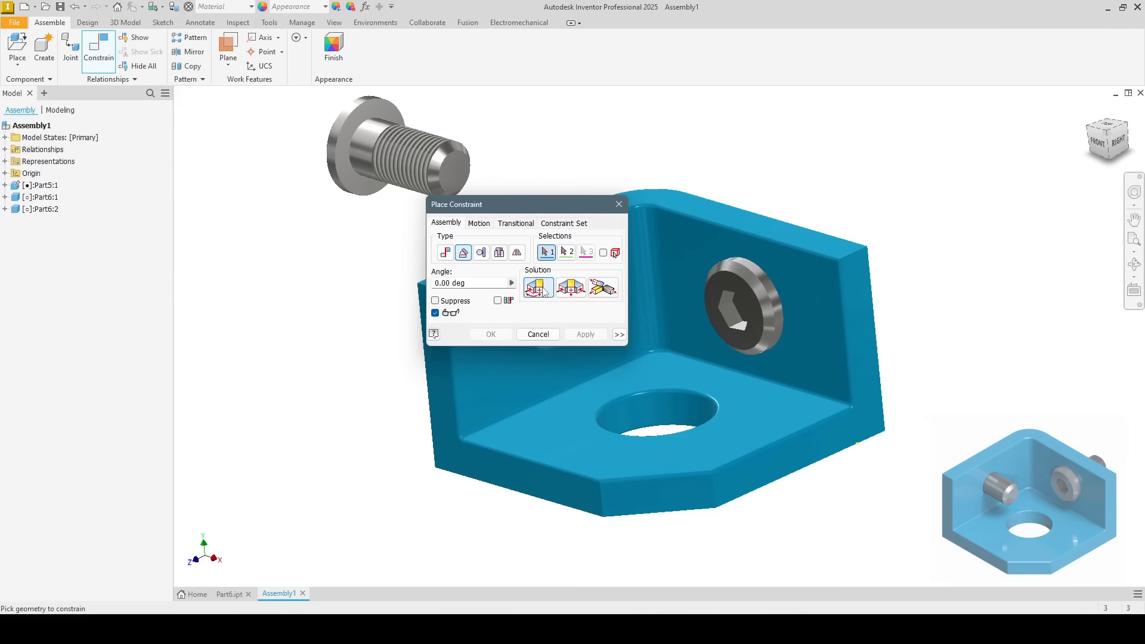
scroll(705, 318, "up", 5)
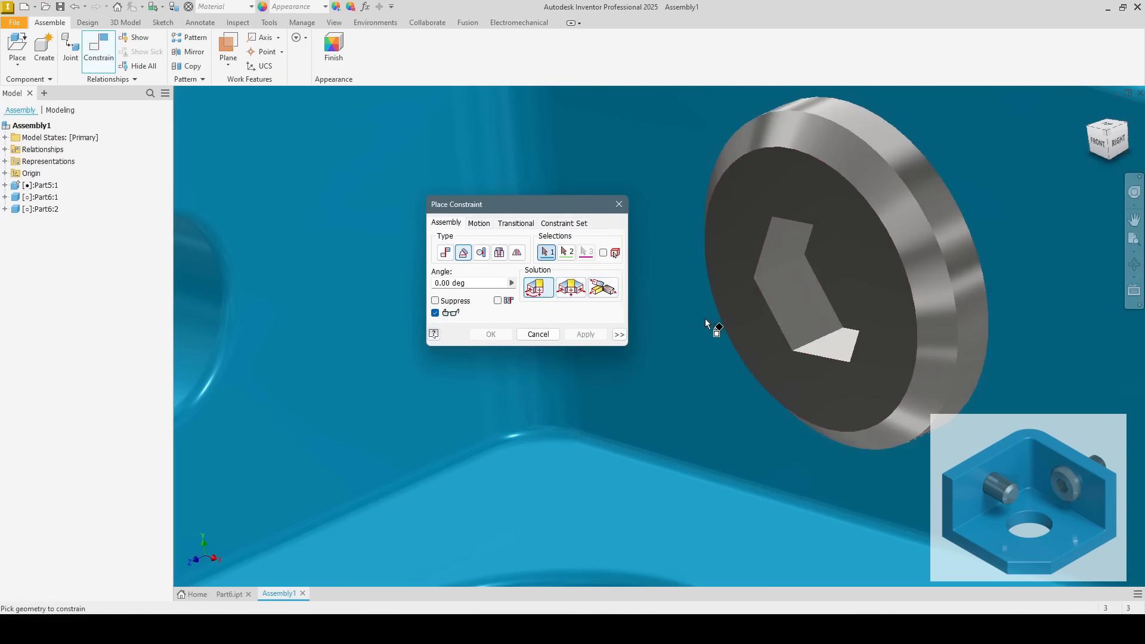
left_click(778, 294)
scroll(730, 316, "down", 5)
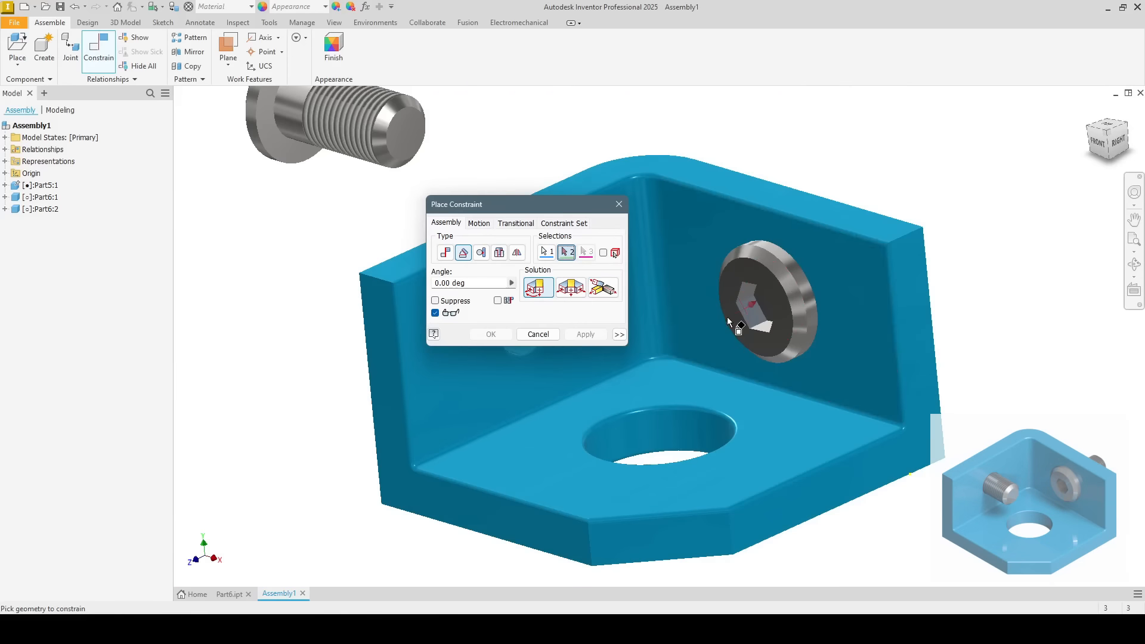
left_click(766, 194)
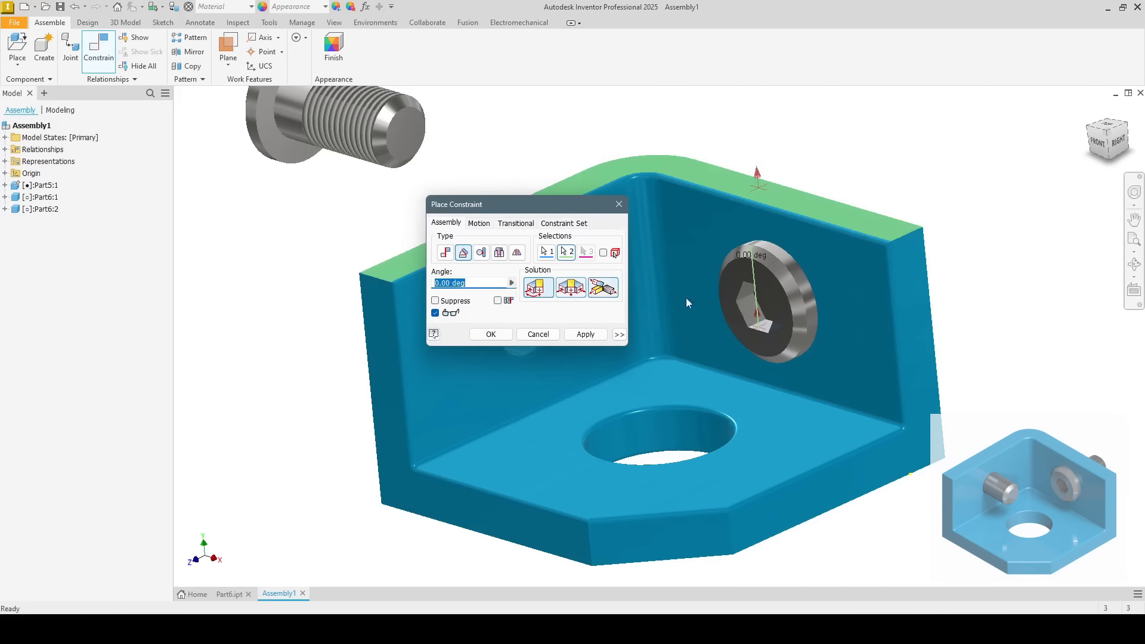
Step: Try a 45-degree value for the angle constraint, and apply it with the angle set to 0 degrees
scroll(767, 337, "up", 5)
scroll(764, 334, "down", 5)
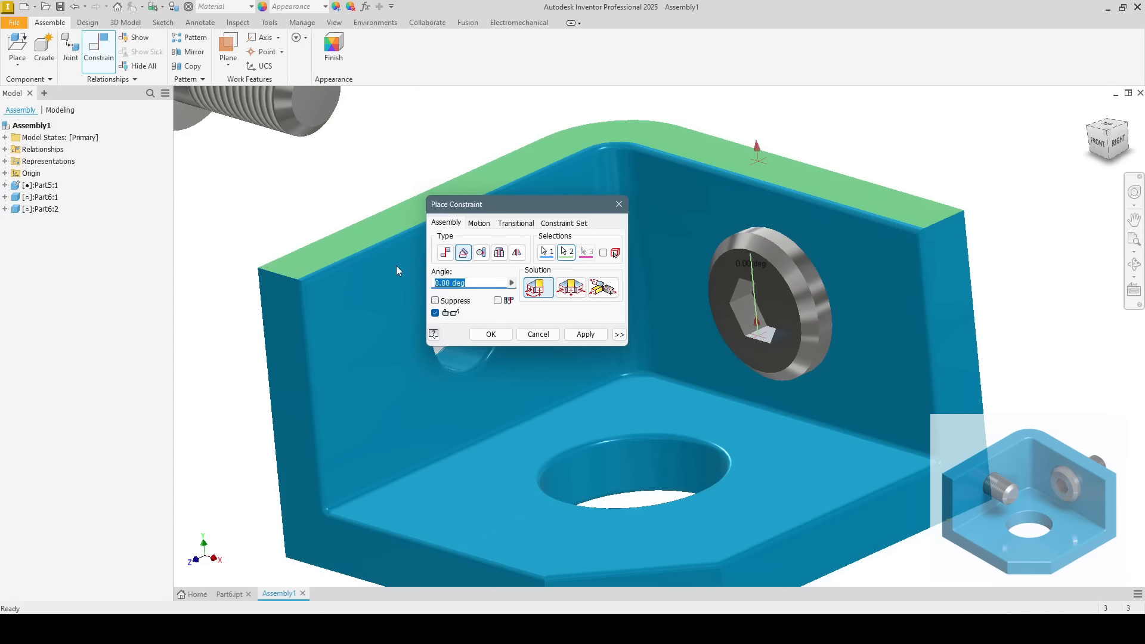
type("25")
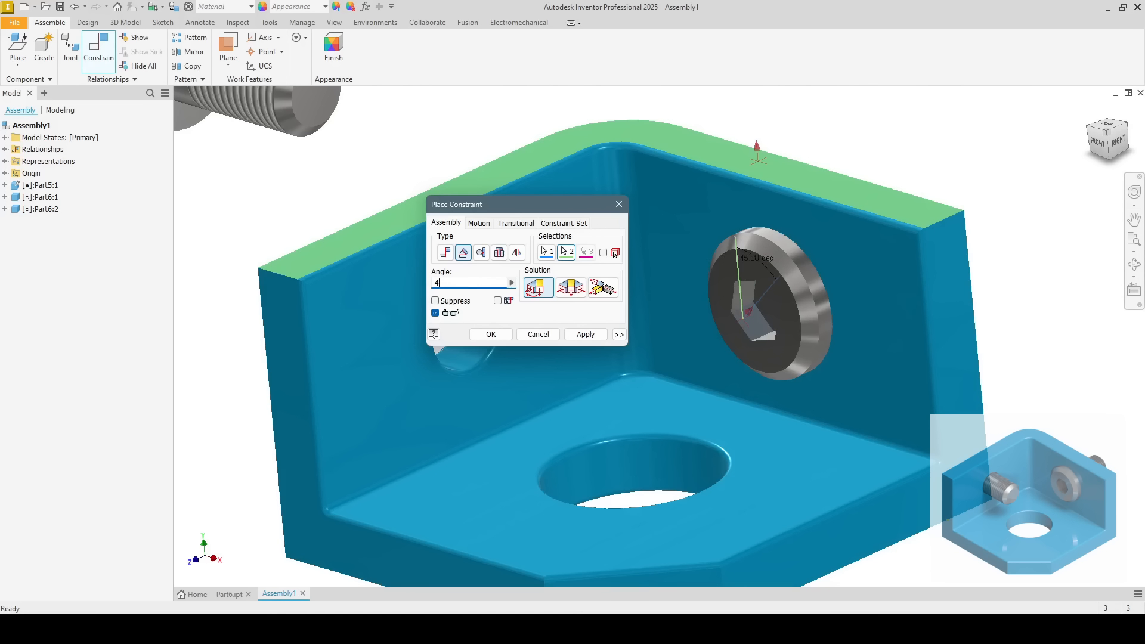
key("BackSpace")
type("0")
left_click(494, 335)
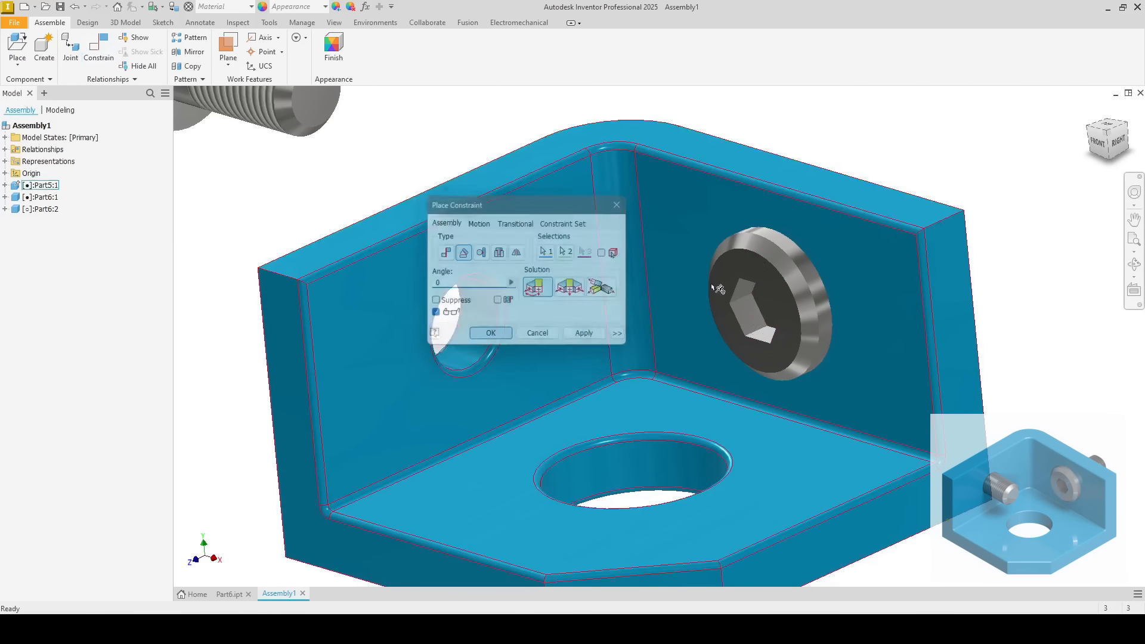
Step: Check the first pin's constraint status by selecting it in the component tree
scroll(828, 307, "down", 5)
mouse_move(662, 265)
middle_mouse_down("shift")
mouse_move(690, 263)
mouse_move(628, 262)
middle_mouse_up("shift")
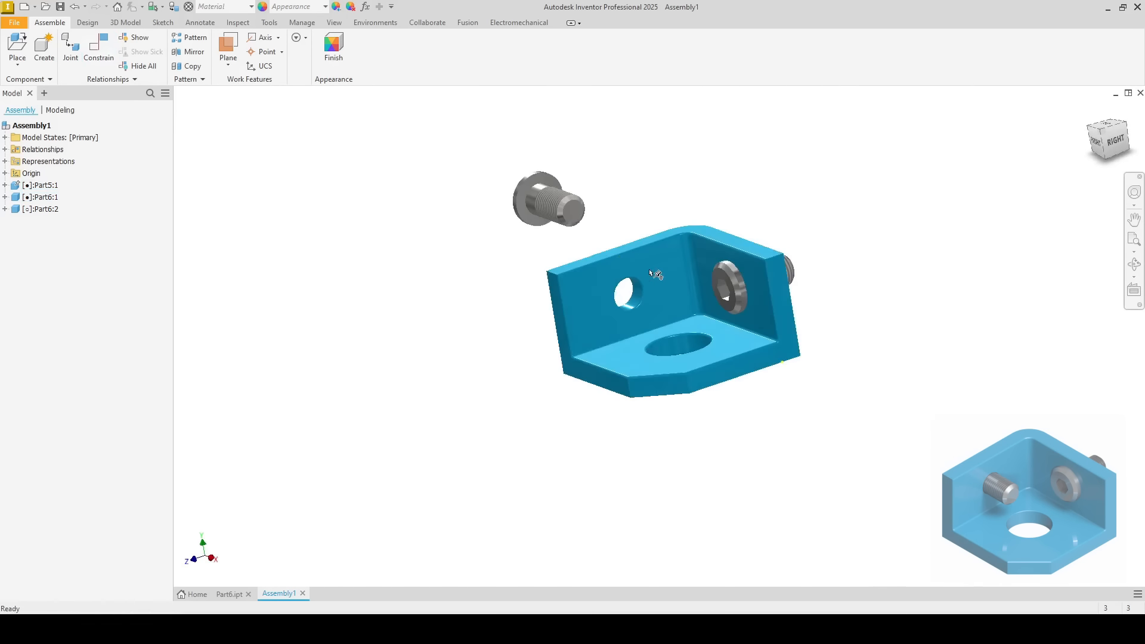
left_click(46, 199)
left_click(83, 224)
mouse_move(700, 286)
middle_mouse_down("shift")
mouse_move(813, 307)
mouse_move(737, 298)
mouse_move(762, 296)
mouse_move(727, 256)
middle_mouse_up("shift")
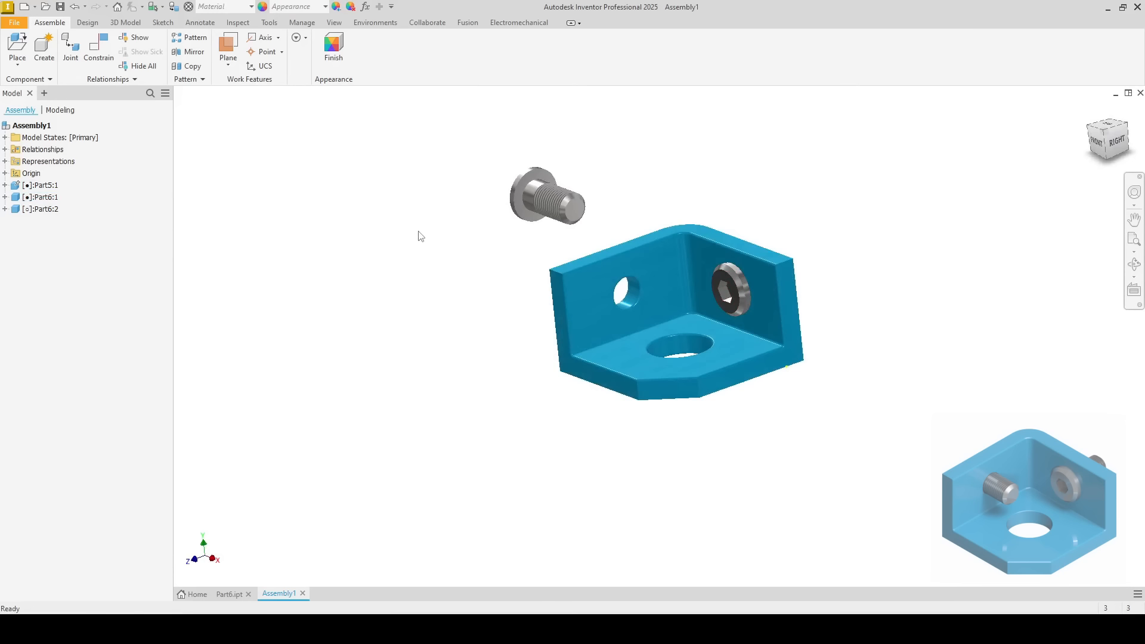
Step: Add a mate constraint with 0 mm offset between the second pin's axis and the axis of the left wall's hole
mouse_move(473, 235)
middle_mouse_down("shift")
mouse_move(578, 243)
mouse_move(431, 240)
middle_mouse_up("shift")
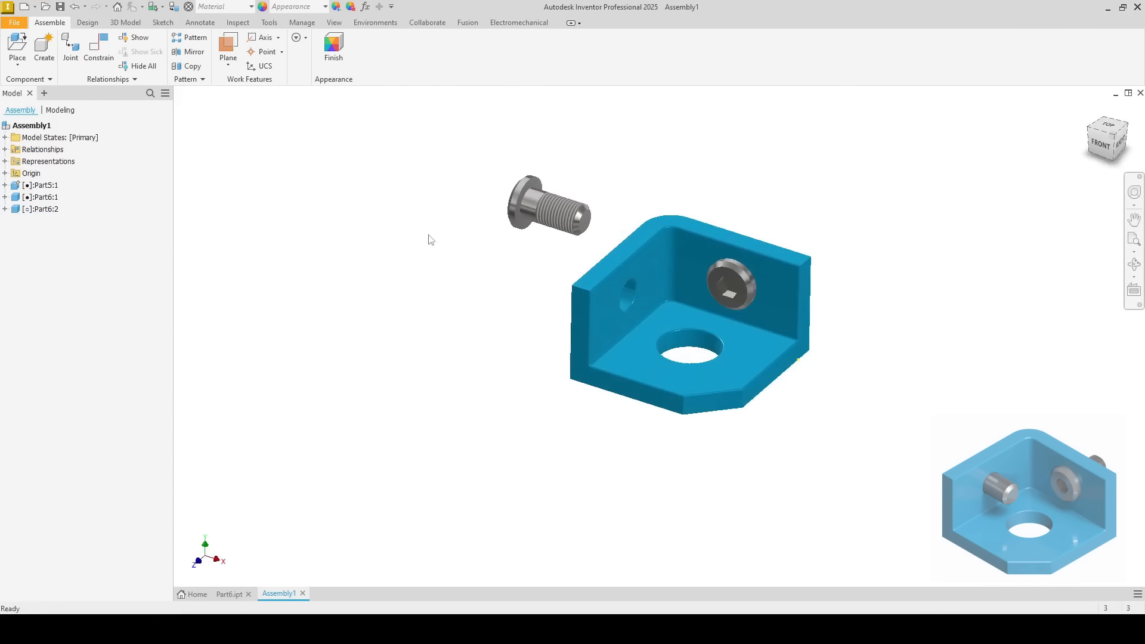
left_click(99, 48)
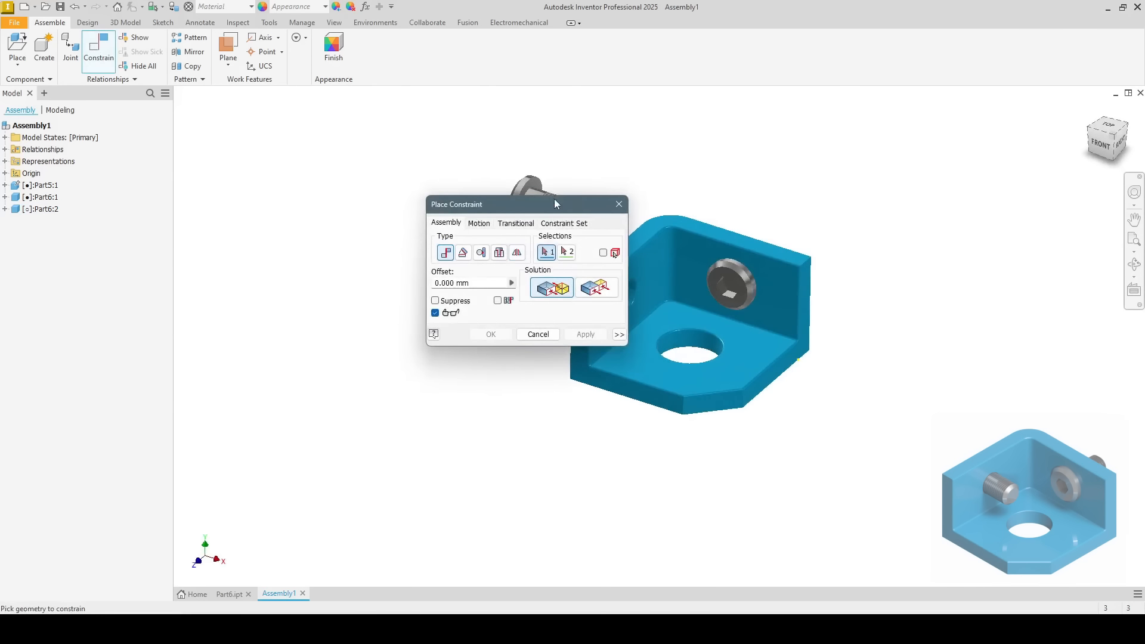
left_click_drag(555, 202, 351, 271)
left_click(573, 206)
scroll(632, 294, "down", 5)
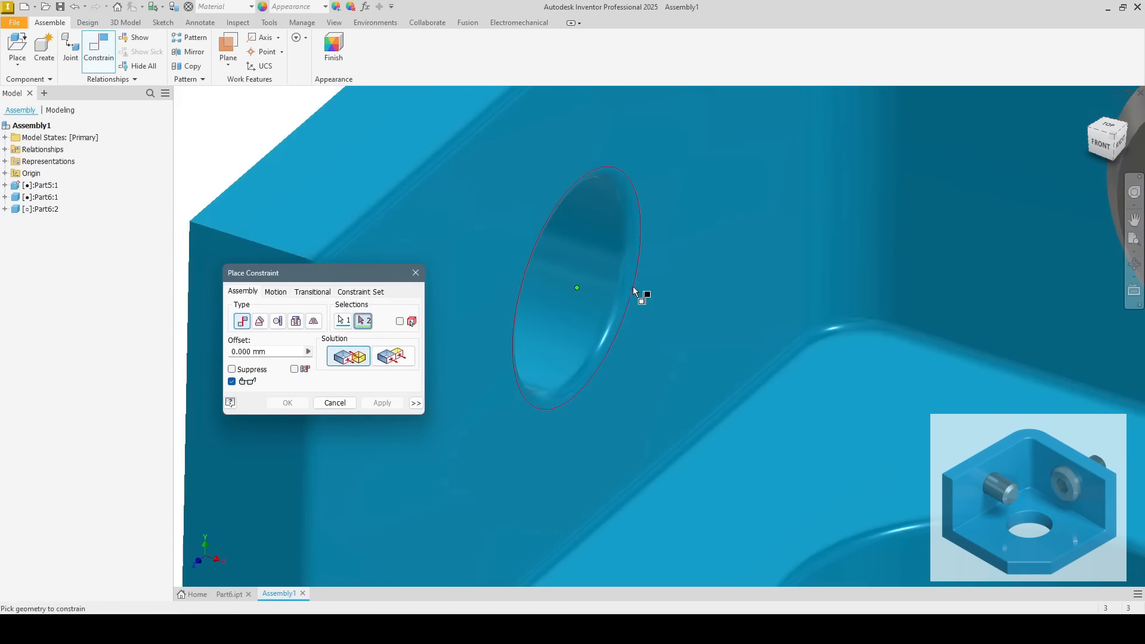
scroll(634, 292, "up", 5)
left_click(586, 252)
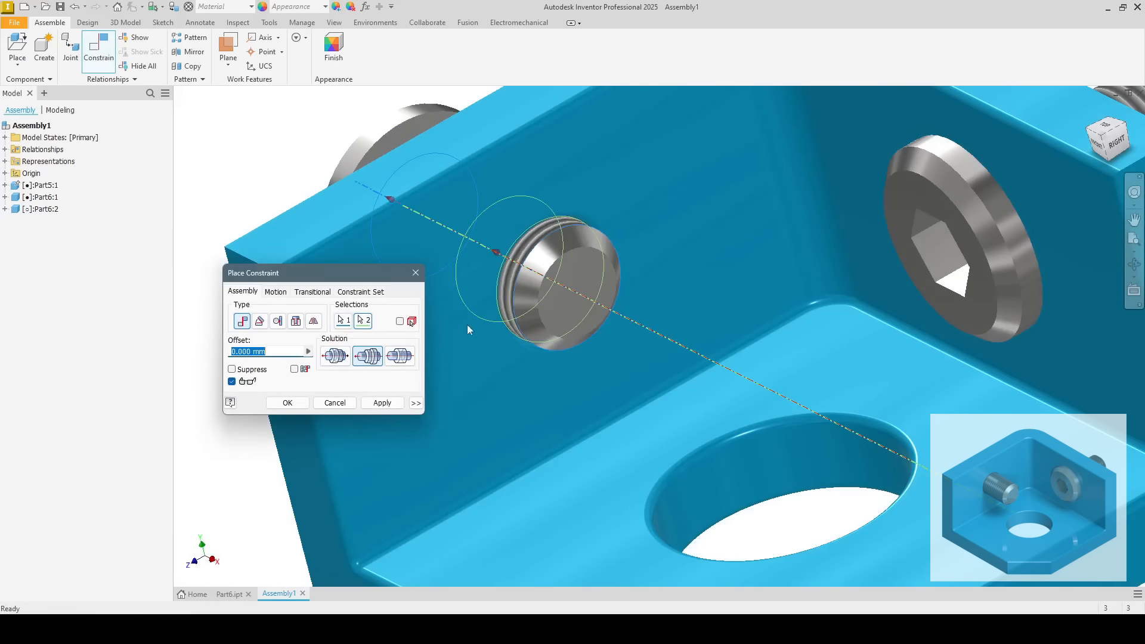
left_click(296, 407)
Step: Slide the second pin along the hole's axis, outward from the left wall, until it clears the hole
scroll(478, 336, "up", 7)
middle_click_drag(480, 333, 583, 324, "shift")
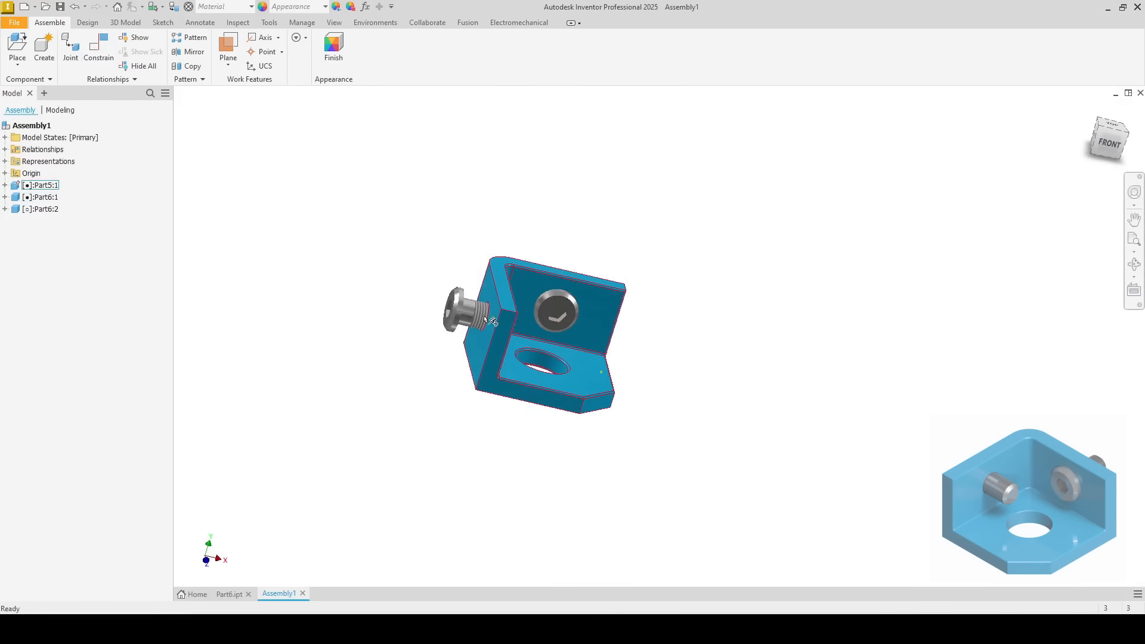
left_click_drag(492, 321, 374, 292)
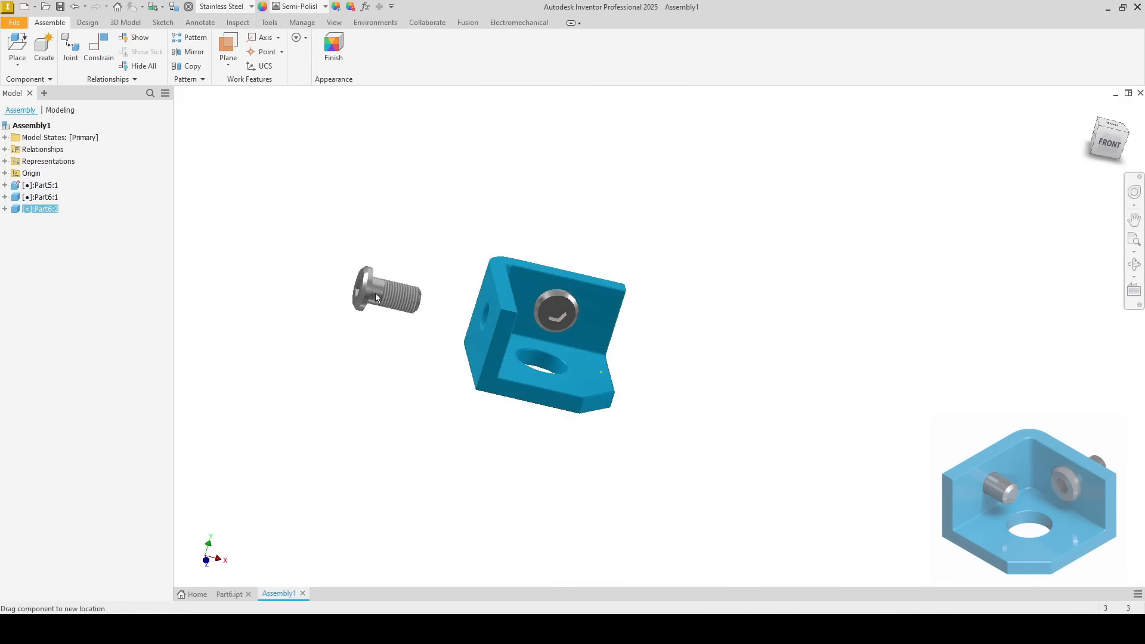
Step: Mate the underside of the second pin's head to the left wall's outer face with 0 mm offset, and rotate the pin about its axis
left_click(99, 45)
middle_click_drag(451, 234, 491, 242, "shift")
left_click(491, 296)
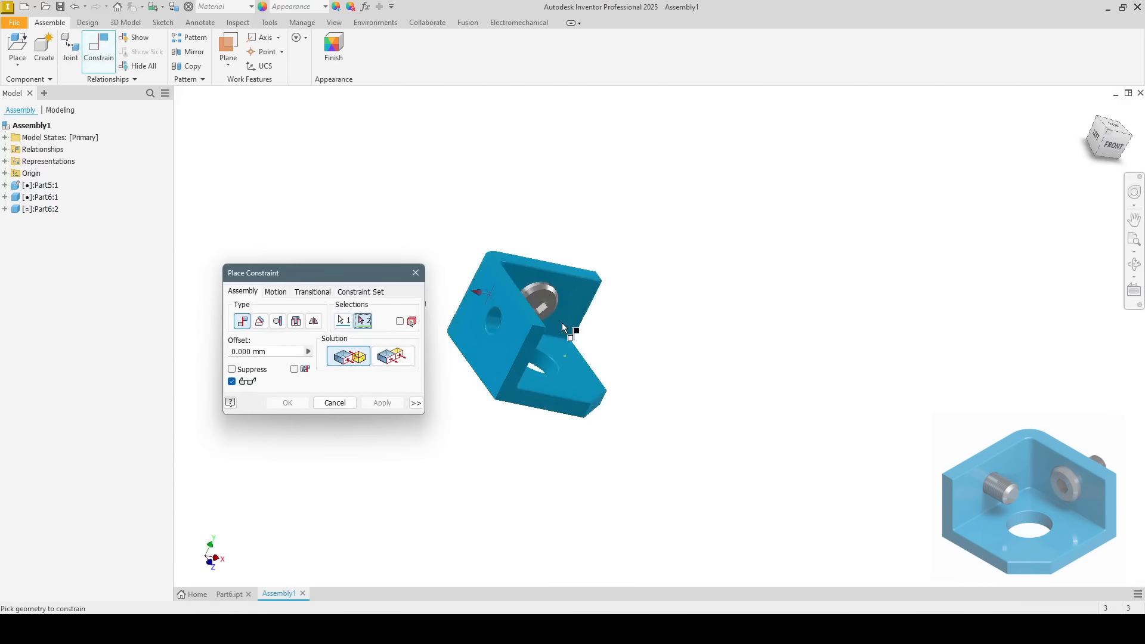
middle_click_drag(563, 328, 444, 298, "shift")
middle_click_drag(444, 289, 665, 272)
scroll(558, 268, "down", 6)
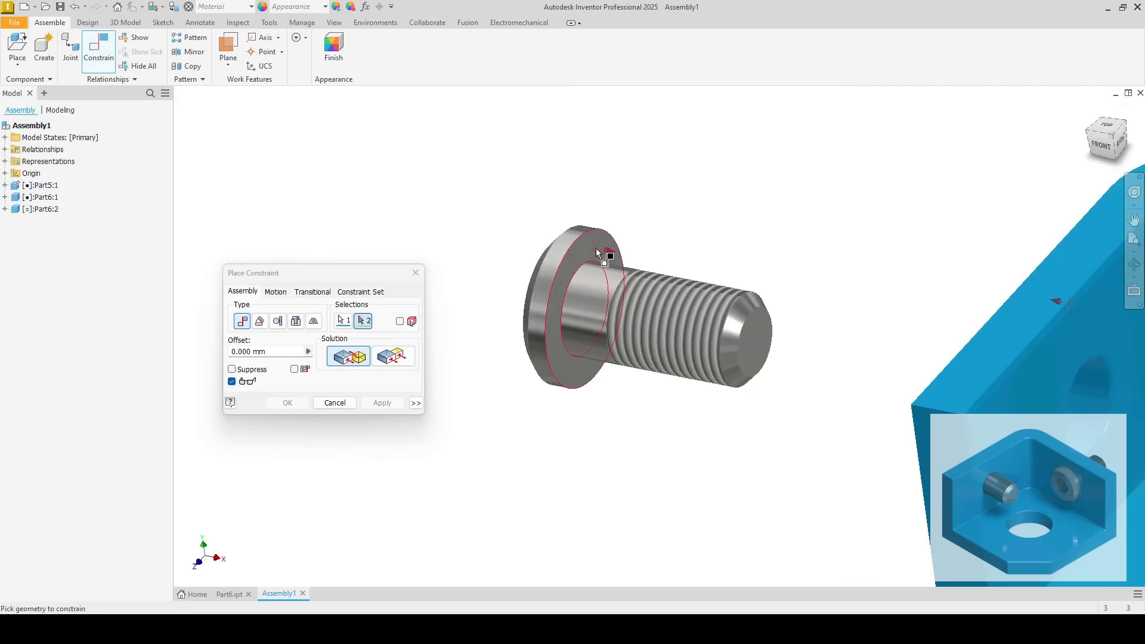
left_click(598, 253)
left_click(288, 403)
middle_click_drag(401, 302, 552, 302, "shift")
left_click_drag(832, 373, 806, 347)
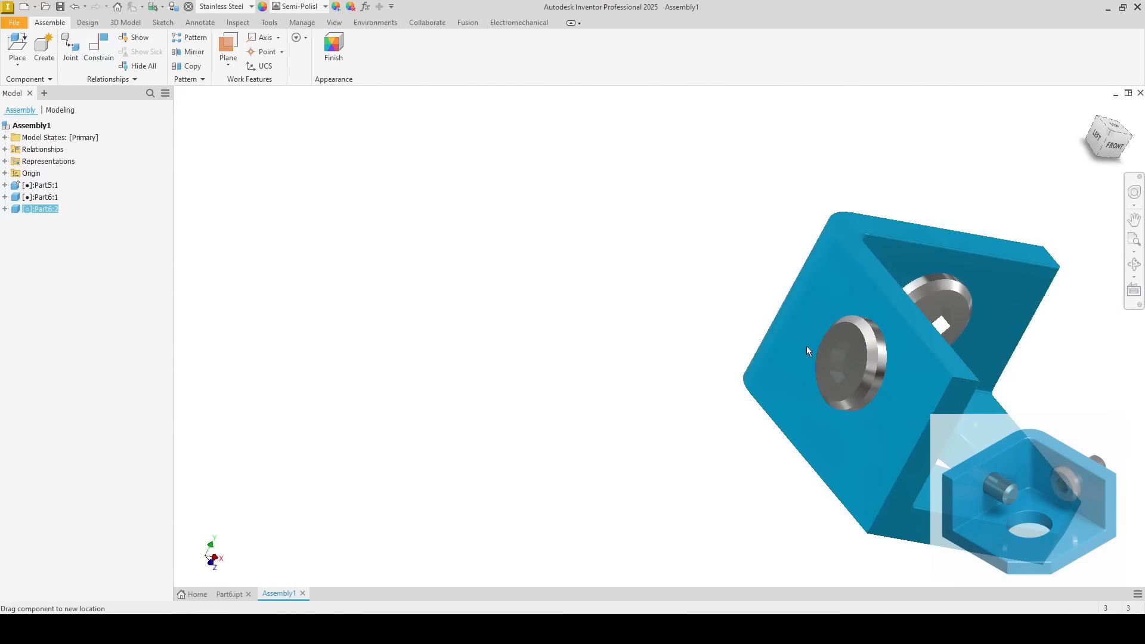
Step: Change the assembly's visual style to shaded with edges
left_click(334, 23)
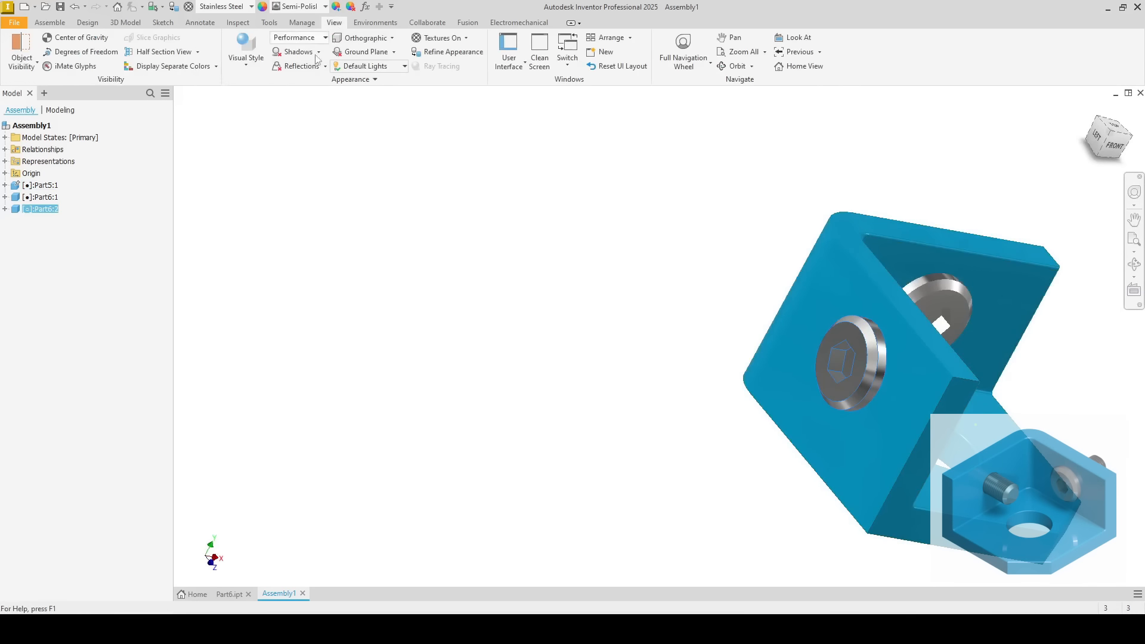
left_click(244, 68)
left_click(274, 136)
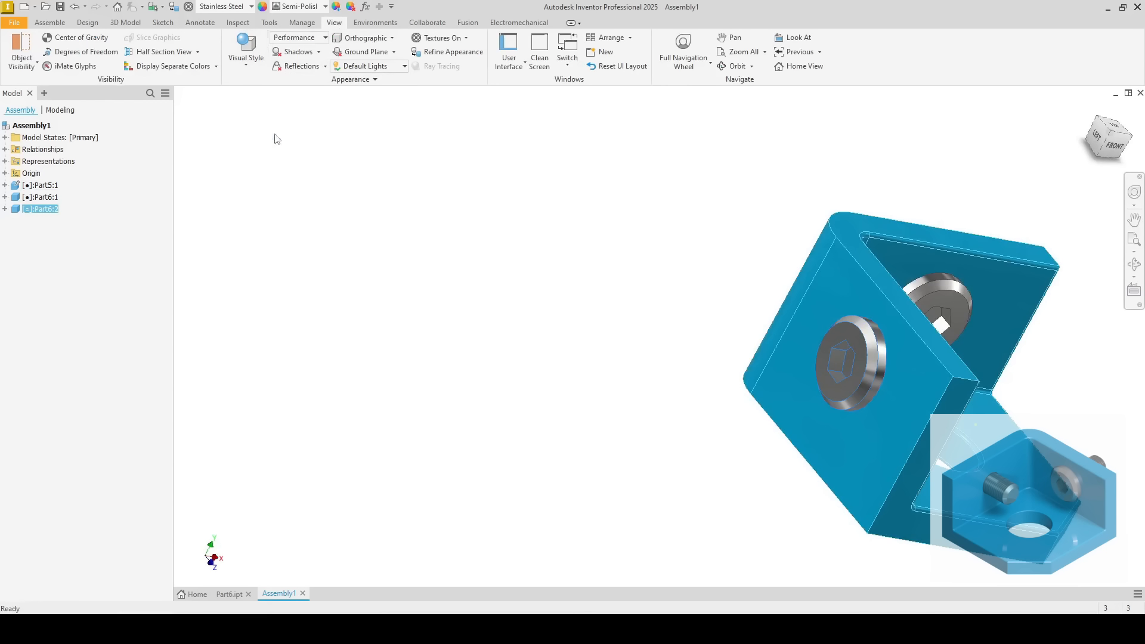
left_click(605, 289)
mouse_move(605, 289)
middle_mouse_down()
mouse_move(495, 257)
mouse_move(442, 268)
mouse_move(540, 282)
middle_mouse_up()
scroll(485, 260, "up", 3)
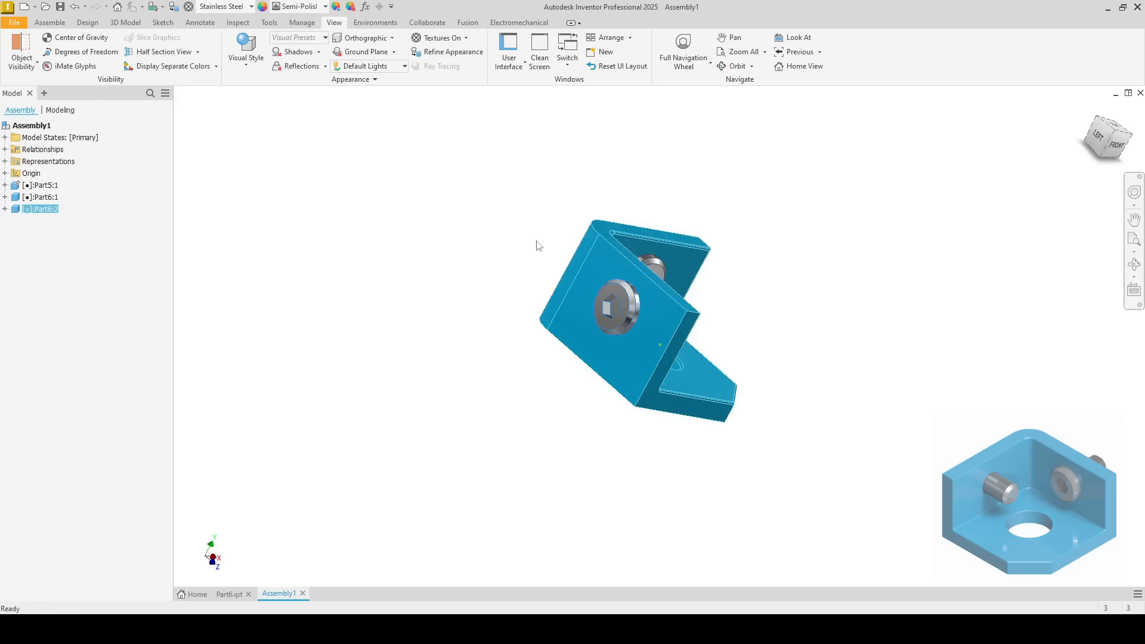
Step: Add a directed angle constraint of 0 degrees between a flat of the second pin's hex socket and the left wall's top face
left_click(48, 23)
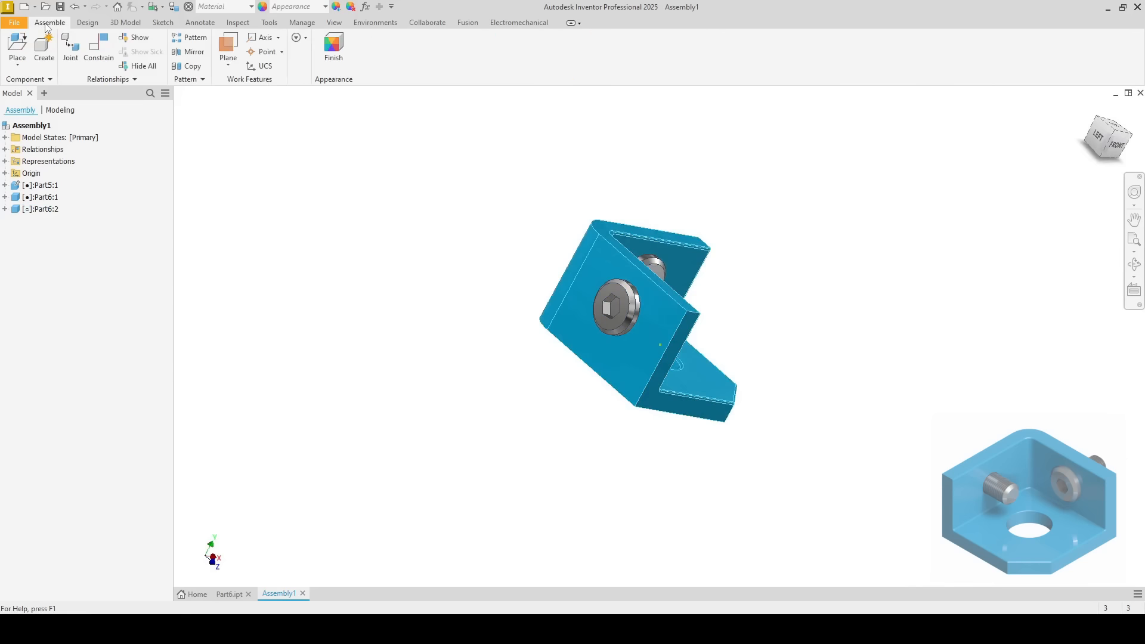
left_click(96, 47)
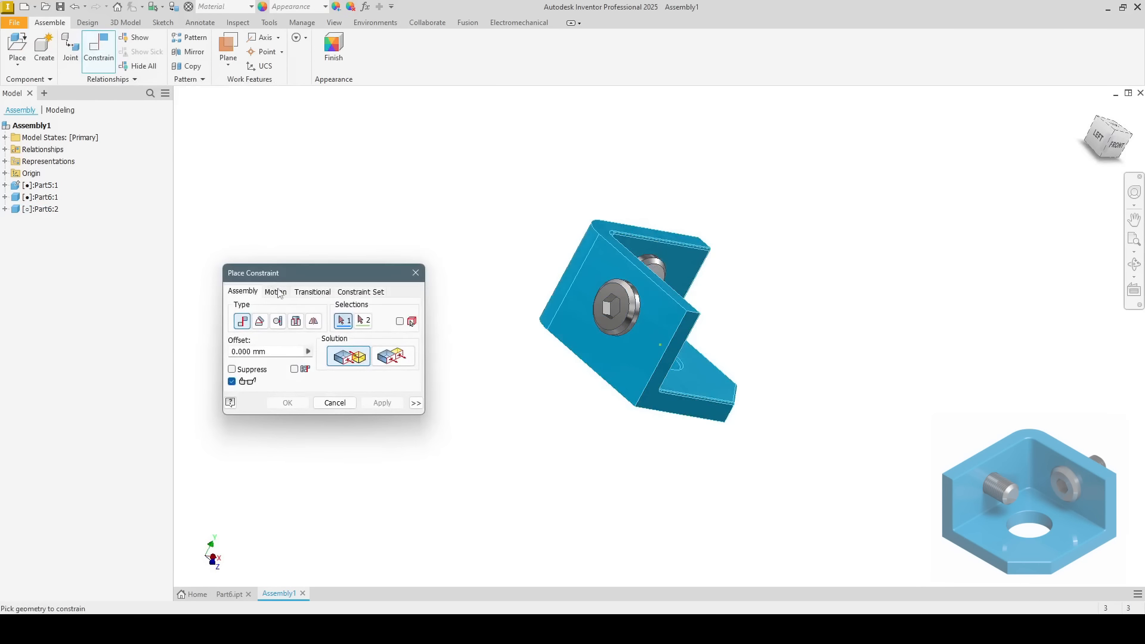
left_click(261, 321)
left_click(334, 356)
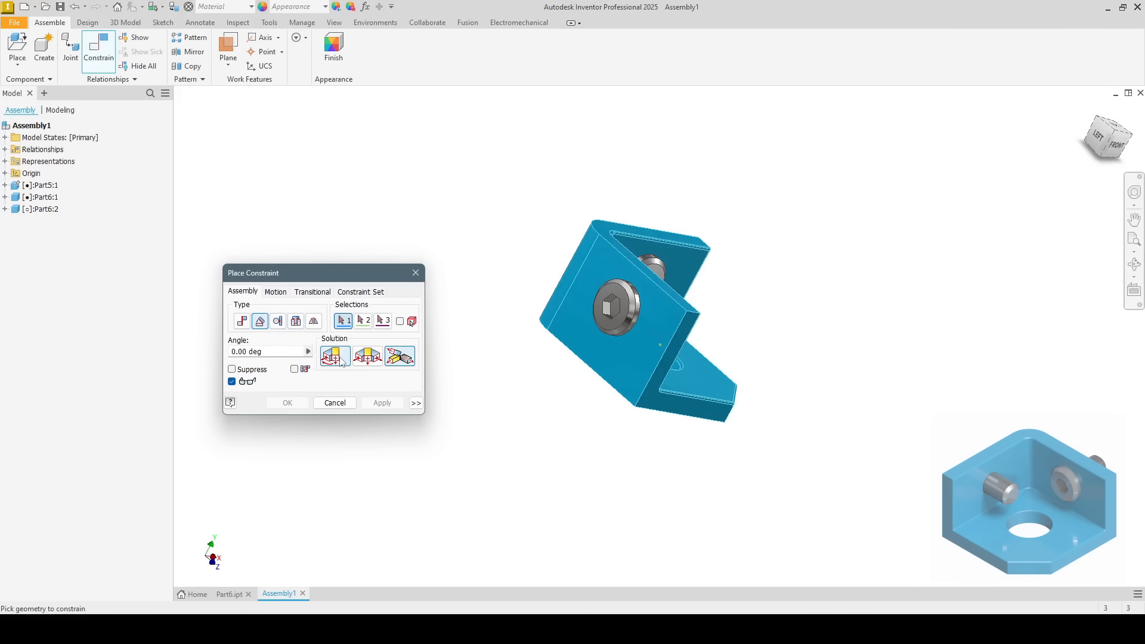
scroll(620, 322, "up", 5)
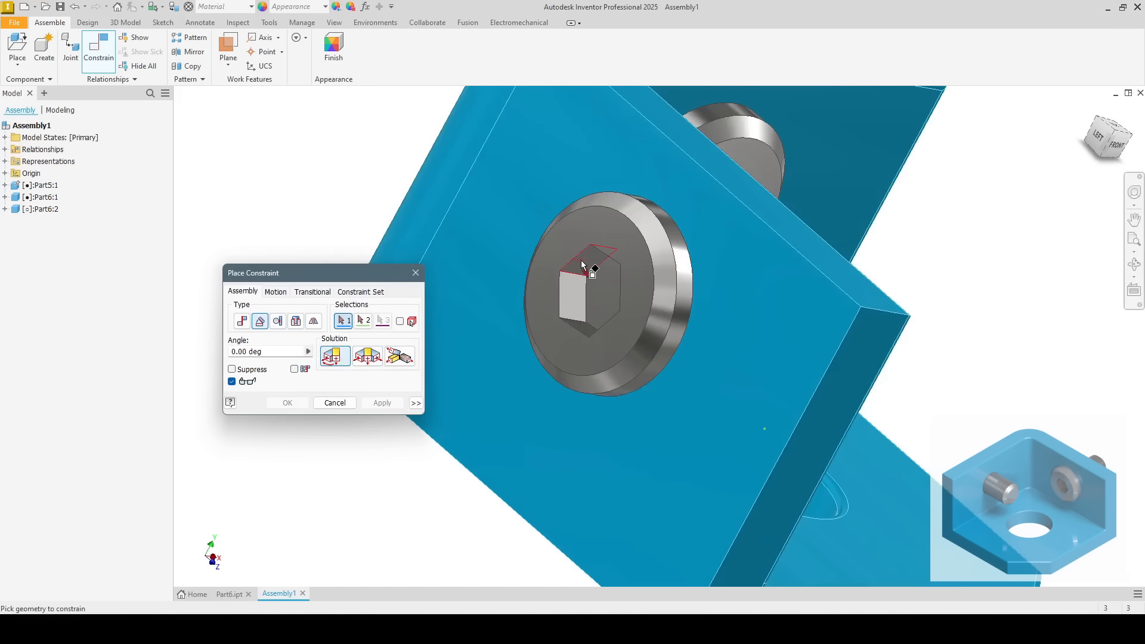
left_click(578, 262)
left_click(733, 176)
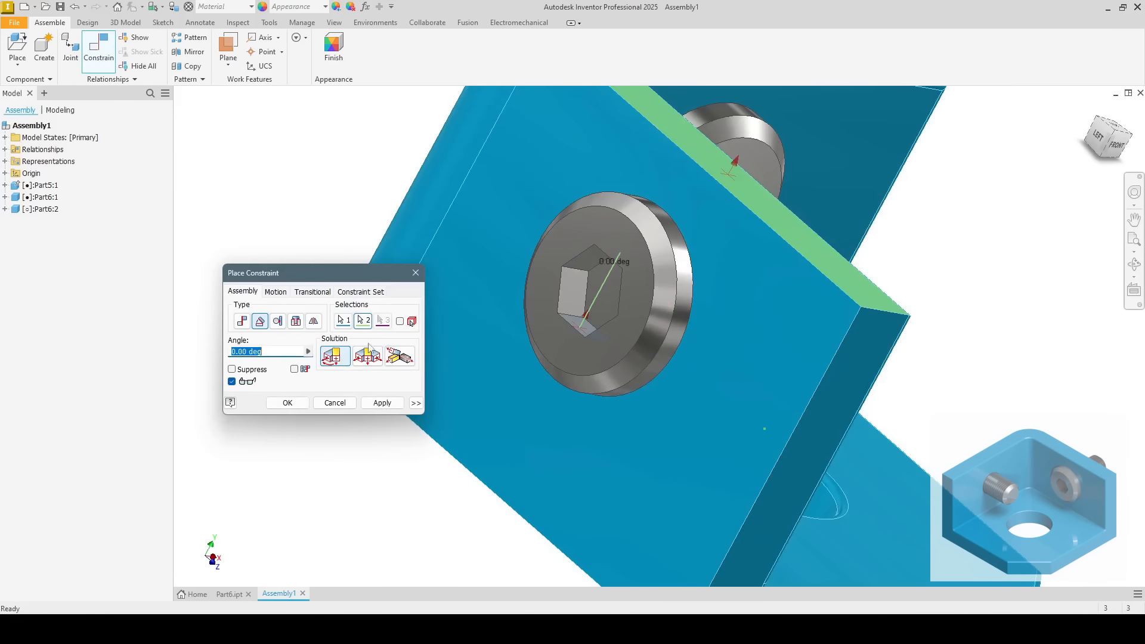
left_click(288, 402)
scroll(367, 412, "down", 3)
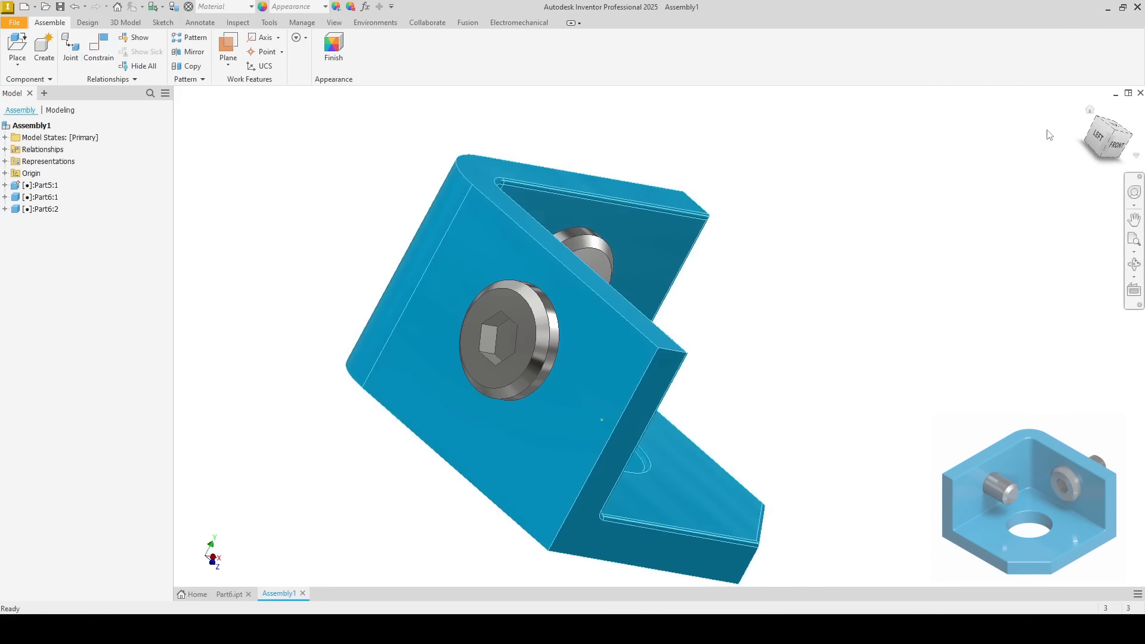
Step: Show the assembly in its home view with the Realistic visual style and Photo Booth lighting
left_click(1089, 110)
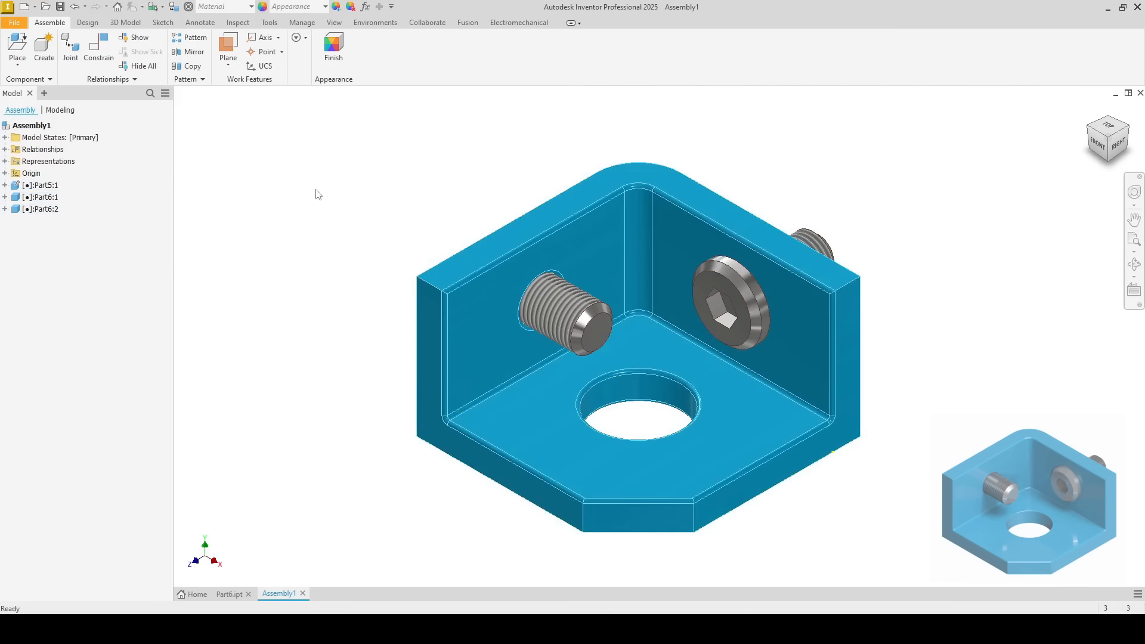
left_click(335, 23)
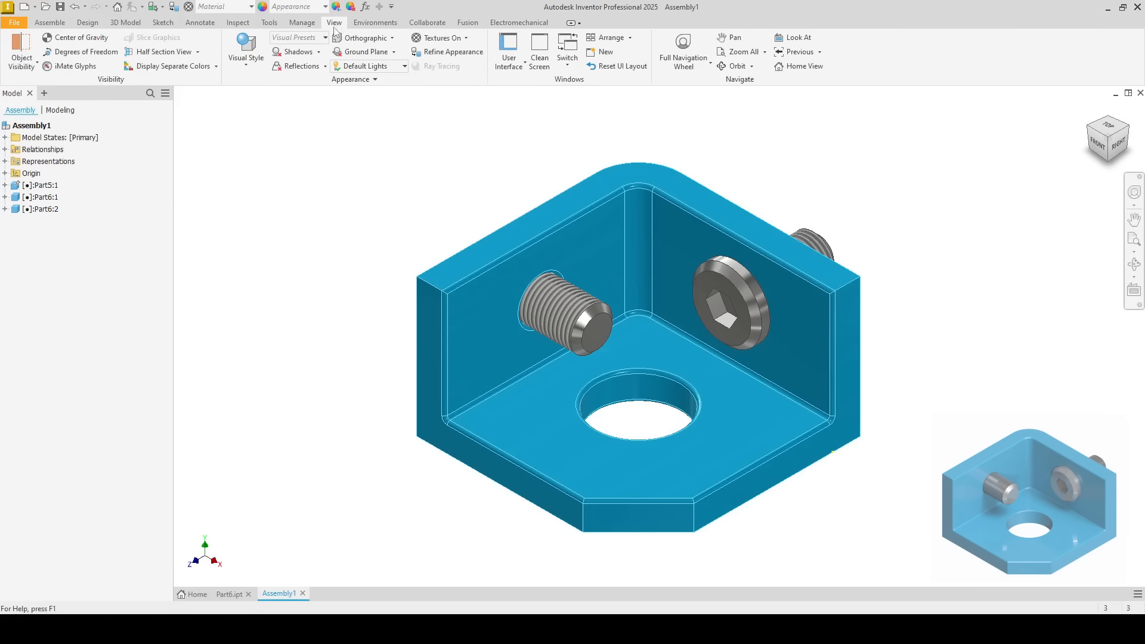
left_click(245, 53)
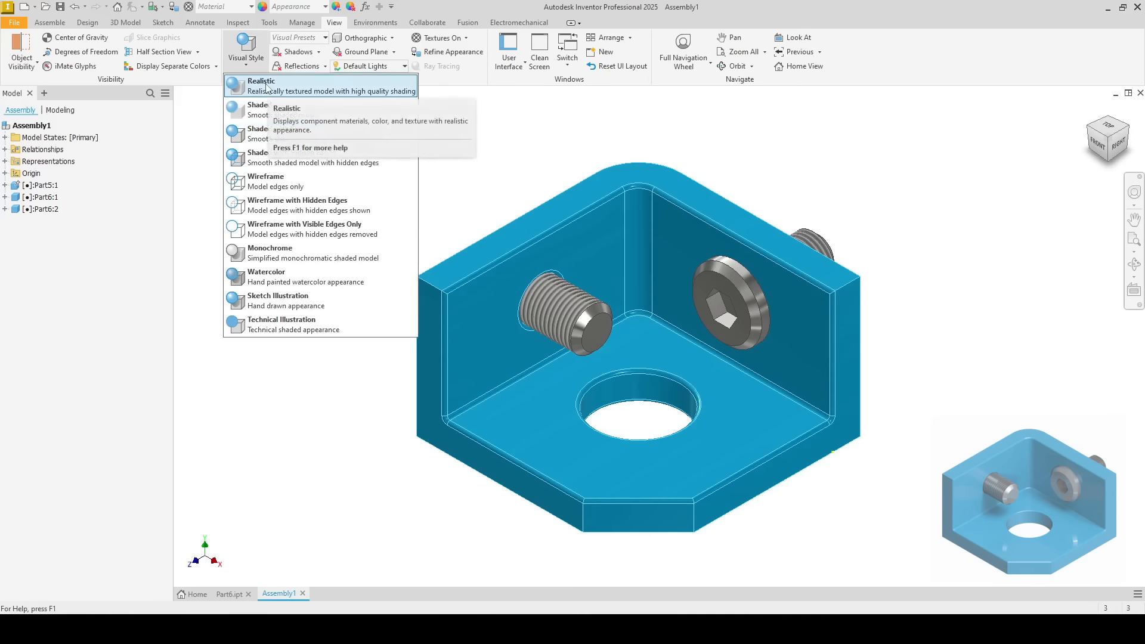
left_click(267, 88)
left_click(405, 66)
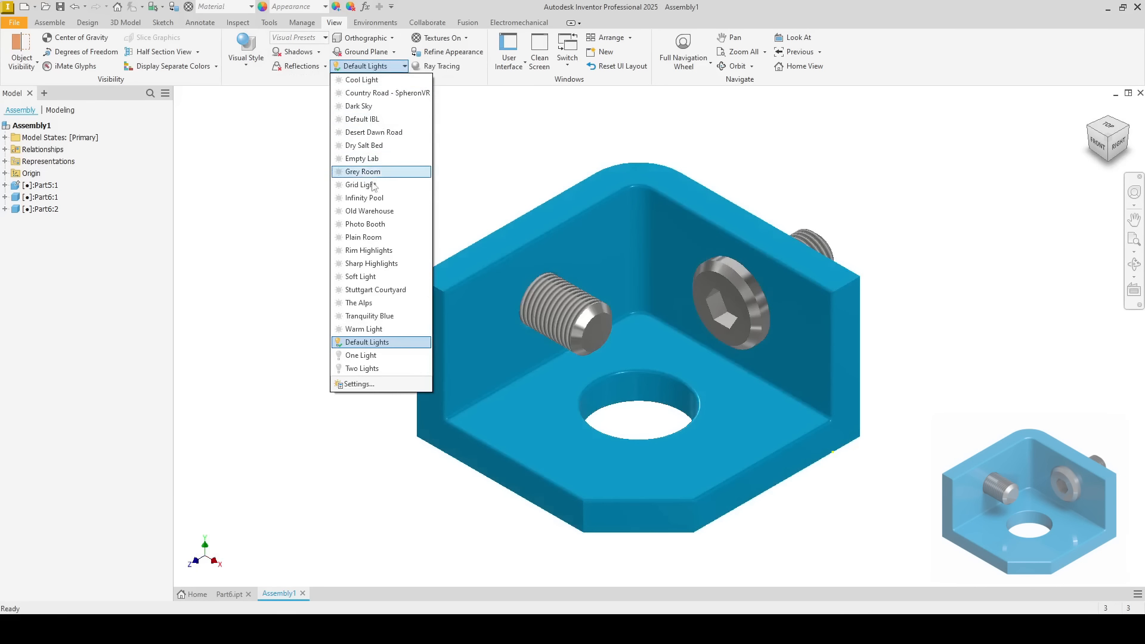
left_click(365, 211)
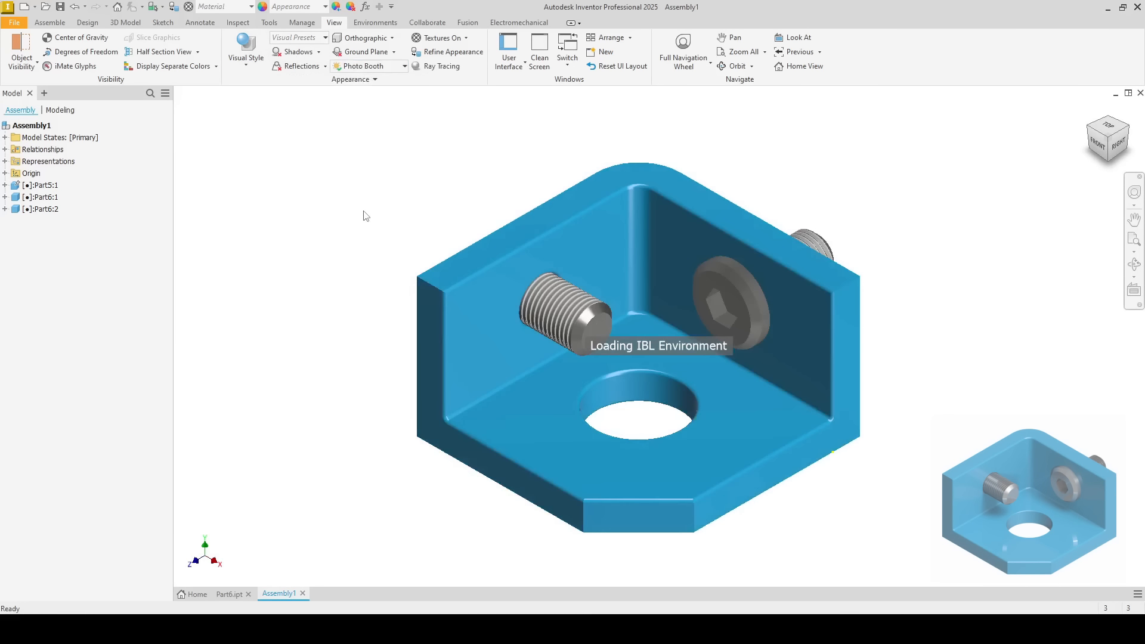
left_click(439, 67)
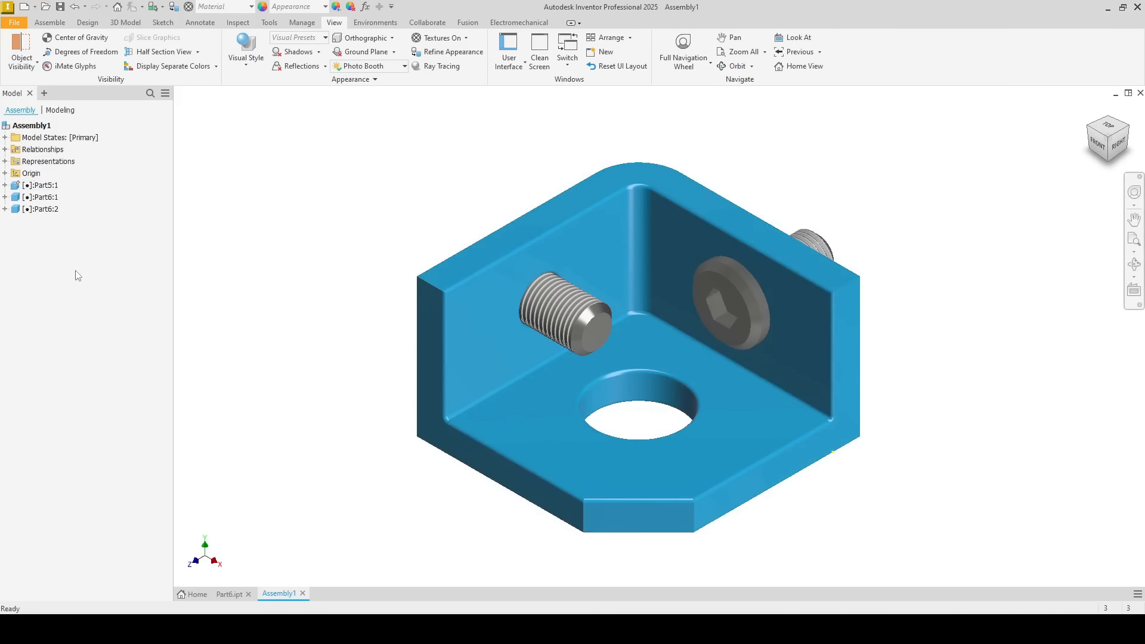
Step: Review the assembly's relationships, including the first mate's settings, along with the origin geometry and the constraints applied to the second pin
left_click(6, 150)
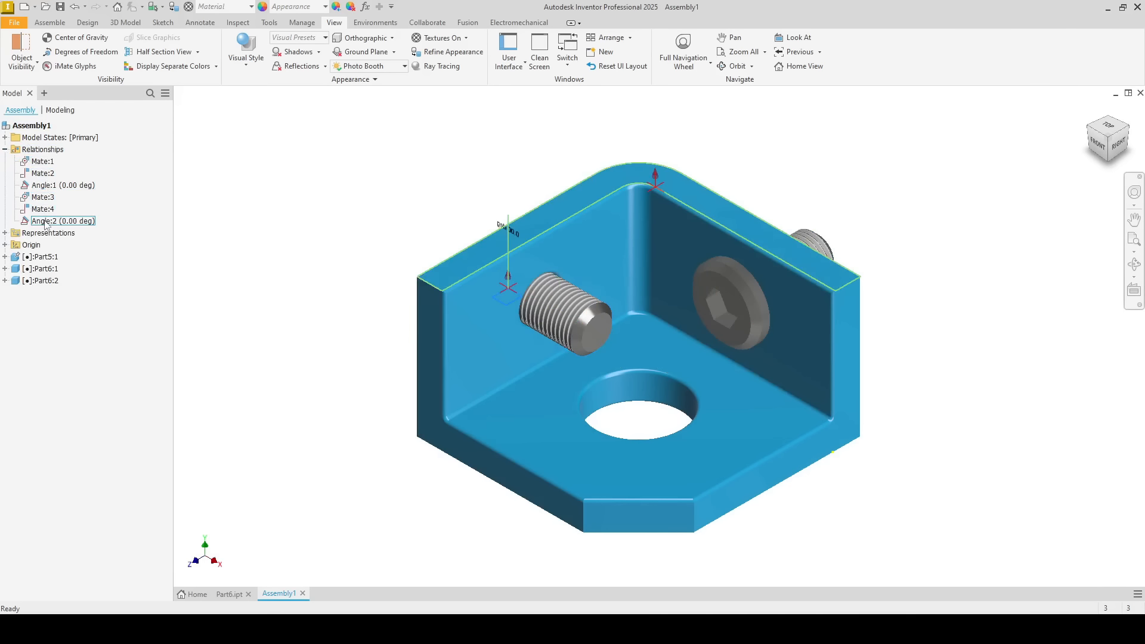
right_click(43, 161)
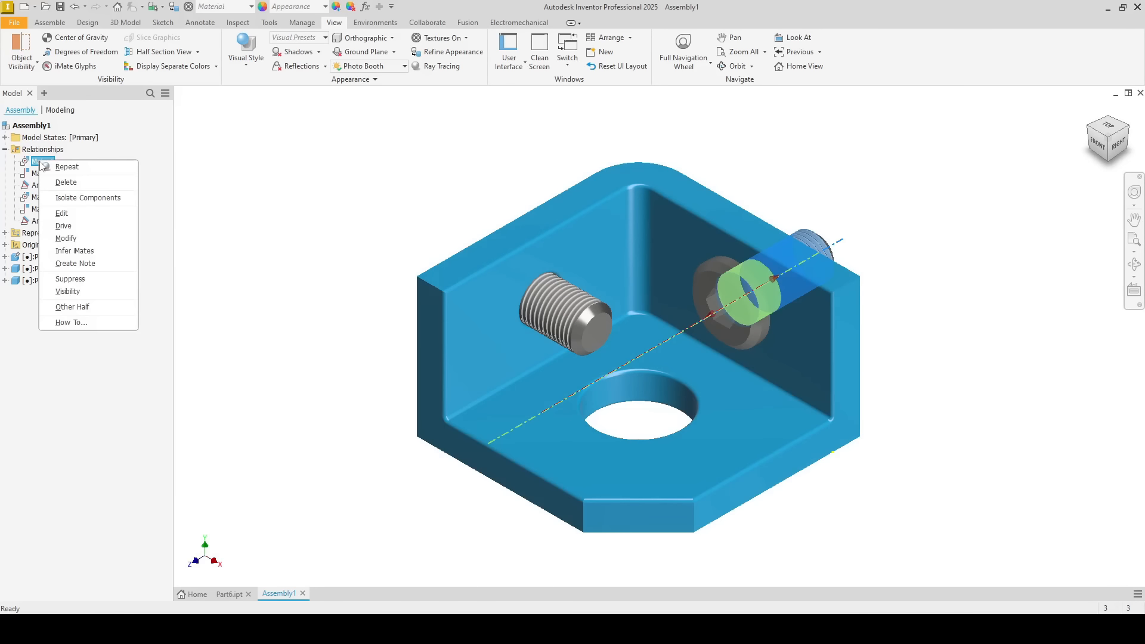
left_click(72, 212)
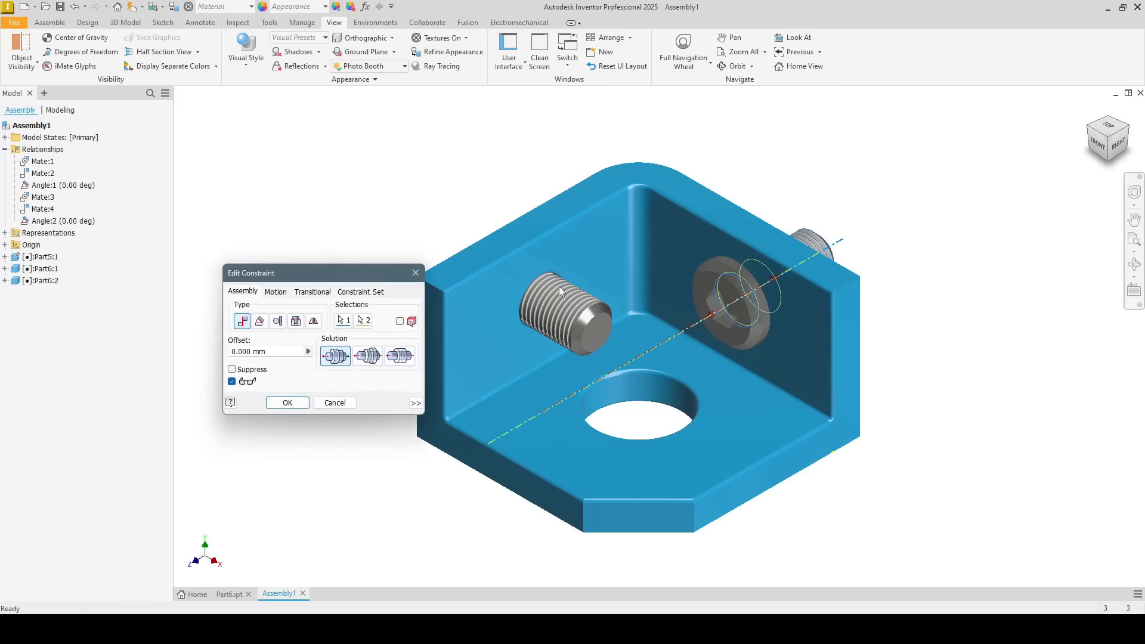
left_click(416, 273)
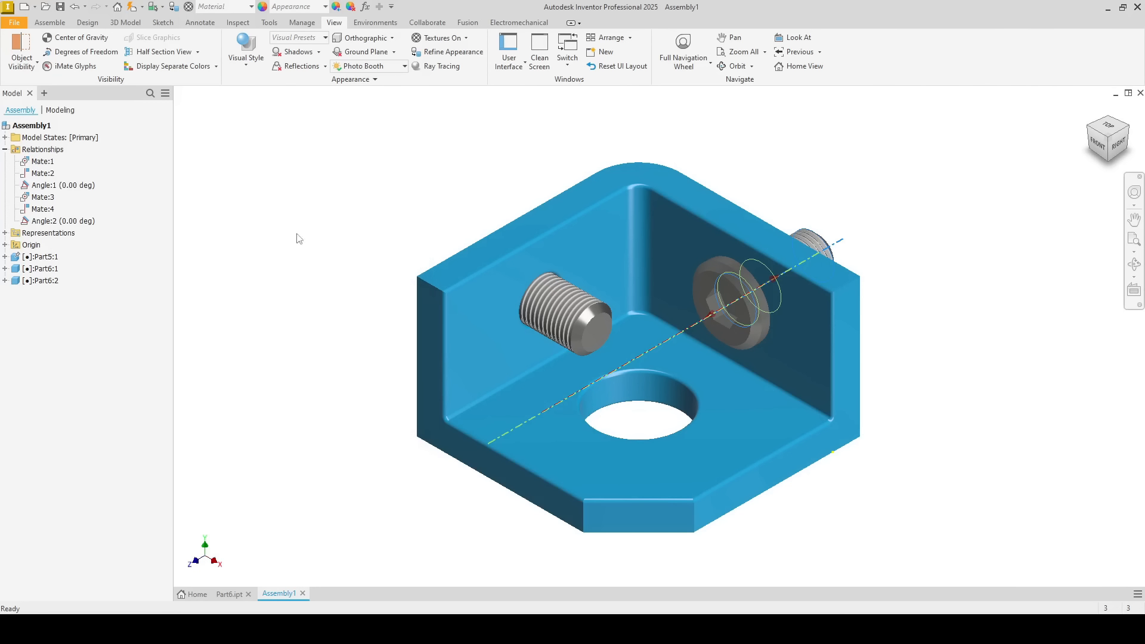
left_click(4, 150)
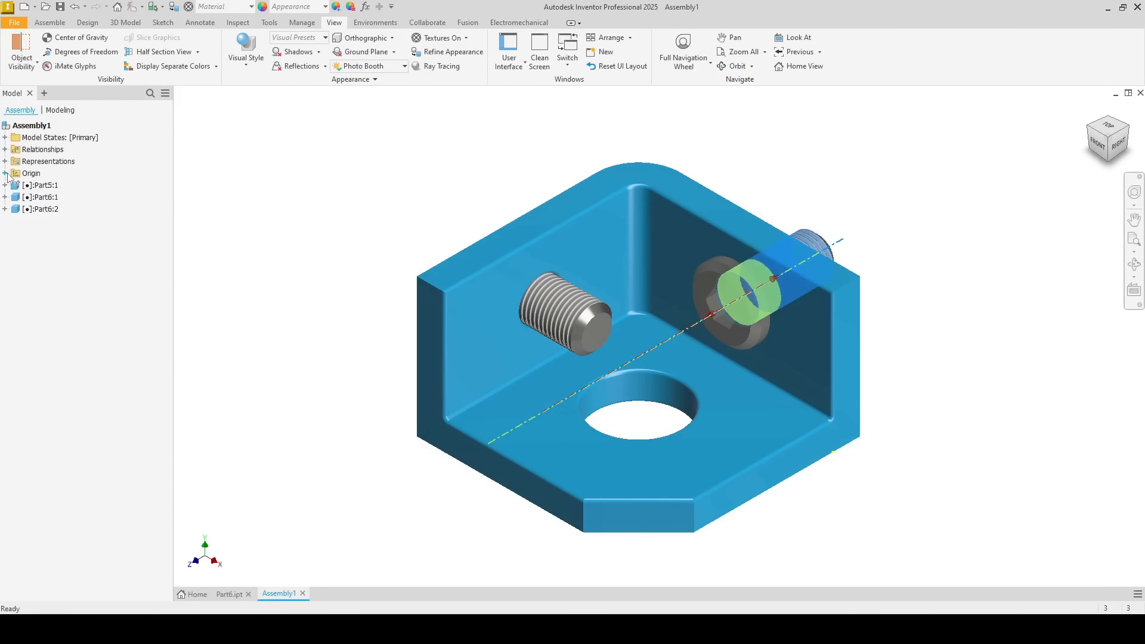
left_click(5, 173)
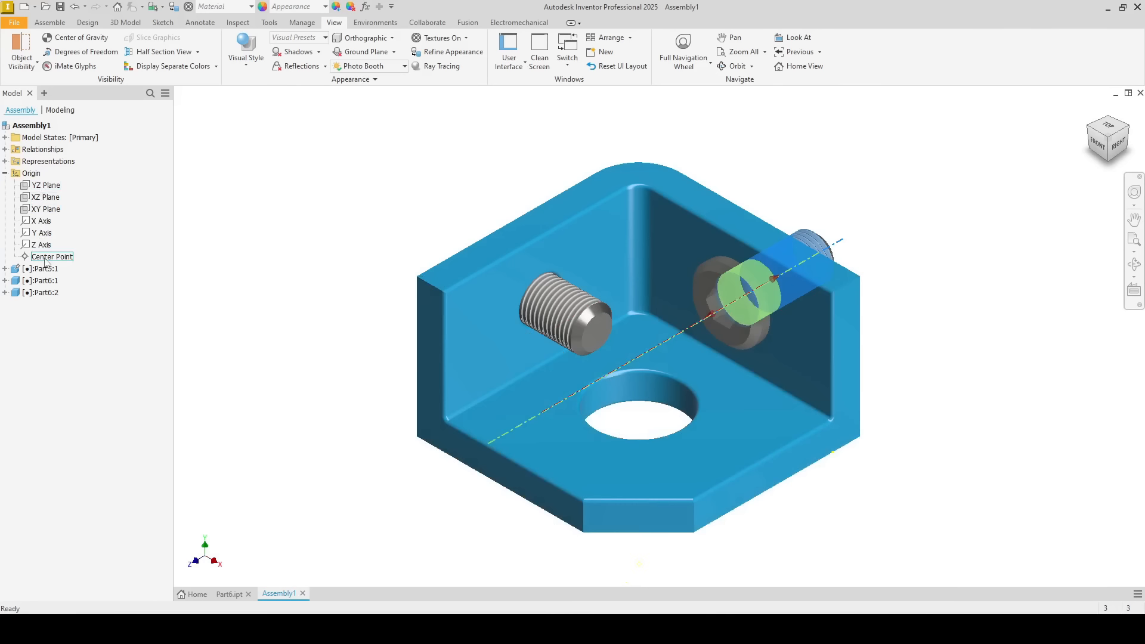
left_click(4, 173)
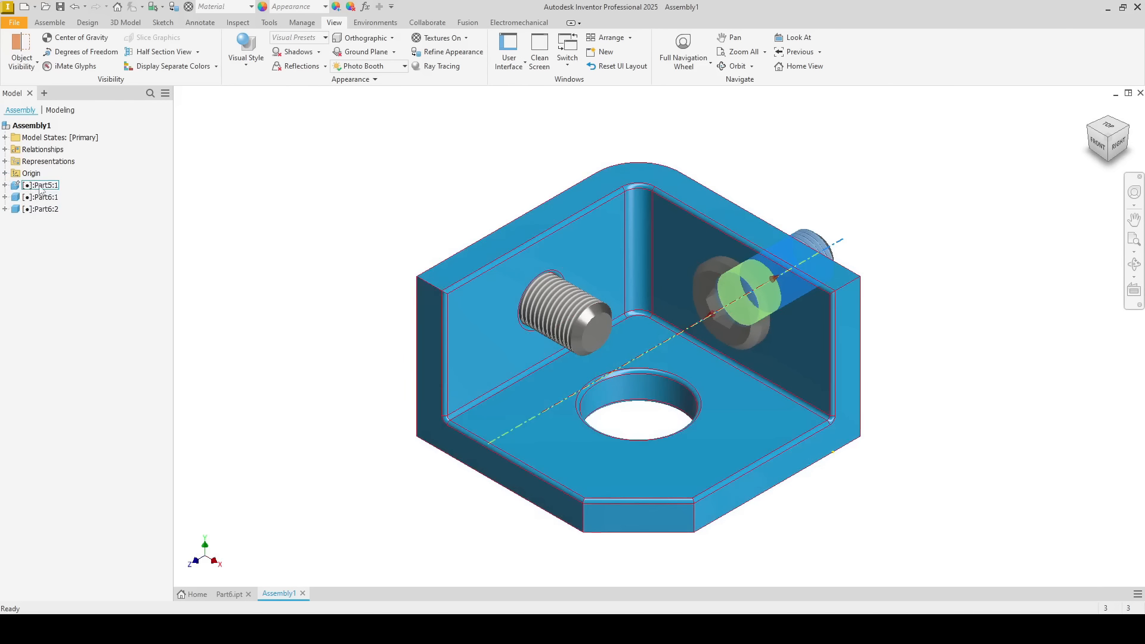
left_click(41, 197)
left_click(5, 209)
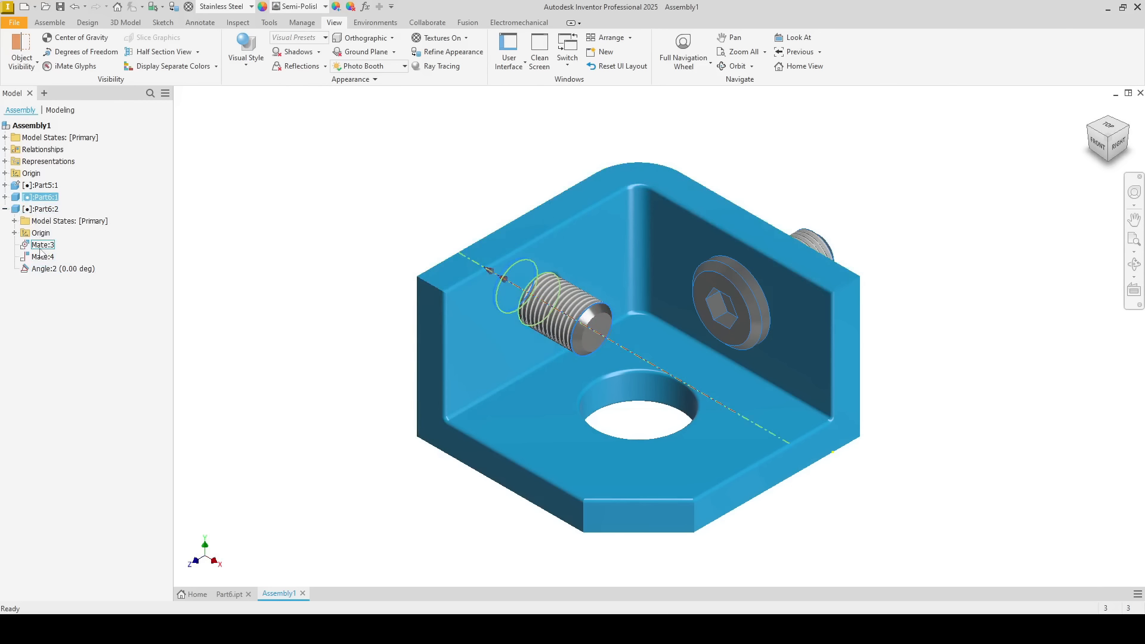
left_click(5, 209)
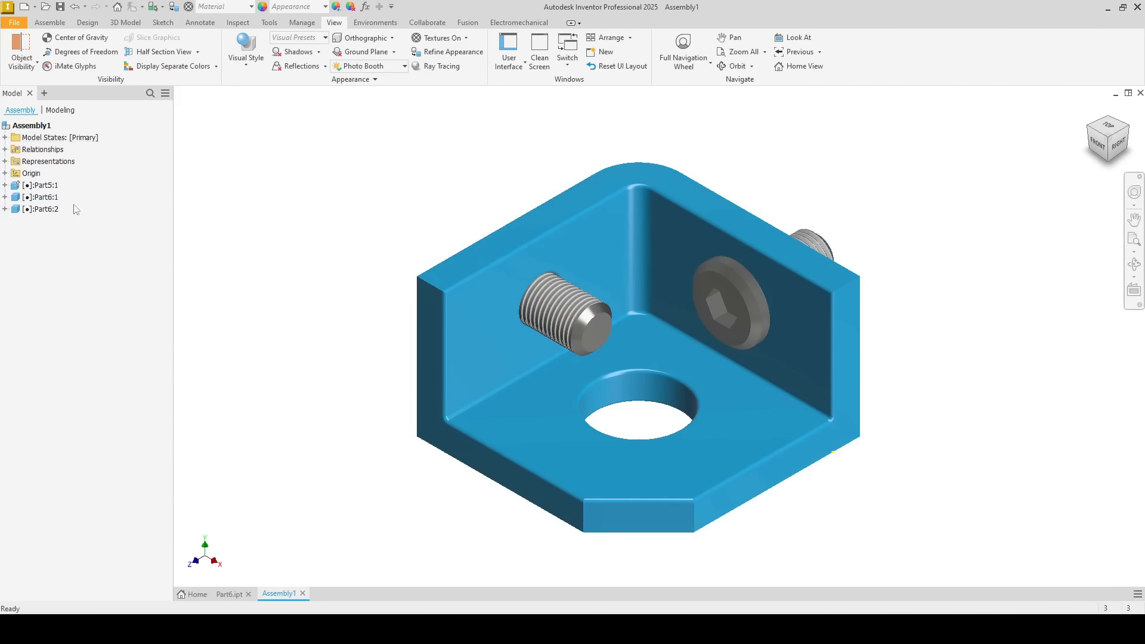
Step: Switch to the Part6.ipt pin model and examine its origin geometry, first extrusion and underlying sketch, including their available editing options
left_click(231, 595)
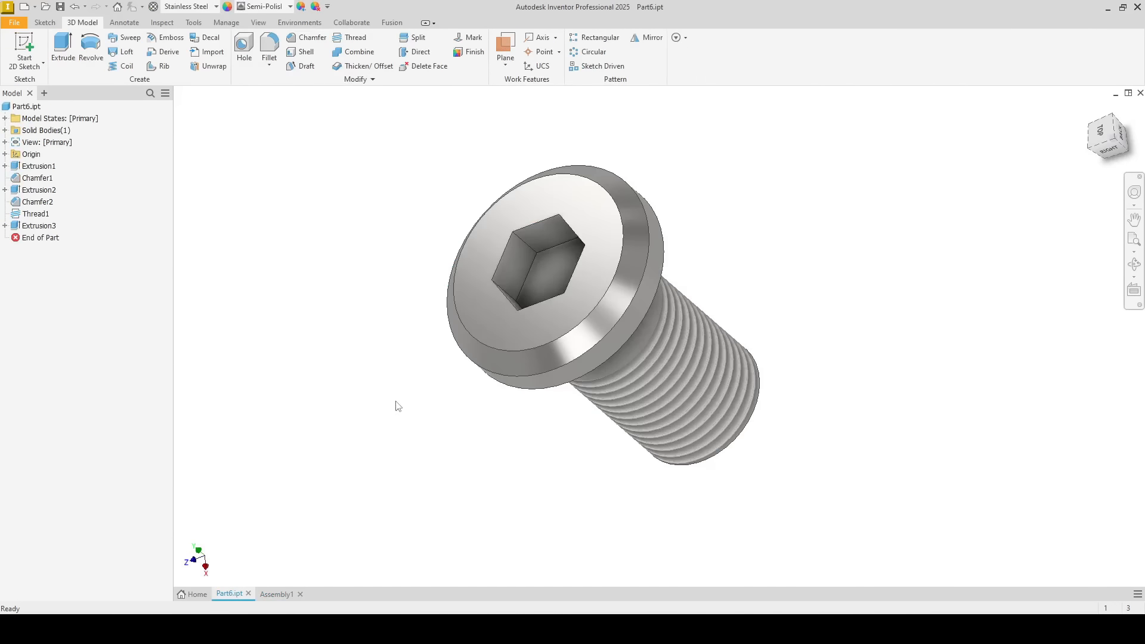
middle_click_drag(389, 400, 374, 381, "shift")
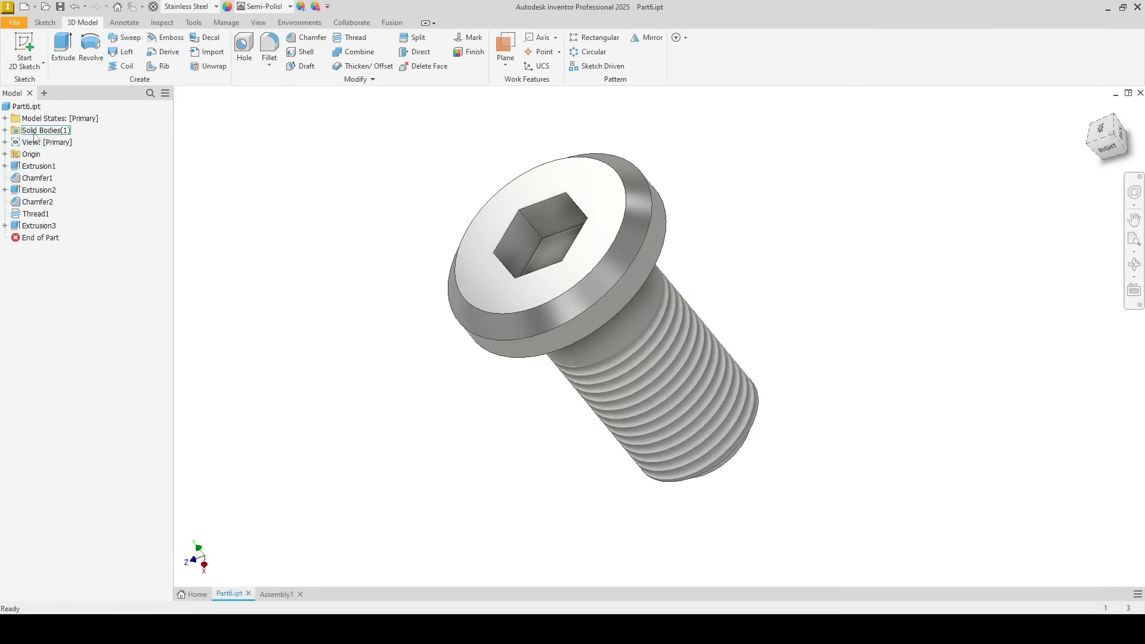
left_click(5, 154)
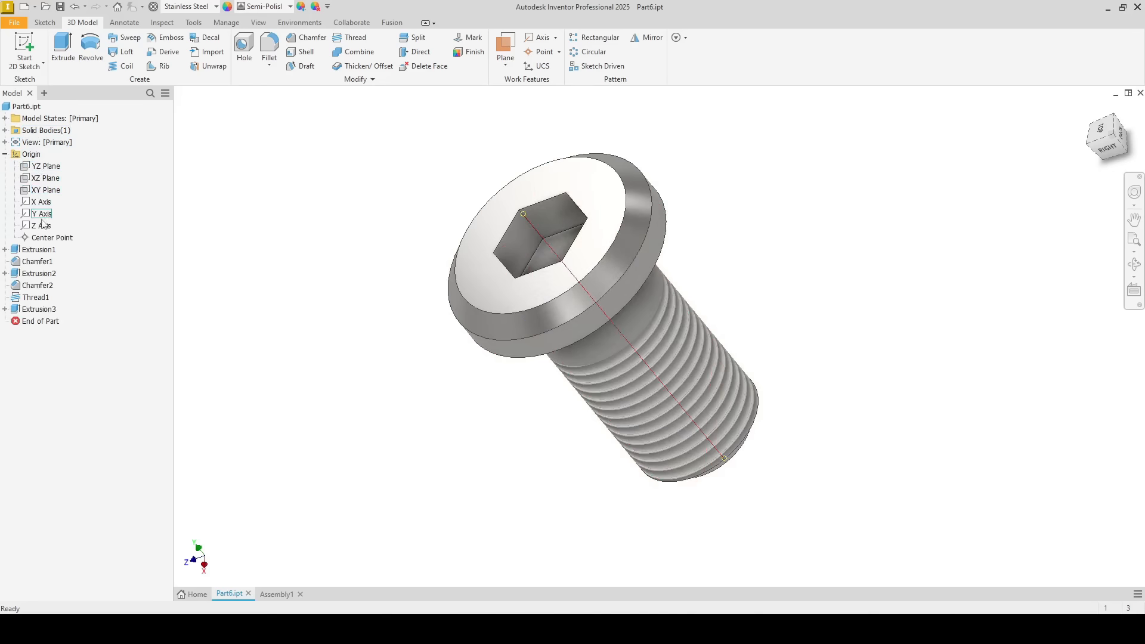
left_click(5, 155)
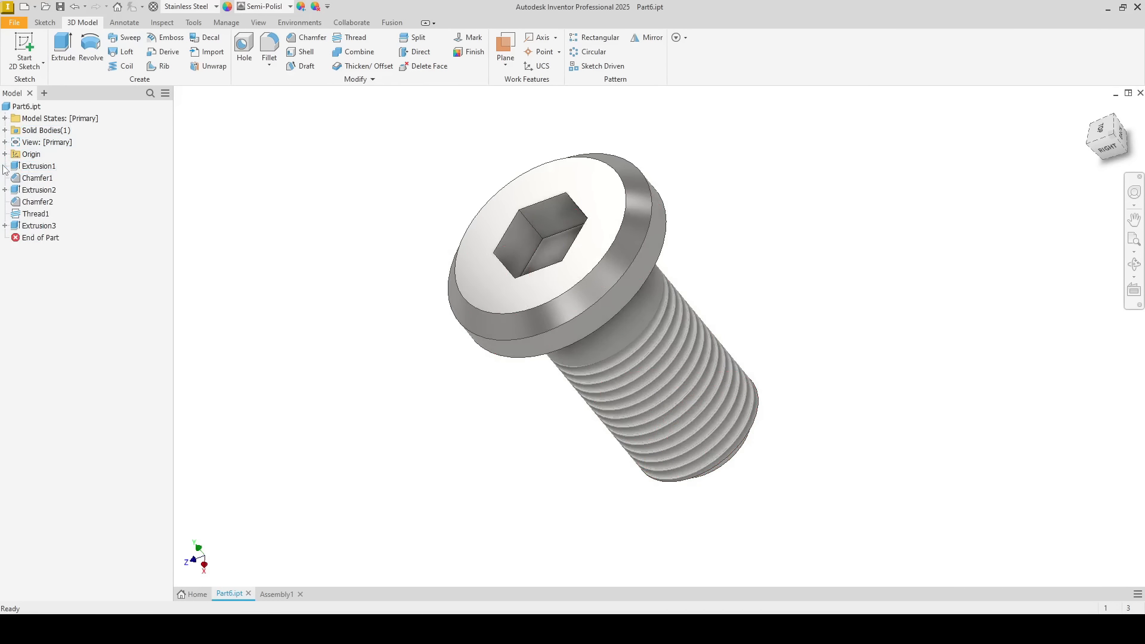
left_click(5, 166)
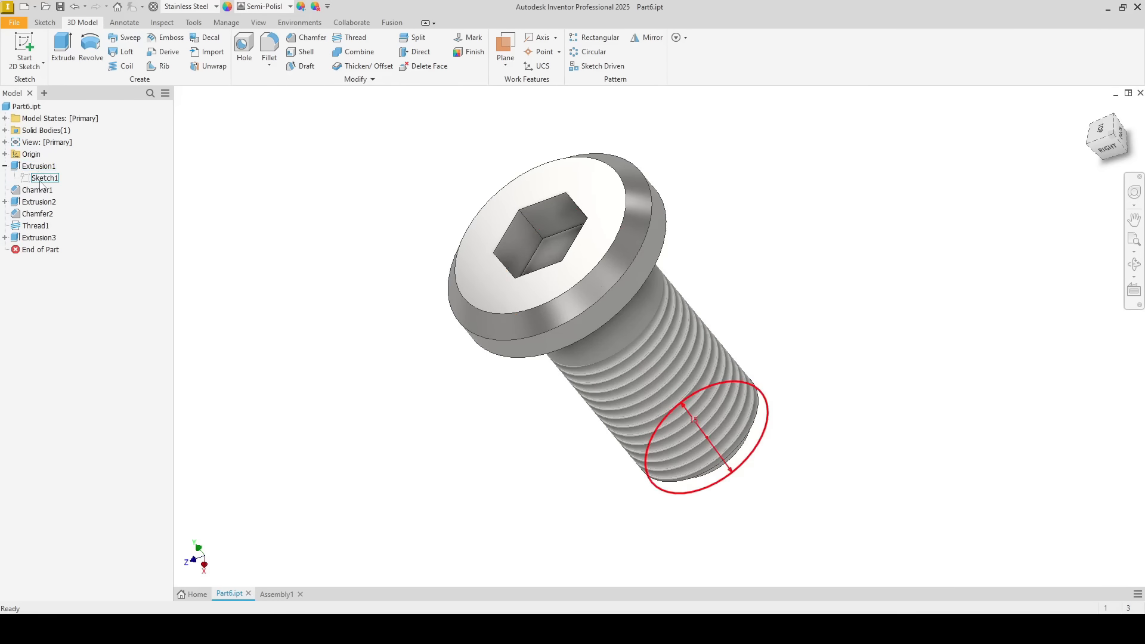
left_click(41, 178)
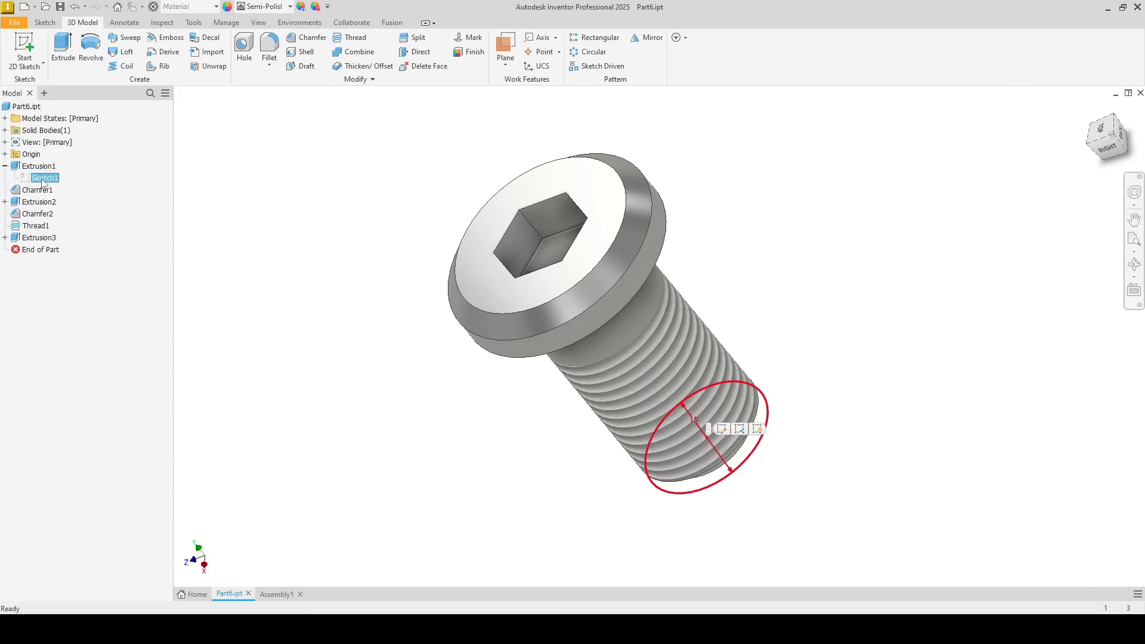
right_click(42, 183)
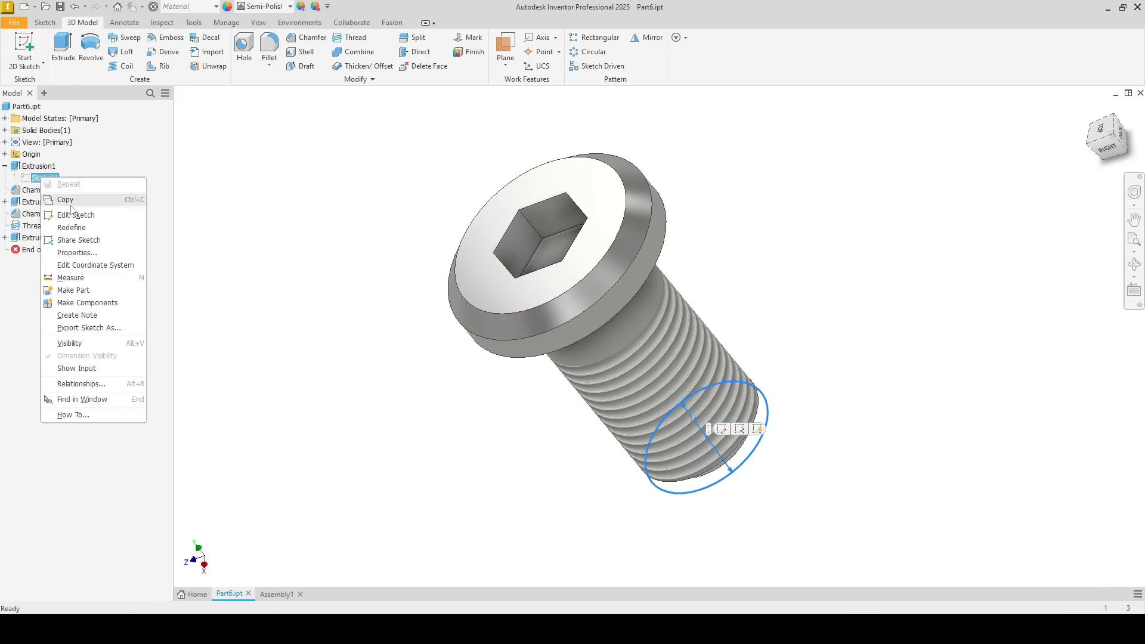
left_click(36, 171)
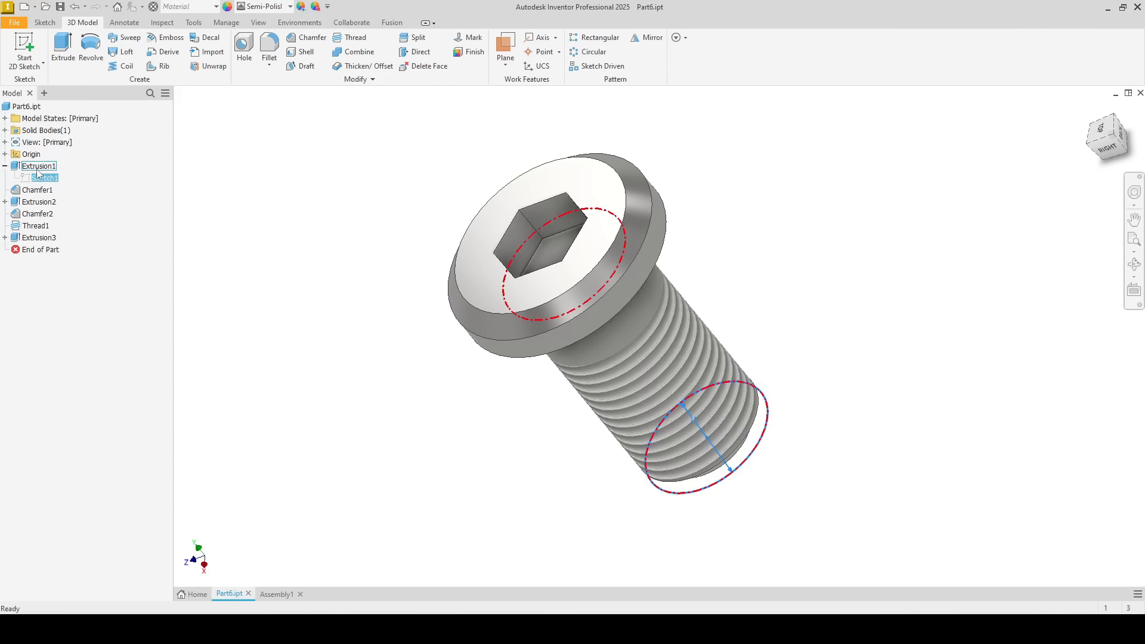
right_click(35, 172)
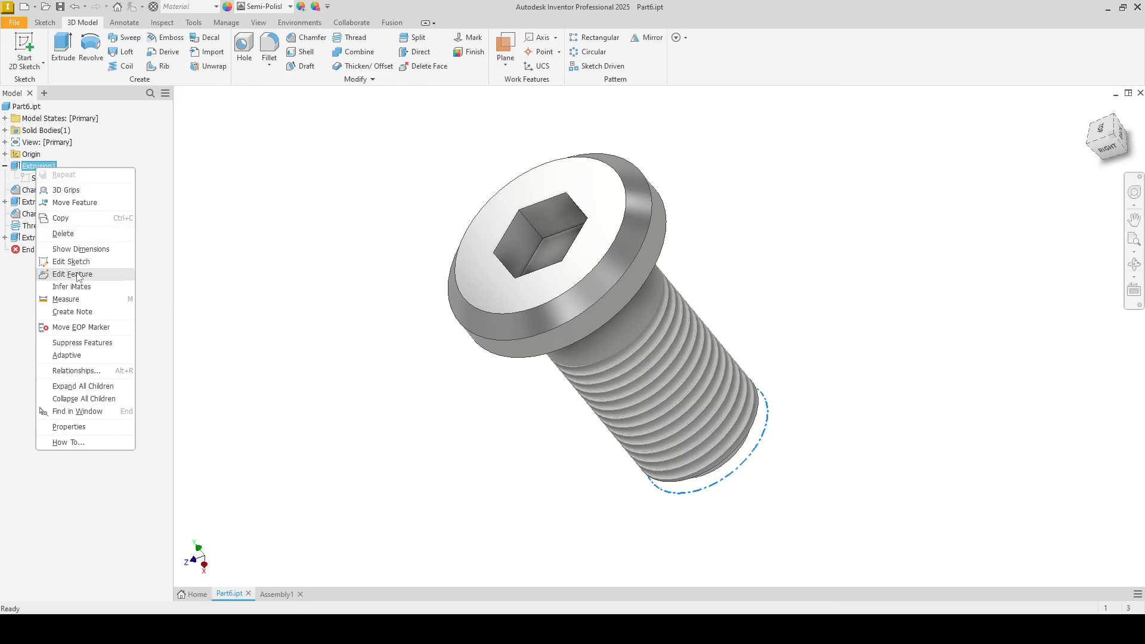
left_click(279, 258)
Step: Roll the pin's feature history back to just after the first chamfer and return the end-of-part marker below the last extrusion
left_click(56, 251)
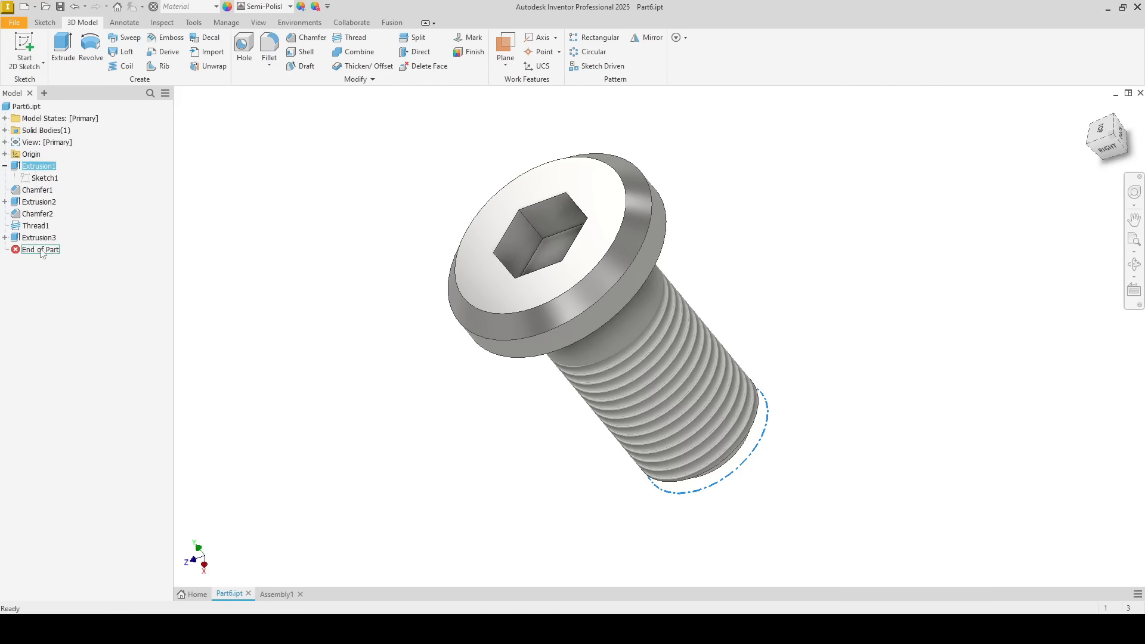
mouse_move(48, 250)
left_mouse_down()
mouse_move(46, 208)
mouse_move(44, 249)
left_mouse_up()
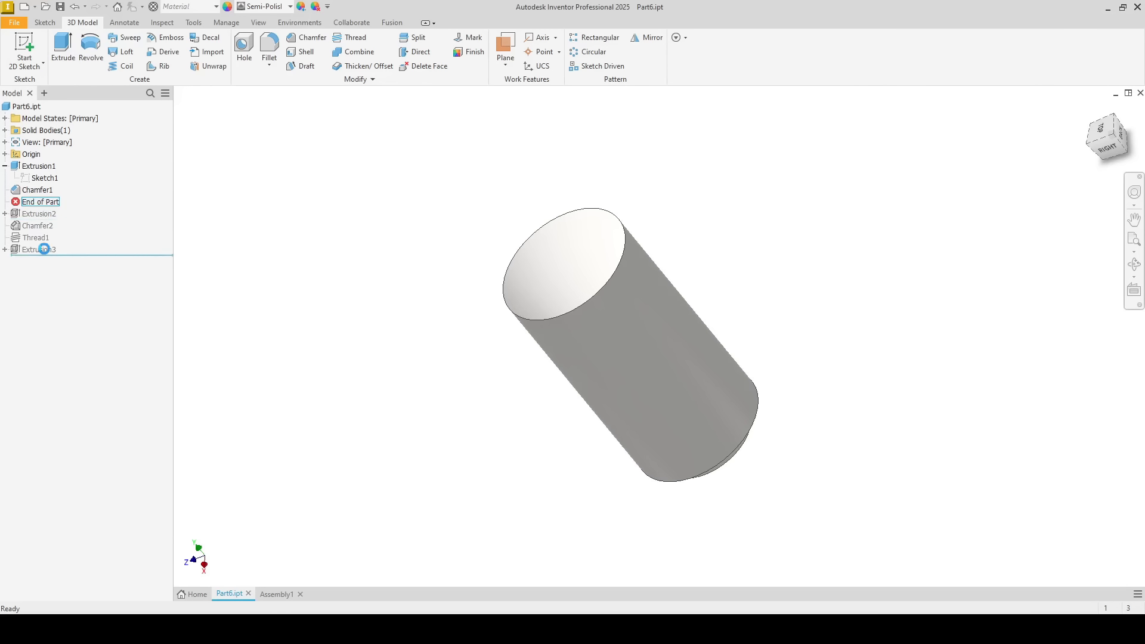